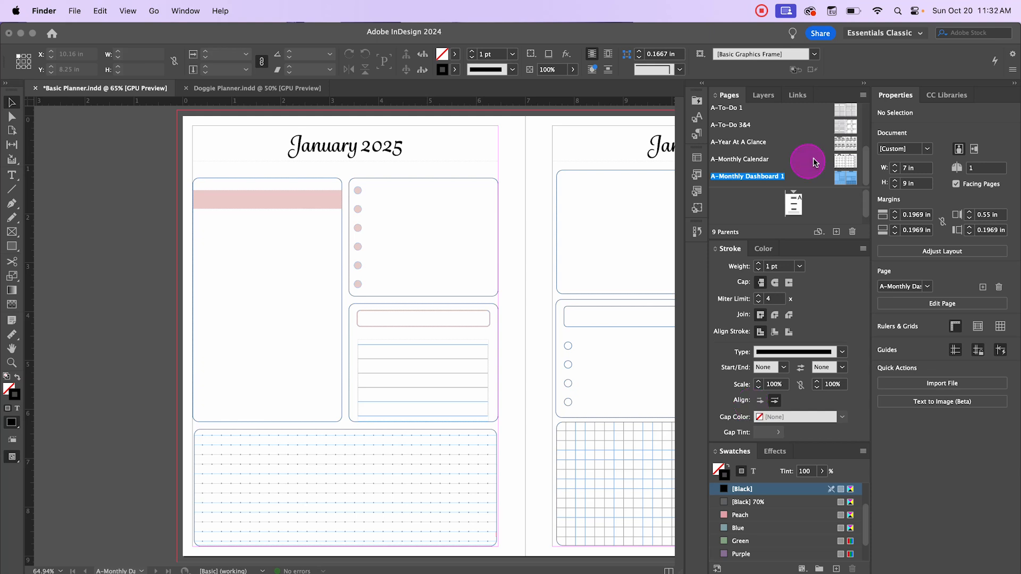
# Create a new blank two-page parent spread following A-Monthly Dashboard 1
pyautogui.click(849, 178)
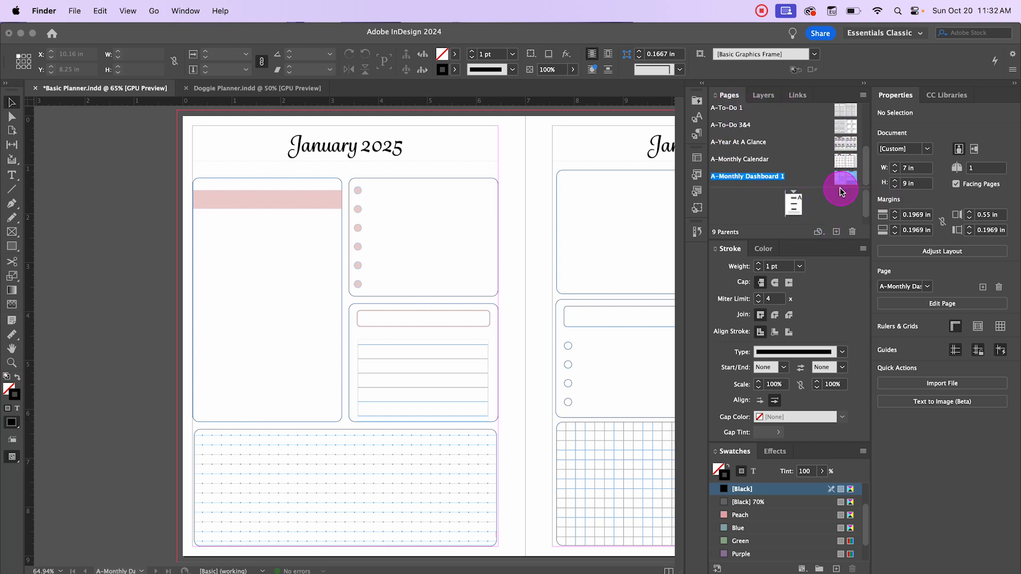
pyautogui.click(837, 237)
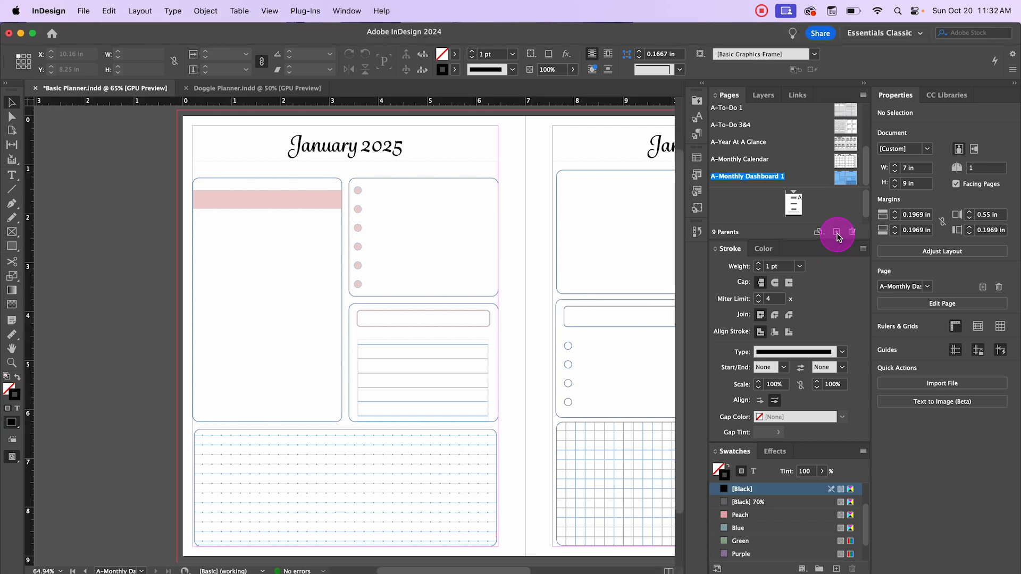
pyautogui.click(837, 237)
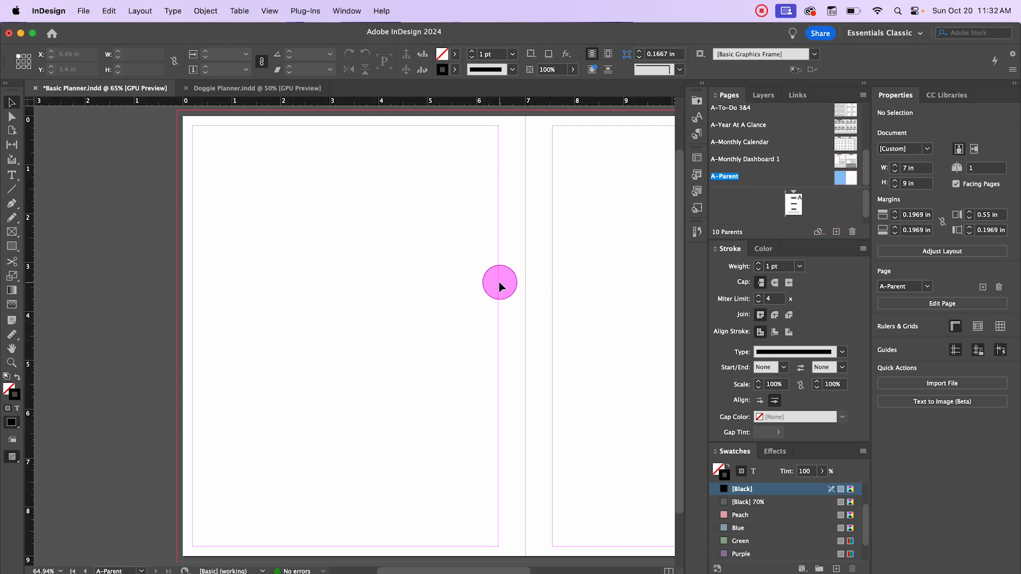
# Rename the new parent spread as "Verical 1", keeping the prefix A
pyautogui.rightClick(723, 178)
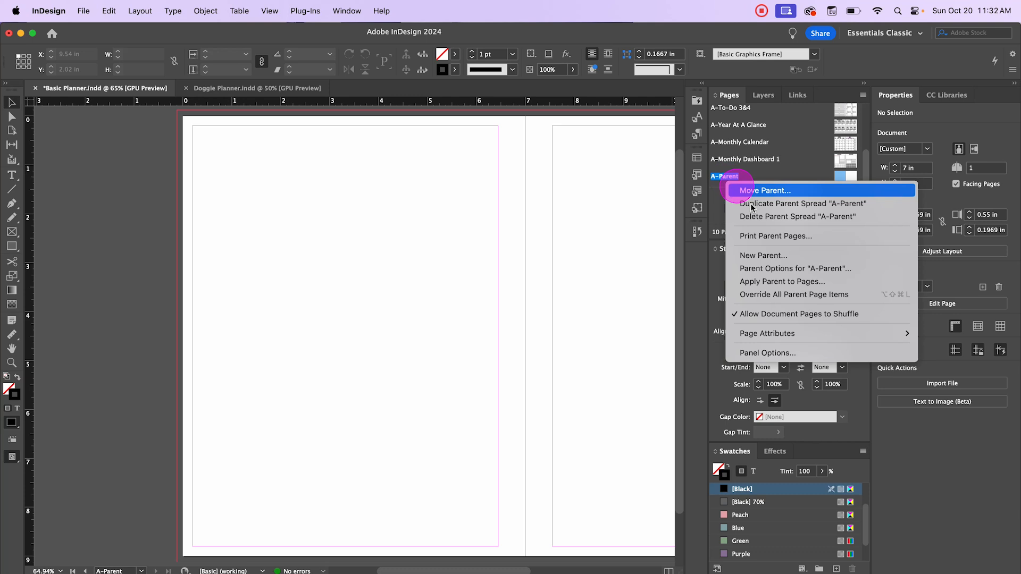
pyautogui.click(789, 270)
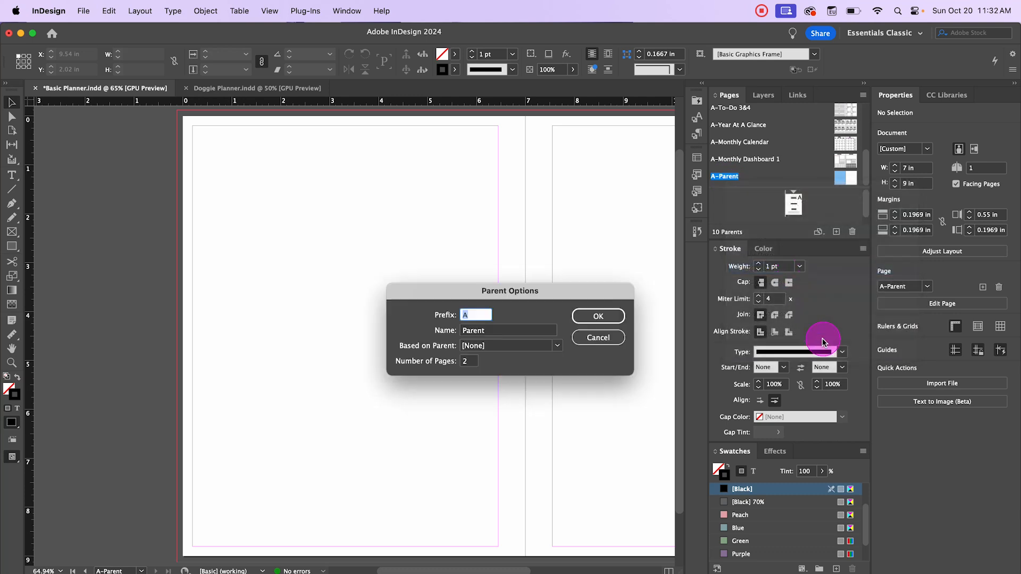
pyautogui.click(478, 332)
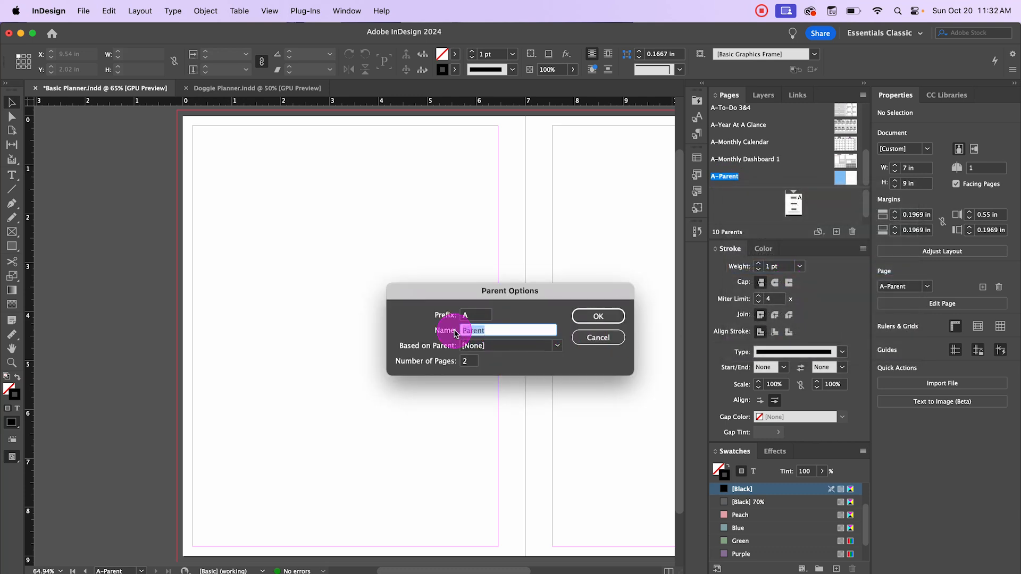
pyautogui.write('Verical')
pyautogui.press('BackSpace')
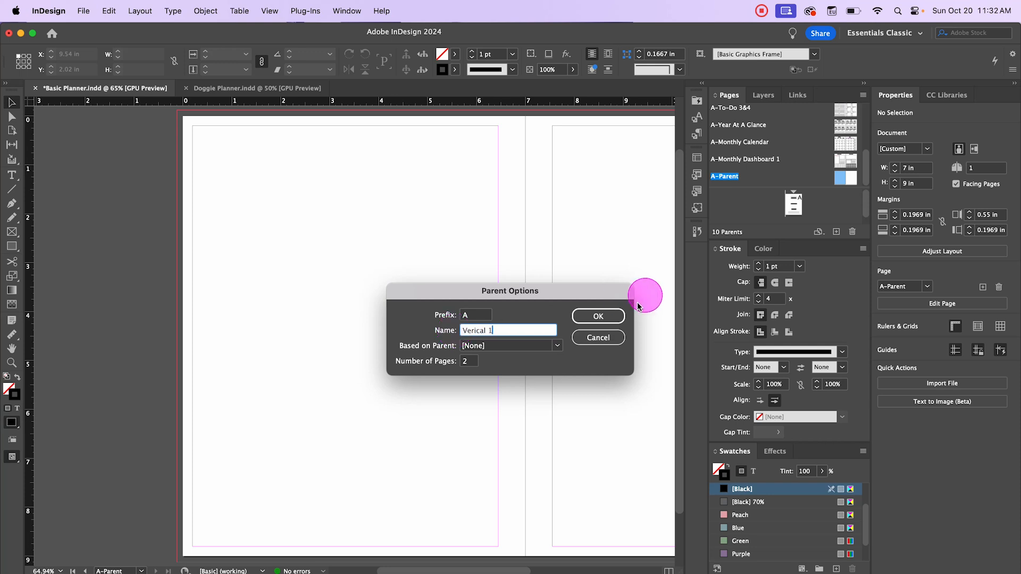
pyautogui.click(597, 318)
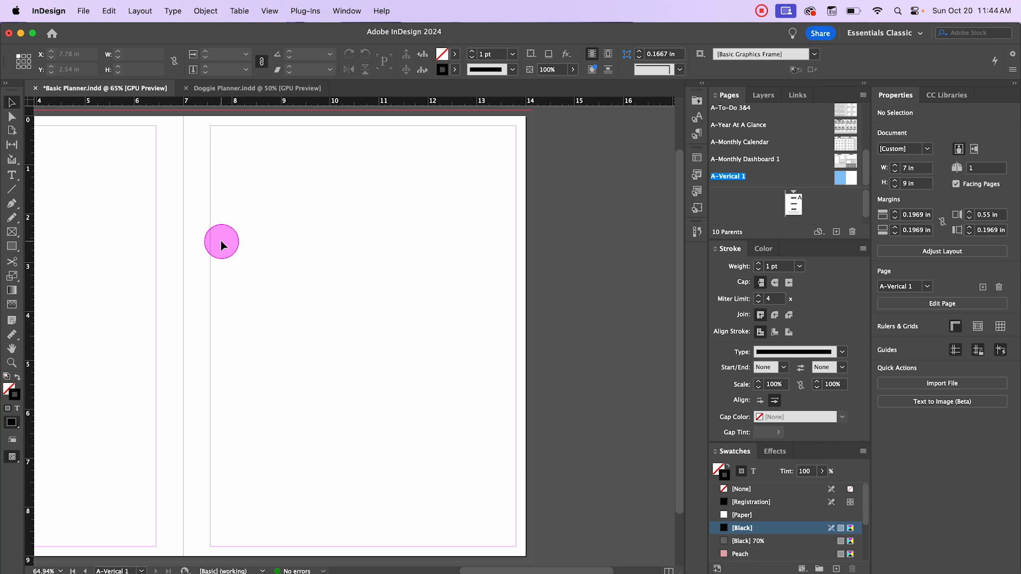
# Draw a rectangle 1.5 in wide and 6.55 in high on the right-hand page of the spread
pyautogui.click(12, 249)
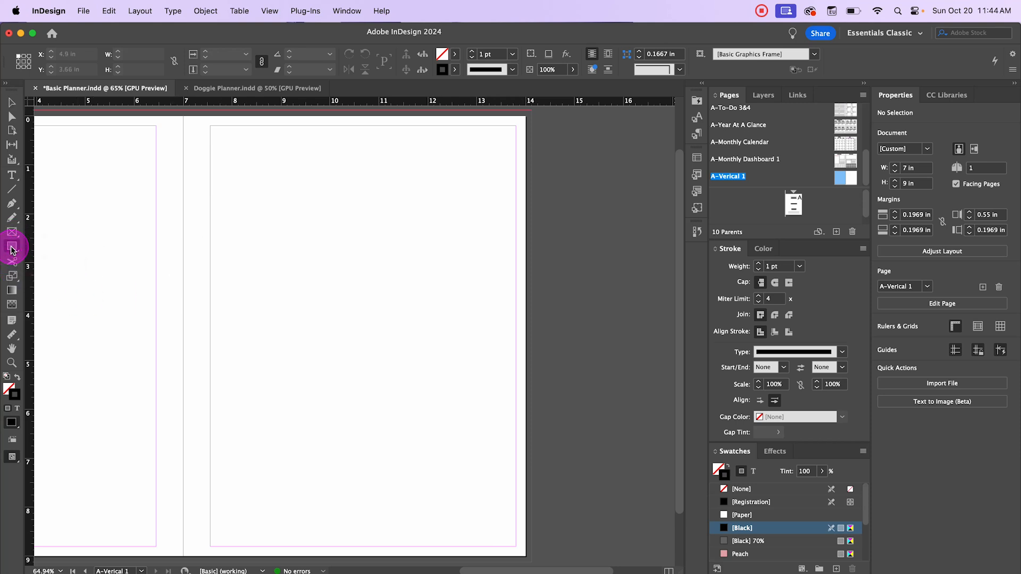
pyautogui.click(229, 221)
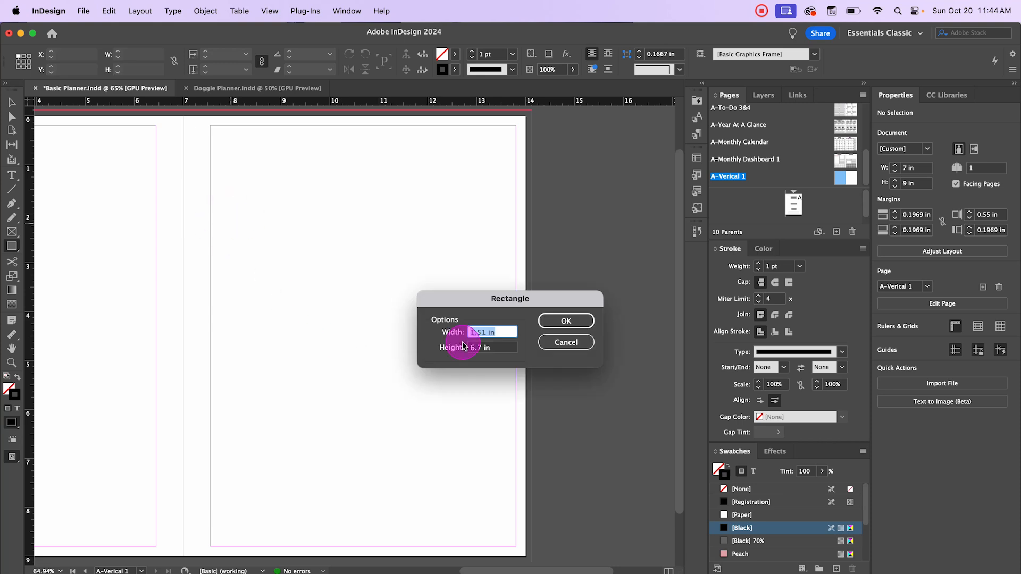
pyautogui.write('1.5')
pyautogui.press('Tab')
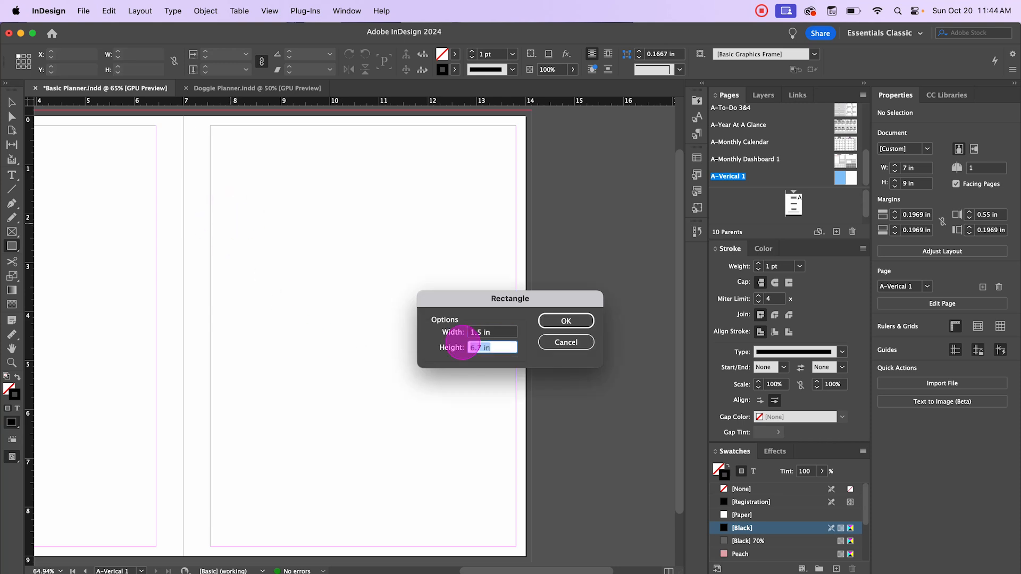
pyautogui.write('6.55')
pyautogui.click(560, 320)
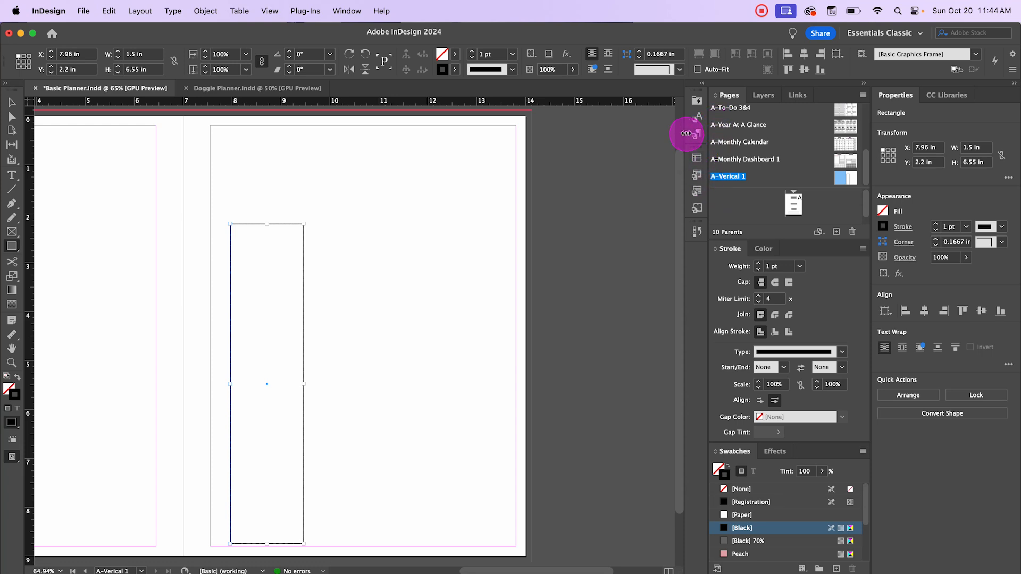
# Apply the Boxes object style to the tall rectangle and deselect it
pyautogui.click(698, 208)
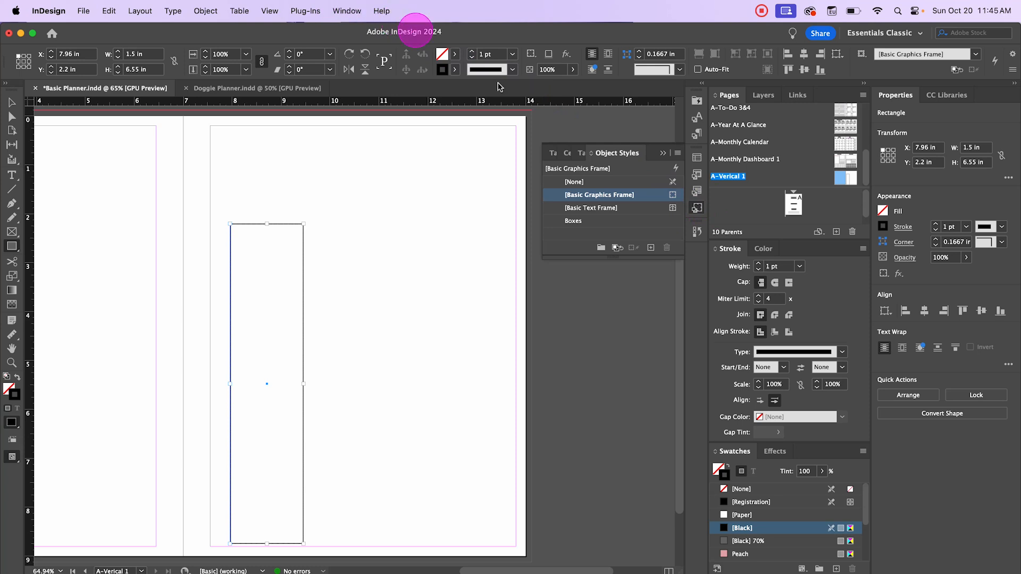
pyautogui.click(349, 11)
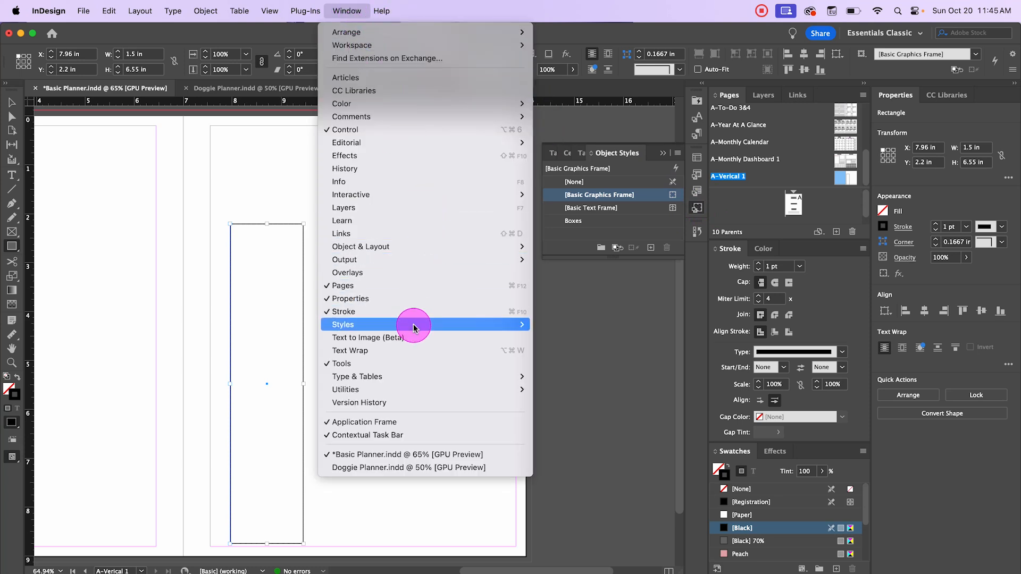
pyautogui.moveTo(413, 327)
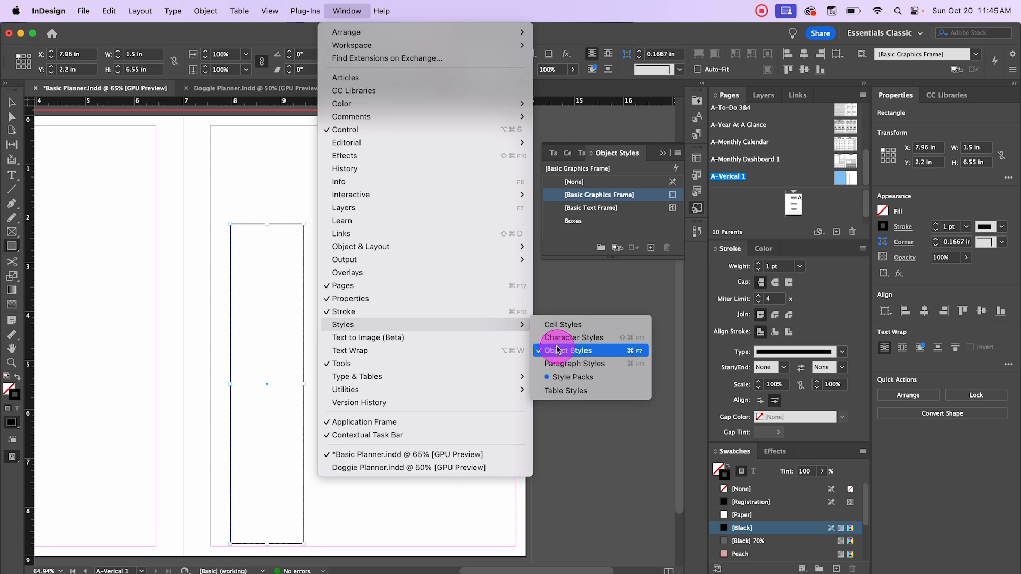
pyautogui.click(628, 156)
pyautogui.click(579, 226)
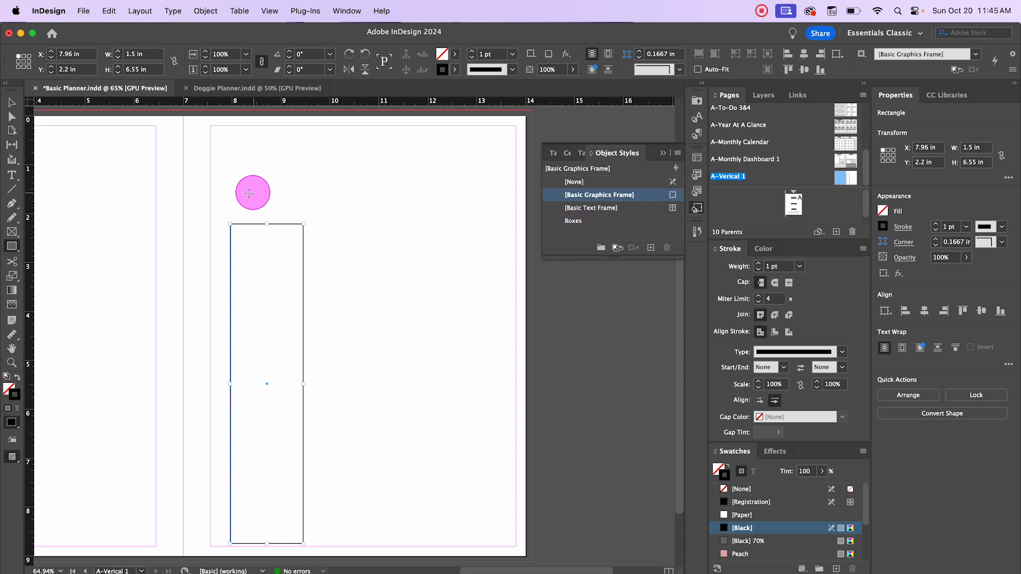
pyautogui.click(577, 226)
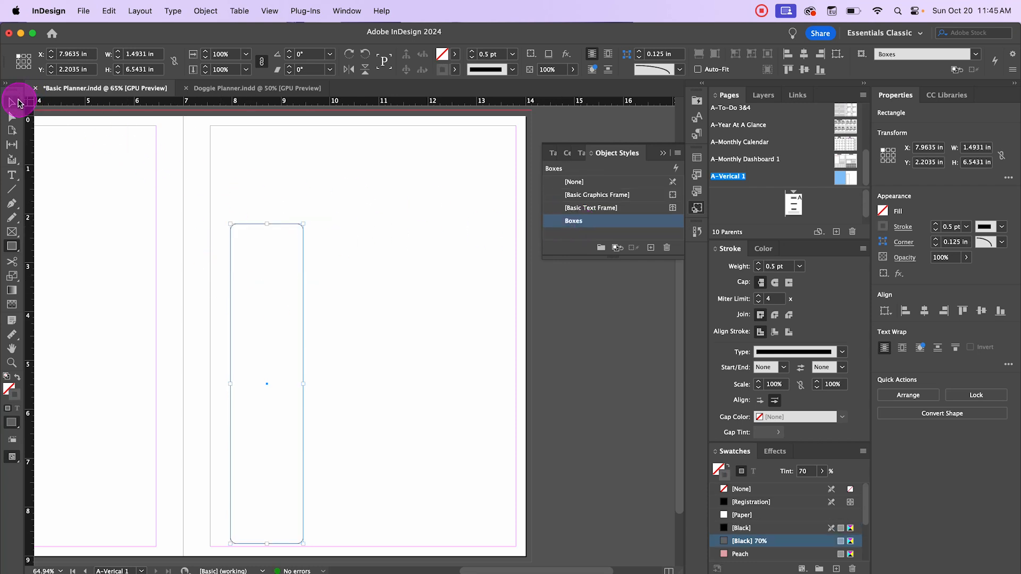
pyautogui.click(19, 103)
pyautogui.click(340, 242)
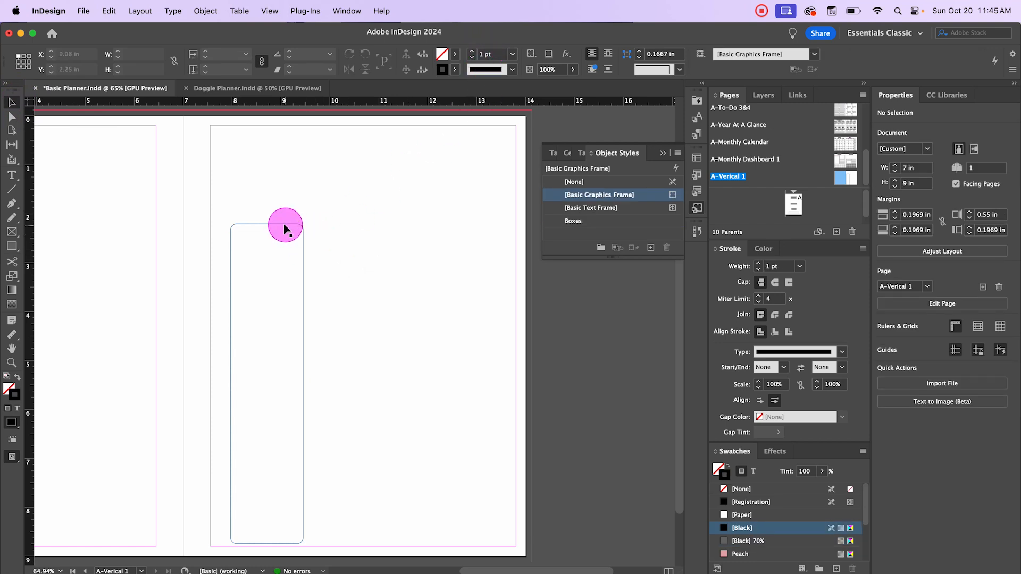
# Look through the stroke color swatches available for the rounded box
pyautogui.click(286, 226)
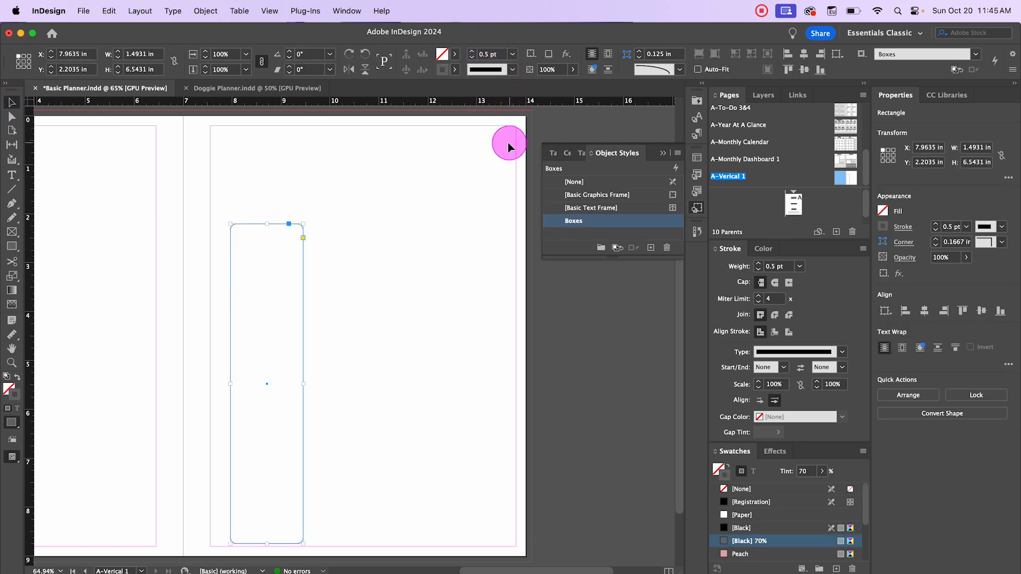
pyautogui.click(455, 70)
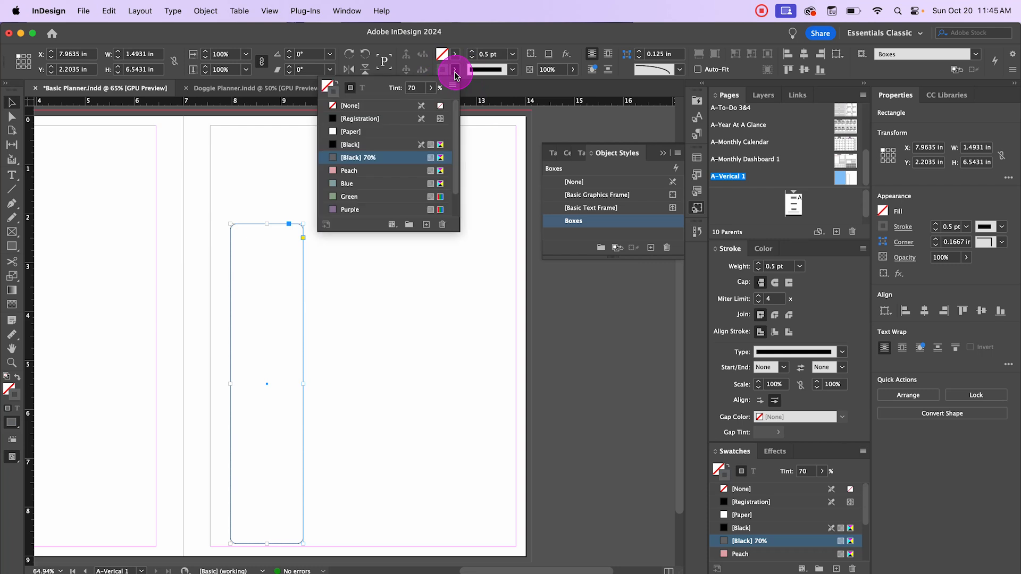
pyautogui.click(409, 186)
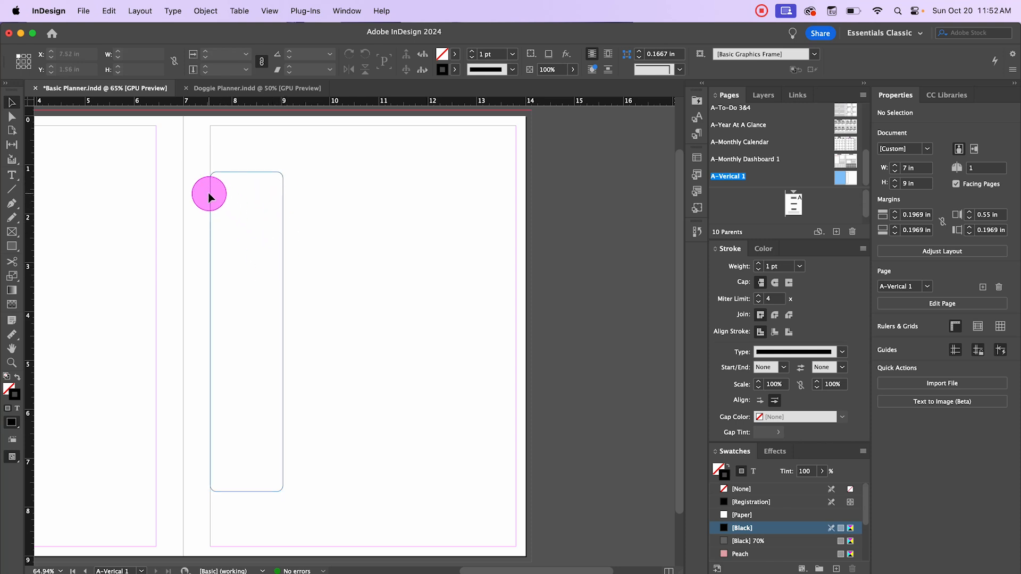
# Create a table with 6 body rows and 1 column across the upper part of the box, about 1.49 by 1.76 in
pyautogui.scroll(5, 209, 197)
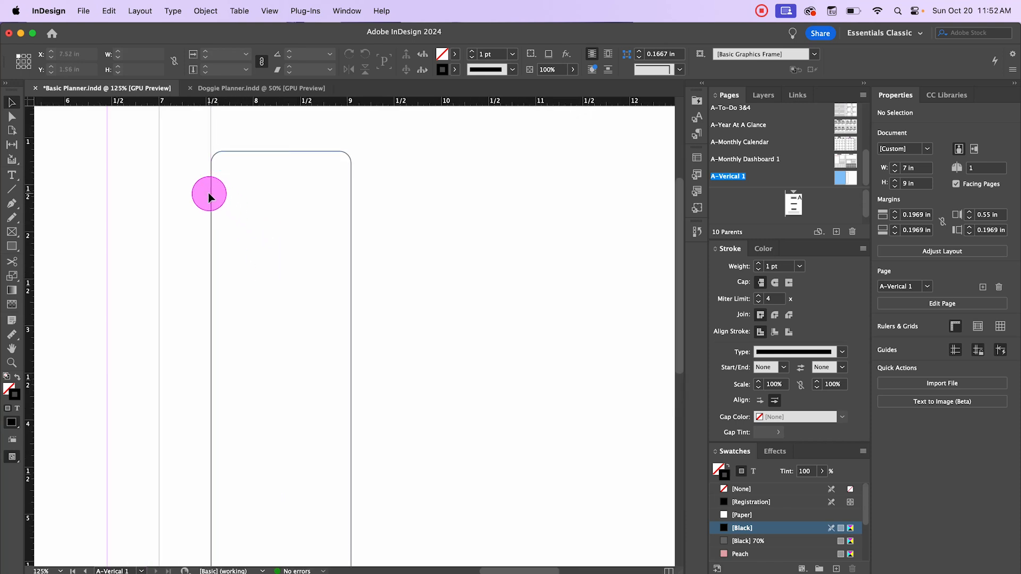
pyautogui.scroll(1, 209, 197)
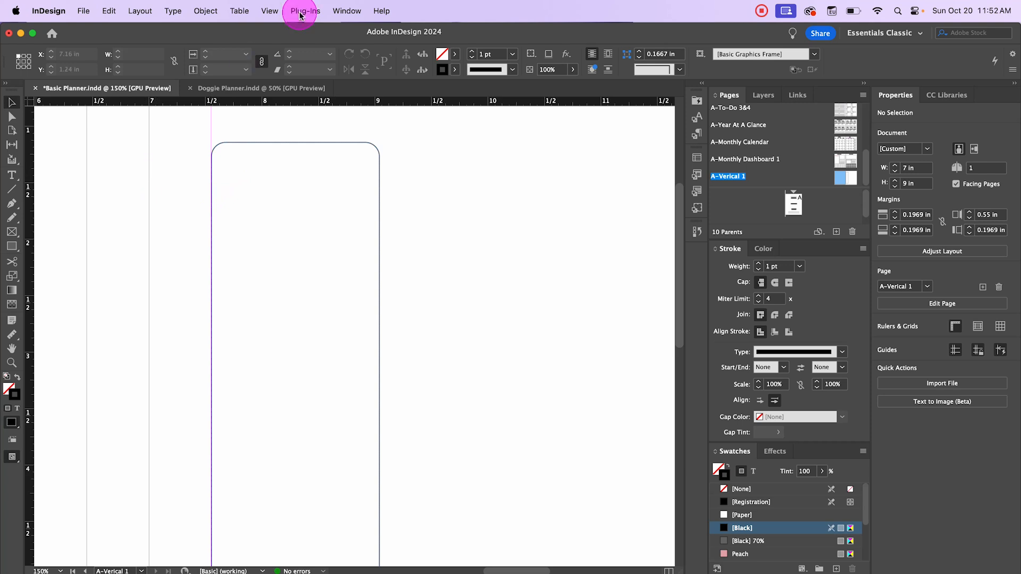
pyautogui.click(241, 13)
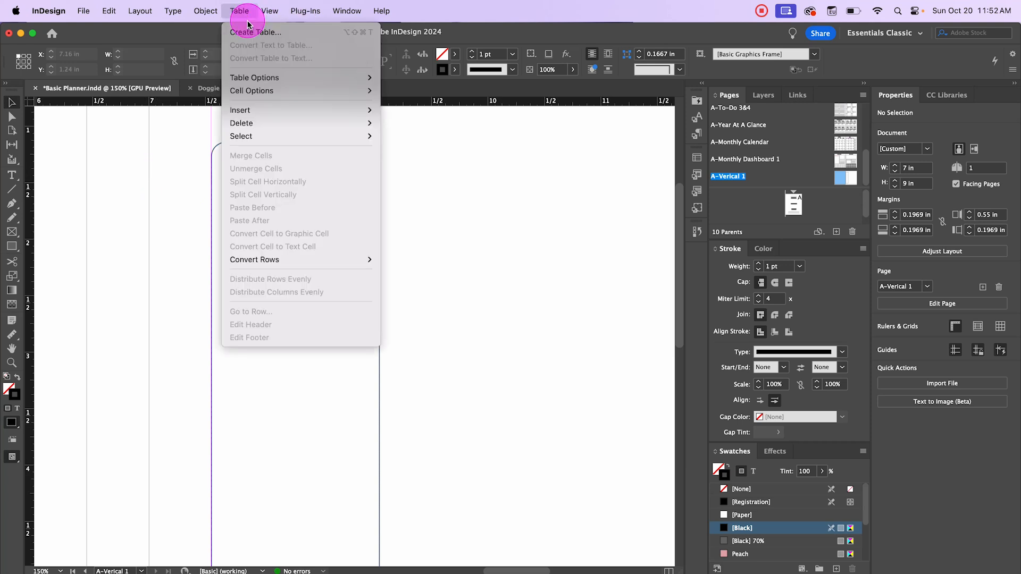
pyautogui.click(245, 31)
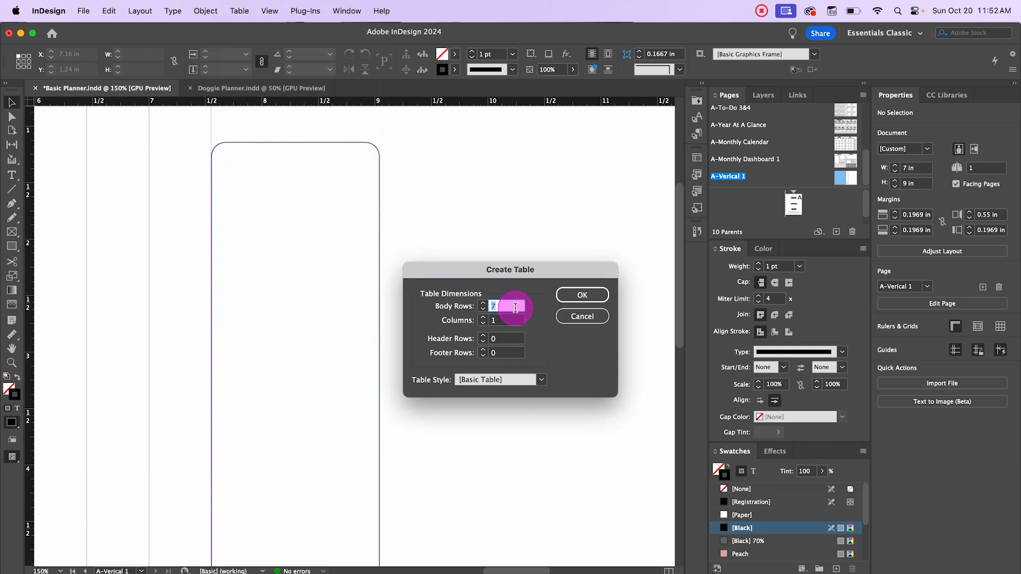
pyautogui.write('6')
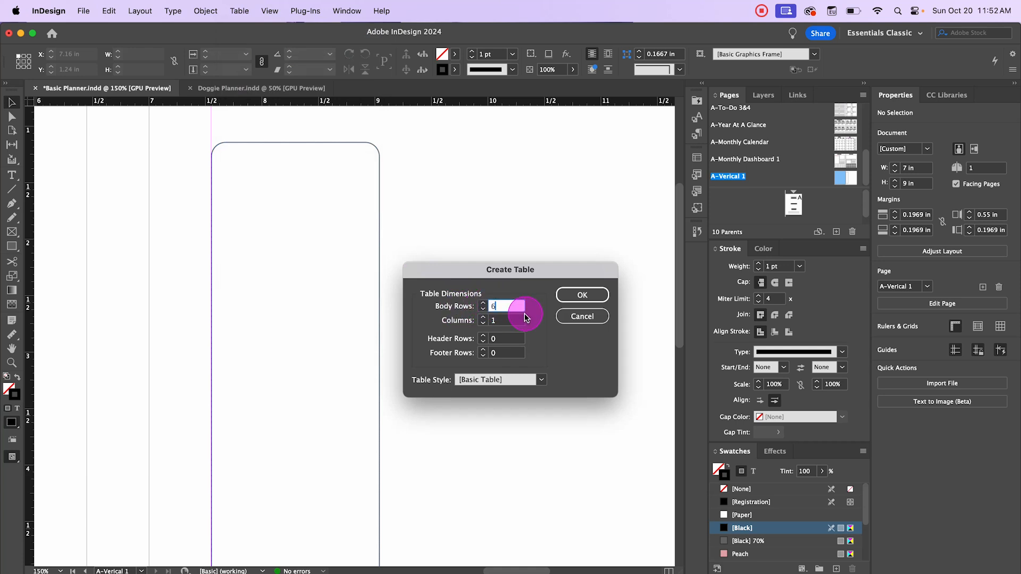
pyautogui.click(580, 297)
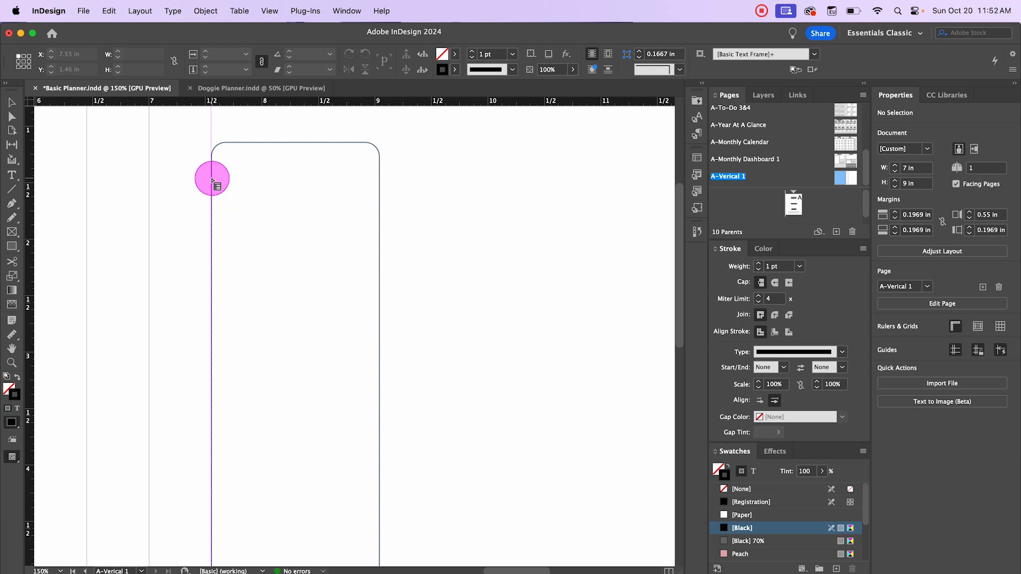
pyautogui.moveTo(212, 179); pyautogui.dragTo(378, 377)
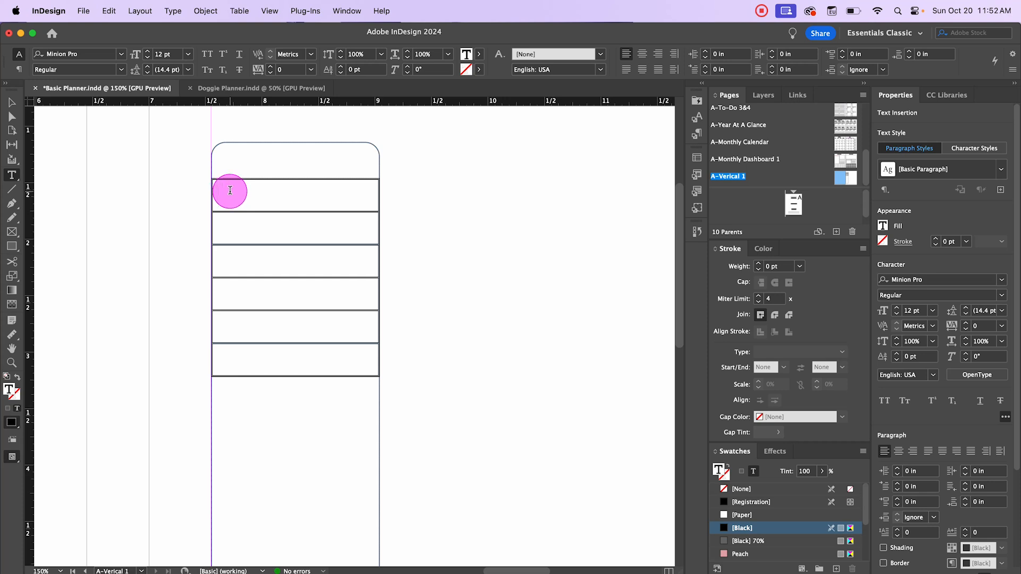
# Apply the Lines cell style to the whole six-row table and deselect it
pyautogui.rightClick(227, 190)
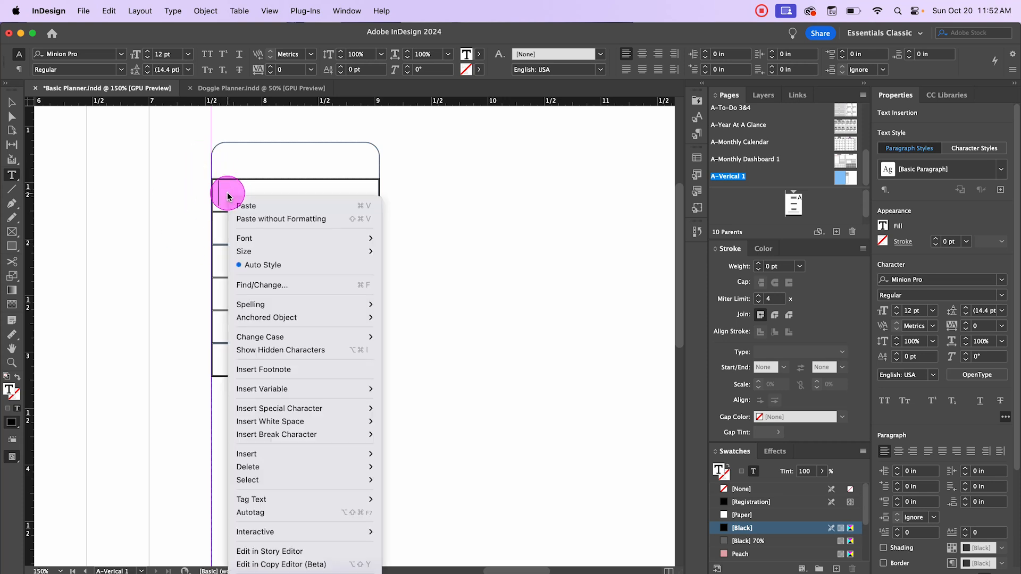
pyautogui.moveTo(330, 471)
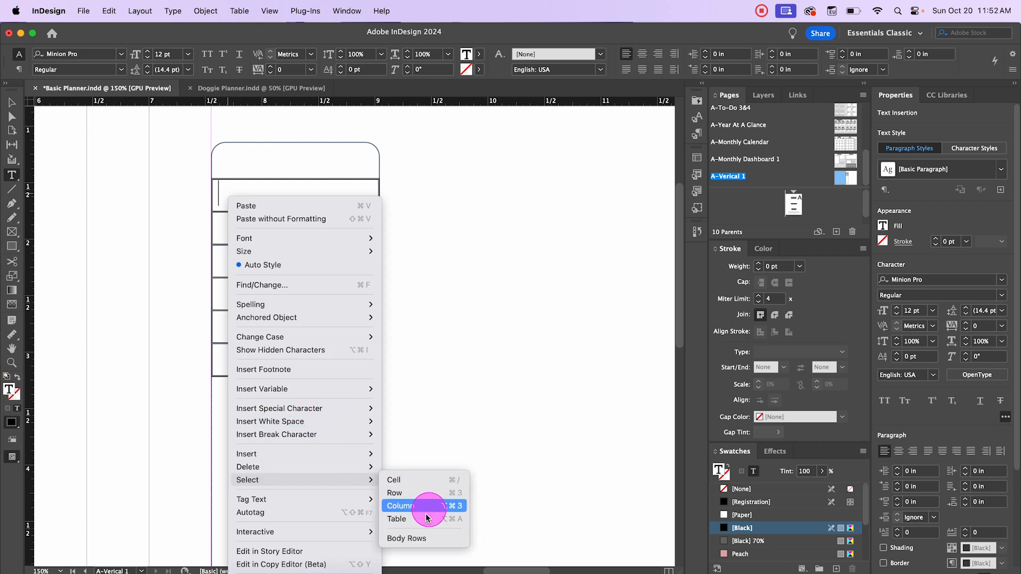
pyautogui.click(436, 520)
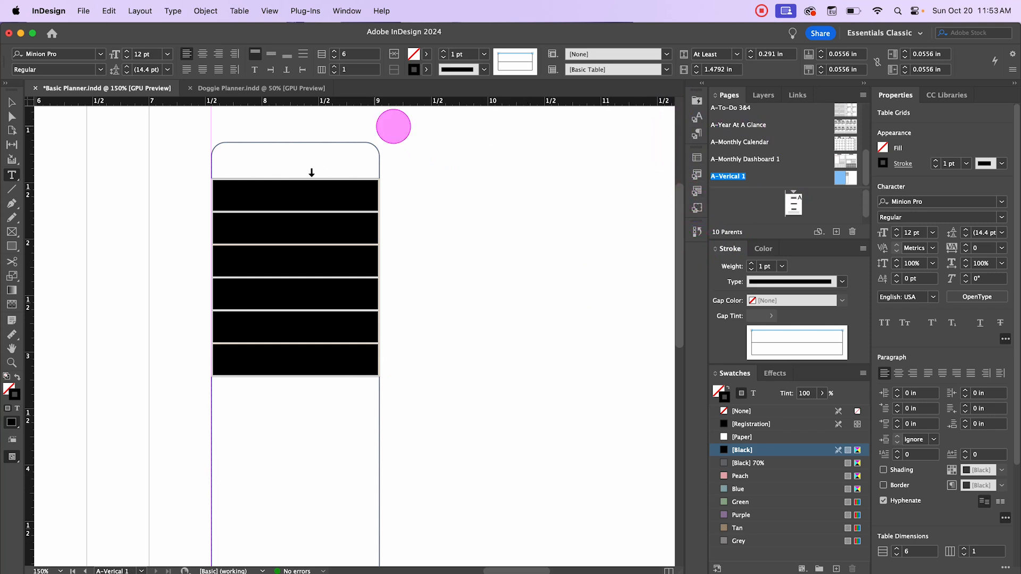
pyautogui.click(699, 195)
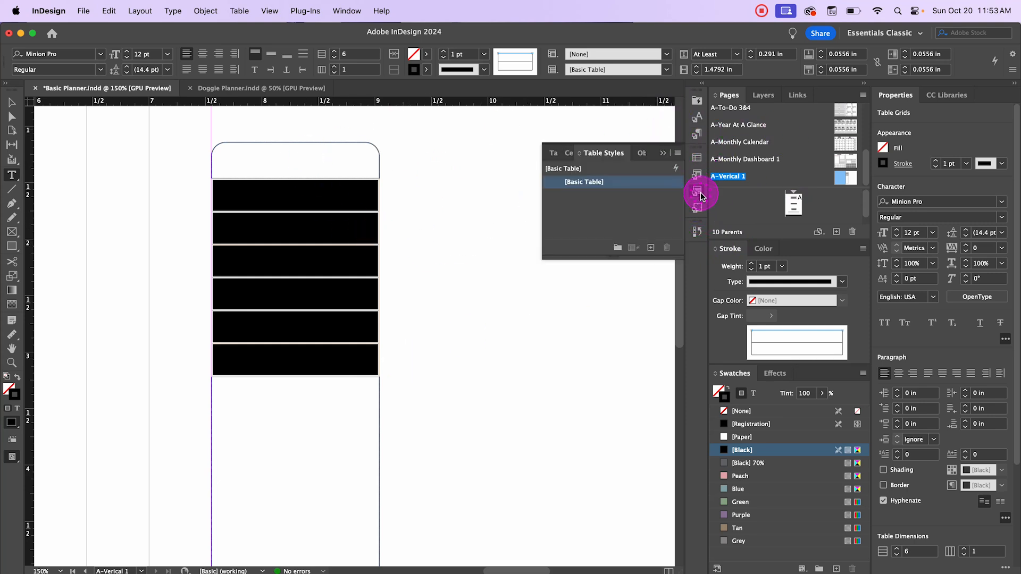
pyautogui.click(575, 154)
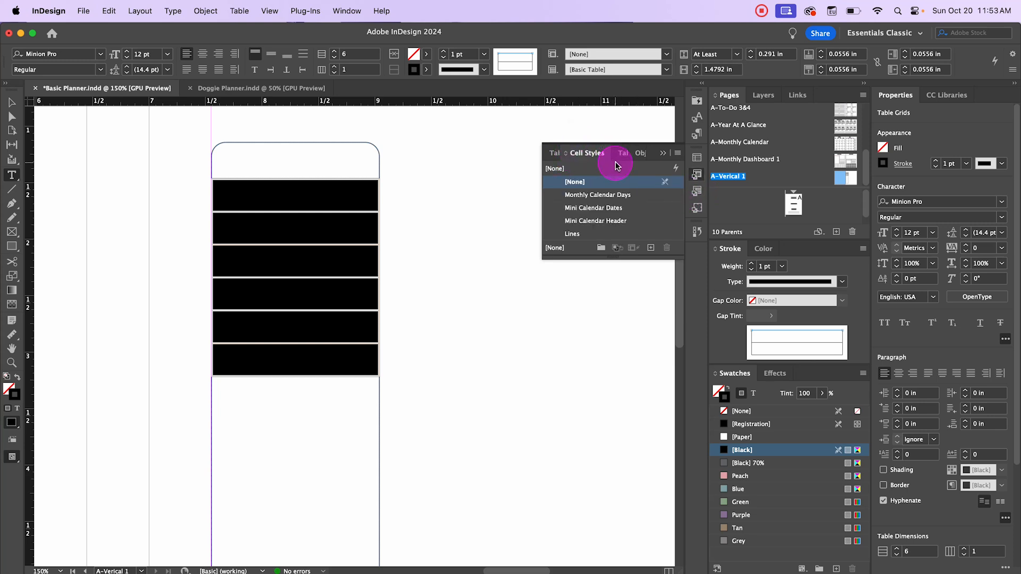
pyautogui.click(570, 234)
pyautogui.click(251, 194)
pyautogui.click(11, 102)
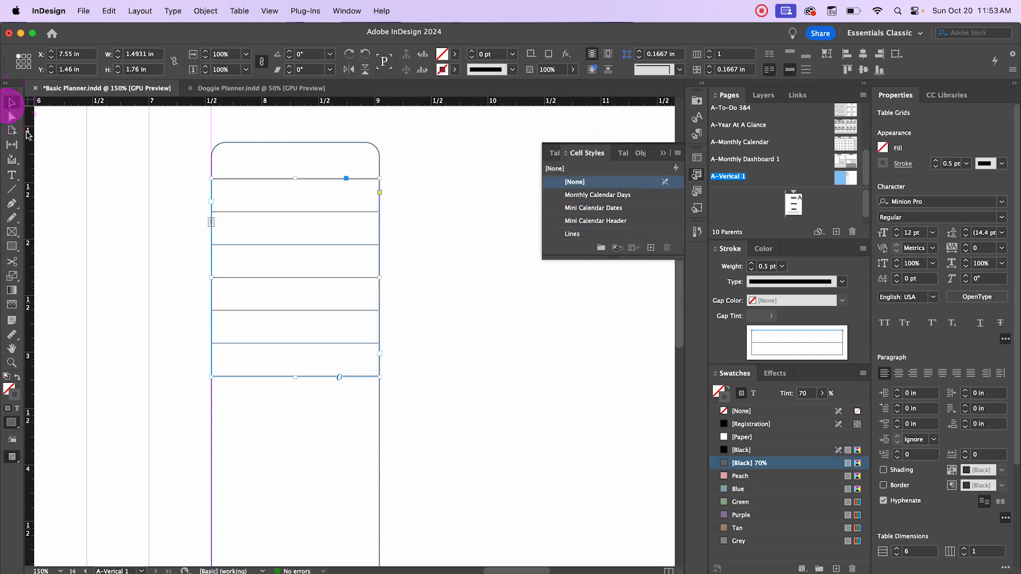
pyautogui.click(451, 257)
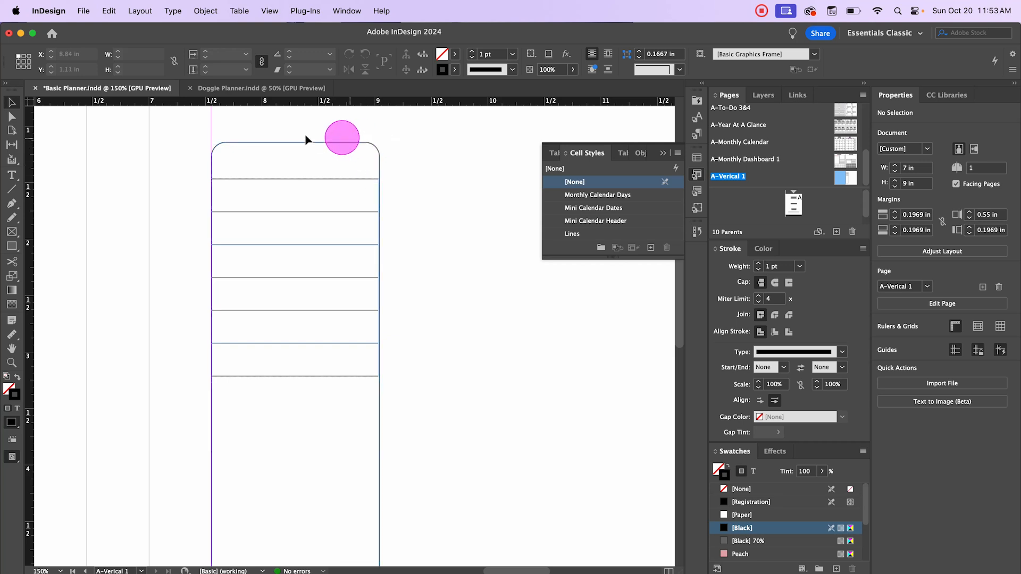
# Move the lined table up inside the rounded box so its top edge sits at about Y 1.29 in
pyautogui.click(284, 181)
pyautogui.moveTo(284, 183); pyautogui.dragTo(285, 148)
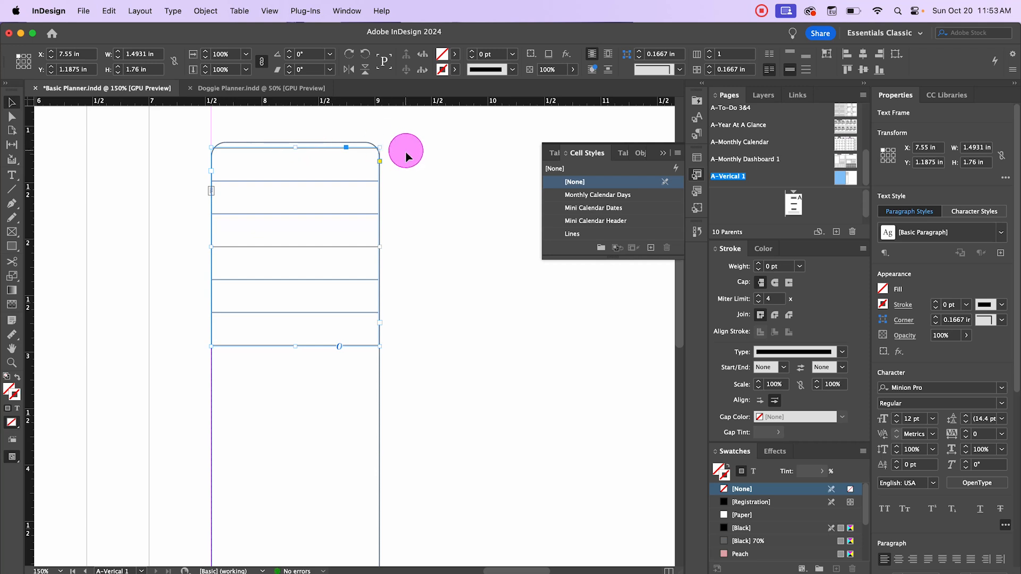
pyautogui.click(362, 139)
# Set the stroke weight of the table's first-row cell to 0 pt and deselect the table
pyautogui.doubleClick(326, 166)
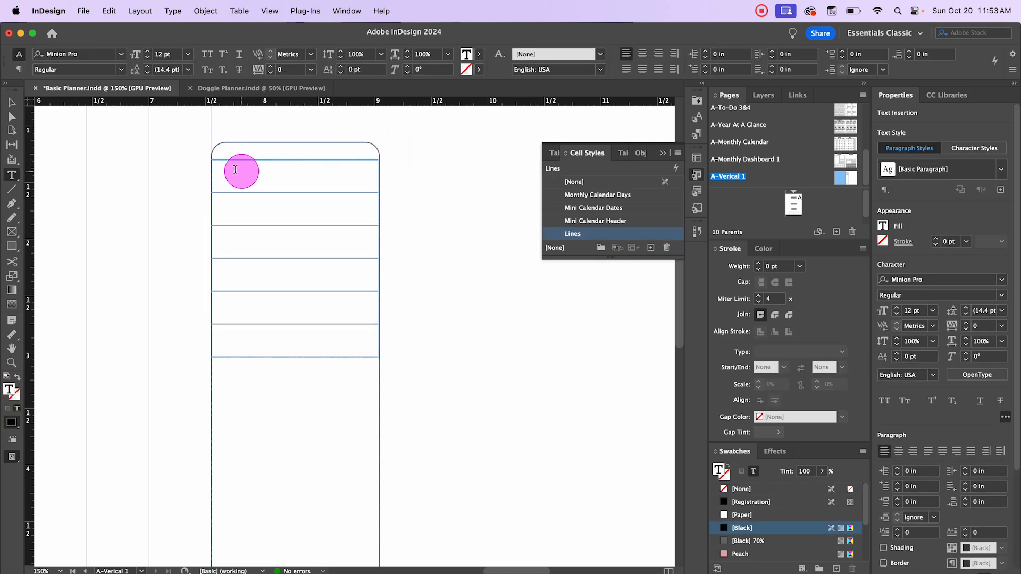
pyautogui.click(326, 161)
pyautogui.click(365, 162)
pyautogui.click(234, 178)
pyautogui.click(224, 175)
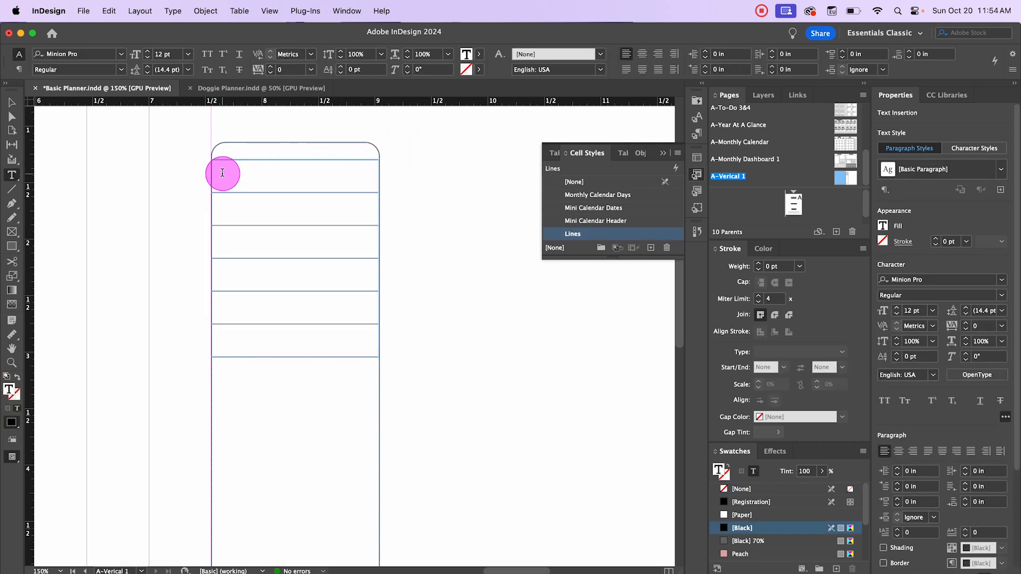
pyautogui.click(293, 175)
pyautogui.click(368, 178)
pyautogui.click(208, 174)
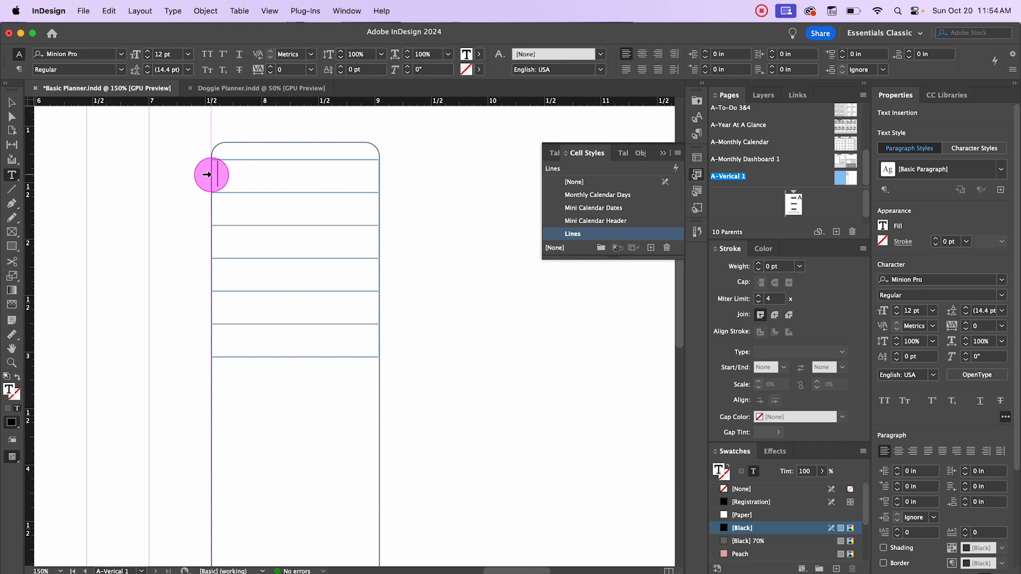
pyautogui.click(206, 174)
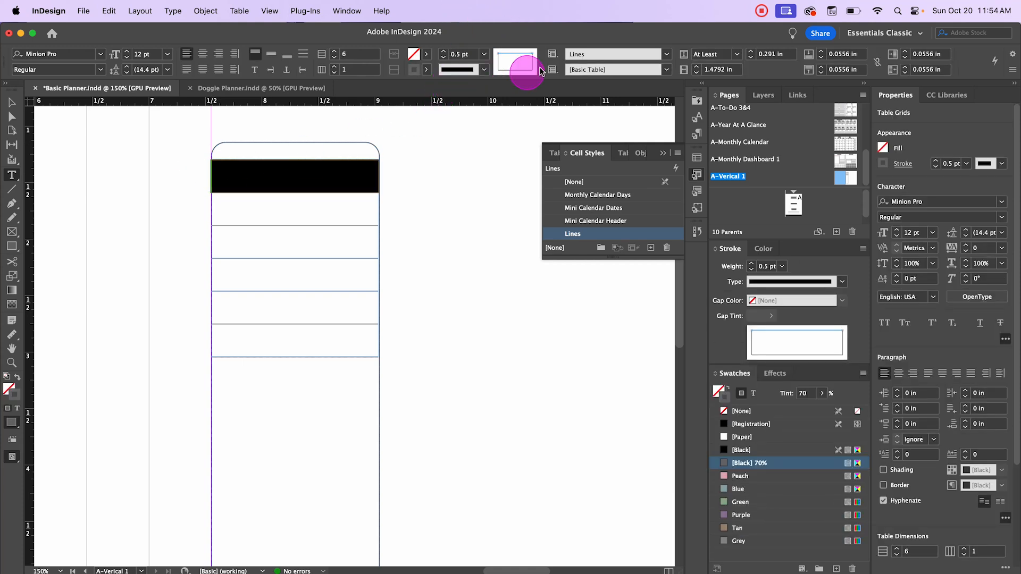
pyautogui.click(535, 68)
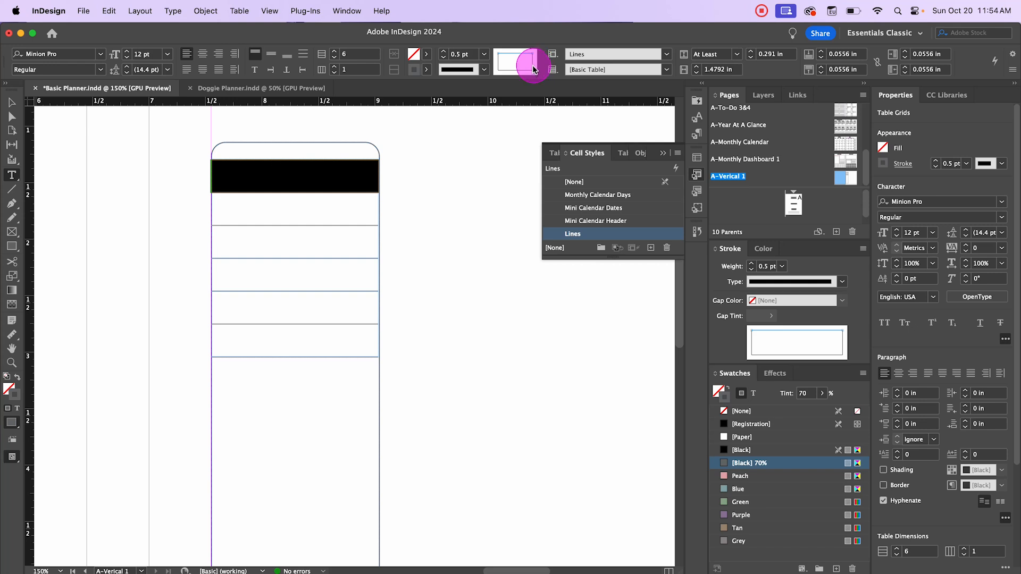
pyautogui.click(484, 54)
pyautogui.click(471, 68)
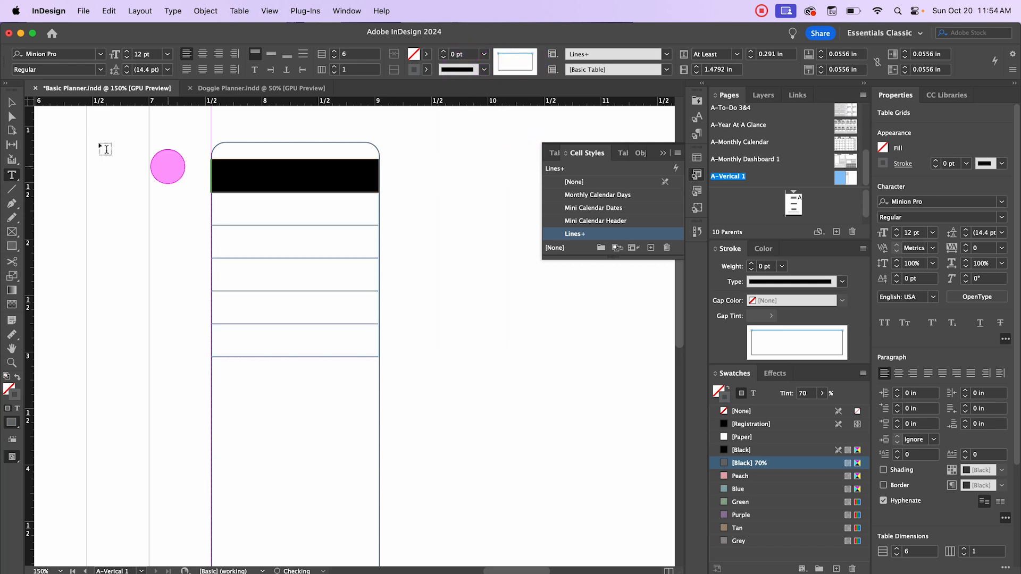
pyautogui.click(13, 102)
pyautogui.click(447, 242)
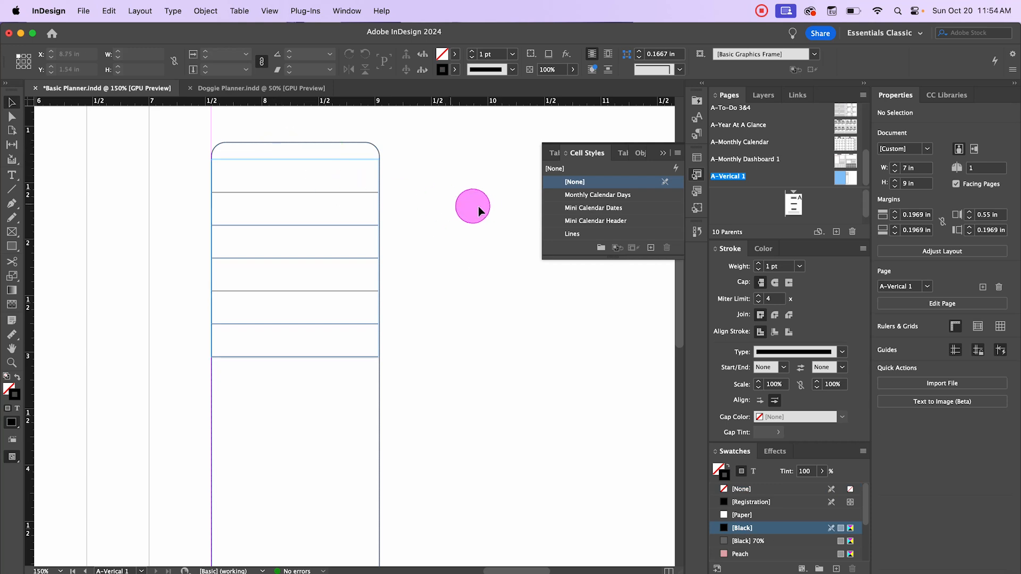
# Enter "Grateful" in the table's first row and center the text horizontally
pyautogui.click(277, 182)
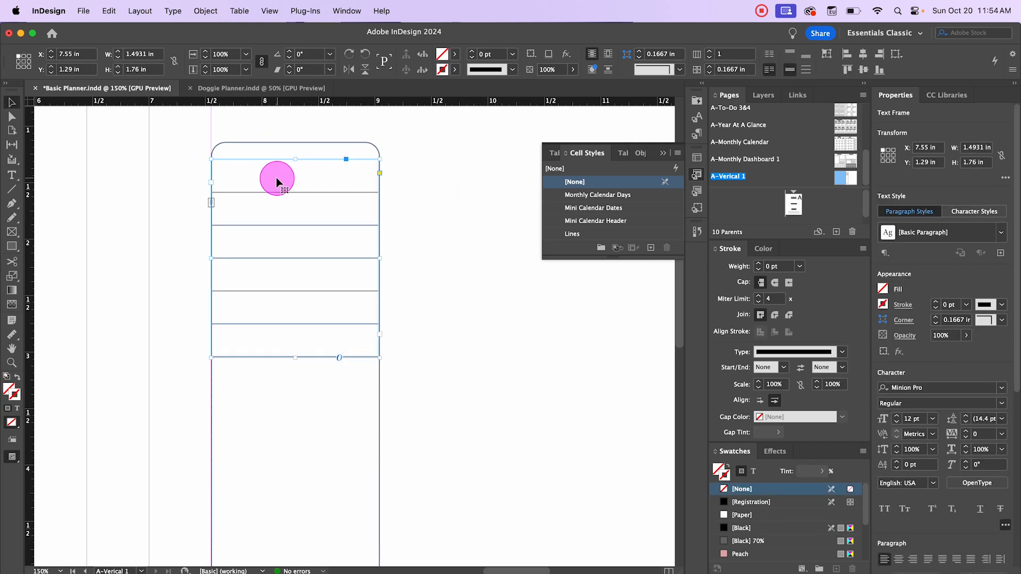
pyautogui.doubleClick(279, 176)
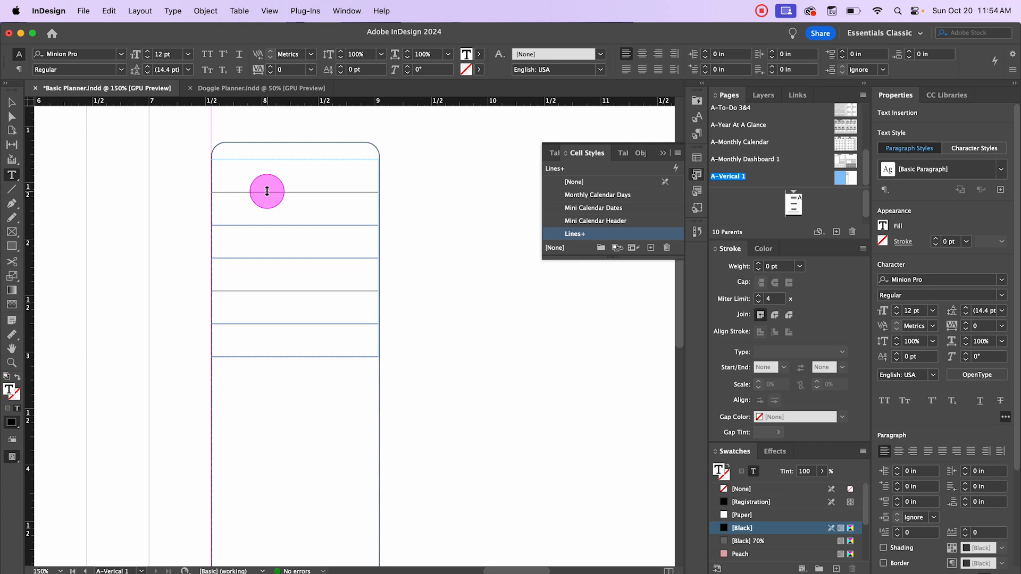
pyautogui.write('Grateful')
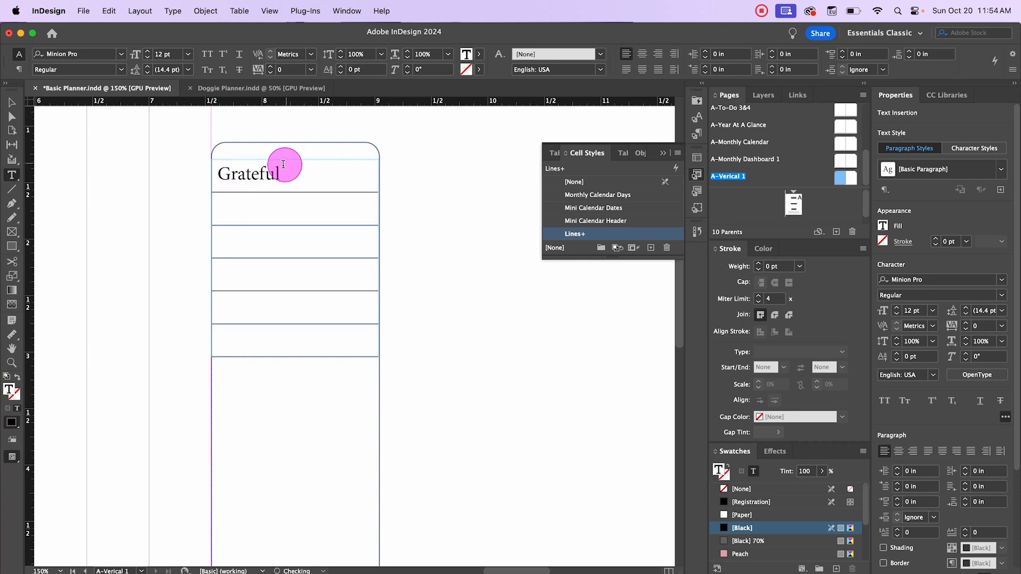
pyautogui.moveTo(279, 169); pyautogui.dragTo(211, 174)
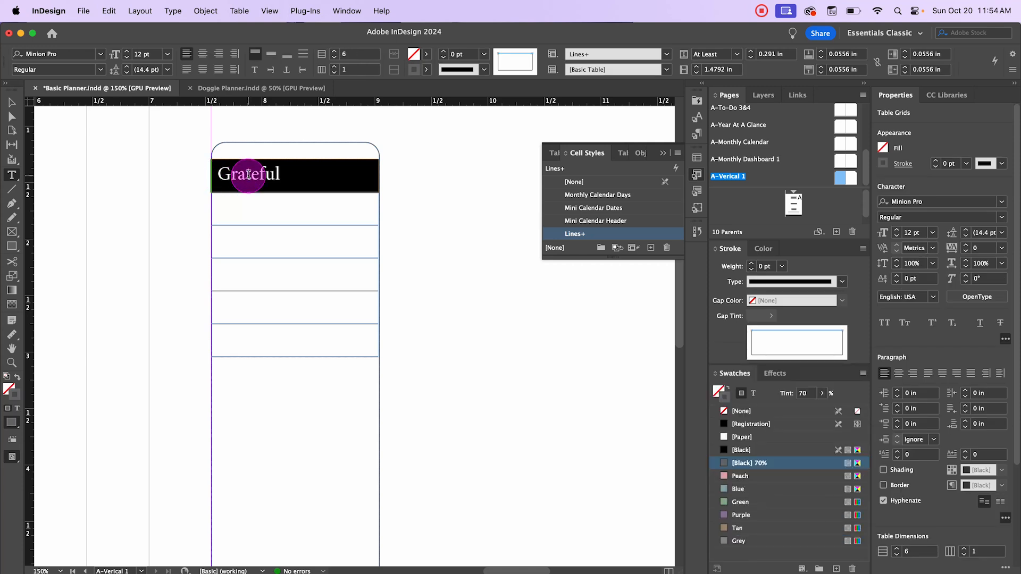
pyautogui.moveTo(279, 171); pyautogui.dragTo(224, 174)
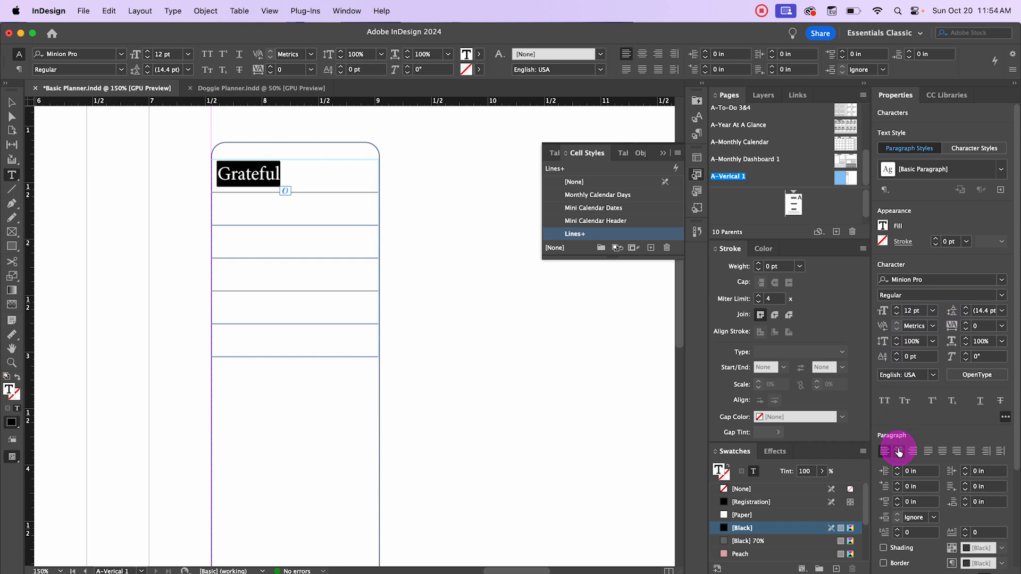
pyautogui.click(899, 451)
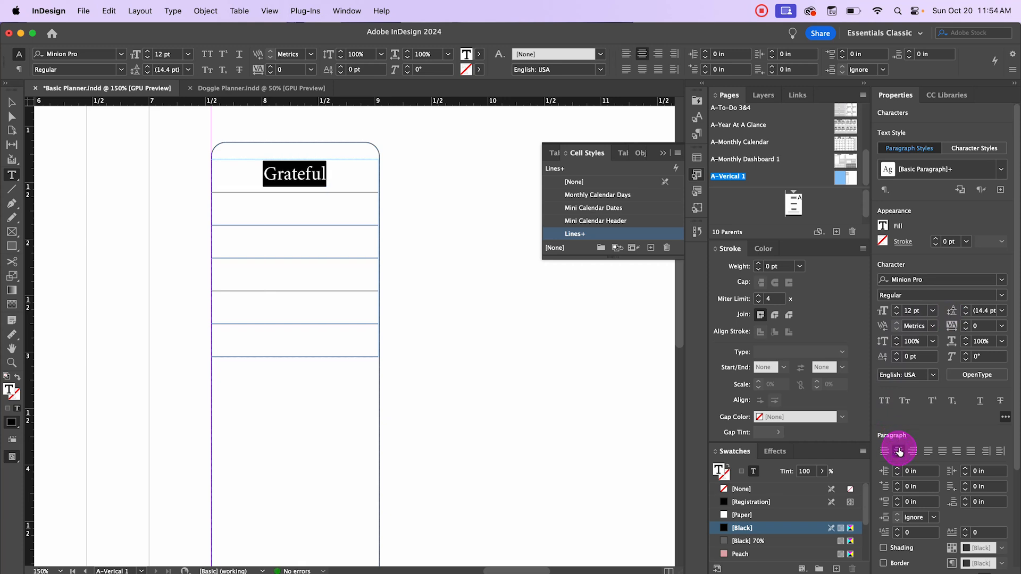
# Set the "Grateful" heading to the Adorn Roman font with a [Black] 70% fill
pyautogui.click(1003, 281)
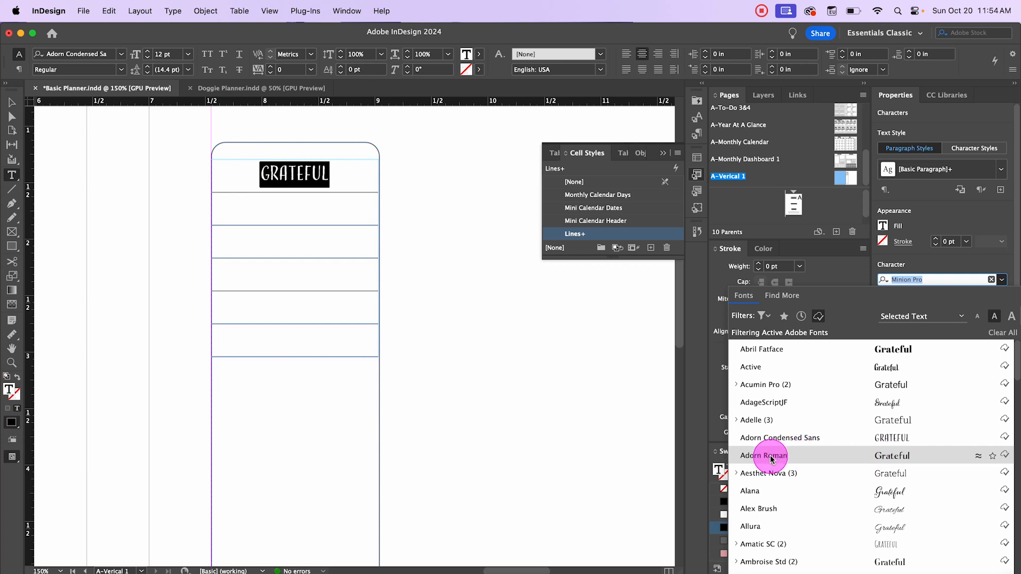
pyautogui.click(790, 455)
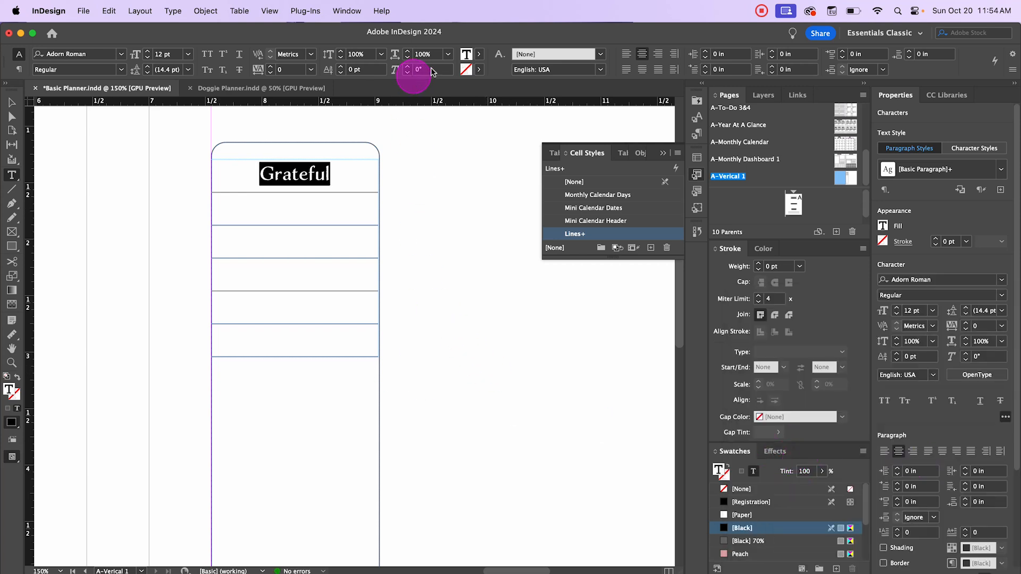
pyautogui.click(481, 55)
pyautogui.click(396, 147)
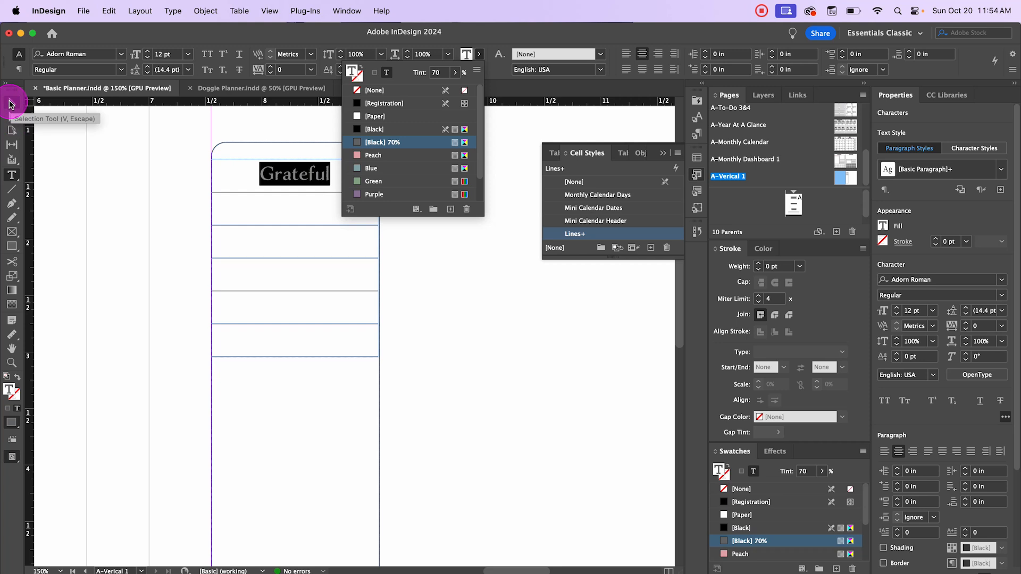
# Copy the "Grateful" heading into the third row, replace its text with "Priorities", and deselect the table
pyautogui.doubleClick(308, 171)
pyautogui.press('super+c')
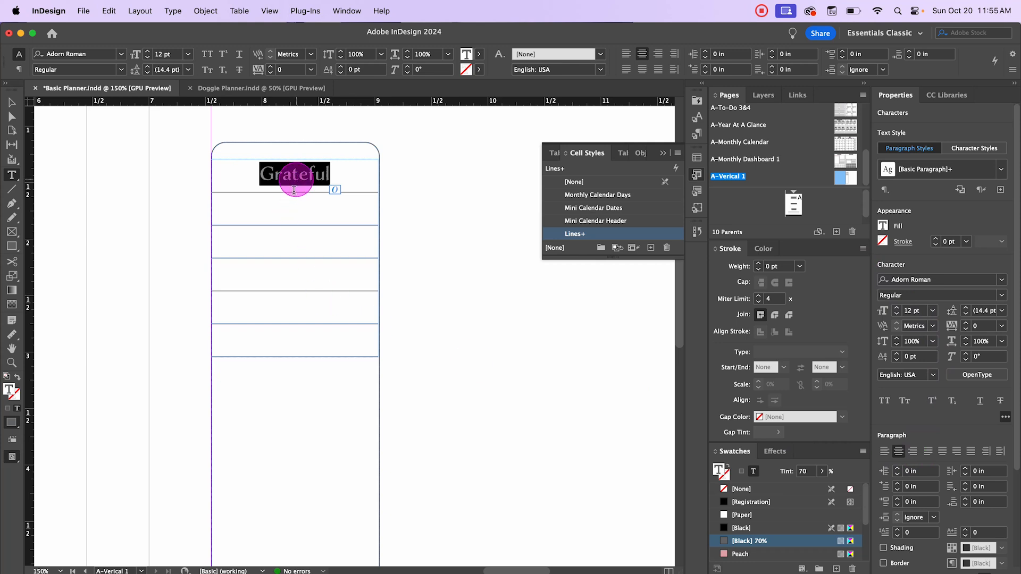
pyautogui.click(293, 240)
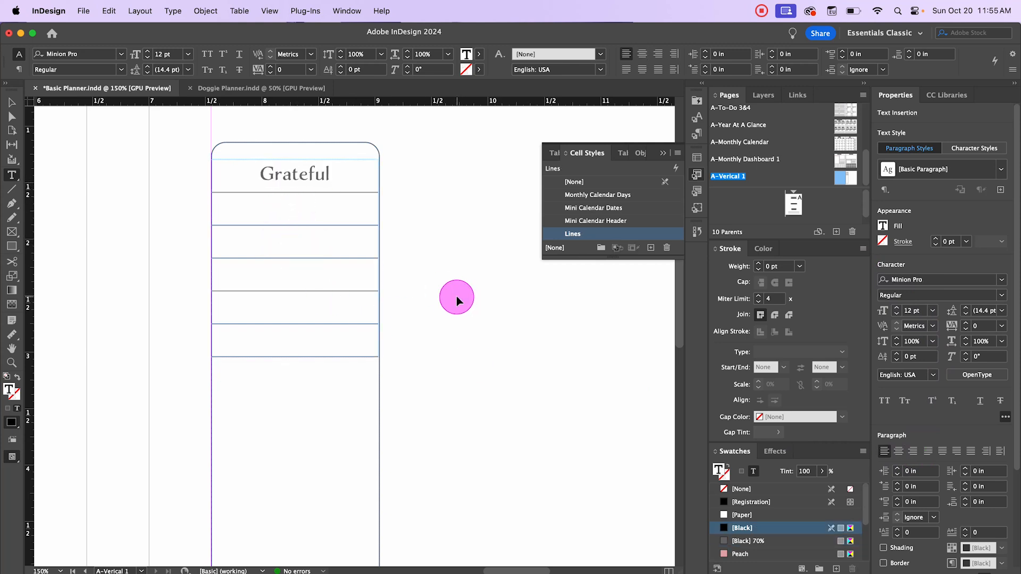
pyautogui.press('super+v')
pyautogui.press('BackSpace')
pyautogui.press('BackSpace')
pyautogui.press('BackSpace')
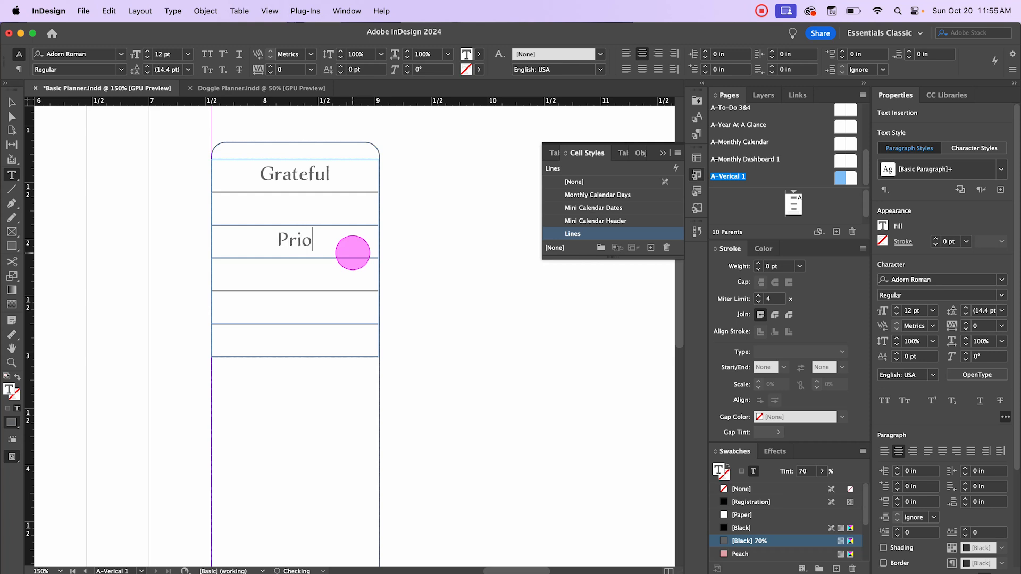
pyautogui.write('Priorities')
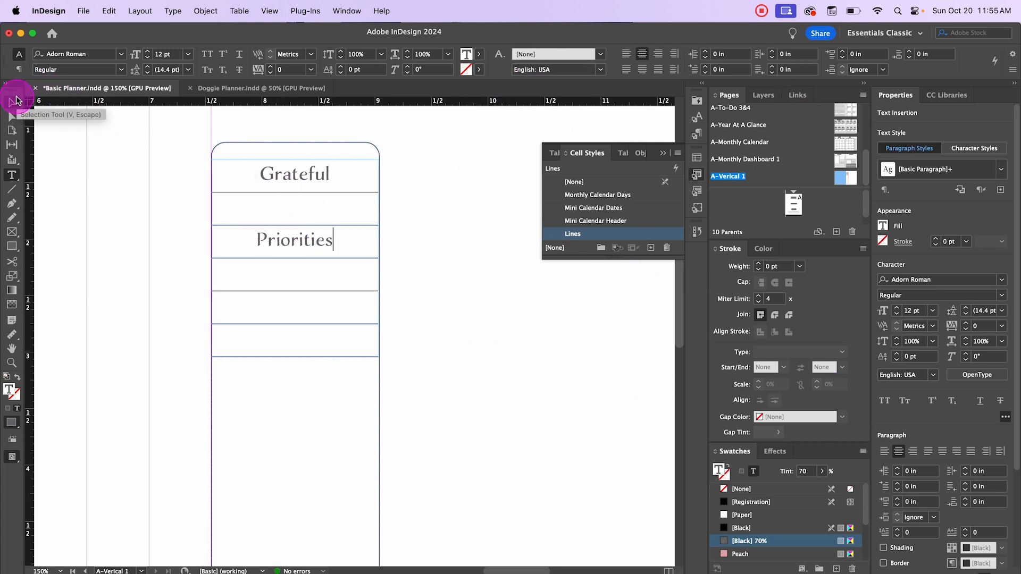
pyautogui.click(16, 103)
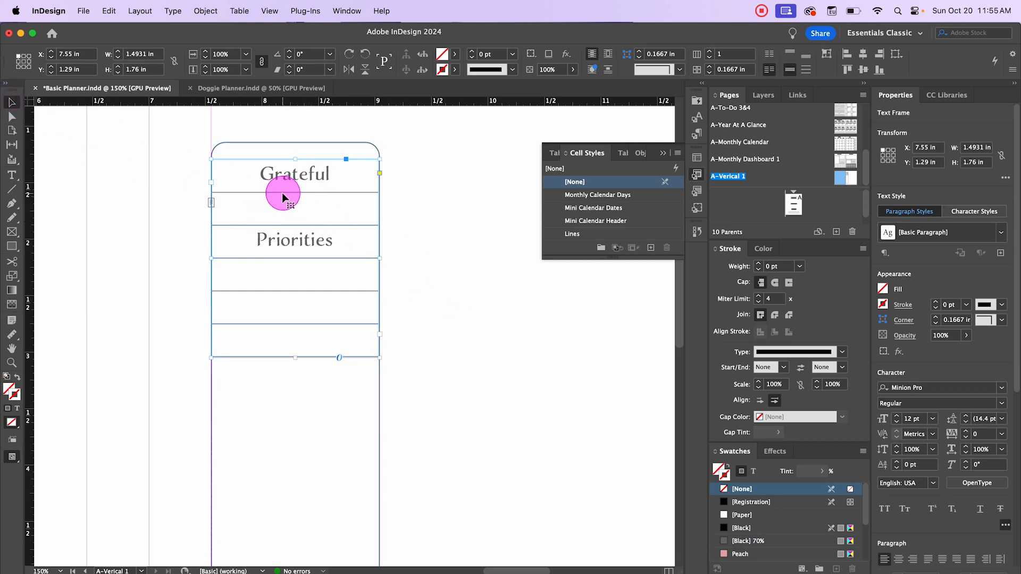
pyautogui.click(472, 230)
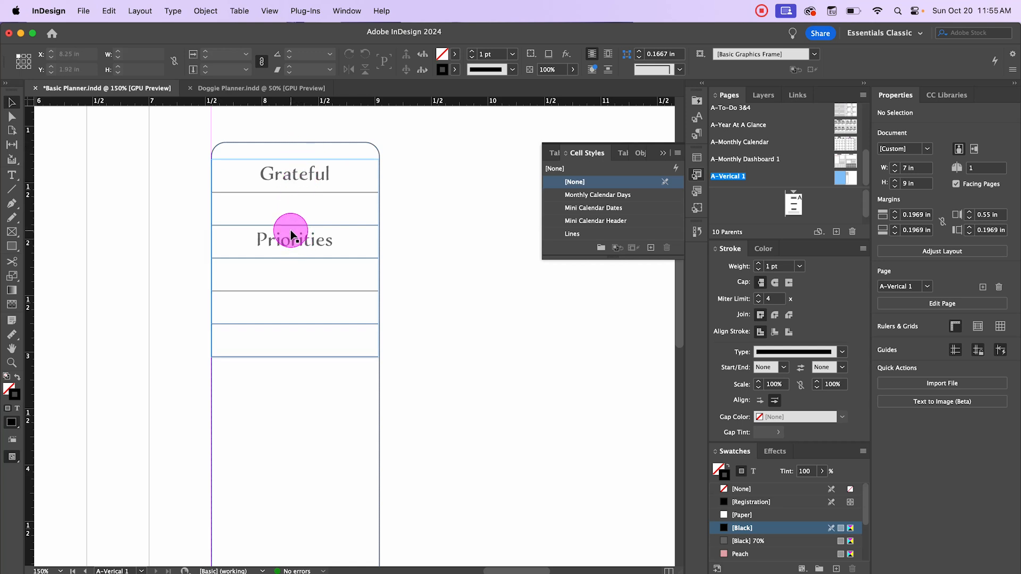
# Set the vertical justification of all the table's cells to Align Center and deselect the table
pyautogui.tripleClick(249, 169)
pyautogui.click(234, 167)
pyautogui.press('alt+super+a')
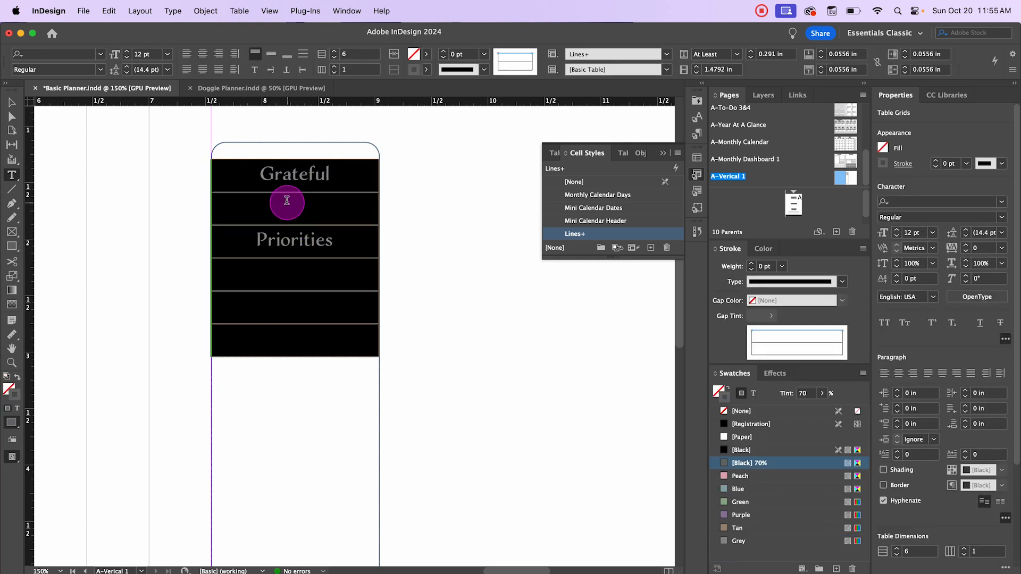
pyautogui.rightClick(263, 187)
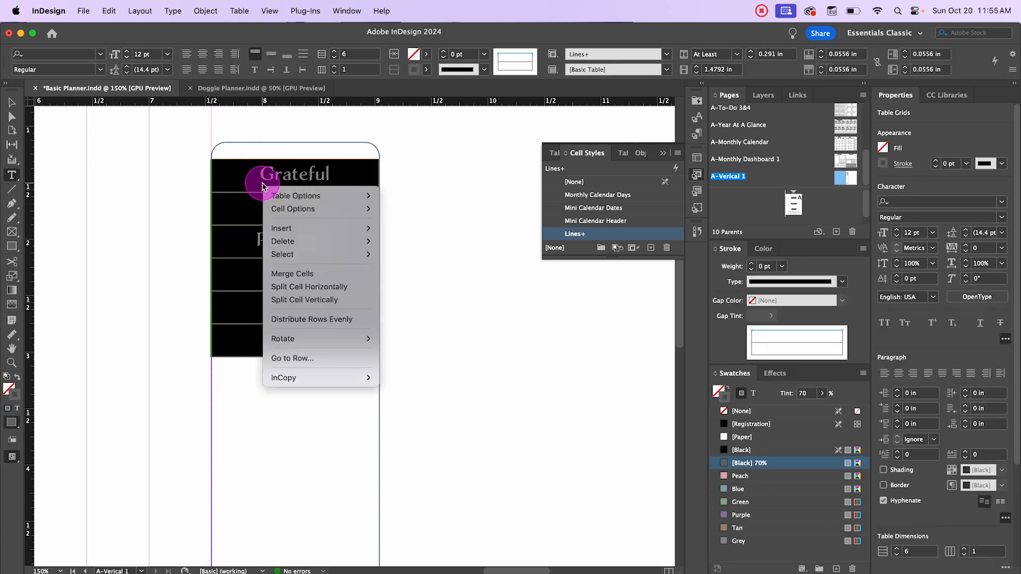
pyautogui.moveTo(281, 209)
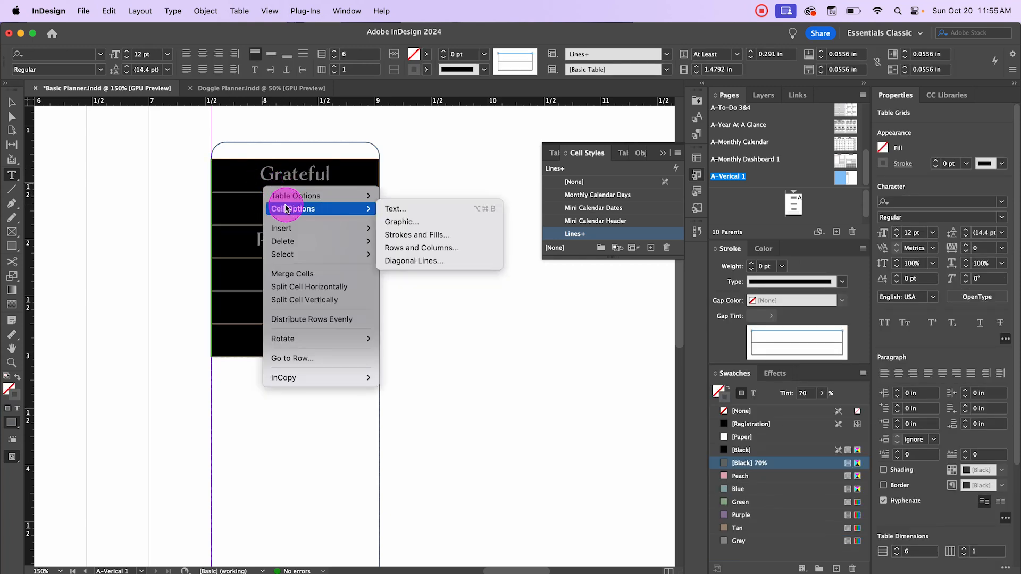
pyautogui.click(413, 210)
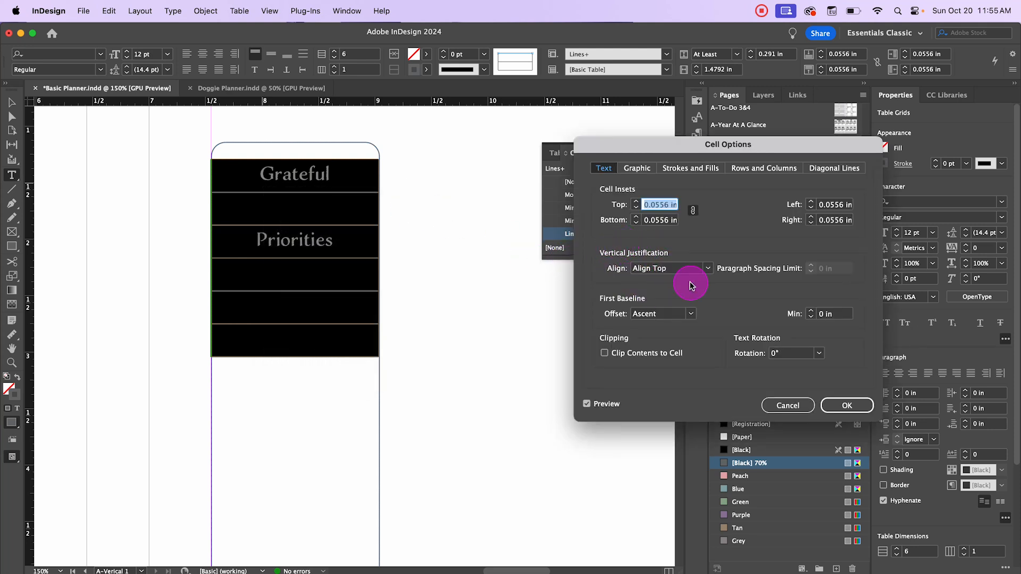
pyautogui.click(708, 269)
pyautogui.click(704, 293)
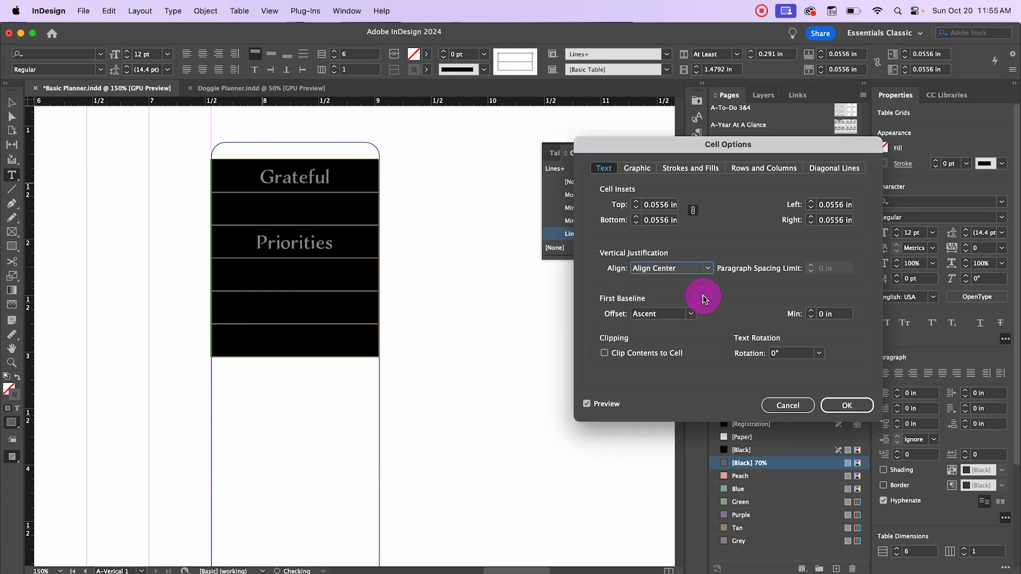
pyautogui.click(847, 405)
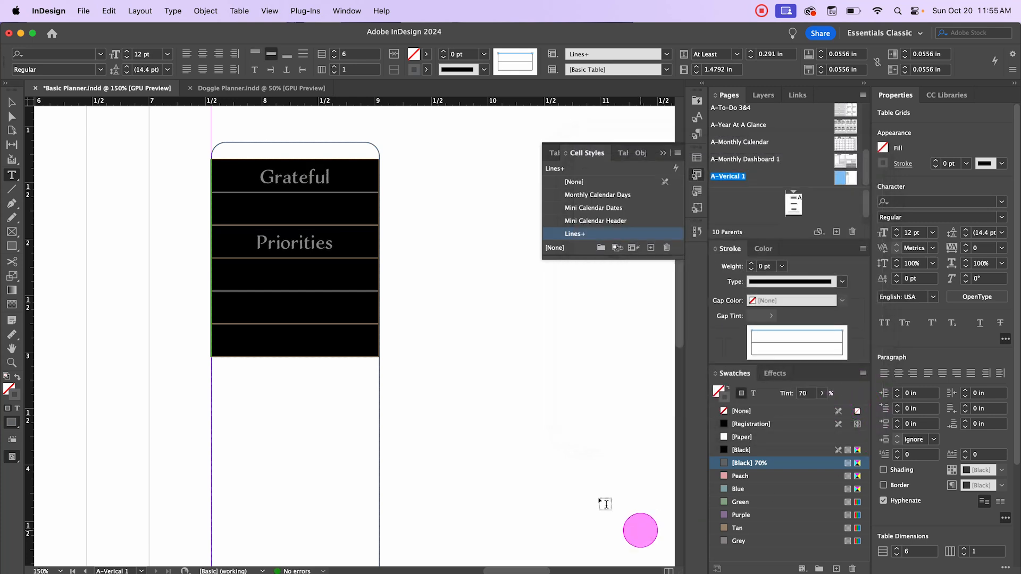
pyautogui.click(12, 102)
pyautogui.click(485, 267)
pyautogui.click(309, 241)
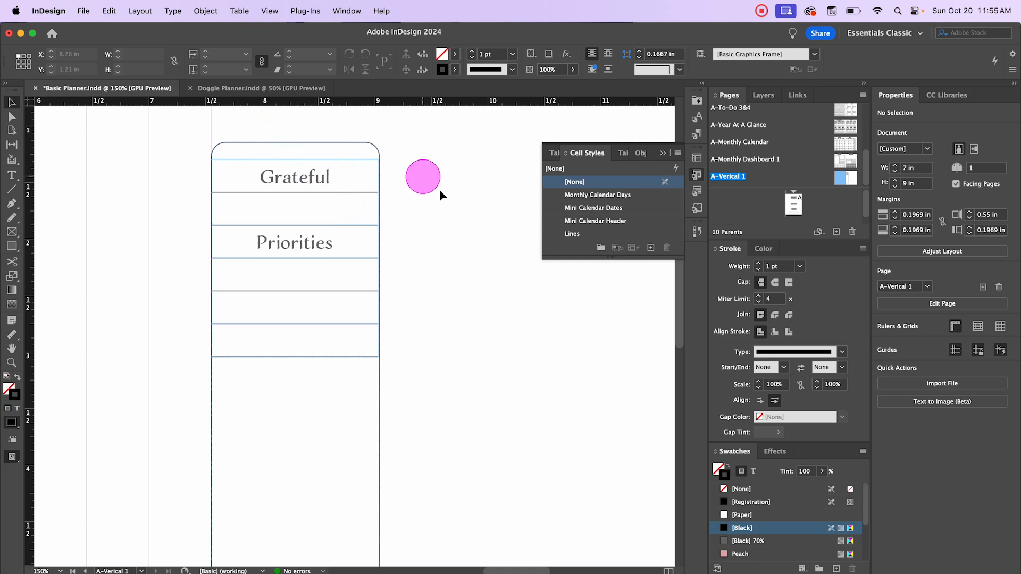
# Nudge the table up to Y 1.1372 in so it meets the rounded box's top edge, and check it up close
pyautogui.click(305, 196)
pyautogui.press('Up')
pyautogui.press('Up')
pyautogui.press('Up')
pyautogui.press('Up')
pyautogui.press('Up')
pyautogui.press('Up')
pyautogui.press('Up')
pyautogui.press('Up')
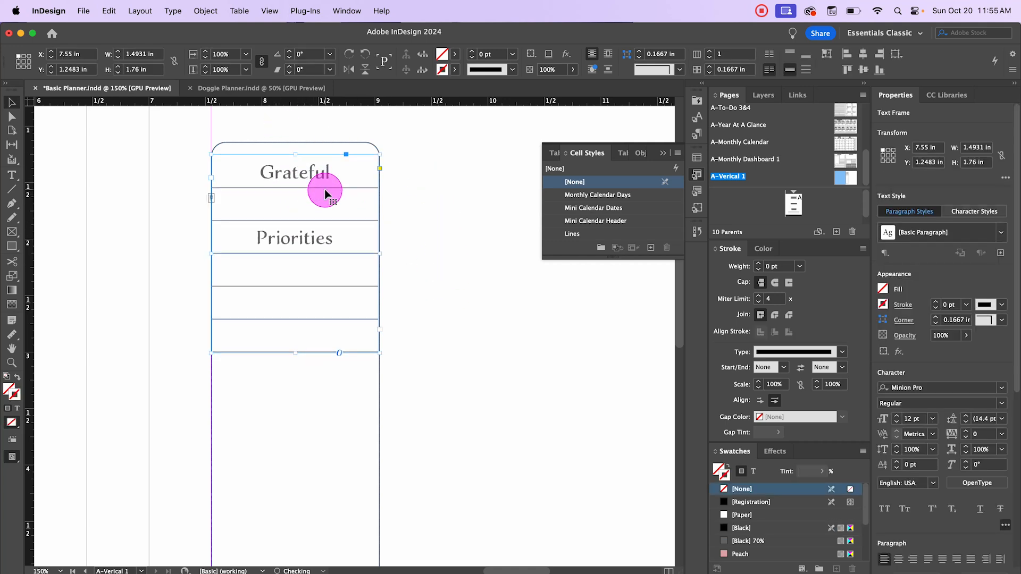
pyautogui.press('Up')
pyautogui.press('Up')
pyautogui.press('Up')
pyautogui.press('Up')
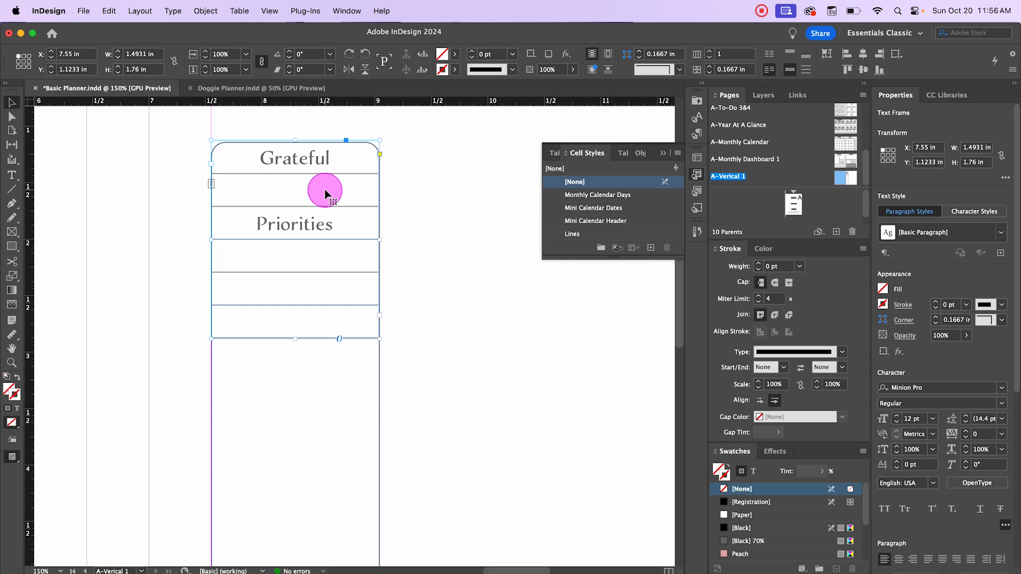
pyautogui.press('Down')
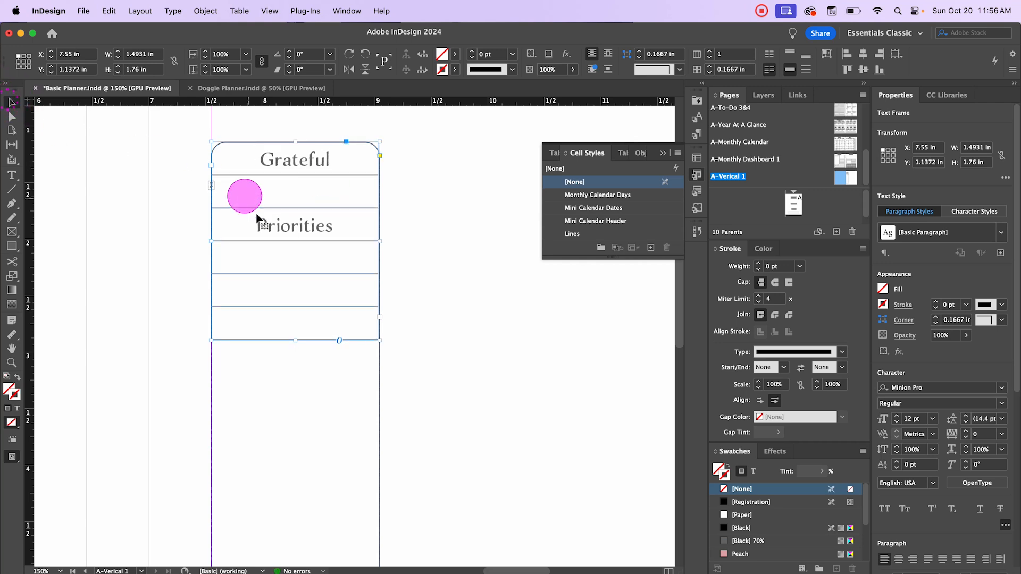
pyautogui.click(398, 262)
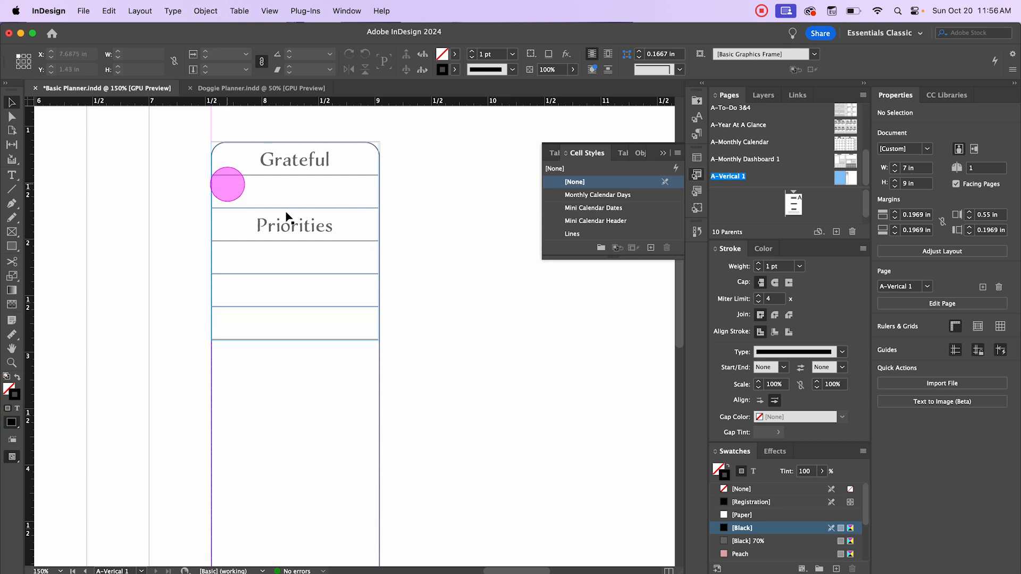
pyautogui.scroll(5, 333, 218)
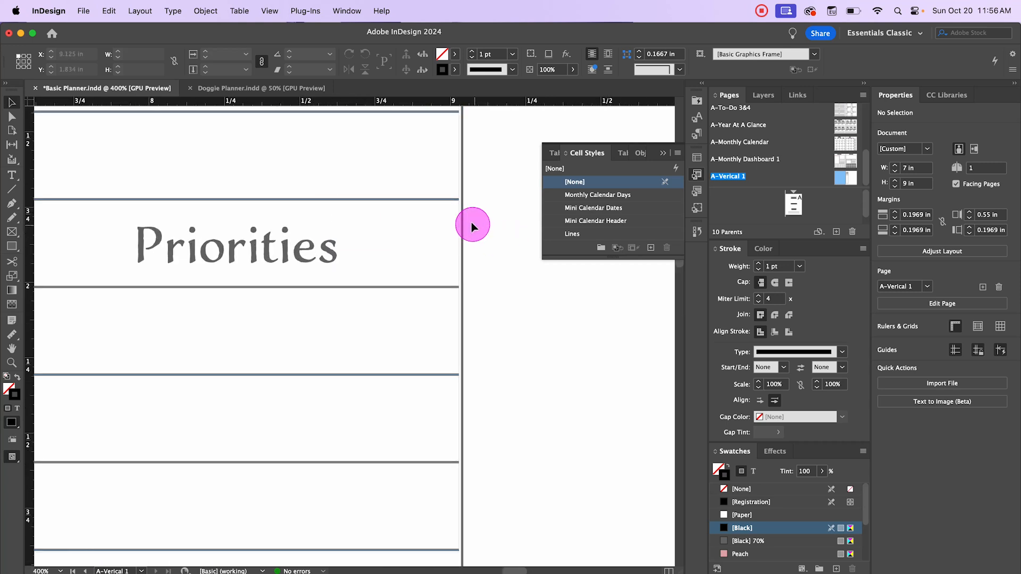
pyautogui.scroll(-2, 472, 221)
pyautogui.click(428, 206)
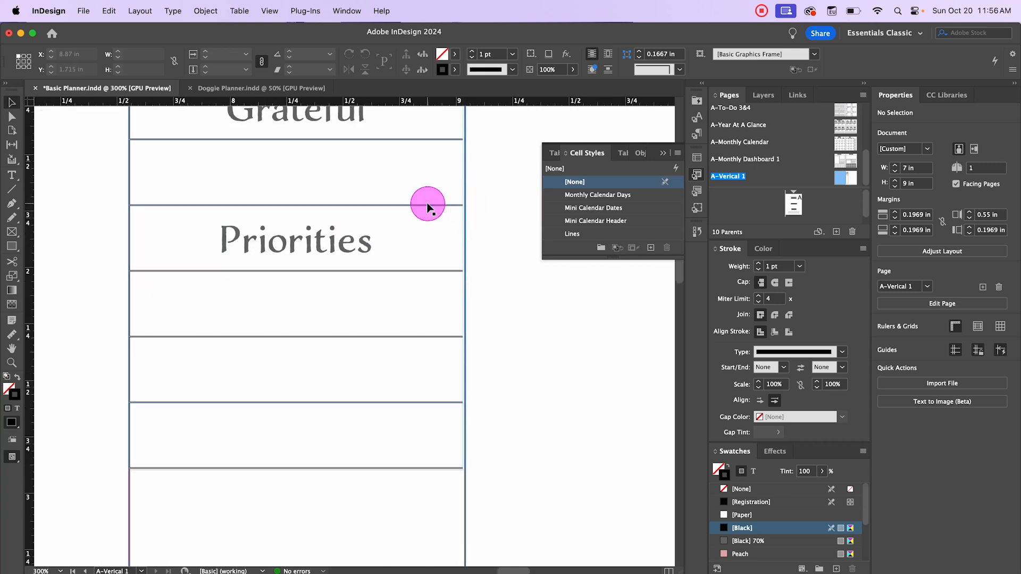
pyautogui.press('Right')
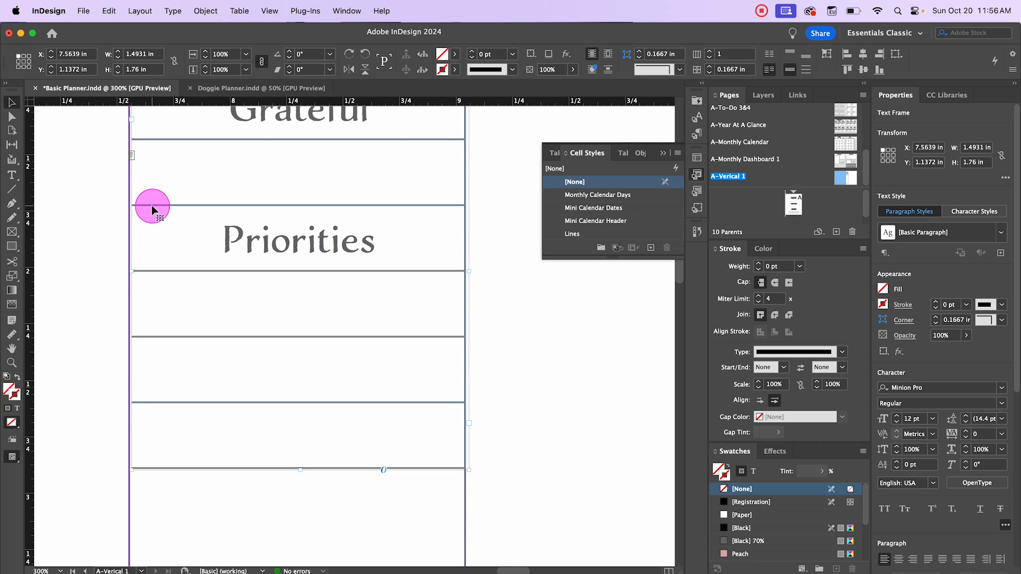
pyautogui.press('Left')
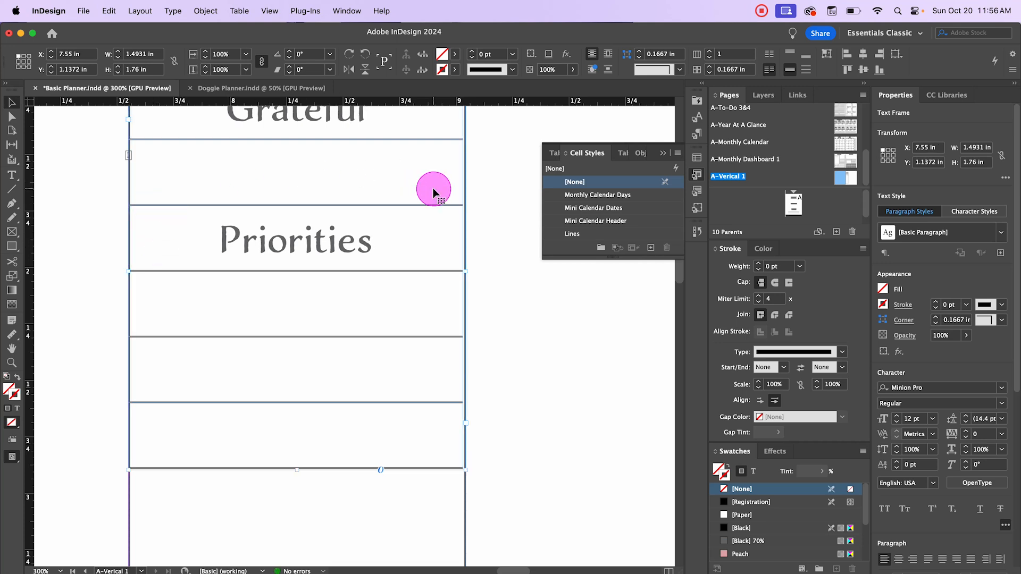
# Widen the table column slightly so its row lines meet the rounded box's right edge, check the join up close, and deselect
pyautogui.doubleClick(438, 184)
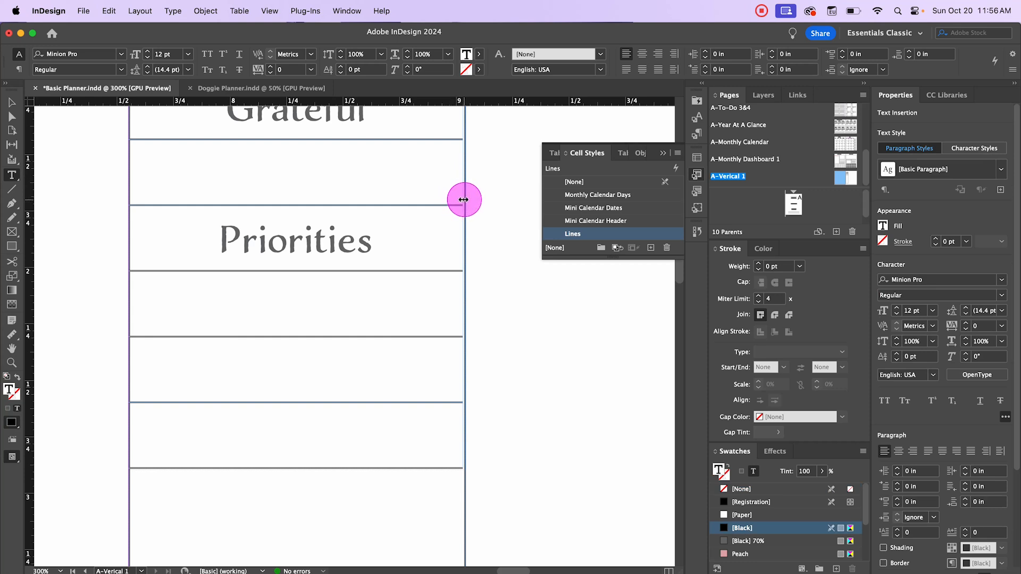
pyautogui.moveTo(463, 199); pyautogui.dragTo(466, 200)
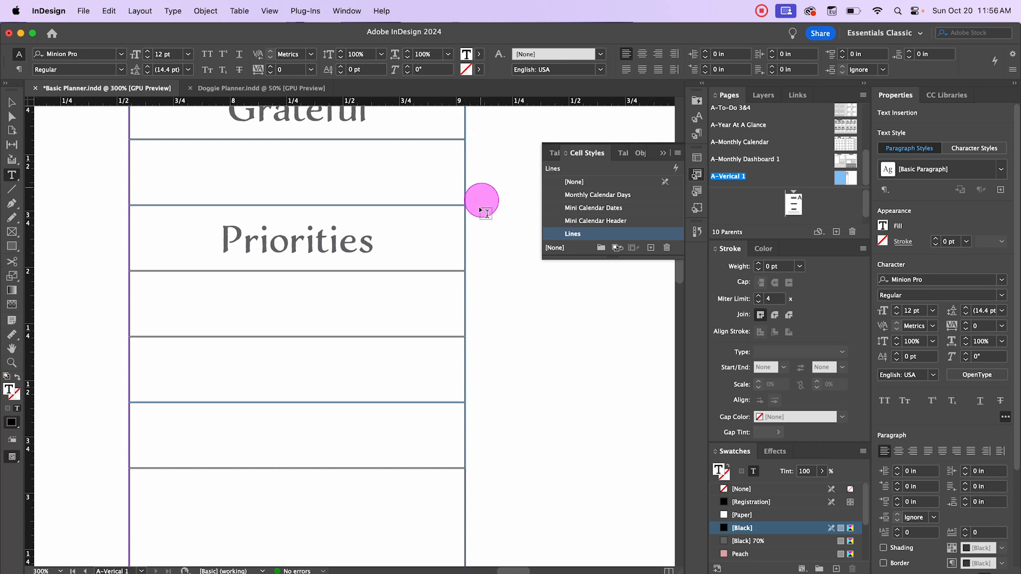
pyautogui.click(13, 100)
pyautogui.scroll(1, 475, 134)
pyautogui.scroll(5, 460, 134)
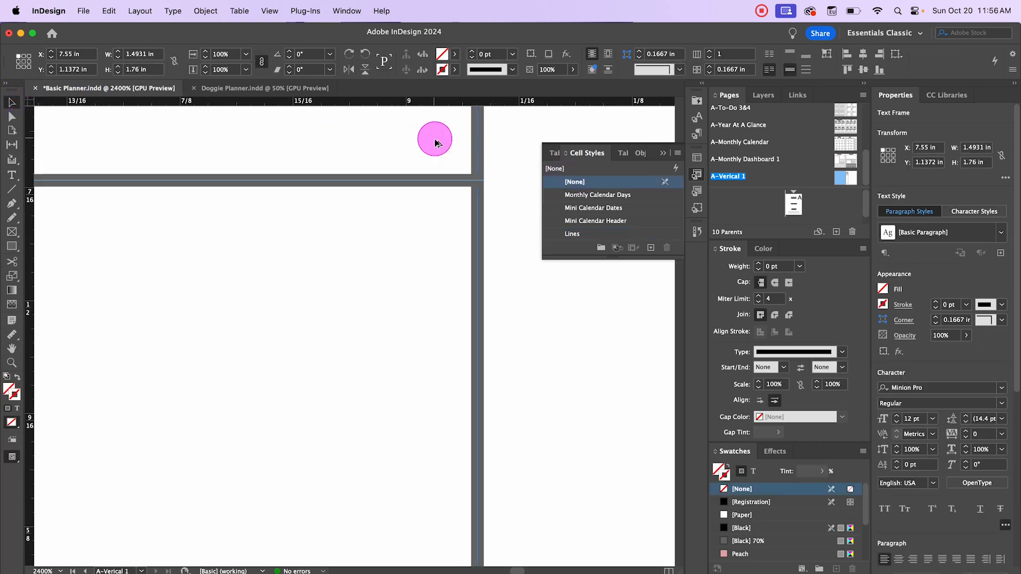
pyautogui.scroll(-3, 459, 231)
pyautogui.scroll(-5, 460, 231)
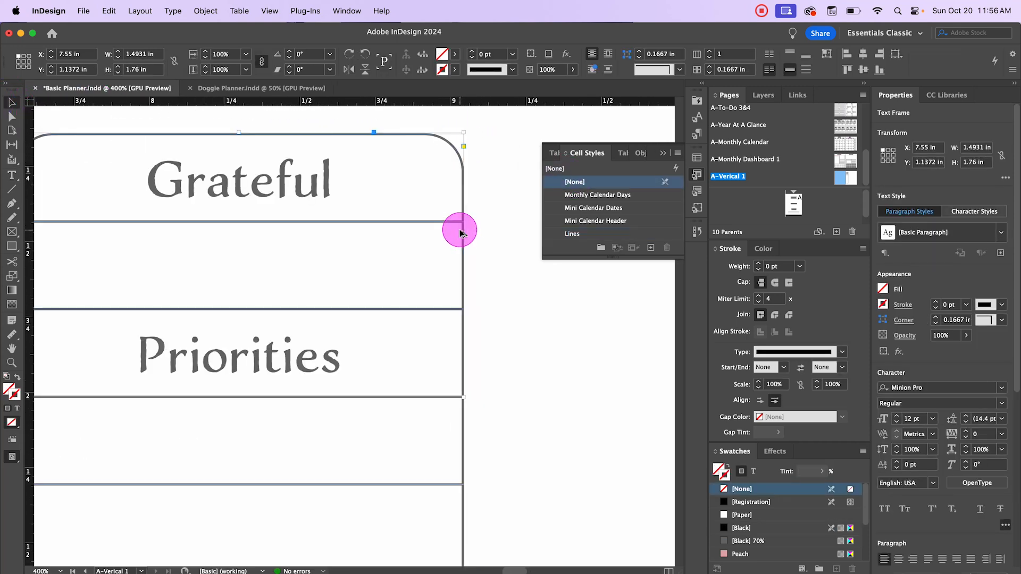
pyautogui.click(509, 303)
# Group the lined table with its rounded box and deselect the group
pyautogui.scroll(-1, 508, 300)
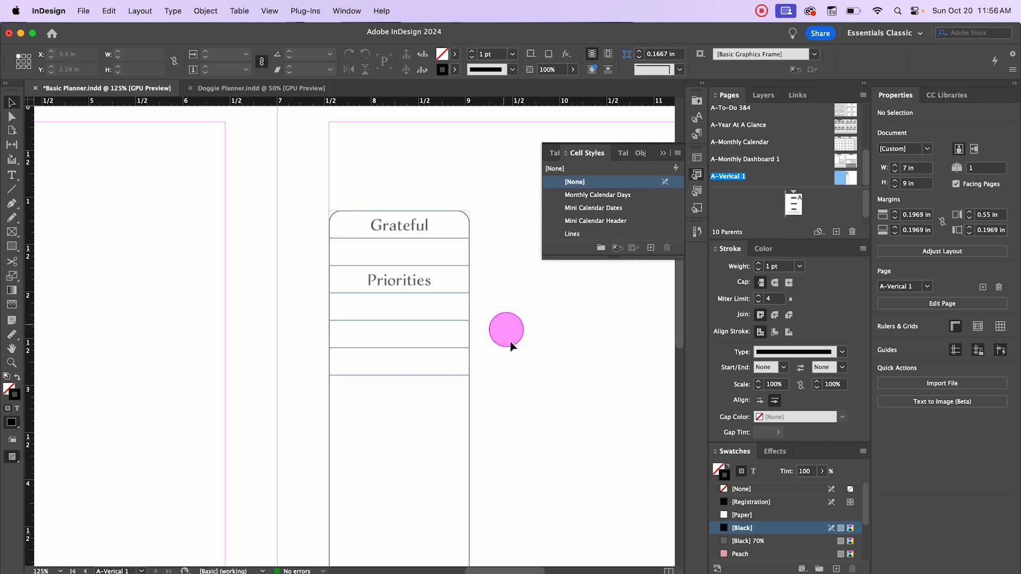
pyautogui.moveTo(518, 340); pyautogui.dragTo(446, 292)
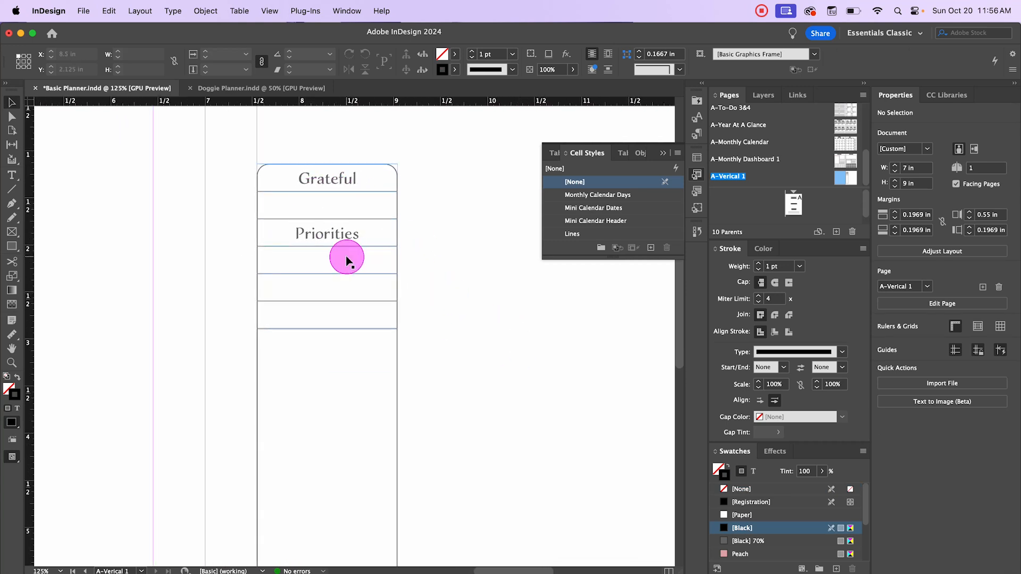
pyautogui.scroll(-3, 505, 340)
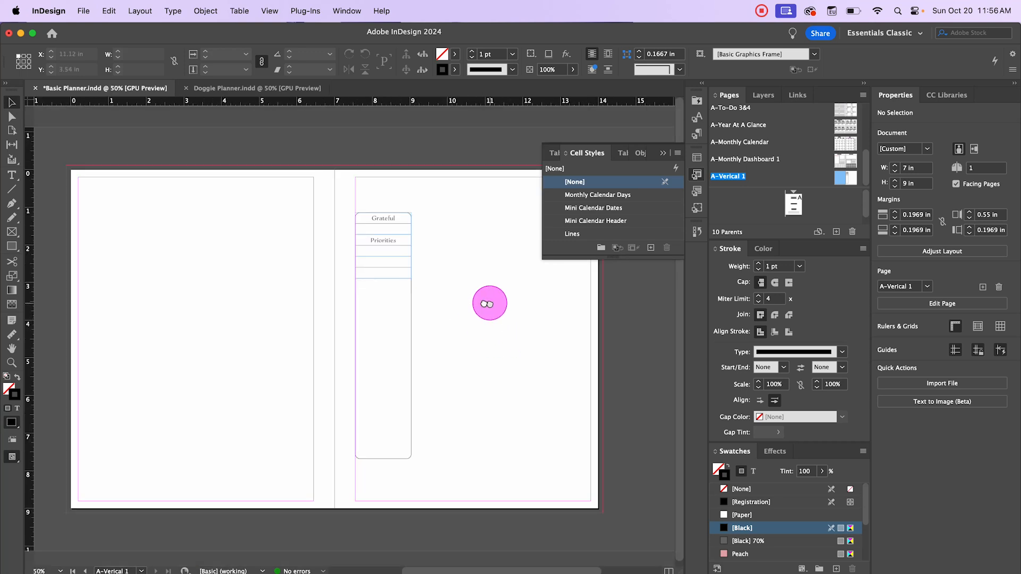
pyautogui.moveTo(489, 309); pyautogui.dragTo(450, 310)
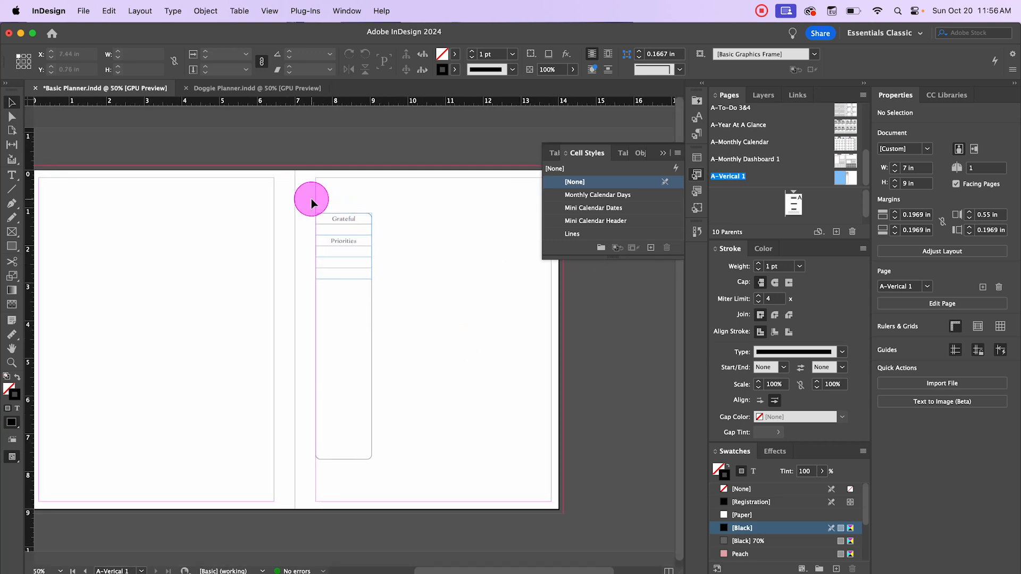
pyautogui.moveTo(312, 198); pyautogui.dragTo(397, 314)
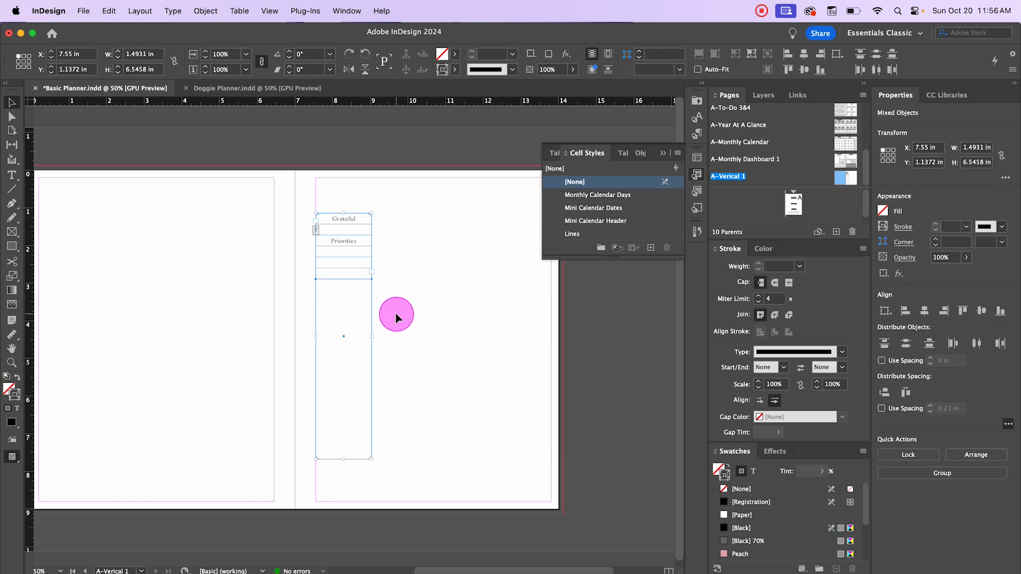
pyautogui.press('super+g')
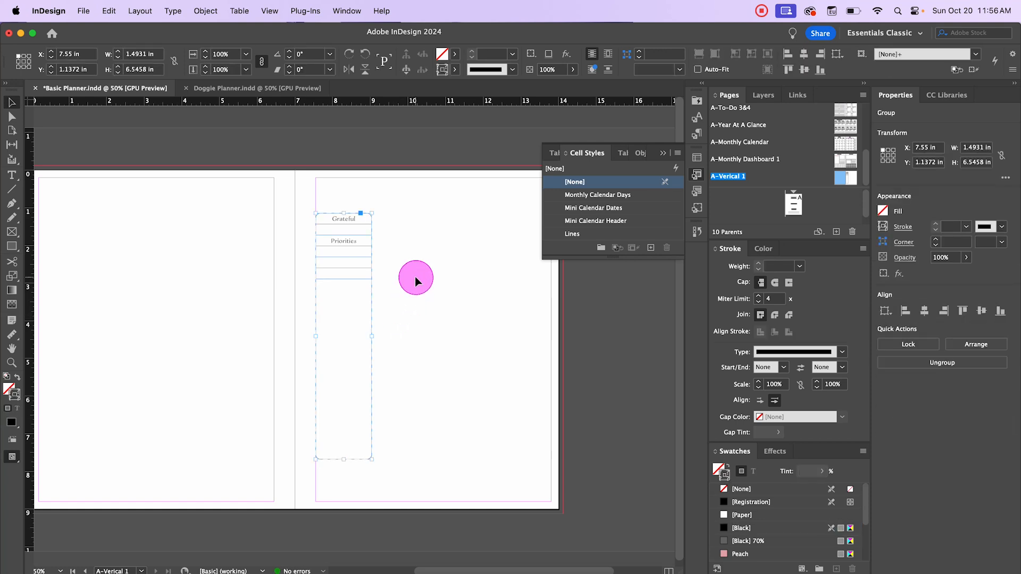
pyautogui.click(415, 276)
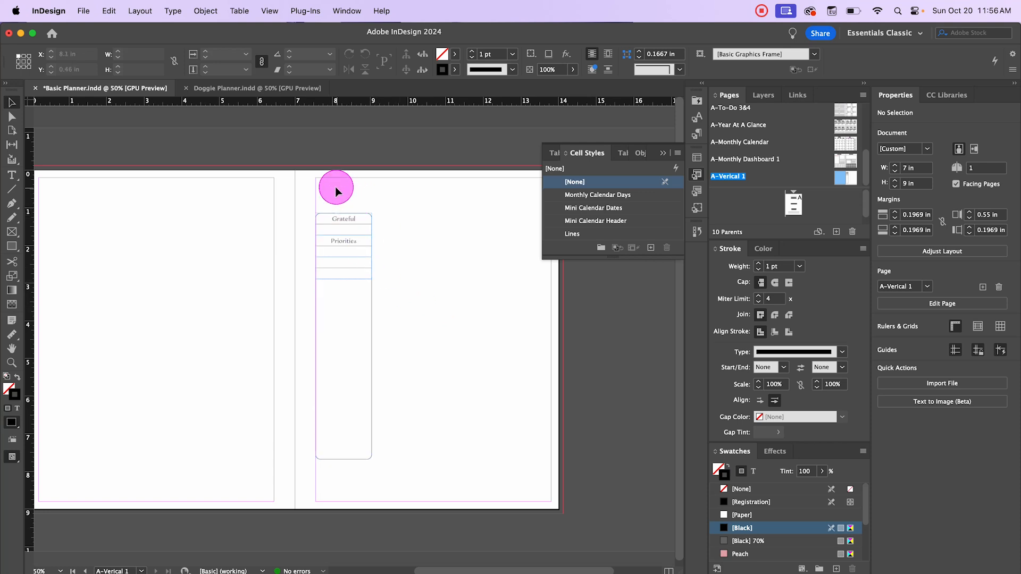
# Create a text frame about 1.49 in wide and 0.37 in high directly above the rounded box, with centered paragraph alignment
pyautogui.scroll(2, 335, 187)
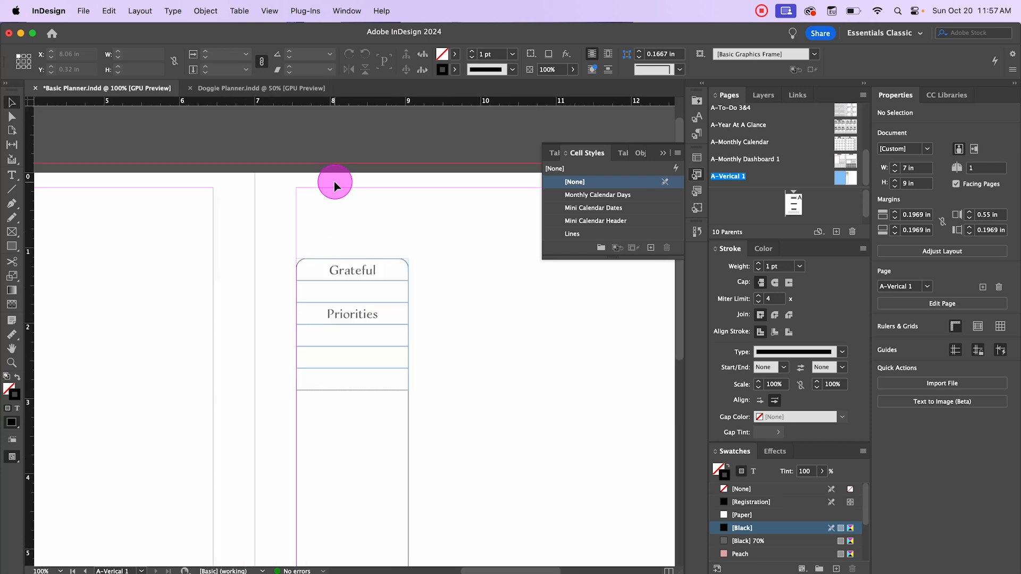
pyautogui.hscroll(4, 319, 250)
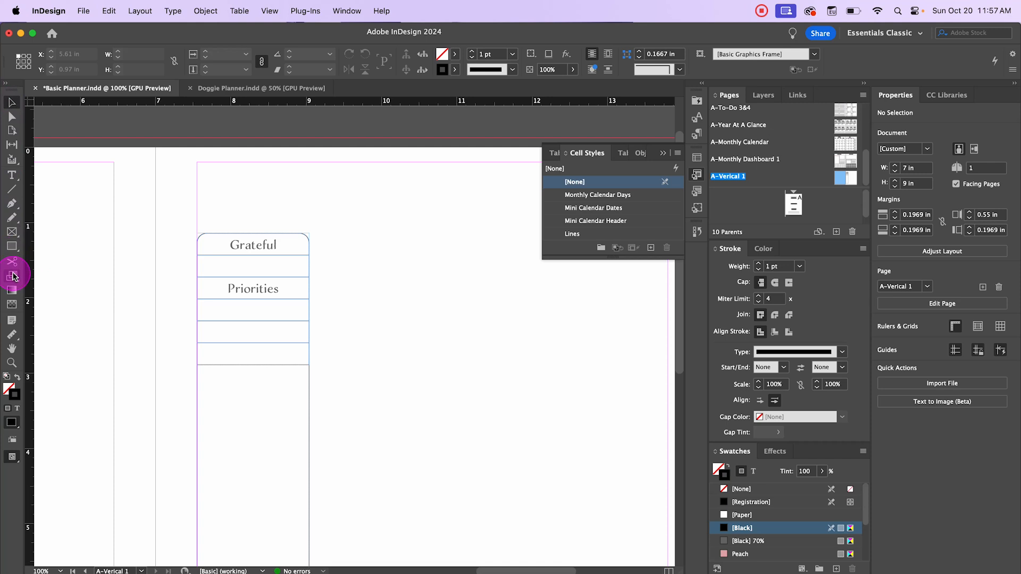
pyautogui.moveTo(15, 179); pyautogui.dragTo(62, 193)
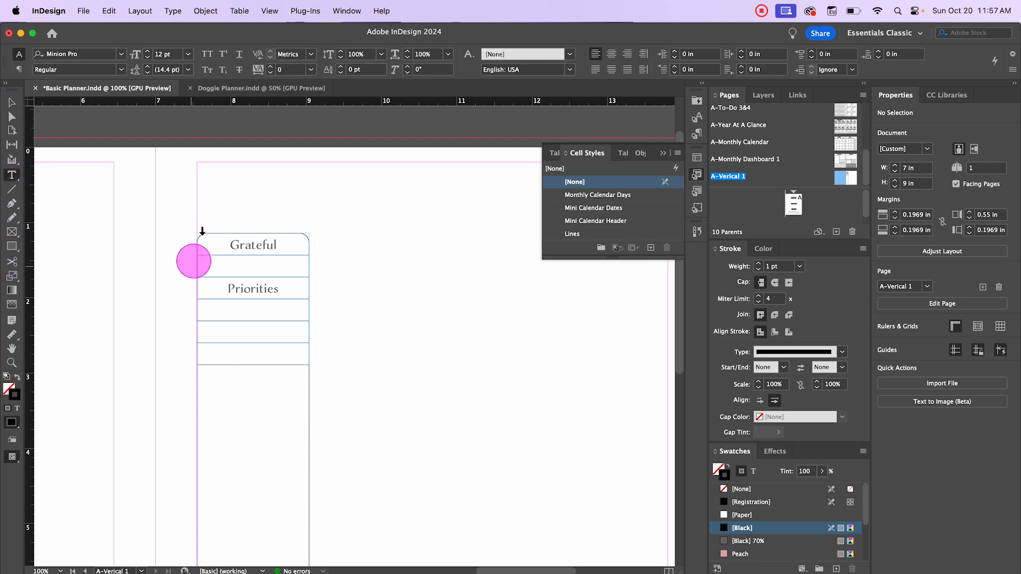
pyautogui.moveTo(197, 205); pyautogui.dragTo(309, 234)
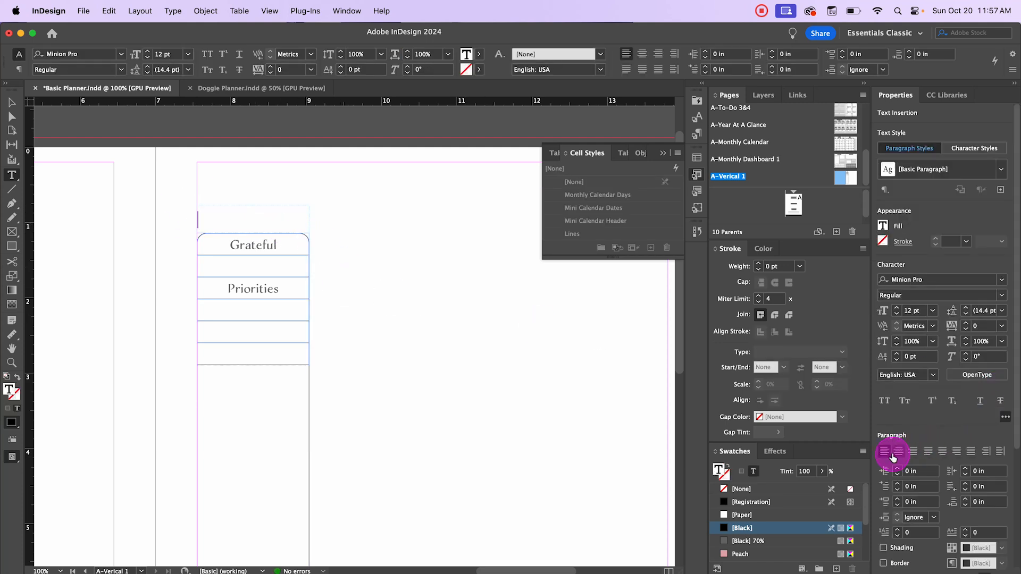
pyautogui.click(898, 452)
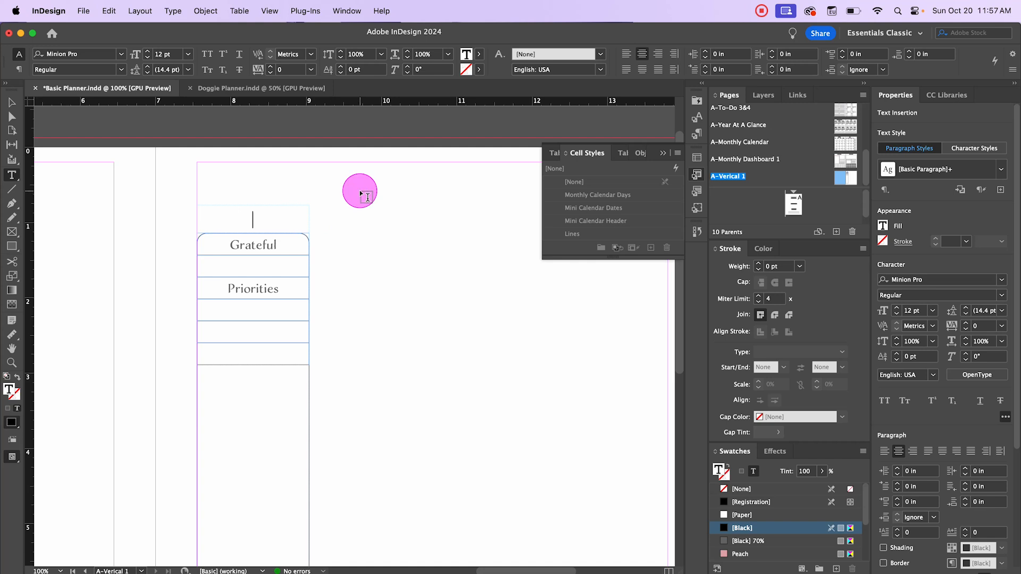
# Enter "30 Wednesday" as the date heading in the new text frame
pyautogui.write('Wed')
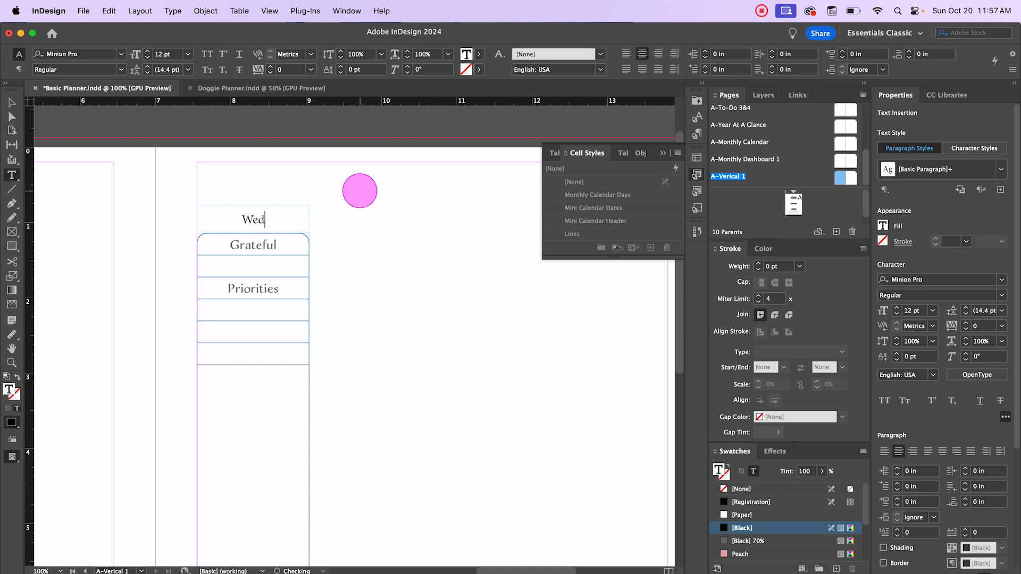
pyautogui.write('nesday')
pyautogui.press('Left')
pyautogui.press('Left')
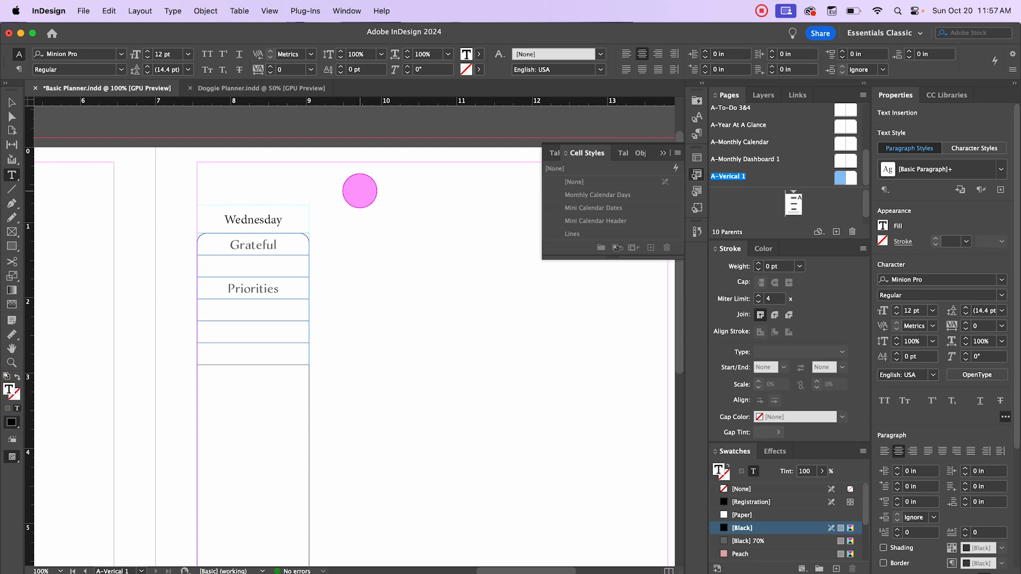
pyautogui.write('31')
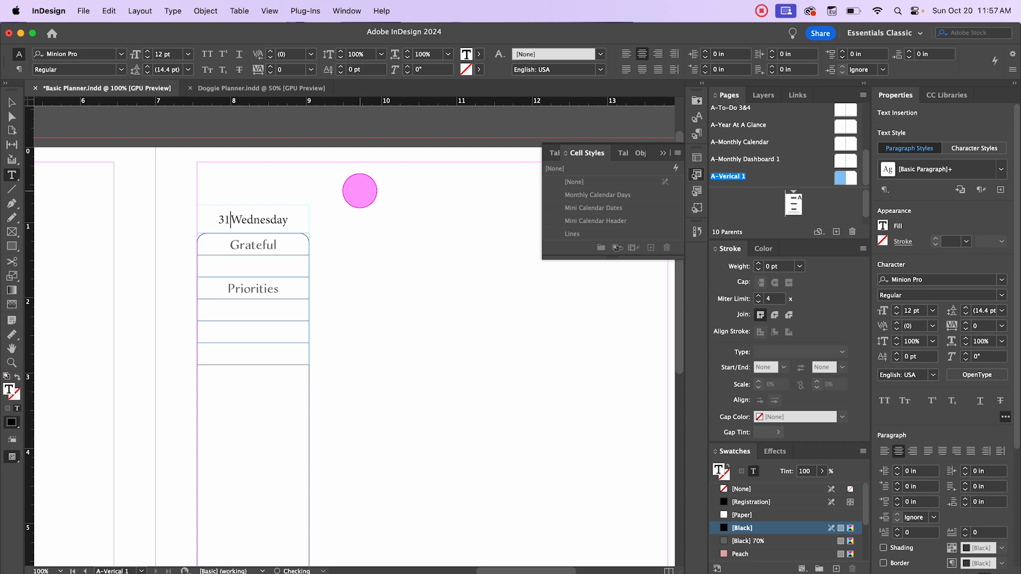
pyautogui.press('BackSpace')
pyautogui.write('0')
pyautogui.click(223, 220)
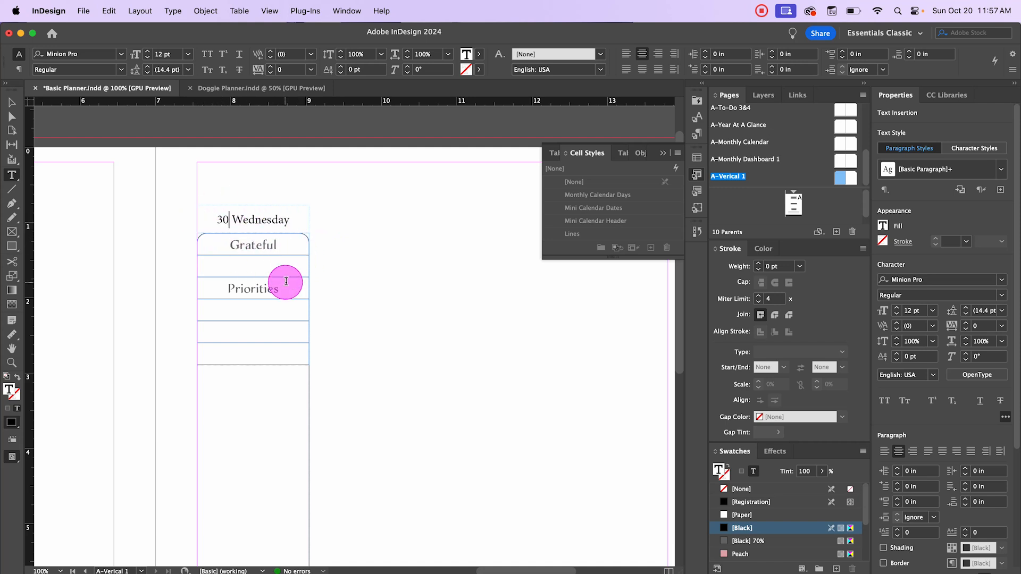
# Preview the spread without guides and nudge the "30 Wednesday" frame down to Y 0.7839 in
pyautogui.moveTo(286, 208); pyautogui.dragTo(213, 219)
pyautogui.click(11, 102)
pyautogui.click(358, 262)
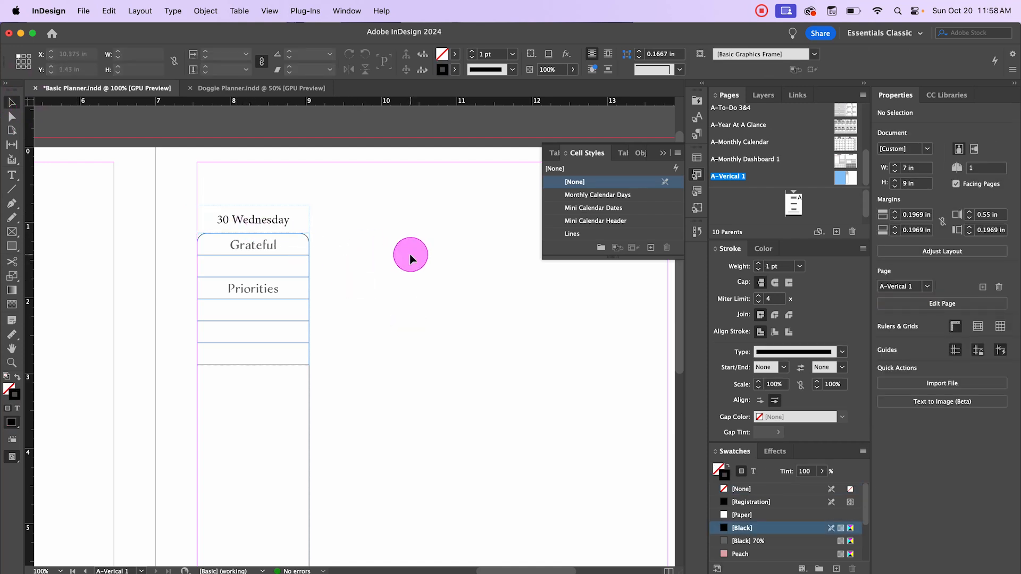
pyautogui.press('w')
pyautogui.click(266, 218)
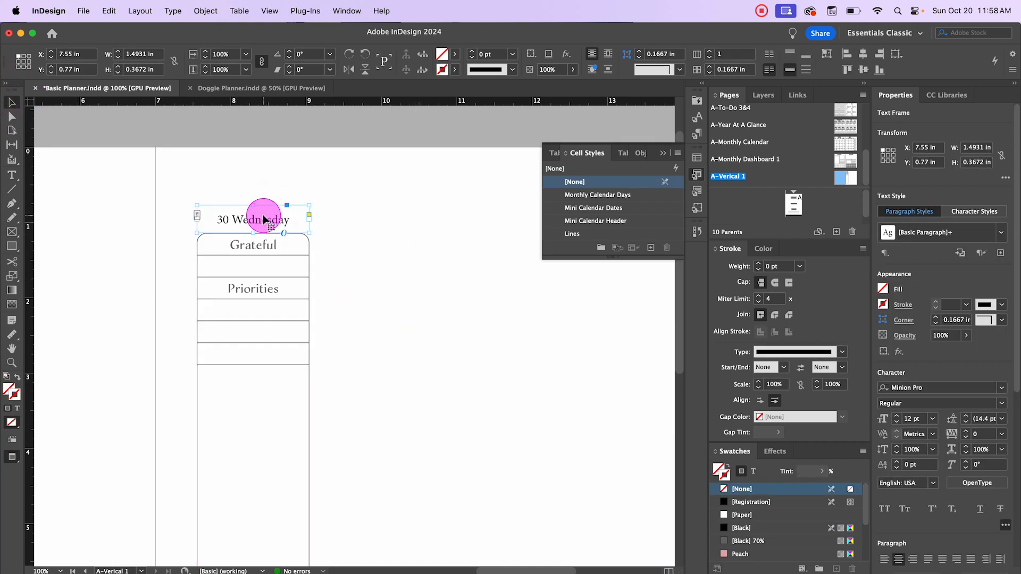
# Set the "30 Wednesday" text size to 15 pt and deselect the frame
pyautogui.doubleClick(262, 218)
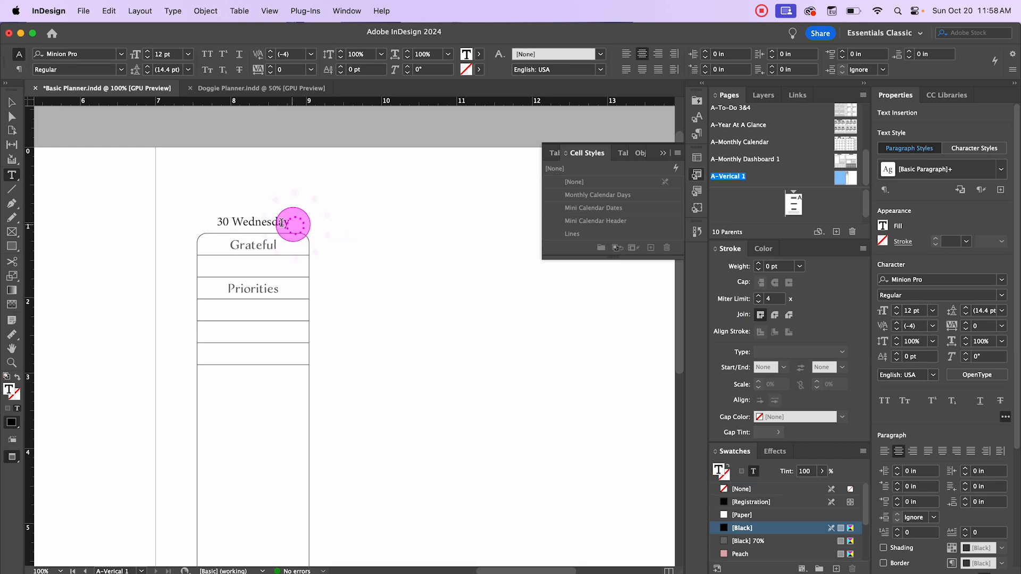
pyautogui.moveTo(297, 221); pyautogui.dragTo(224, 224)
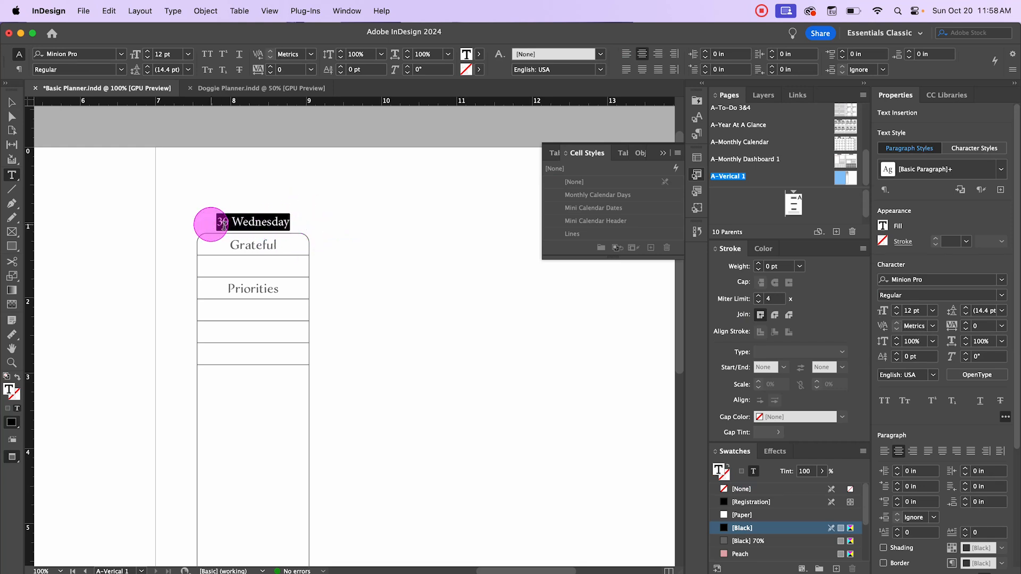
pyautogui.click(897, 308)
pyautogui.click(897, 307)
pyautogui.click(897, 308)
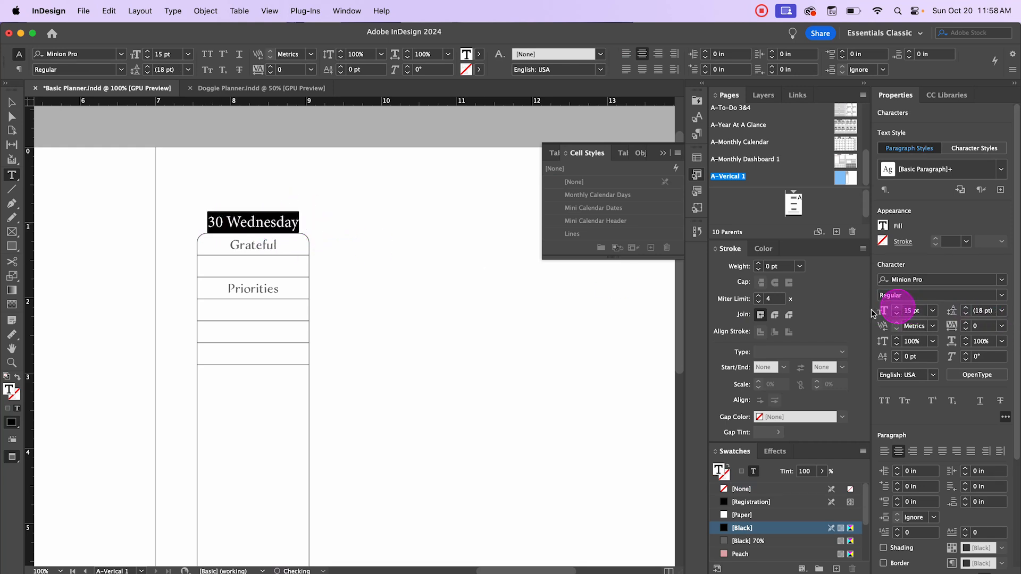
pyautogui.click(11, 102)
pyautogui.click(456, 280)
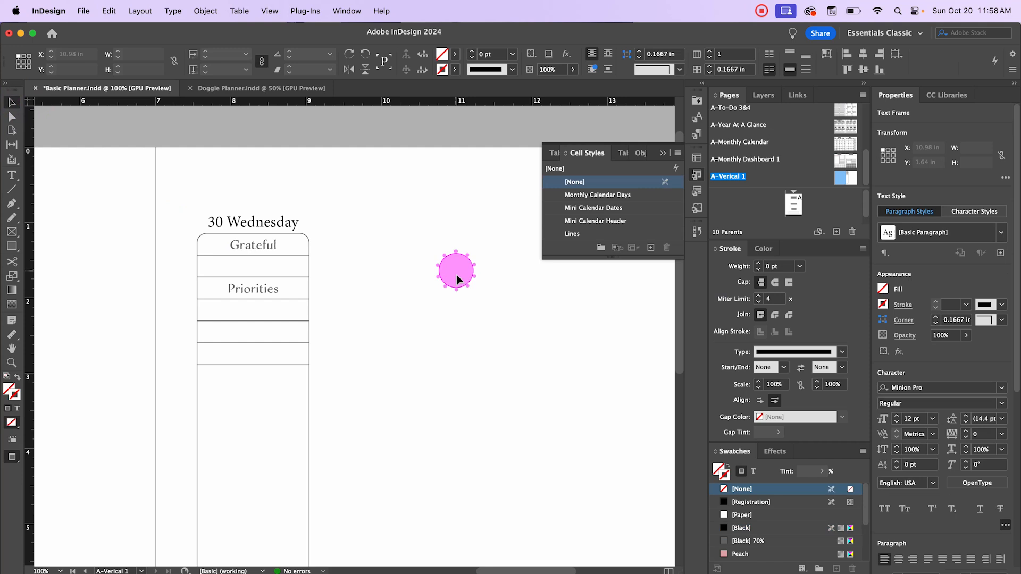
# Set the "30 Wednesday" heading to the Adorn Roman font at 13 pt
pyautogui.click(240, 224)
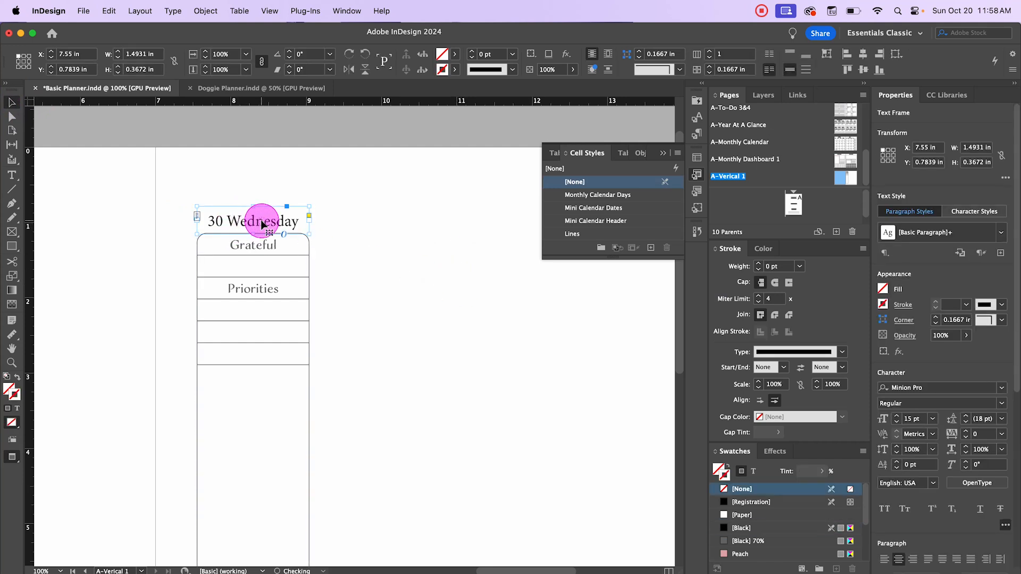
pyautogui.doubleClick(239, 224)
pyautogui.moveTo(297, 218); pyautogui.dragTo(207, 221)
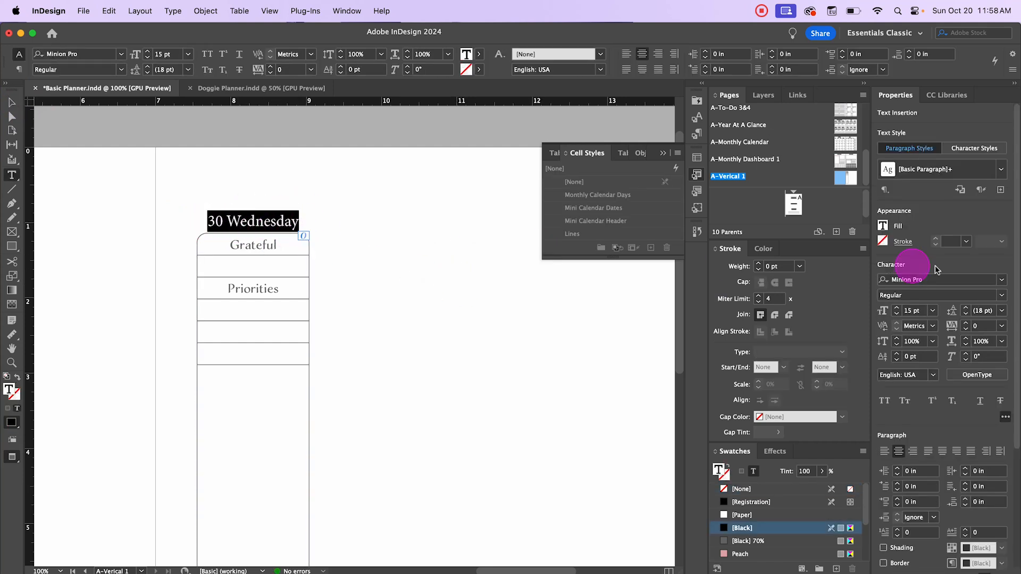
pyautogui.click(1006, 281)
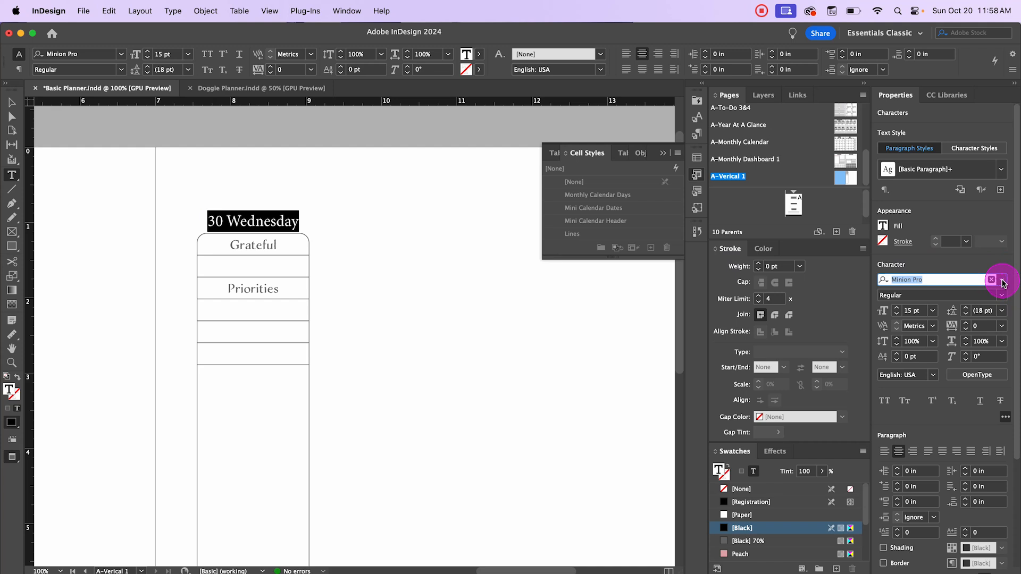
pyautogui.click(1002, 282)
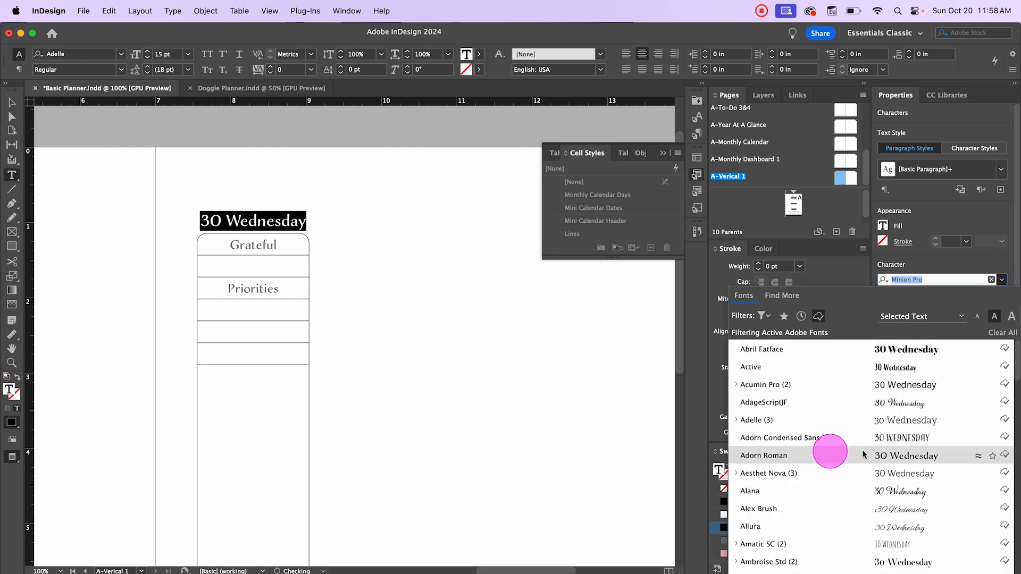
pyautogui.click(896, 456)
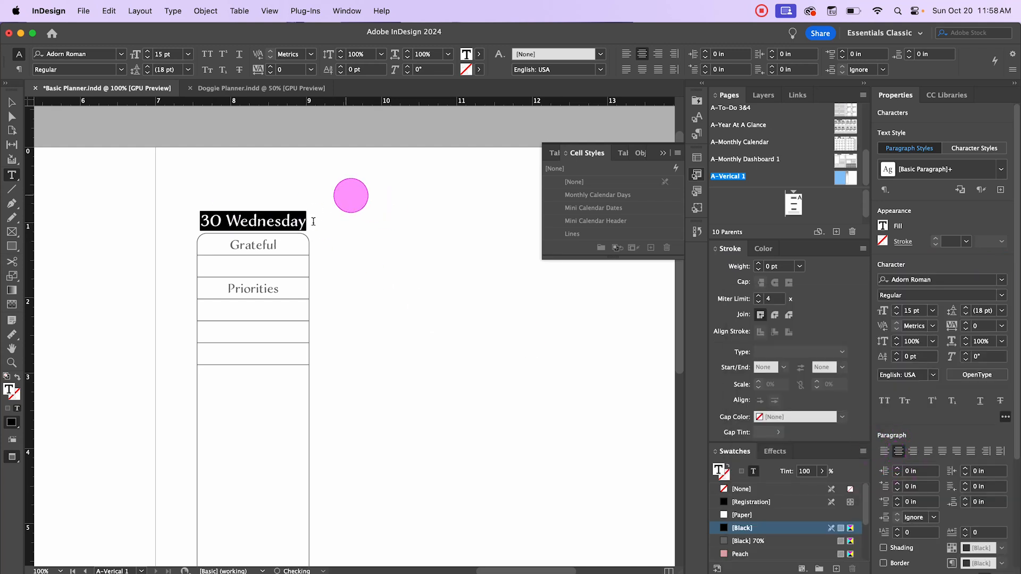
pyautogui.click(897, 317)
pyautogui.click(897, 317)
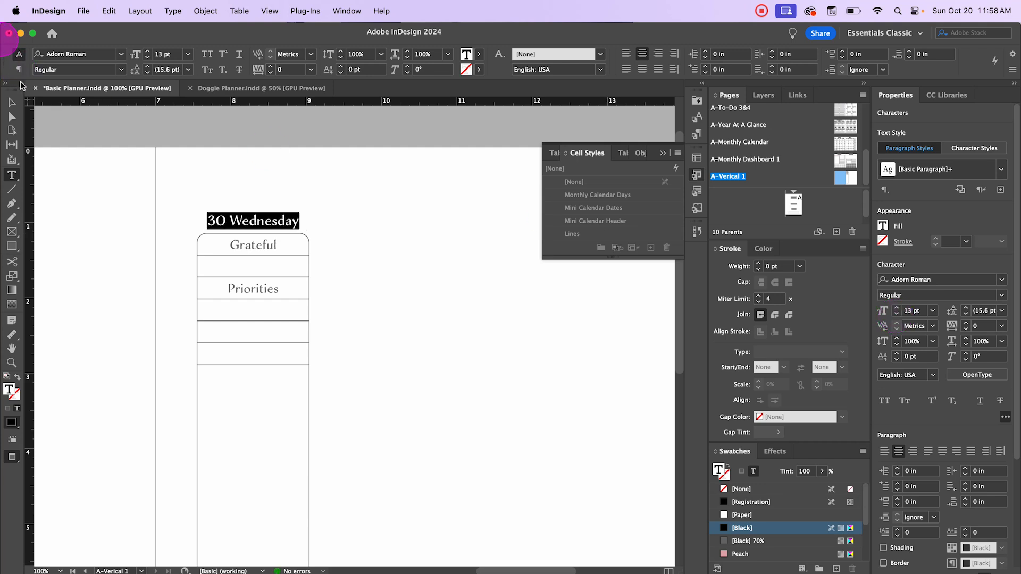
# Recolor the "30 Wednesday" heading text to [Black] 70% and deselect its frame
pyautogui.click(13, 101)
pyautogui.click(365, 220)
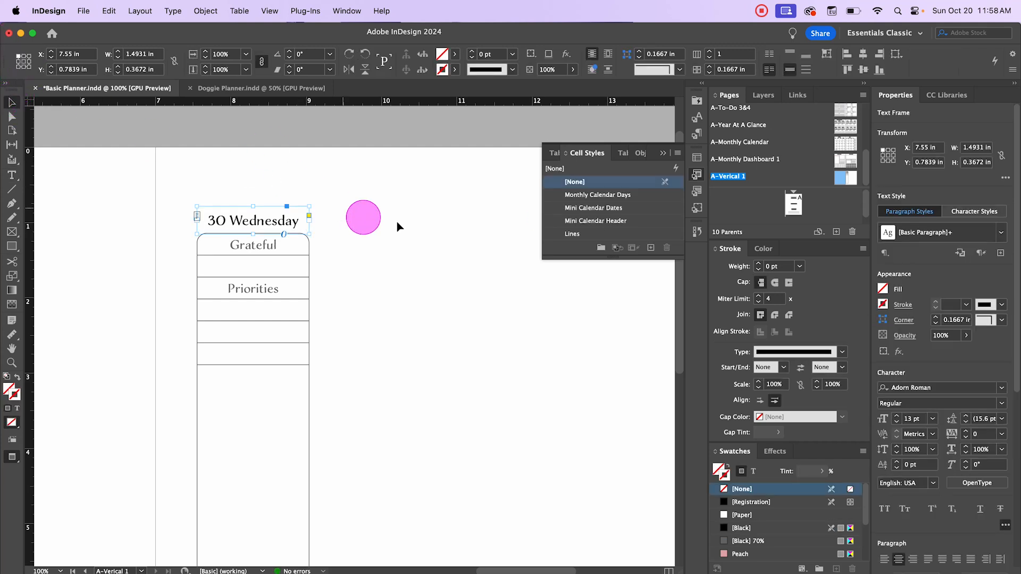
pyautogui.doubleClick(272, 220)
pyautogui.moveTo(297, 218); pyautogui.dragTo(191, 210)
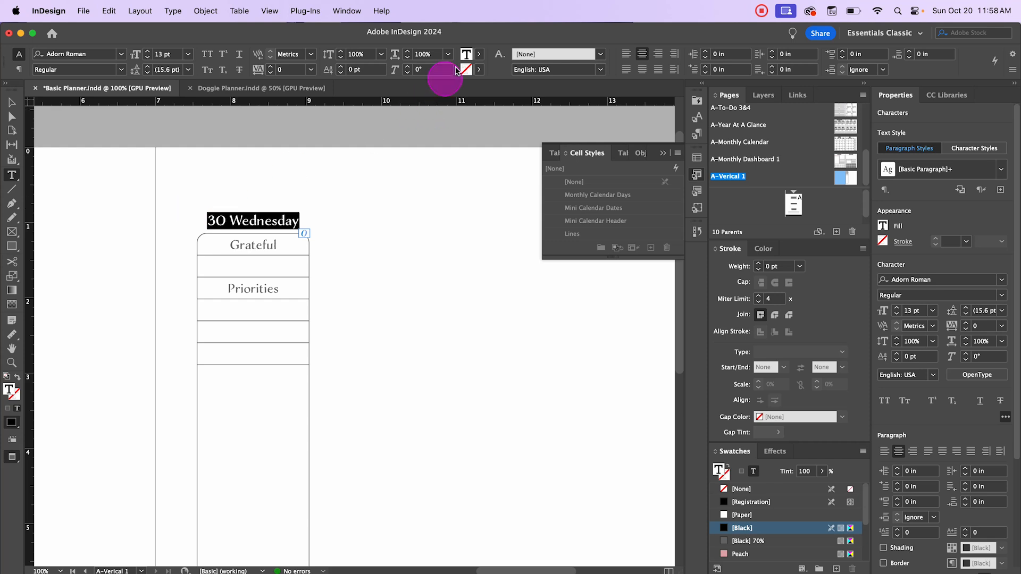
pyautogui.click(481, 56)
pyautogui.click(389, 142)
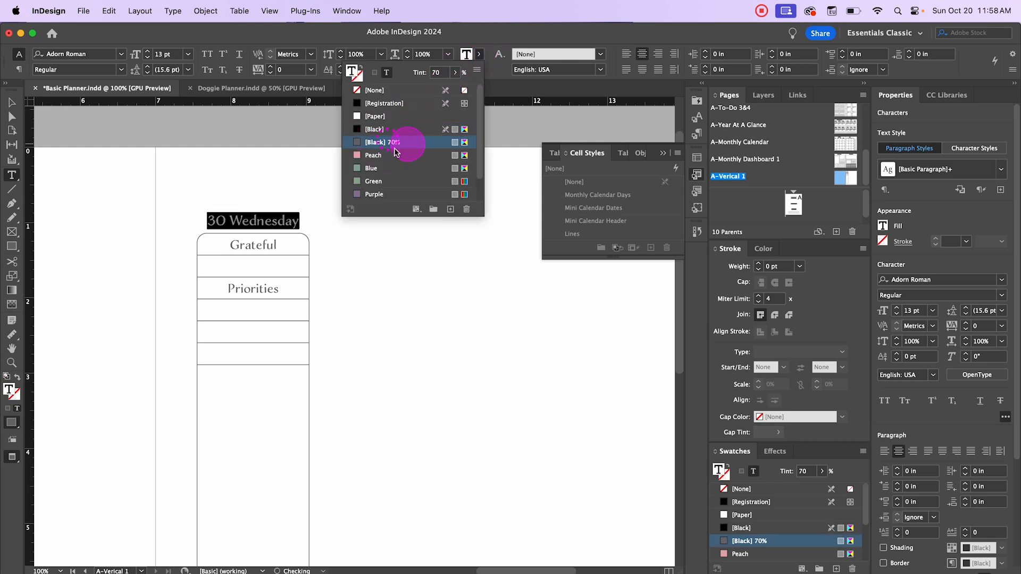
pyautogui.click(12, 102)
pyautogui.click(379, 214)
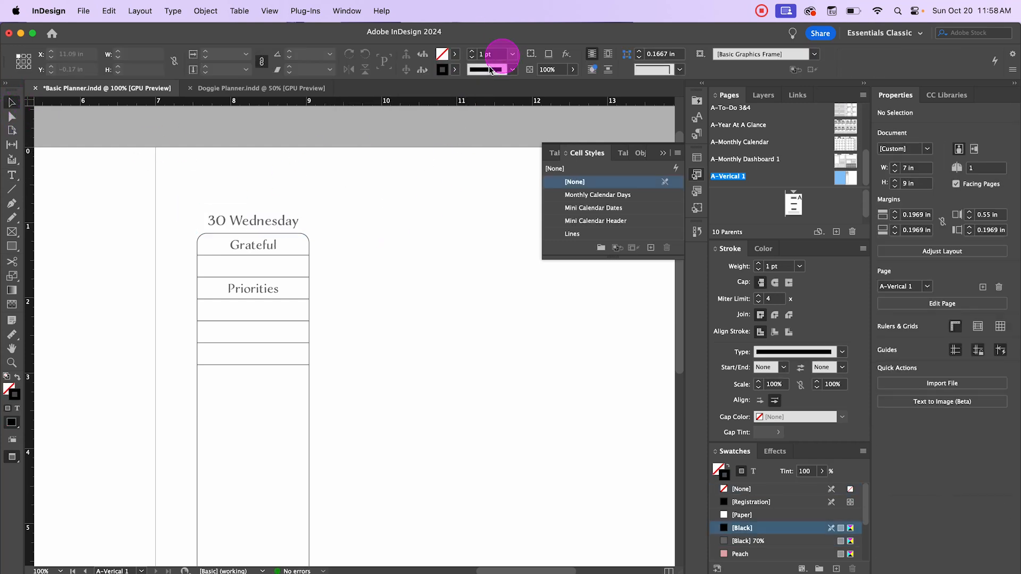
pyautogui.click(267, 205)
pyautogui.doubleClick(263, 221)
pyautogui.click(392, 231)
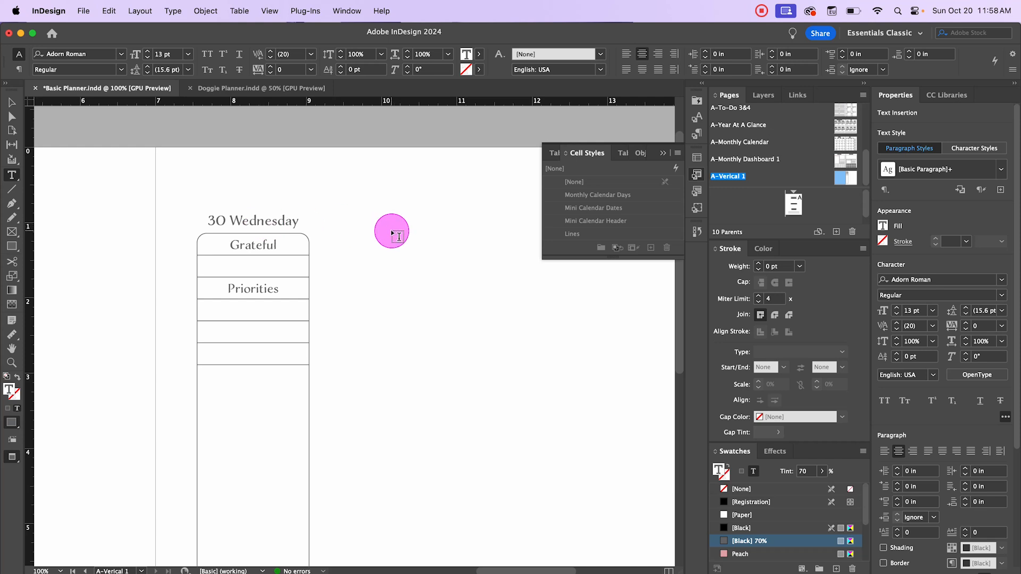
pyautogui.click(11, 104)
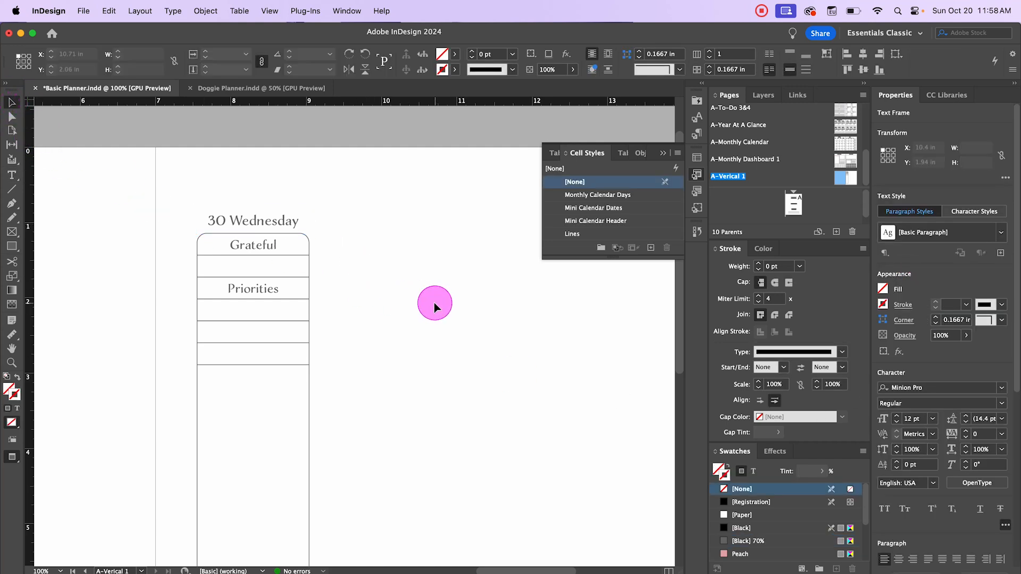
pyautogui.click(434, 300)
pyautogui.doubleClick(279, 221)
pyautogui.scroll(-1, 279, 221)
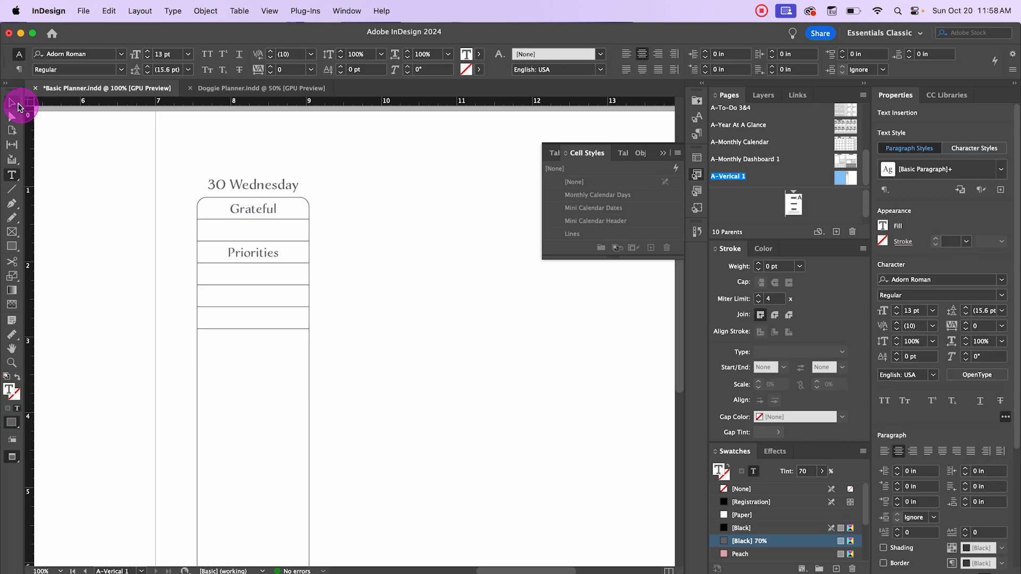
pyautogui.click(13, 104)
pyautogui.click(430, 267)
# Show the guides, then nudge the date heading and rounded column box together up to Y 0.3117 in
pyautogui.press('super+minus')
pyautogui.press('super+minus')
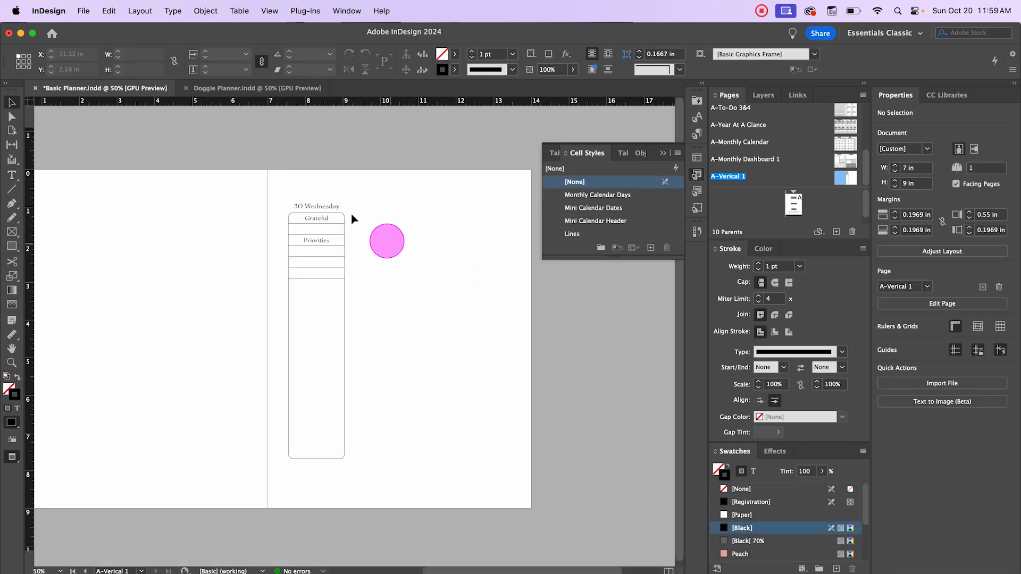
pyautogui.press('w')
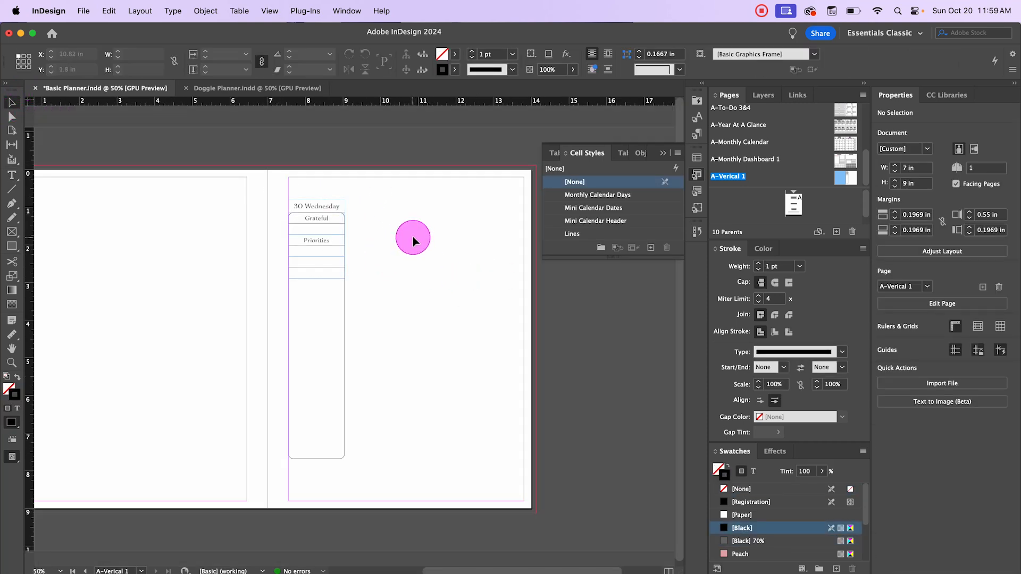
pyautogui.moveTo(295, 183); pyautogui.dragTo(326, 257)
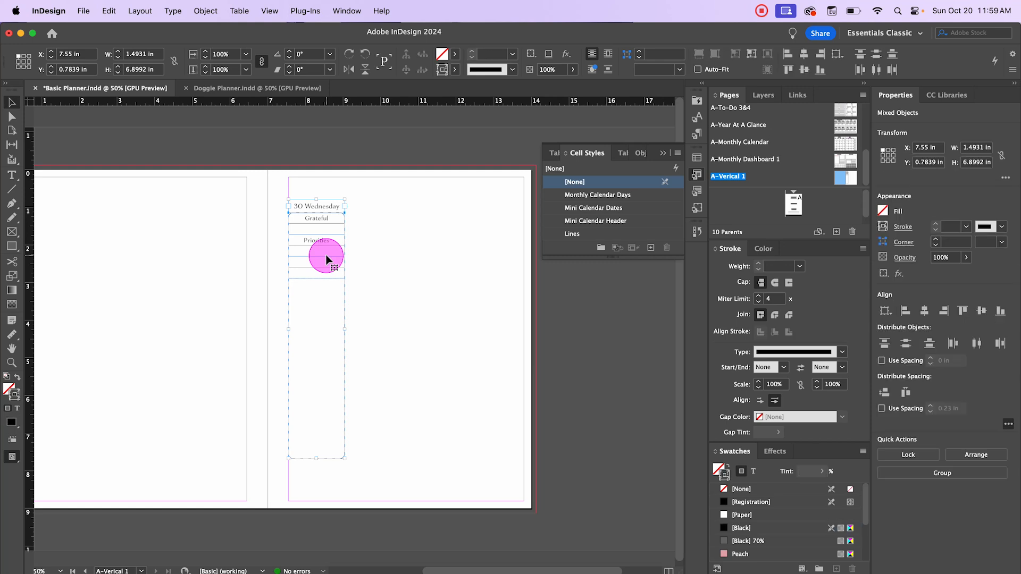
pyautogui.press('Up')
pyautogui.press('Up')
pyautogui.press('Up')
pyautogui.press('Up')
pyautogui.press('Up')
pyautogui.press('Up')
pyautogui.press('Up')
pyautogui.press('Up')
pyautogui.press('Up')
pyautogui.press('Up')
pyautogui.press('Up')
pyautogui.press('Up')
pyautogui.press('Up')
pyautogui.press('Up')
pyautogui.press('Up')
pyautogui.press('Up')
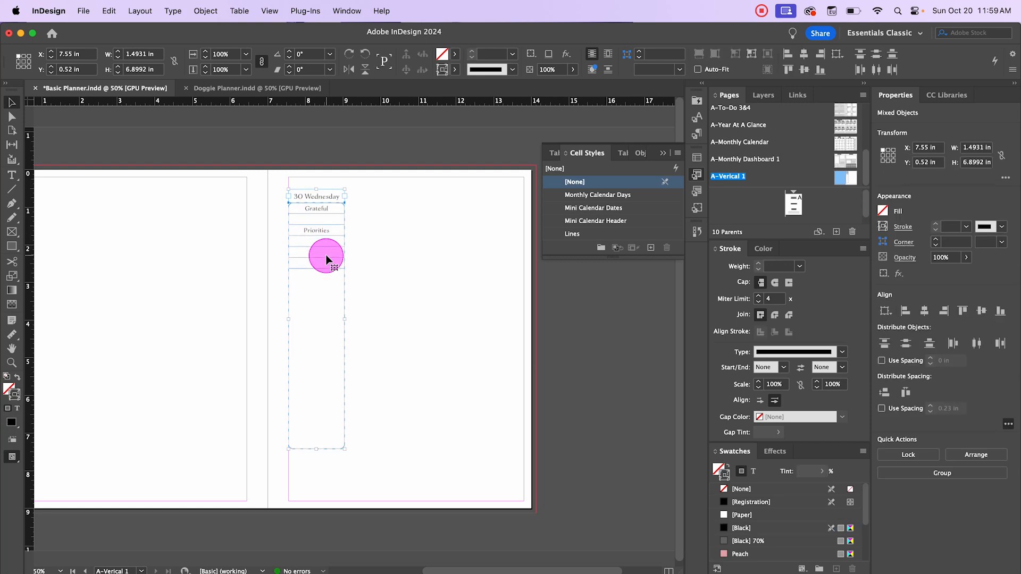
pyautogui.press('Up')
pyautogui.press('Up')
pyautogui.press('Up')
pyautogui.press('Up')
pyautogui.press('Up')
pyautogui.press('Up')
pyautogui.press('Up')
pyautogui.press('Up')
pyautogui.press('Up')
pyautogui.press('Up')
pyautogui.press('Up')
pyautogui.press('Up')
pyautogui.press('Up')
pyautogui.press('Up')
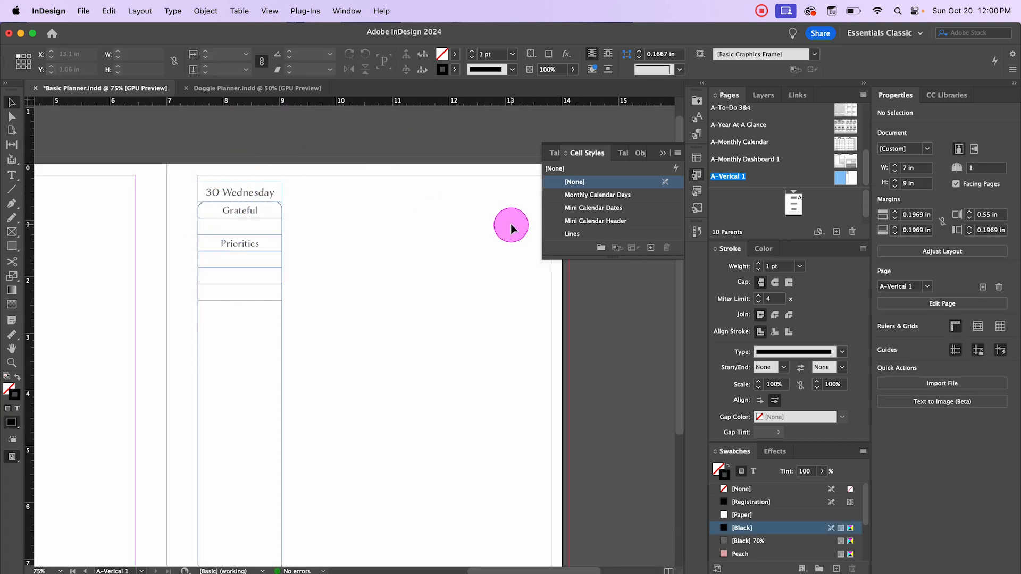
# Group the "30 Wednesday" heading with the column box below it and deselect the group
pyautogui.scroll(-2, 510, 224)
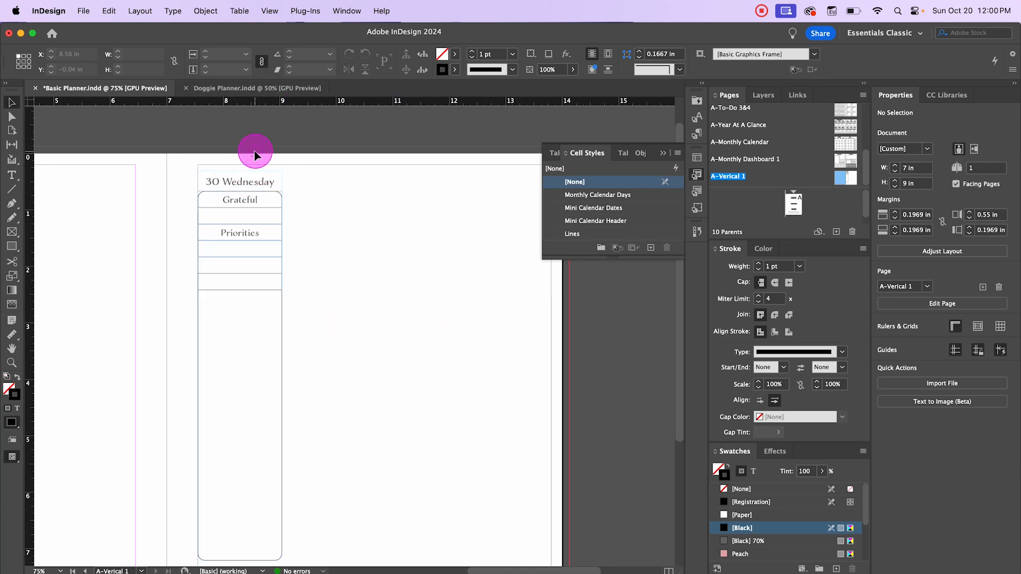
pyautogui.click(227, 180)
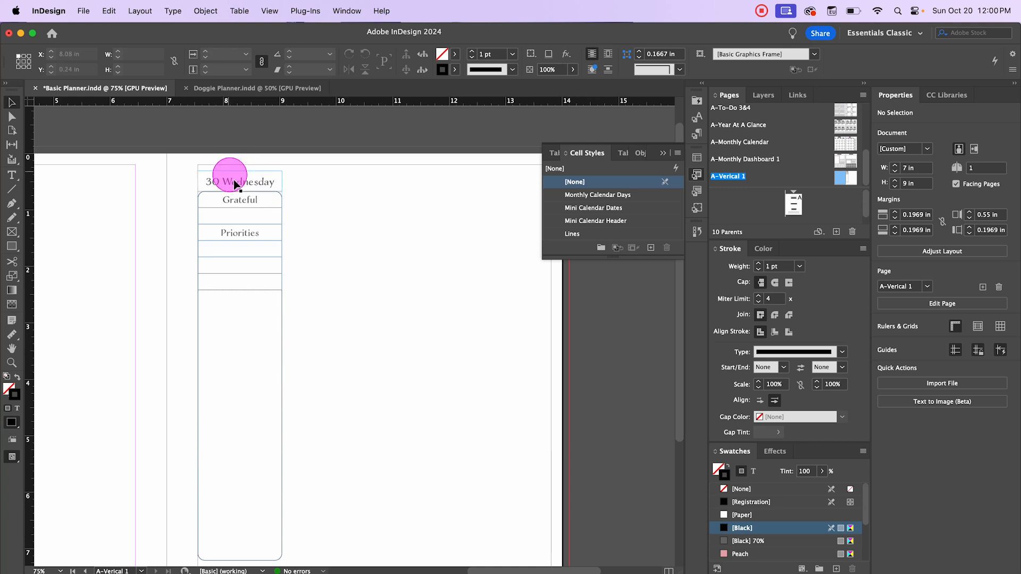
pyautogui.click(333, 231)
pyautogui.moveTo(231, 154); pyautogui.dragTo(258, 229)
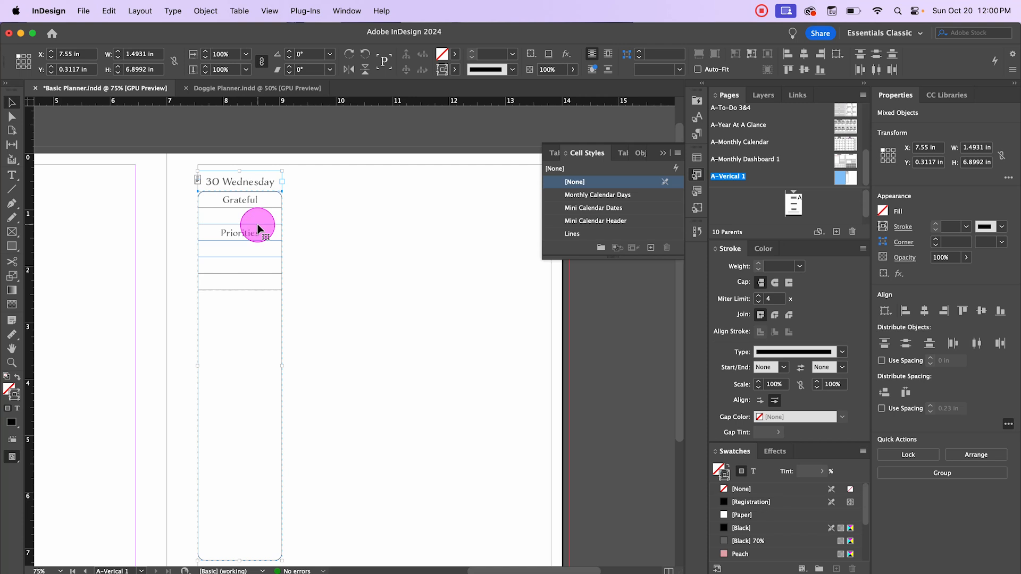
pyautogui.press('super+g')
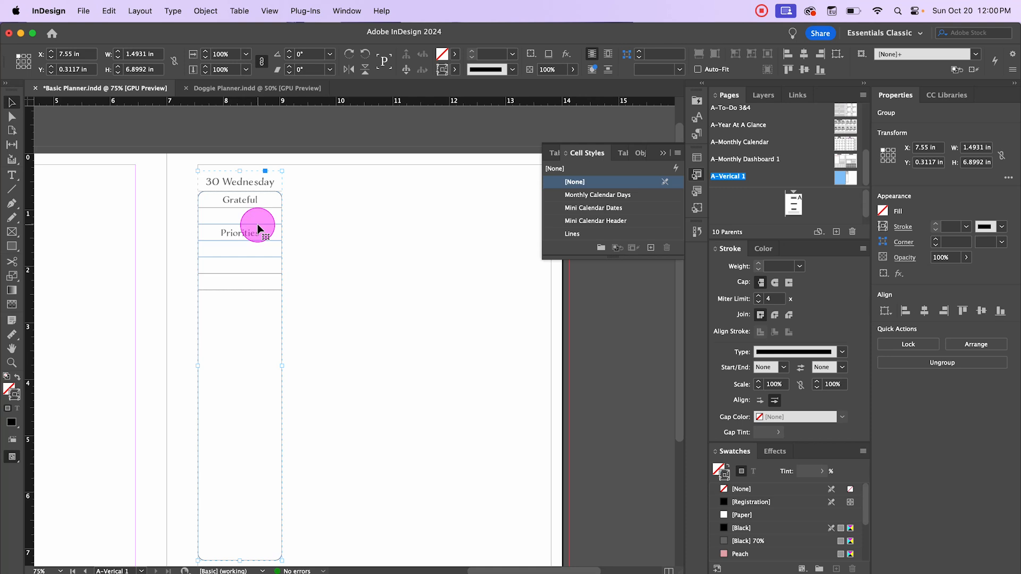
pyautogui.click(244, 149)
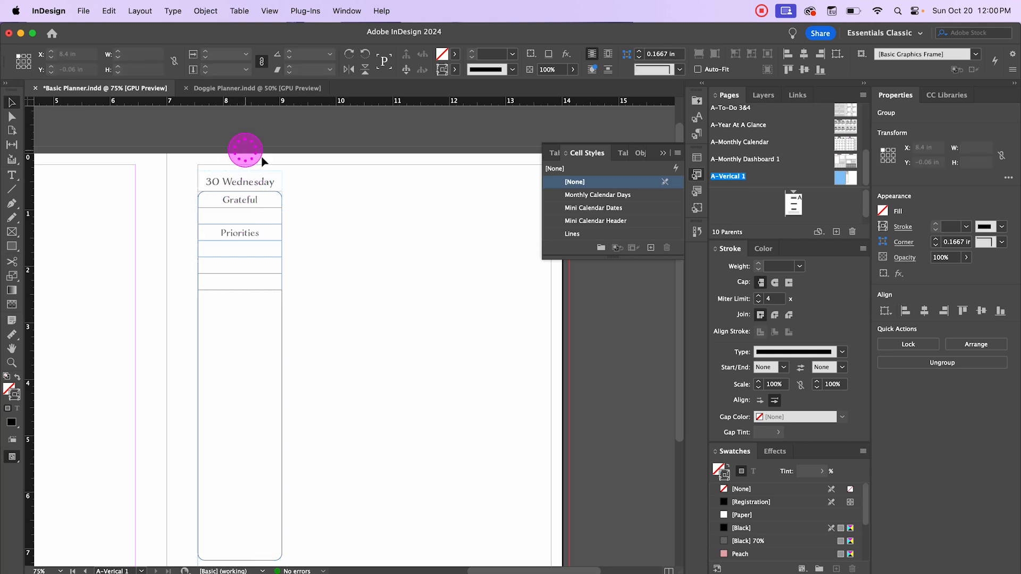
# Duplicate the grouped day column to the right of the original at X 9.14 in and put away the floating Cell Styles panel
pyautogui.click(242, 195)
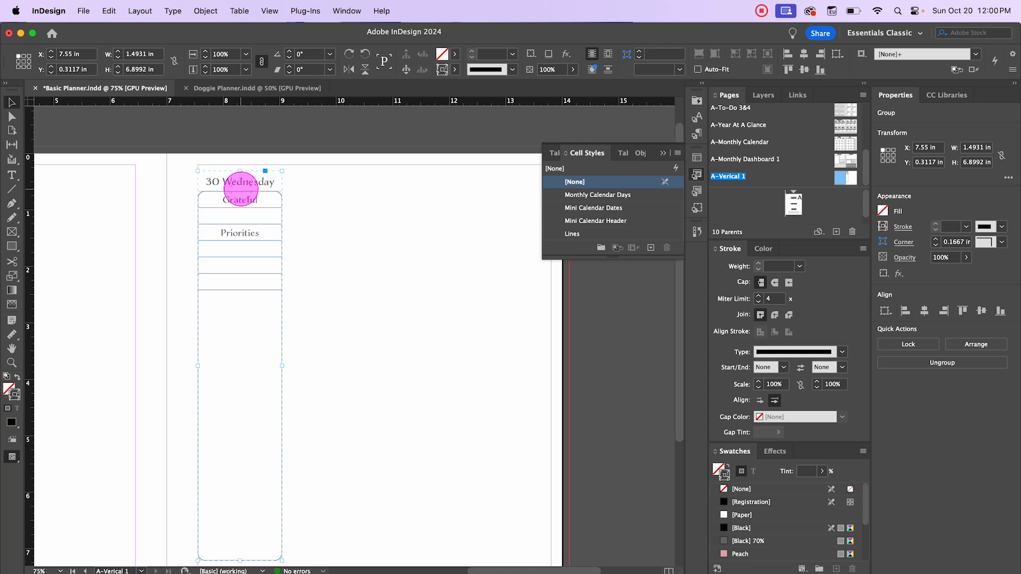
pyautogui.moveTo(241, 189)
pyautogui.mouseDown()
pyautogui.moveTo(296, 200)
pyautogui.moveTo(347, 191)
pyautogui.moveTo(271, 228)
pyautogui.moveTo(344, 156)
pyautogui.moveTo(330, 160)
pyautogui.moveTo(290, 233)
pyautogui.moveTo(216, 197)
pyautogui.moveTo(331, 202)
pyautogui.mouseUp()
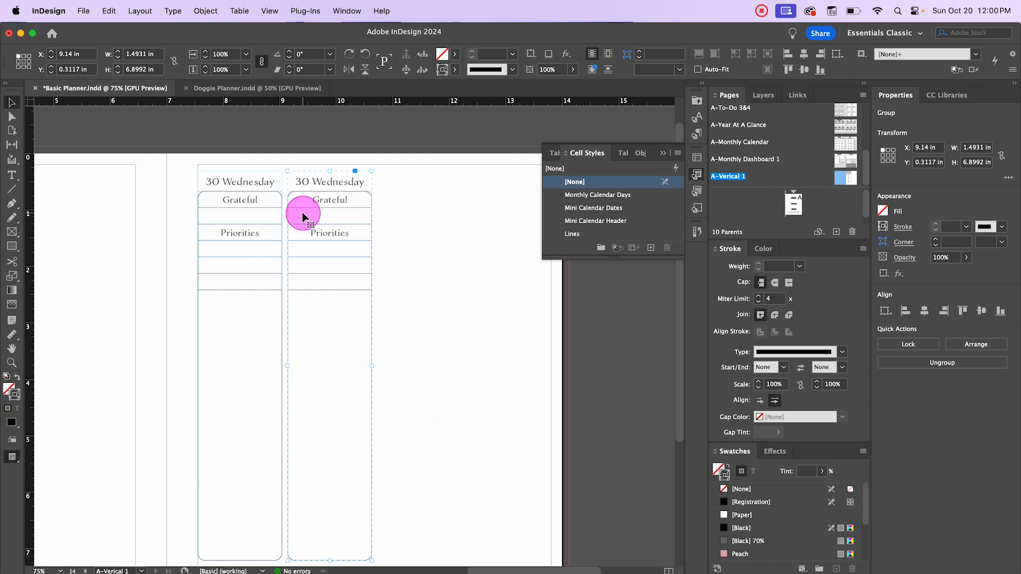
pyautogui.click(662, 154)
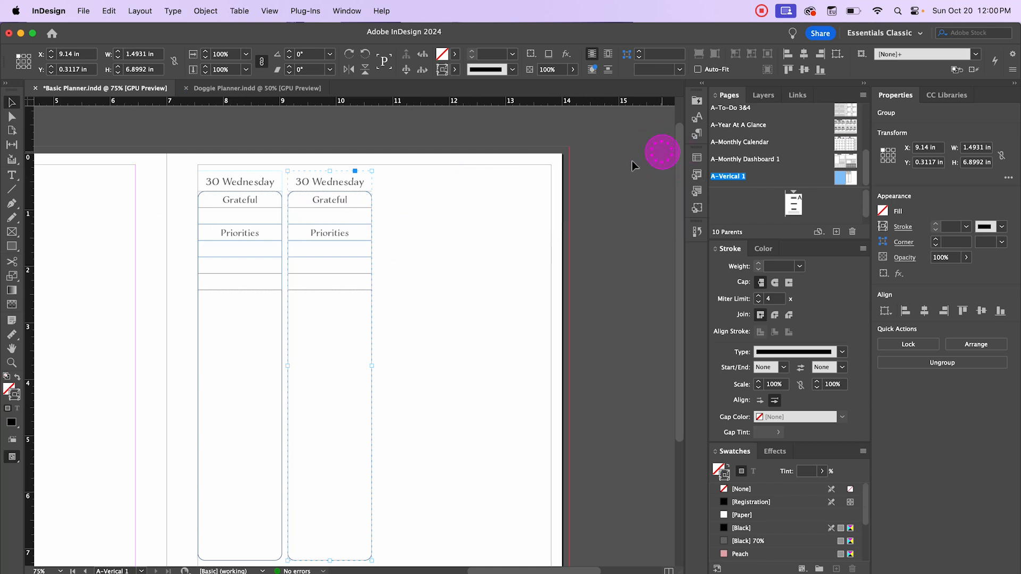
# Step and repeat the second day column horizontally into three more copies and delete the one lying off the page
pyautogui.click(110, 11)
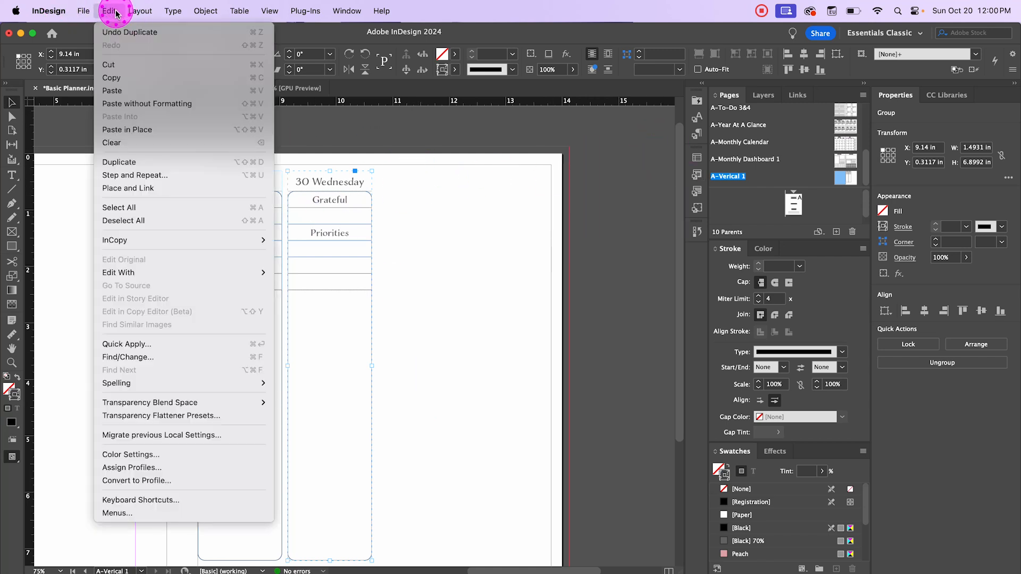
pyautogui.click(141, 175)
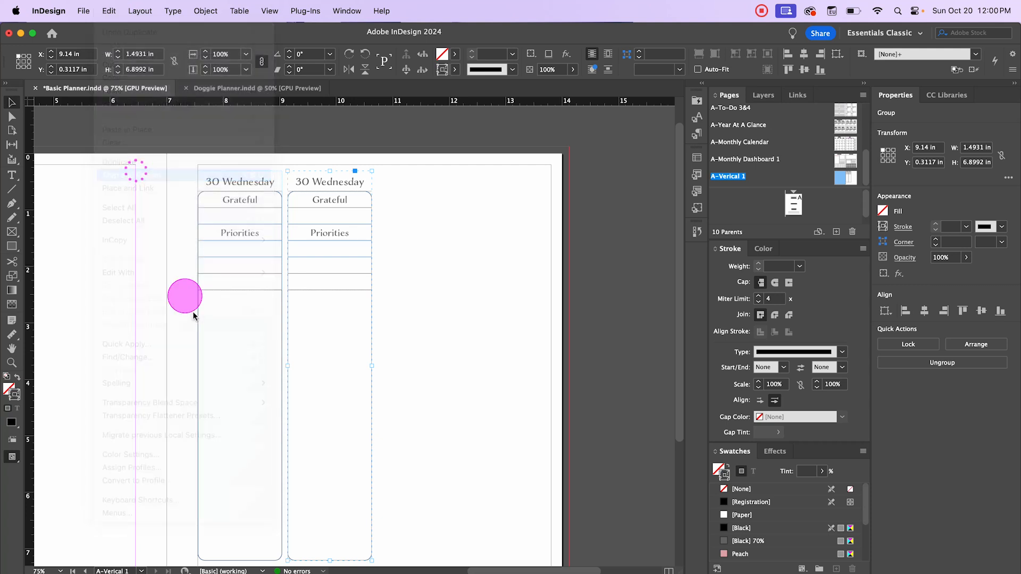
pyautogui.click(620, 299)
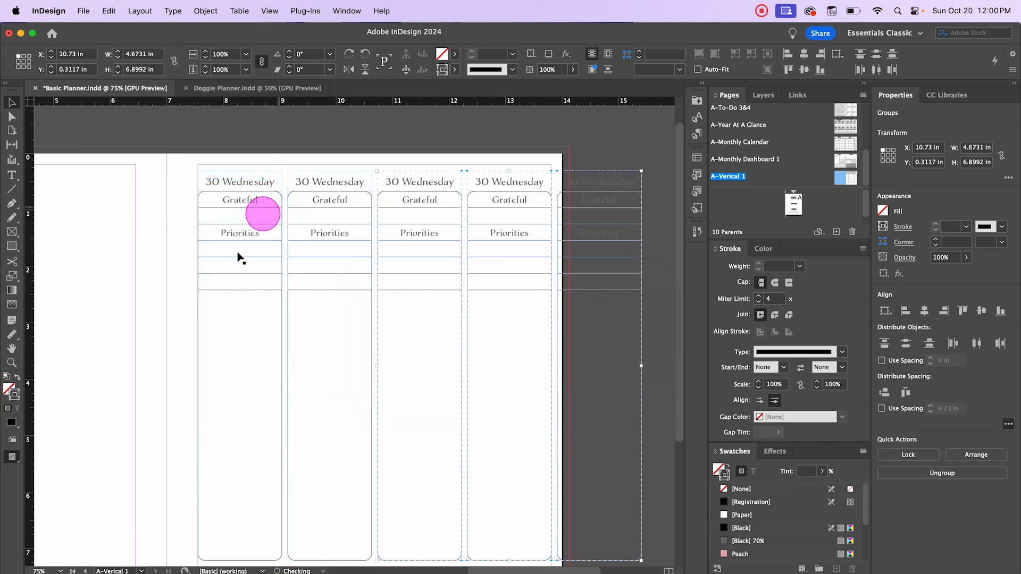
pyautogui.click(578, 146)
pyautogui.click(595, 239)
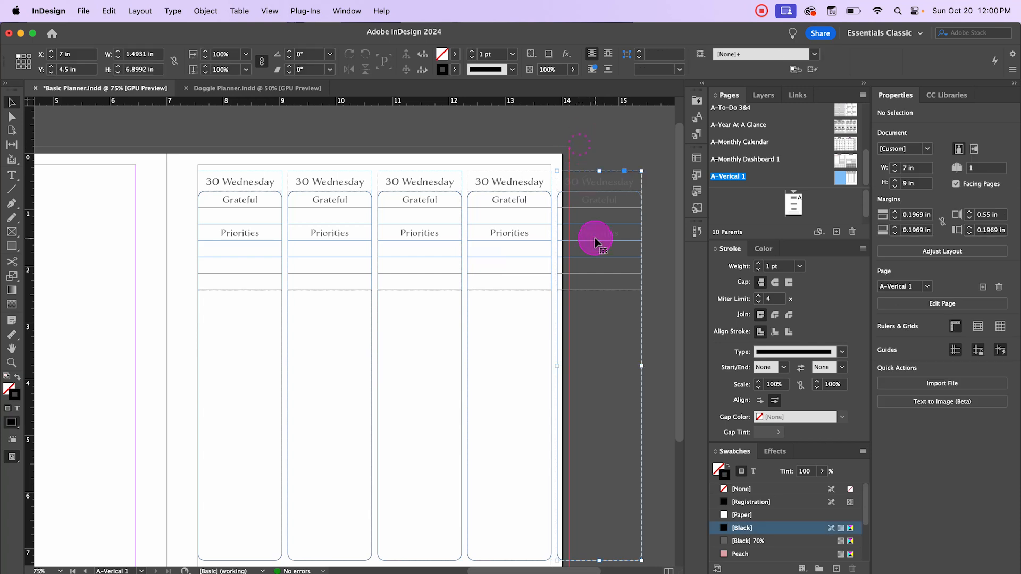
pyautogui.press('Delete')
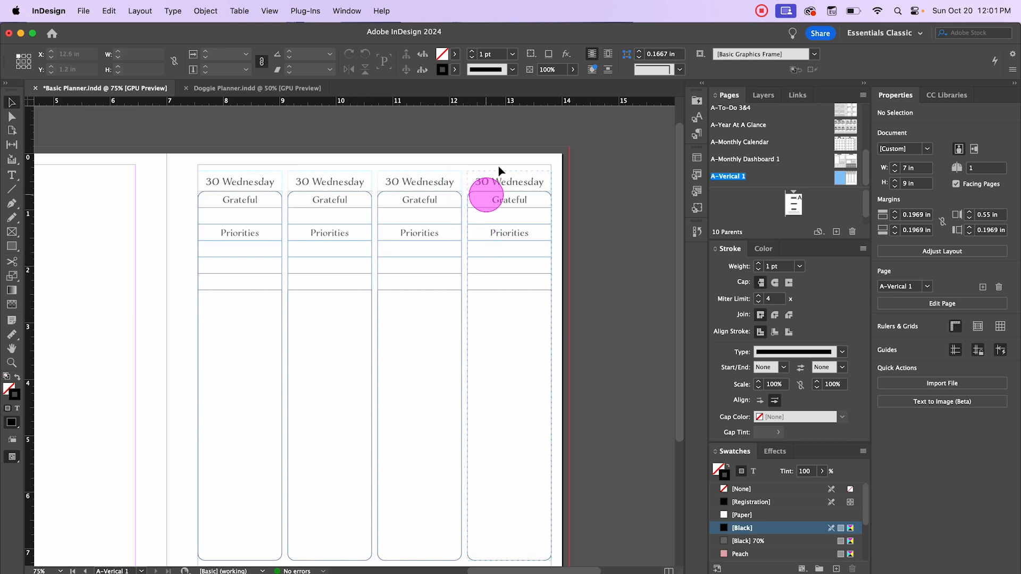
# Select the four day columns with the first as key object and examine the Distribute Spacing options
pyautogui.moveTo(240, 159); pyautogui.dragTo(567, 425)
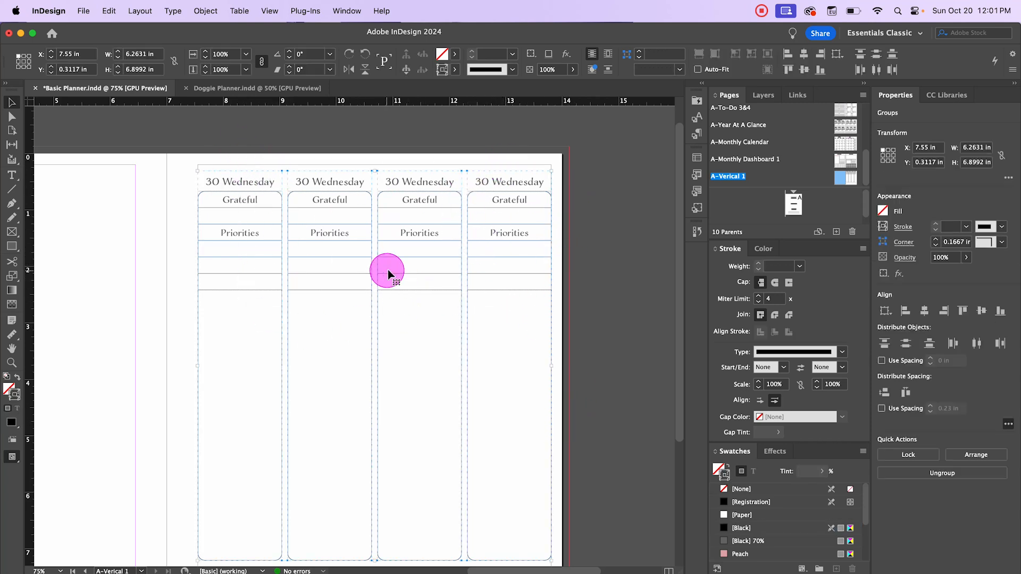
pyautogui.click(248, 186)
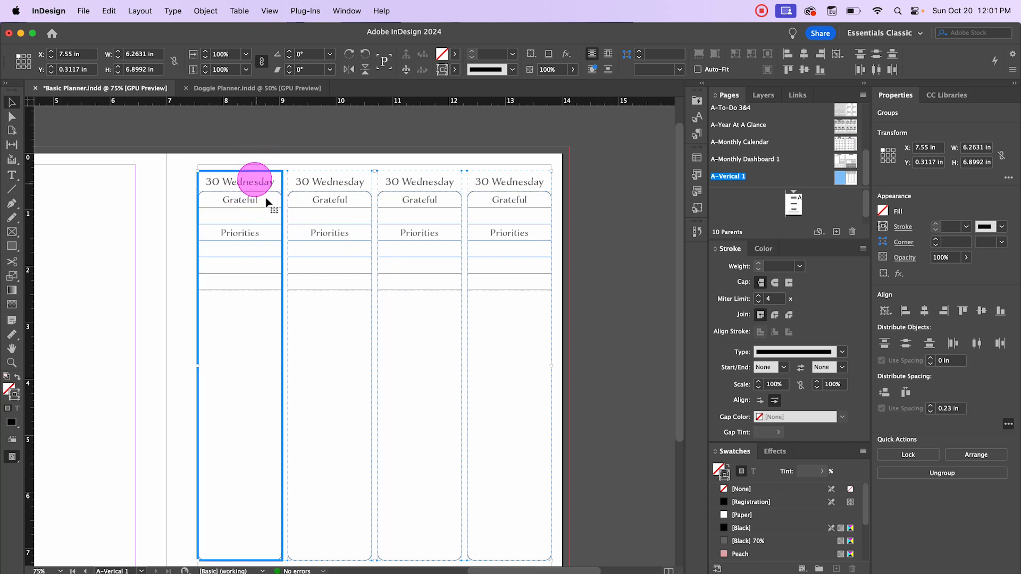
pyautogui.click(275, 162)
pyautogui.click(220, 436)
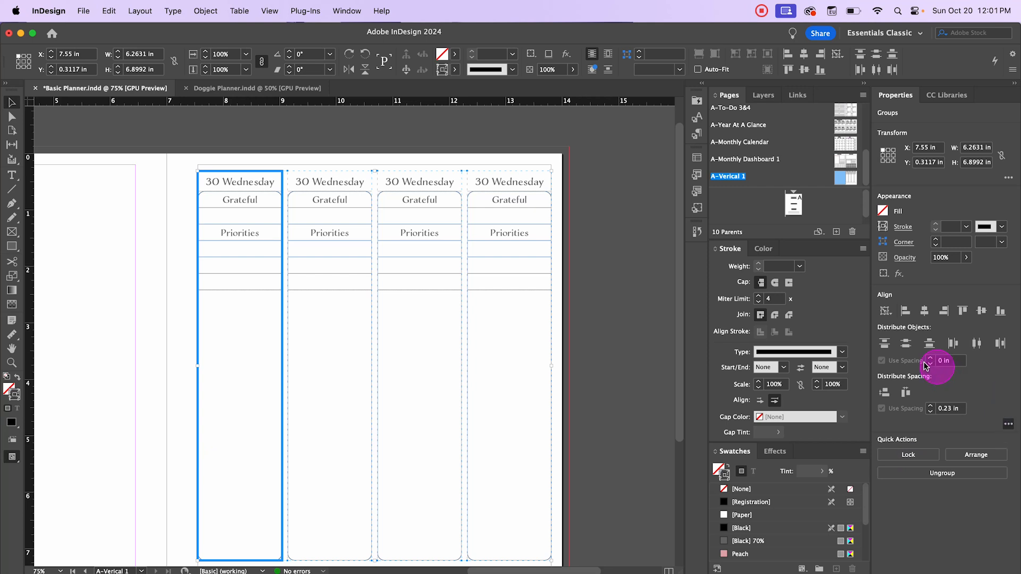
pyautogui.click(911, 394)
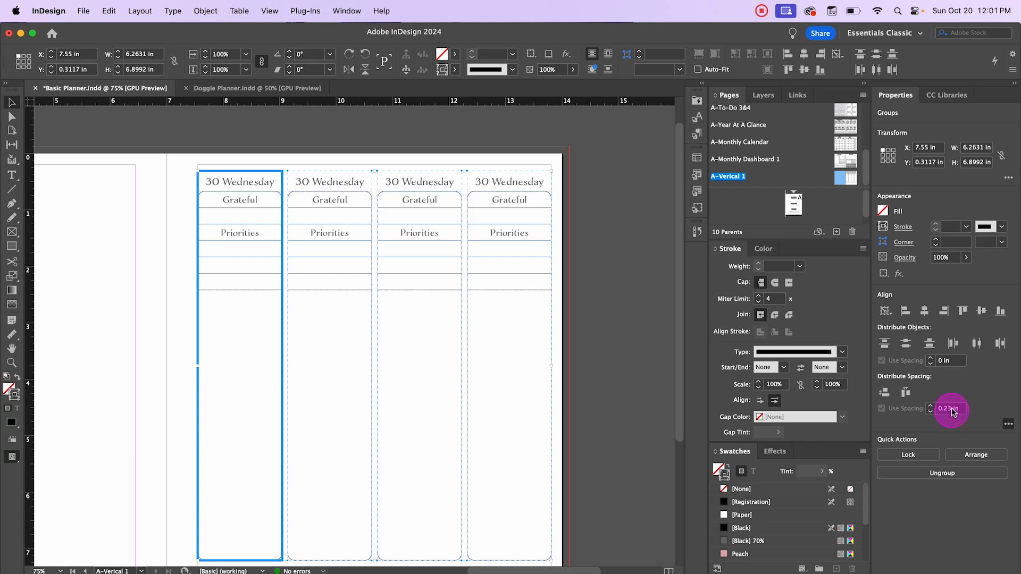
pyautogui.click(910, 396)
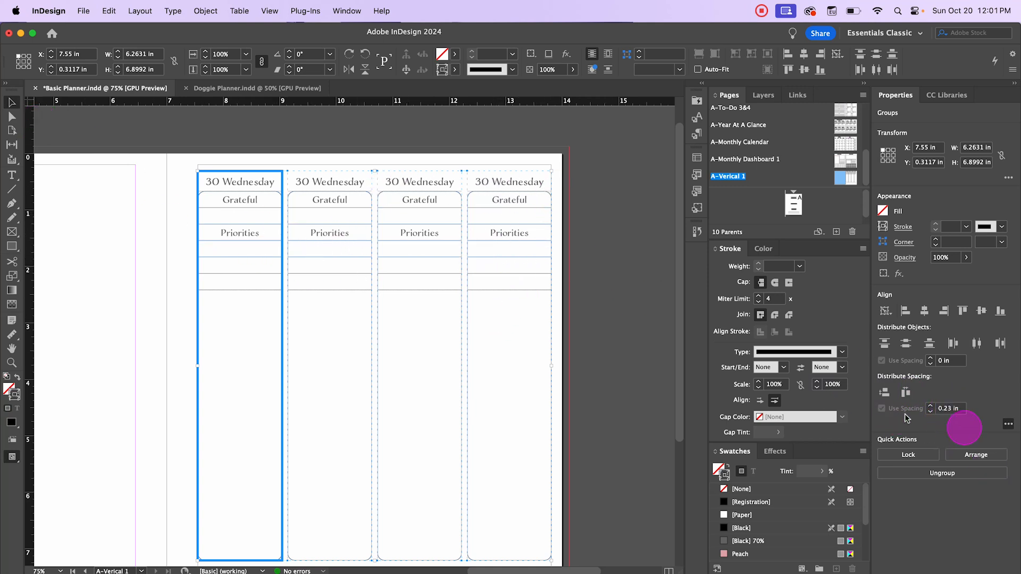
pyautogui.click(161, 158)
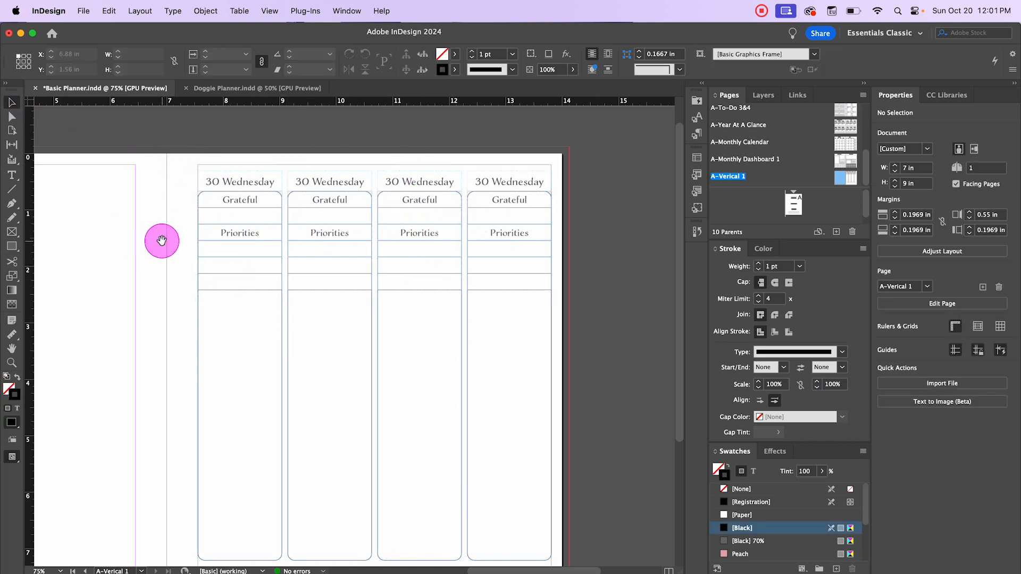
# Duplicate the first three day columns onto the left page at X 1.7769 in, ending at its inner margin
pyautogui.moveTo(160, 239); pyautogui.dragTo(361, 218)
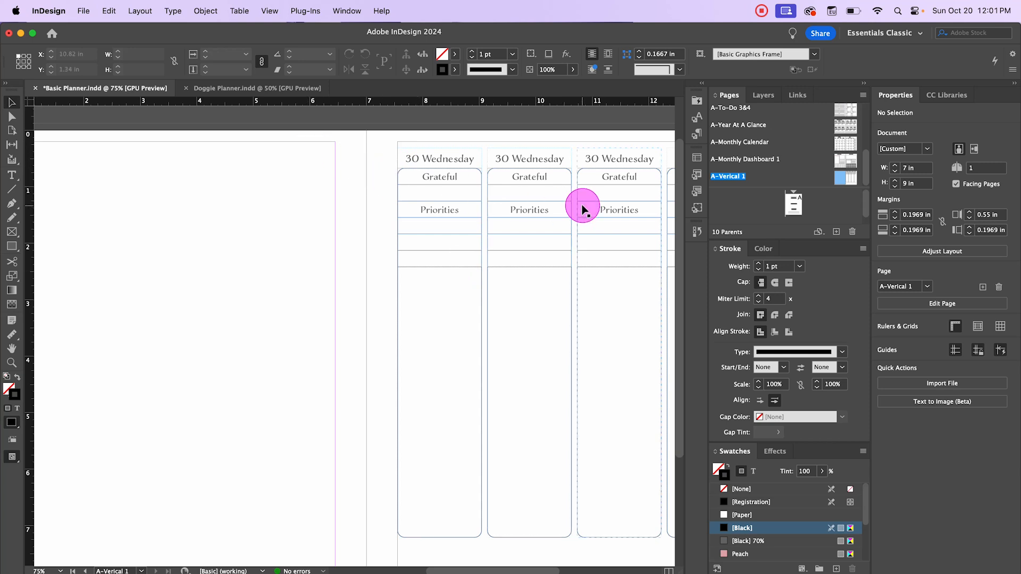
pyautogui.scroll(-1, 355, 261)
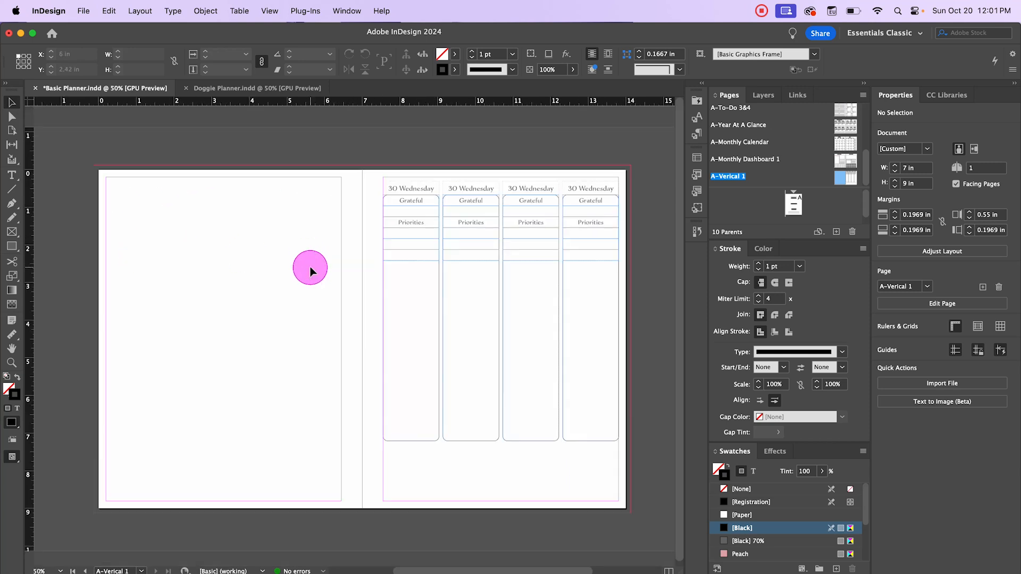
pyautogui.moveTo(376, 158); pyautogui.dragTo(536, 393)
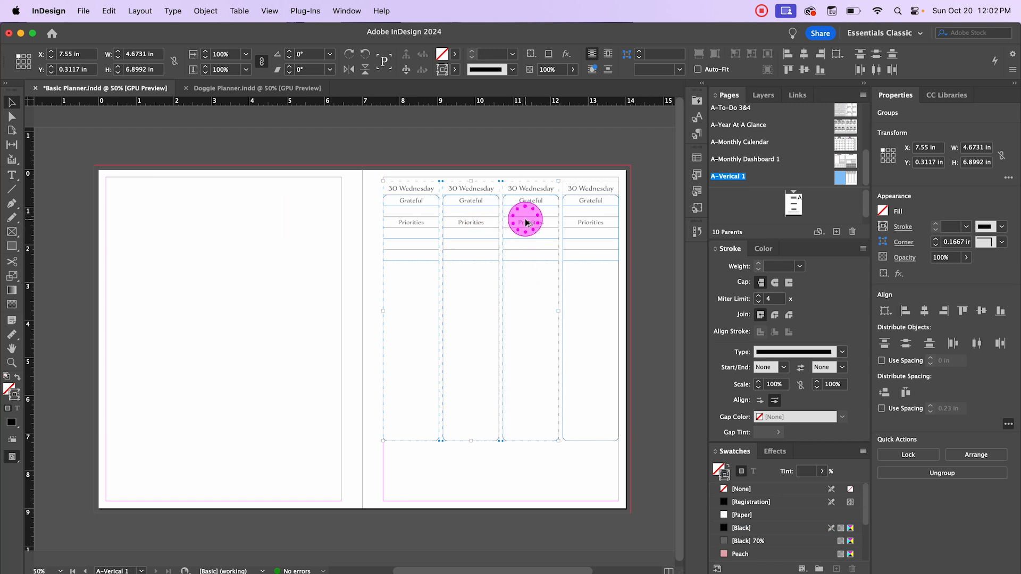
pyautogui.moveTo(526, 222); pyautogui.dragTo(310, 225)
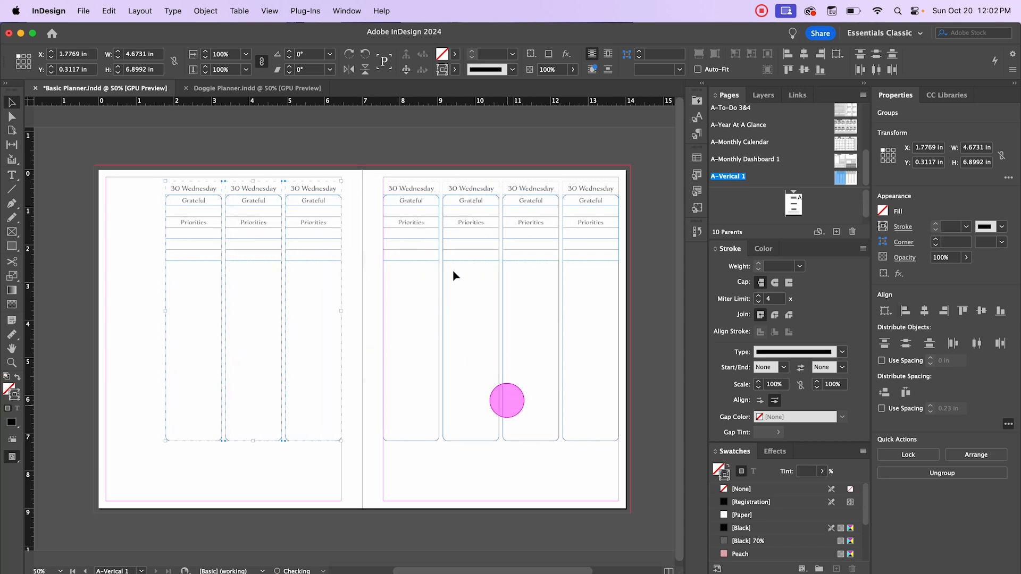
# Change the three left-page day headings to 1 Monday, 2 Tuesday and 3 Wednesday
pyautogui.click(342, 128)
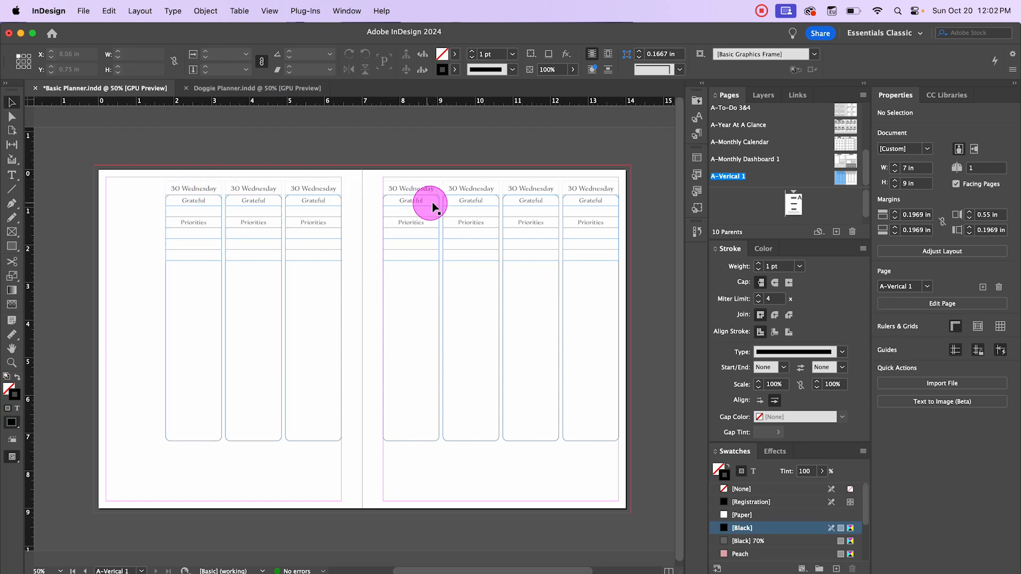
pyautogui.press('super+1')
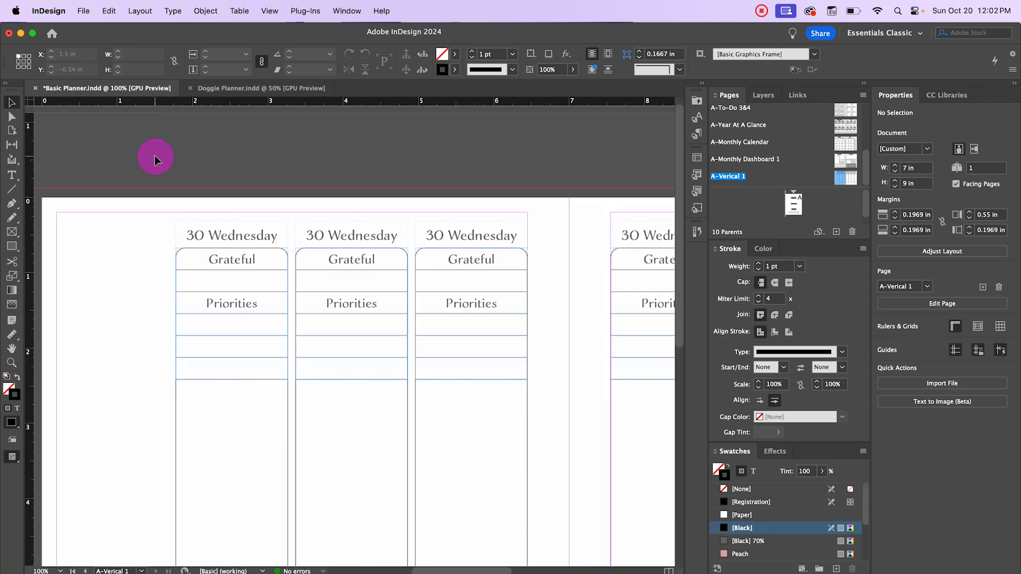
pyautogui.click(268, 238)
pyautogui.doubleClick(269, 238)
pyautogui.moveTo(278, 234); pyautogui.dragTo(187, 234)
pyautogui.write('1 Monday')
pyautogui.moveTo(399, 235); pyautogui.dragTo(308, 235)
pyautogui.write('2 Tuesd')
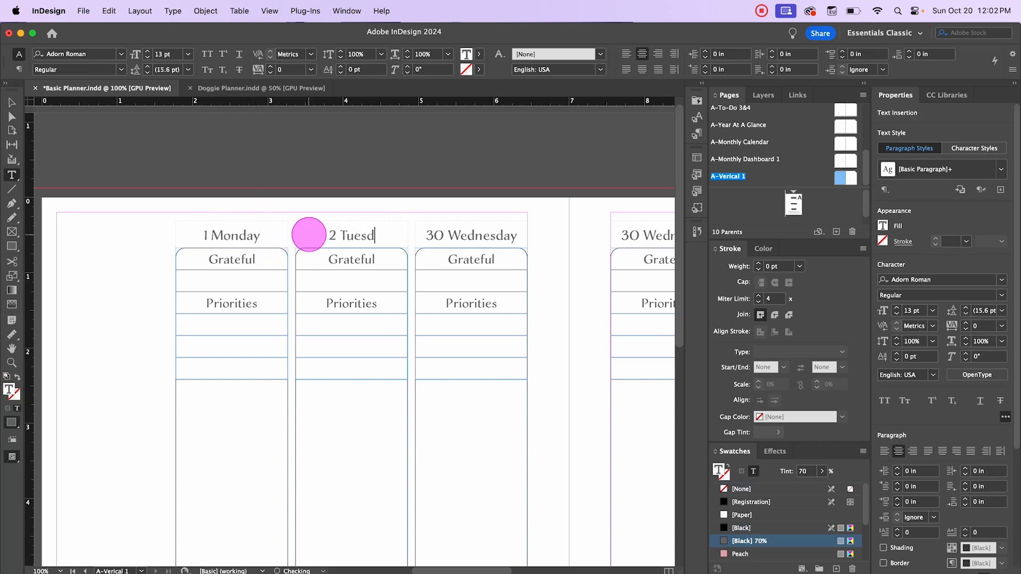
pyautogui.write('ay')
pyautogui.click(443, 235)
pyautogui.press('BackSpace')
pyautogui.scroll(-1, 535, 232)
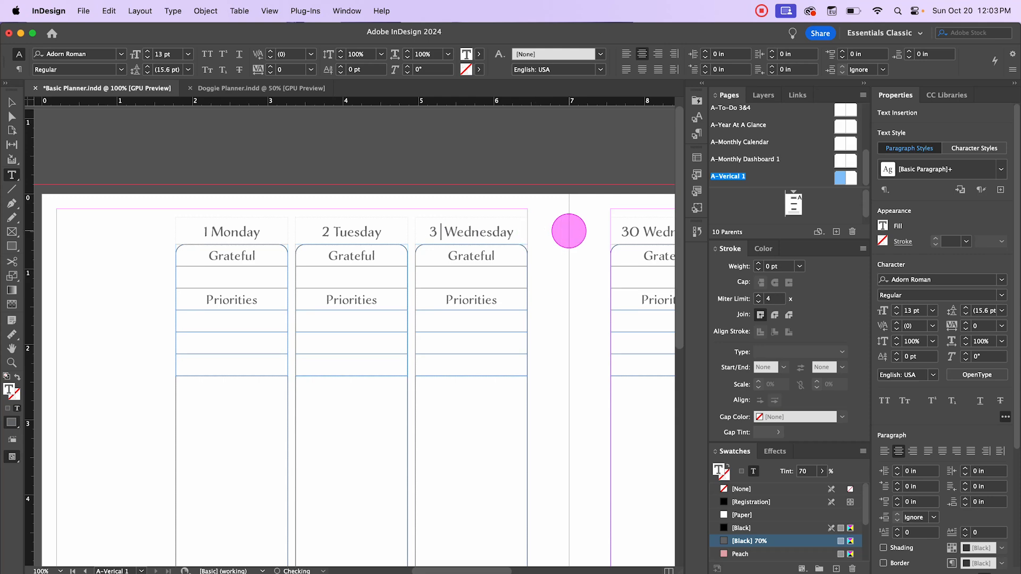
# Change the four right-page day headings to 4 Thursday, 5 Friday, 6 Saturday and 7 Sunday
pyautogui.hscroll(10, 87, 119)
pyautogui.moveTo(319, 223); pyautogui.dragTo(244, 221)
pyautogui.write('4 T')
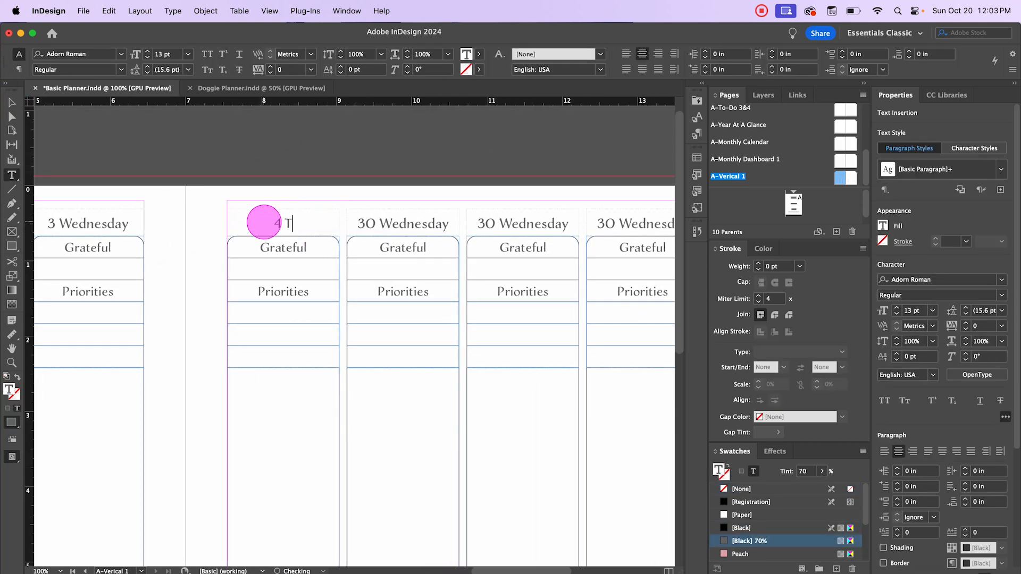
pyautogui.write('hursday')
pyautogui.moveTo(449, 224); pyautogui.dragTo(358, 223)
pyautogui.write('5 Friday')
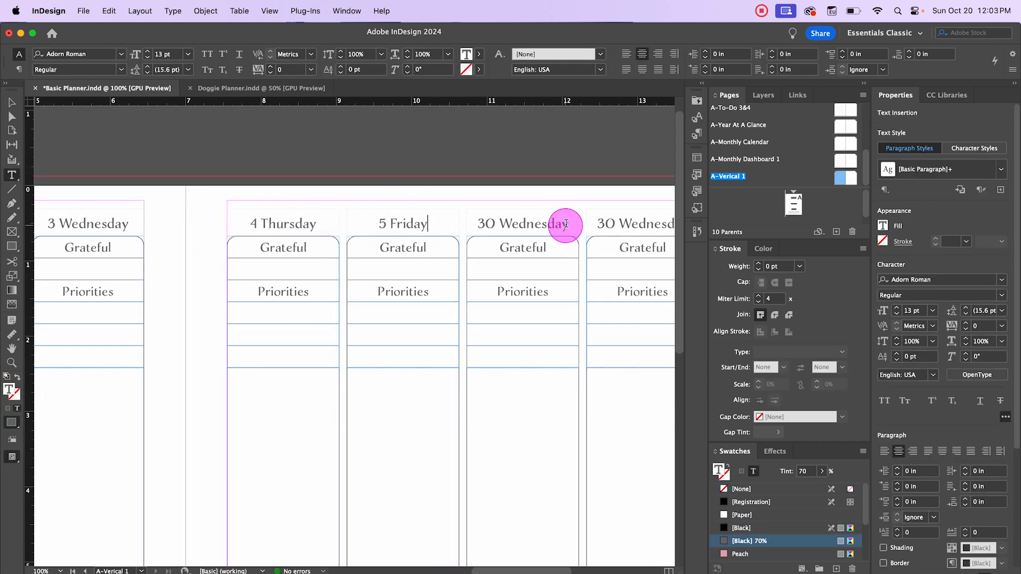
pyautogui.write('6 Saturday')
pyautogui.moveTo(565, 223); pyautogui.dragTo(419, 224)
pyautogui.press('Escape')
pyautogui.hscroll(5, 353, 143)
pyautogui.click(504, 229)
pyautogui.click(503, 227)
pyautogui.write('7 Sunday')
pyautogui.press('Escape')
pyautogui.click(159, 151)
# Draw a rectangle about 6.25 by 1.52 in between the margins below the right page's day columns and apply the Boxes object style
pyautogui.press('super+minus')
pyautogui.press('super+minus')
pyautogui.moveTo(180, 157); pyautogui.dragTo(390, 177)
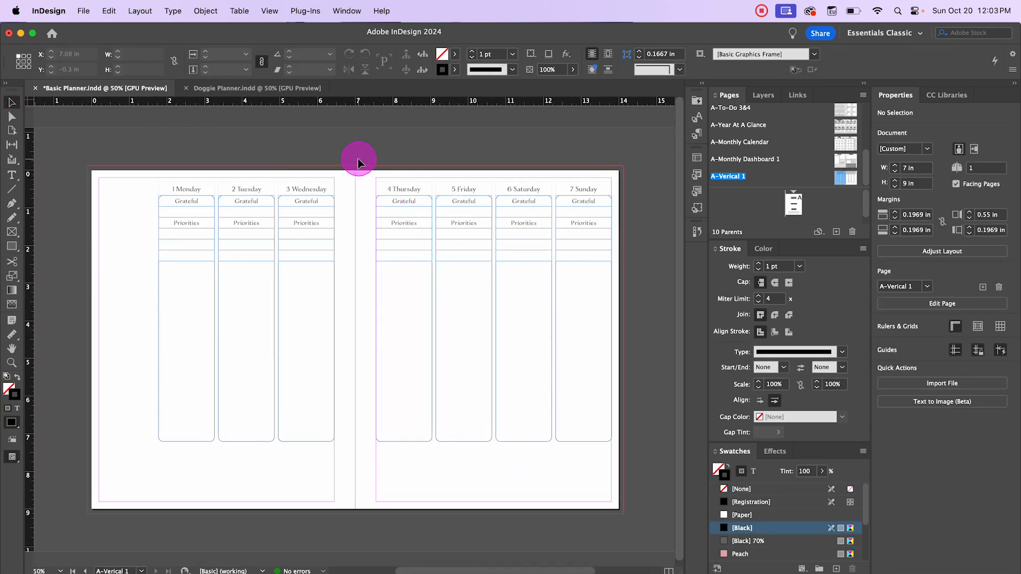
pyautogui.press('super+equal')
pyautogui.press('super+minus')
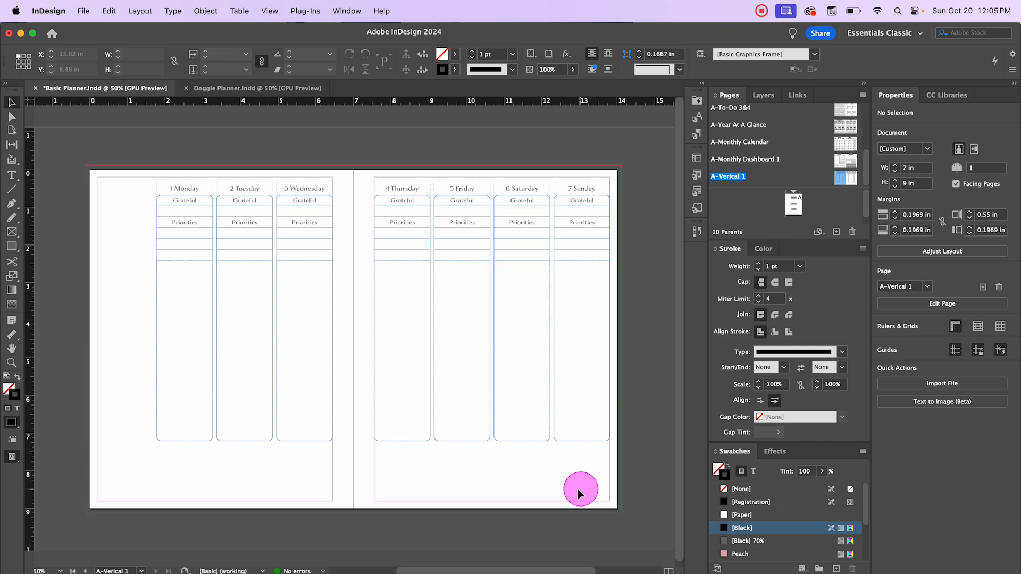
pyautogui.scroll(1, 482, 461)
pyautogui.moveTo(483, 474); pyautogui.dragTo(374, 436)
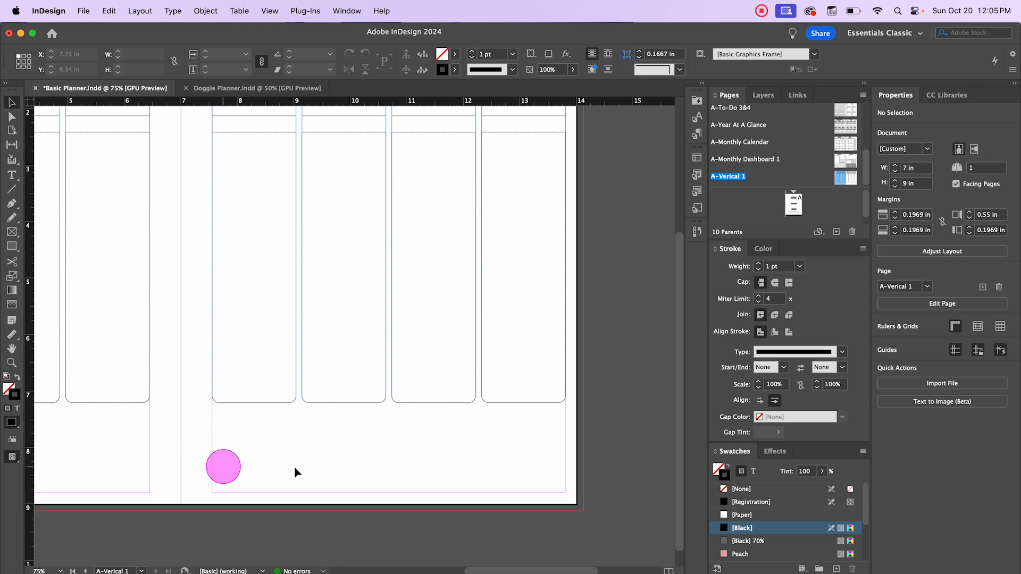
pyautogui.click(12, 247)
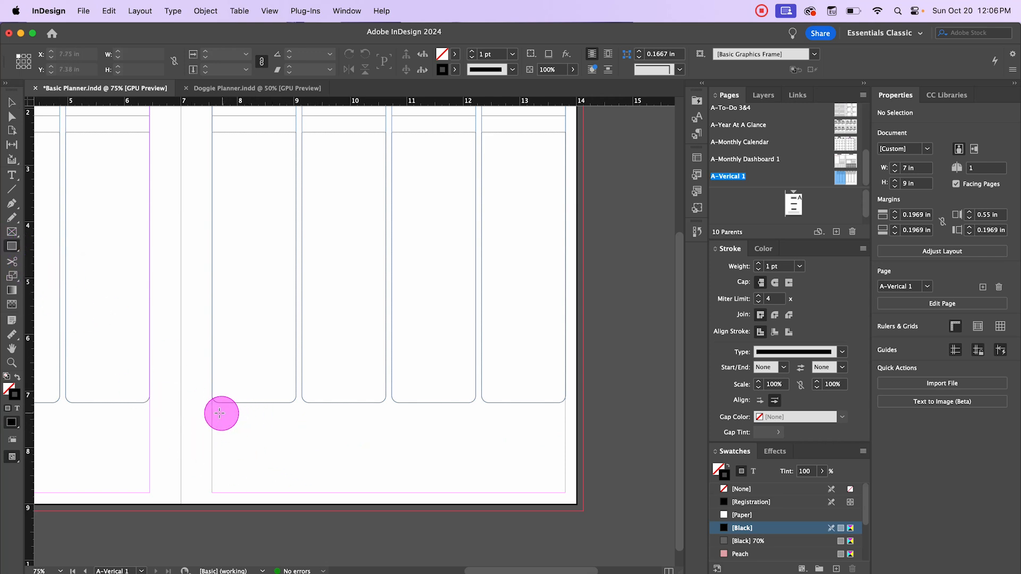
pyautogui.moveTo(212, 408); pyautogui.dragTo(565, 493)
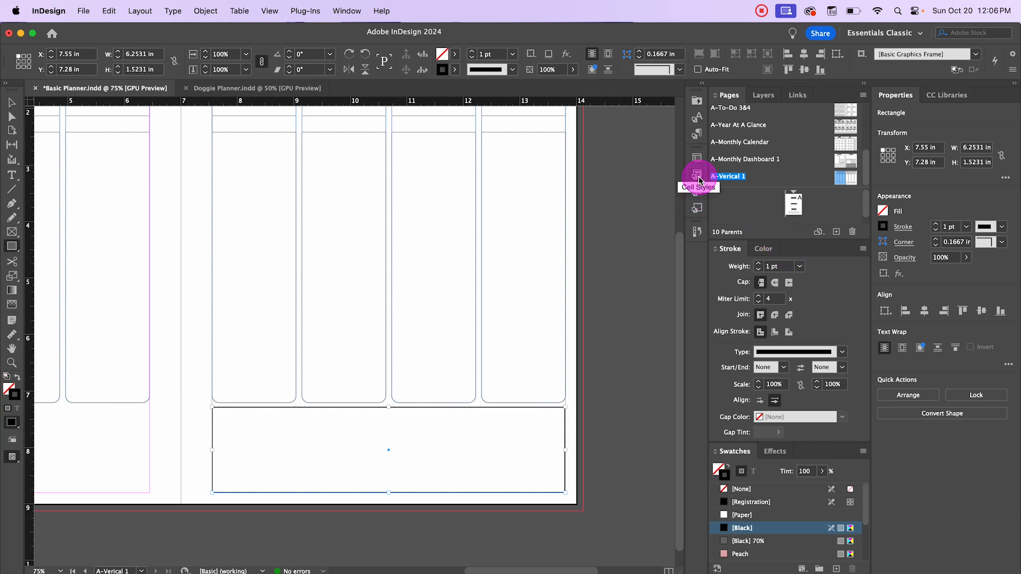
pyautogui.click(697, 206)
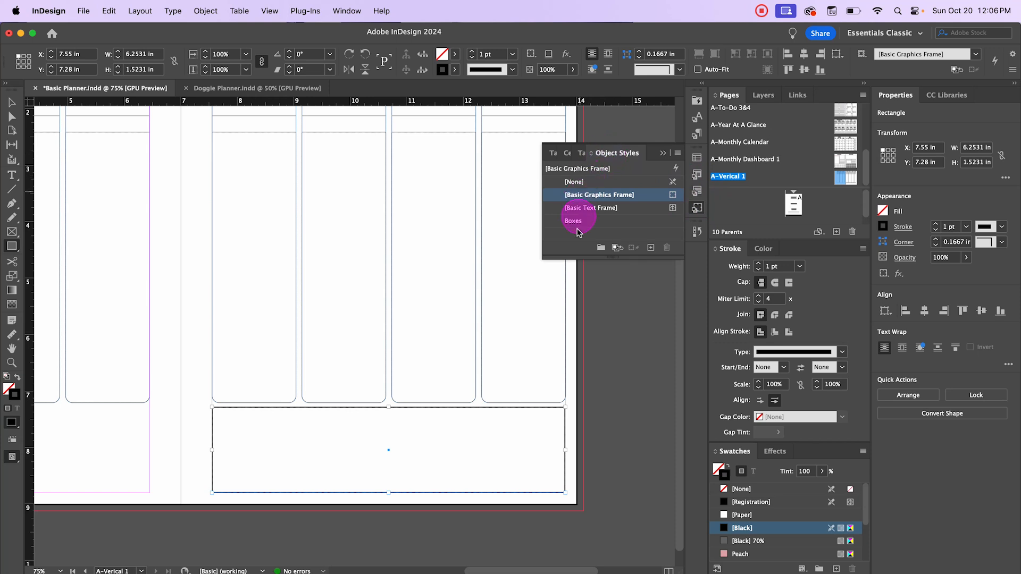
pyautogui.click(577, 228)
pyautogui.click(11, 103)
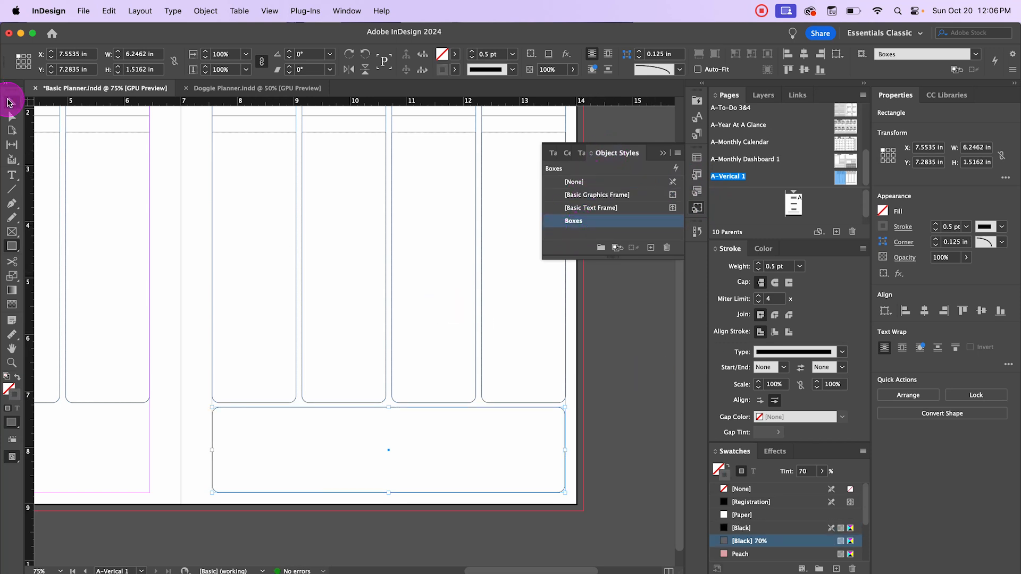
# Duplicate the wide rounded box straight across to the left page's margins below its day columns and put away the Object Styles panel
pyautogui.scroll(-1, 255, 454)
pyautogui.press('super+minus')
pyautogui.press('super+minus')
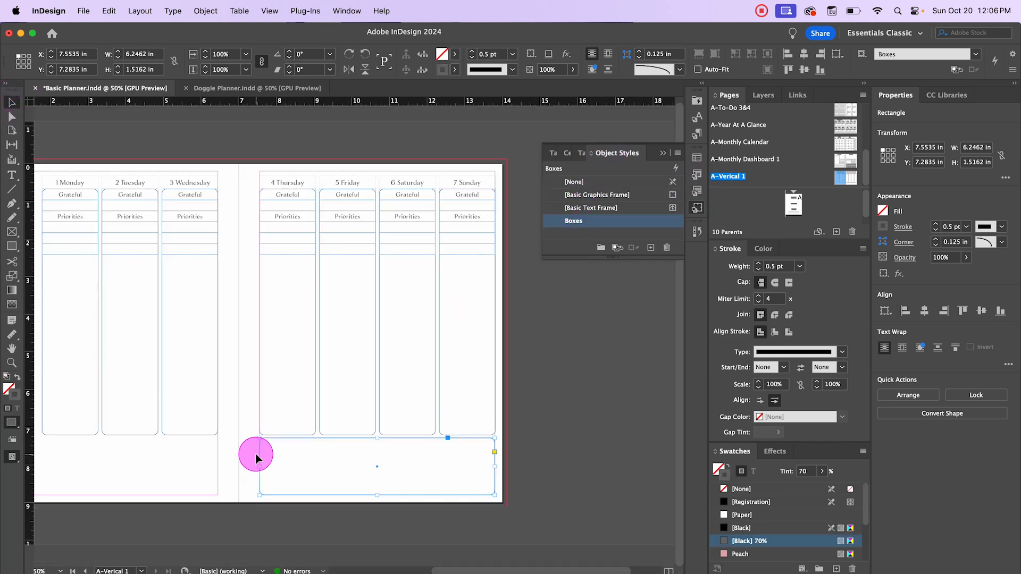
pyautogui.press('super+equal')
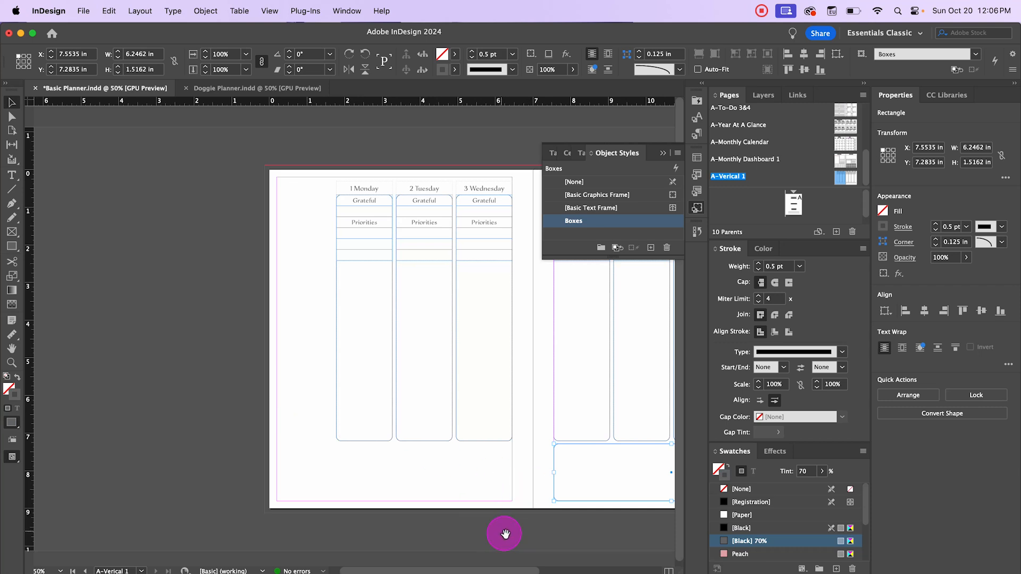
pyautogui.hscroll(3, 499, 533)
pyautogui.click(555, 466)
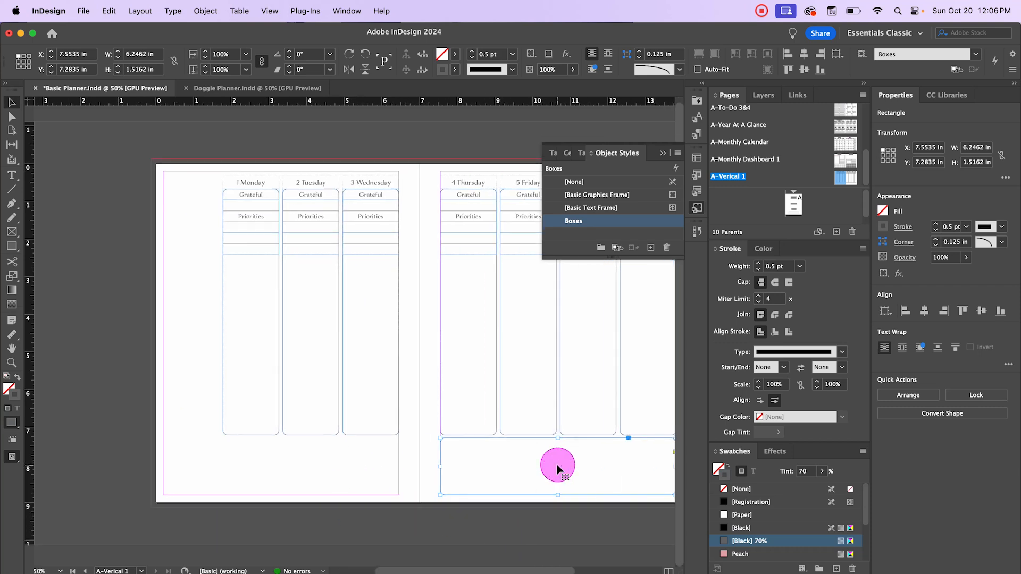
pyautogui.moveTo(557, 468); pyautogui.dragTo(282, 473)
pyautogui.click(405, 529)
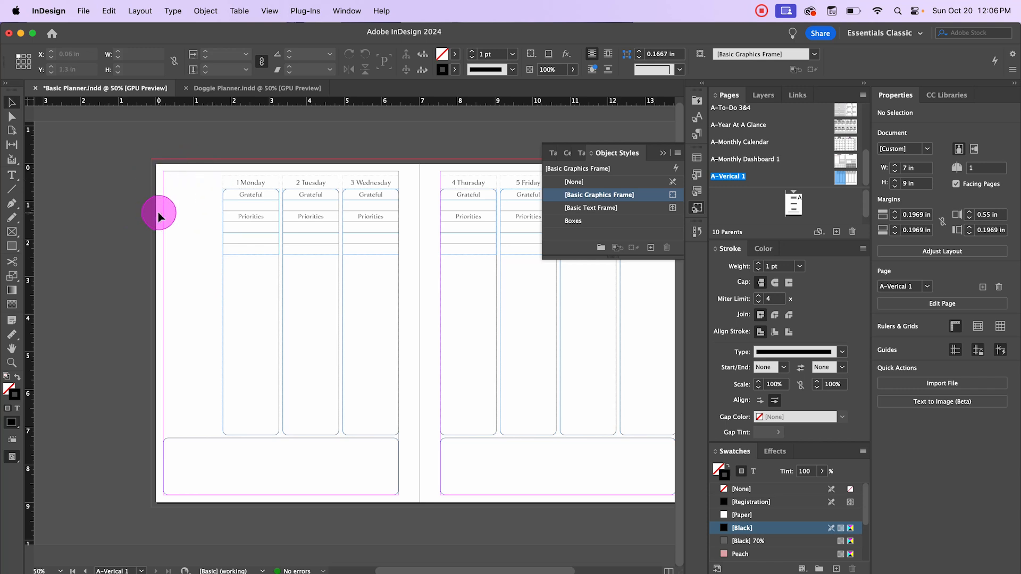
pyautogui.click(662, 154)
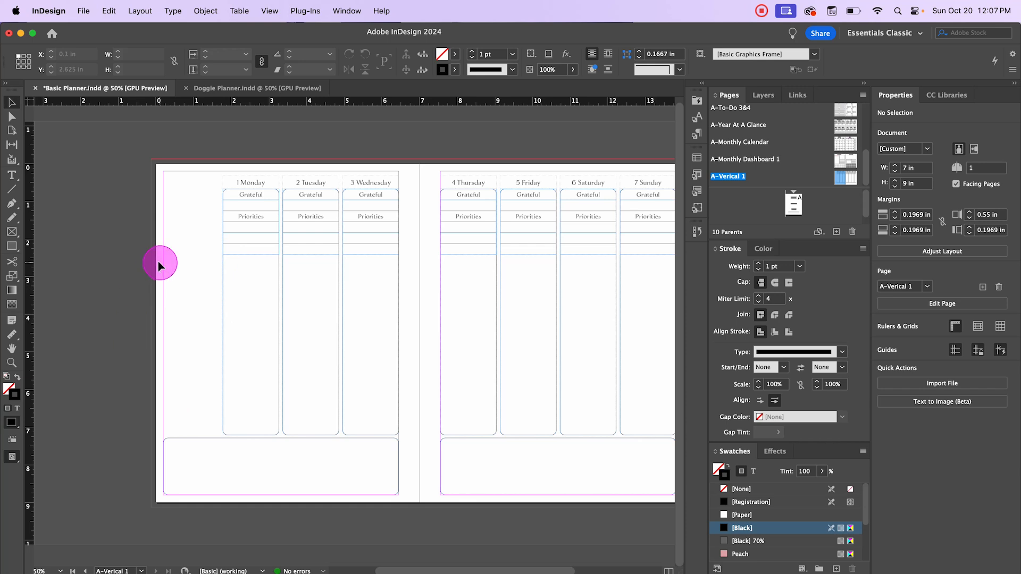
# Create a table with 7 body rows and 7 columns, about 1.49 by 1.73 in, in the empty space beside the Monday column
pyautogui.hscroll(-1, 132, 255)
pyautogui.scroll(1, 132, 255)
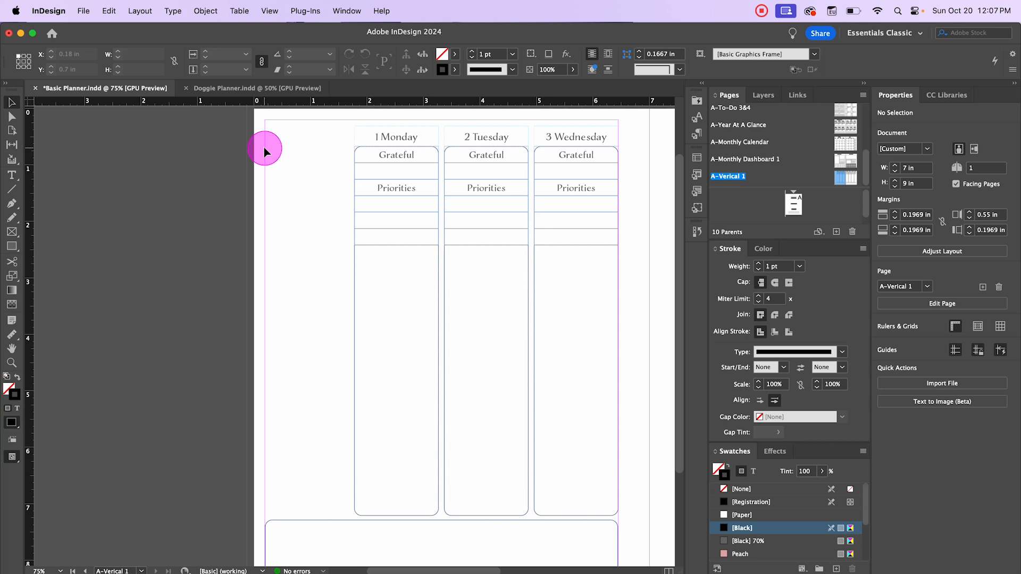
pyautogui.click(238, 11)
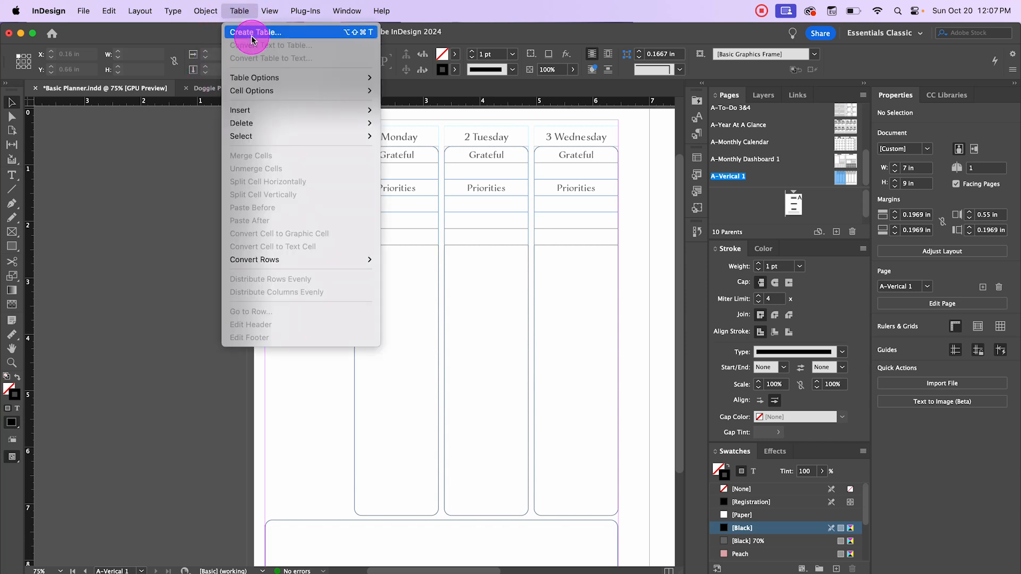
pyautogui.click(252, 37)
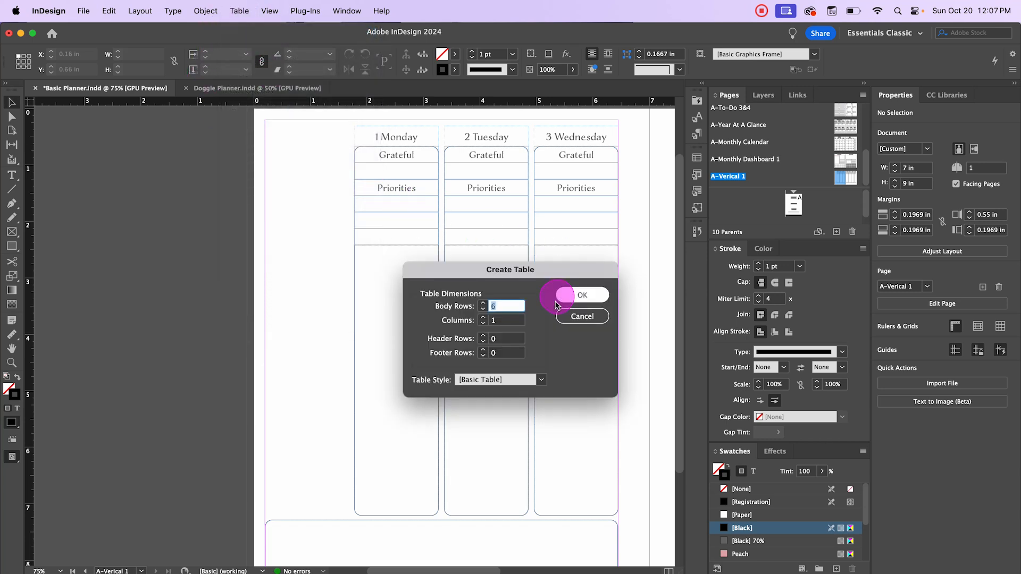
pyautogui.write('7')
pyautogui.press('Tab')
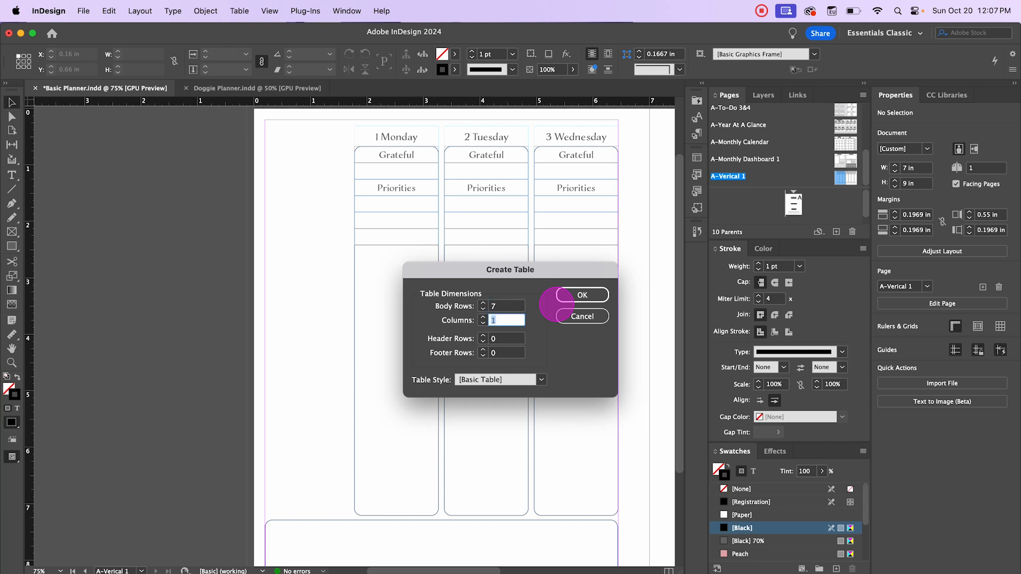
pyautogui.click(582, 294)
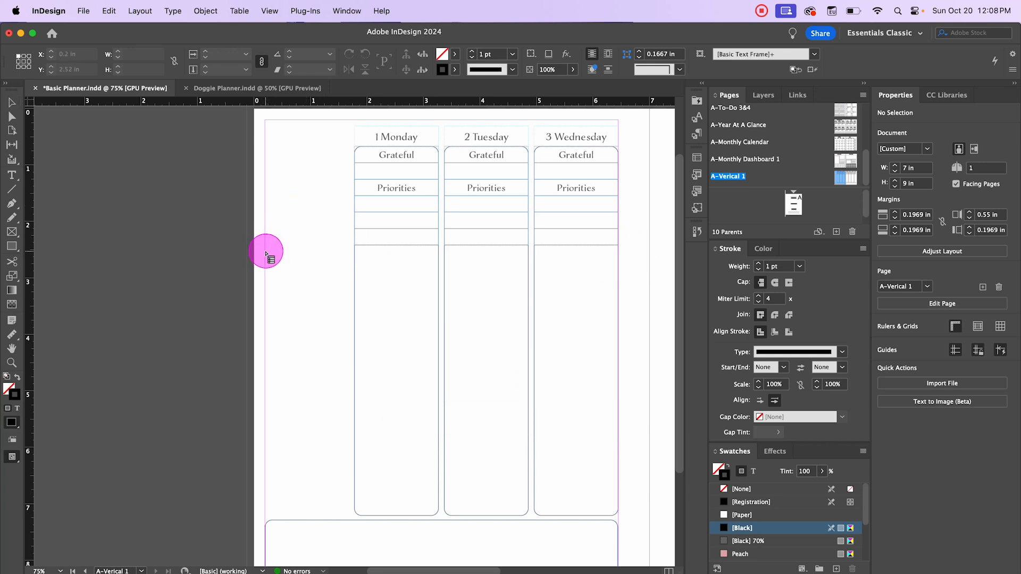
pyautogui.moveTo(265, 250); pyautogui.dragTo(349, 348)
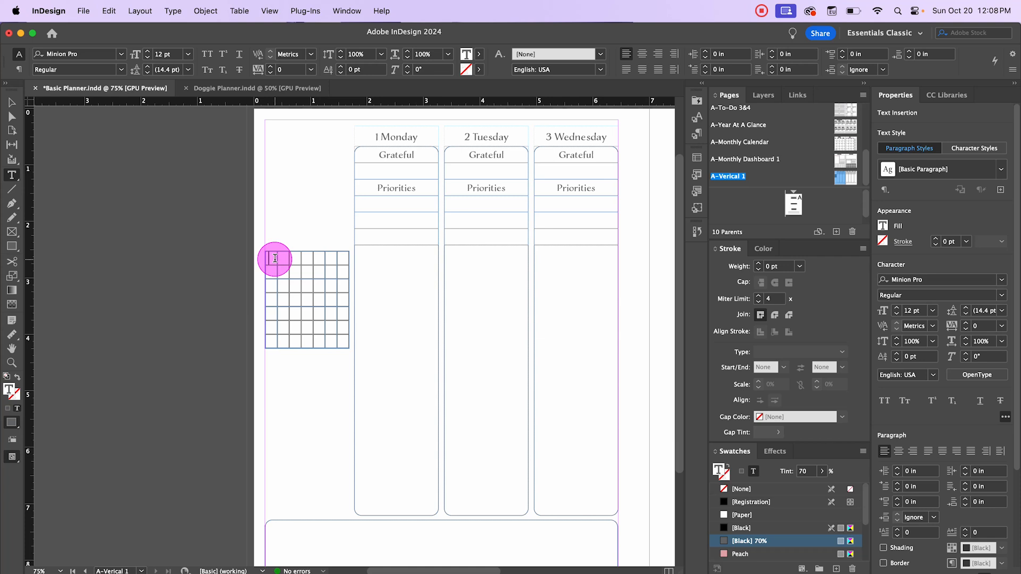
# Set the stroke weight of all cells in the mini calendar table to 0 pt
pyautogui.moveTo(274, 258); pyautogui.dragTo(344, 346)
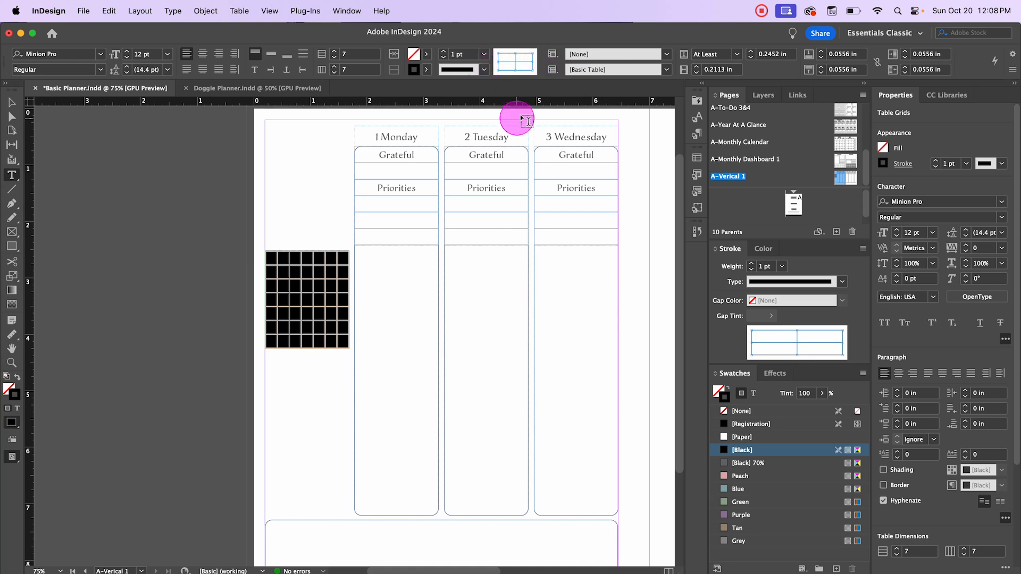
pyautogui.click(485, 55)
pyautogui.click(471, 30)
pyautogui.click(300, 265)
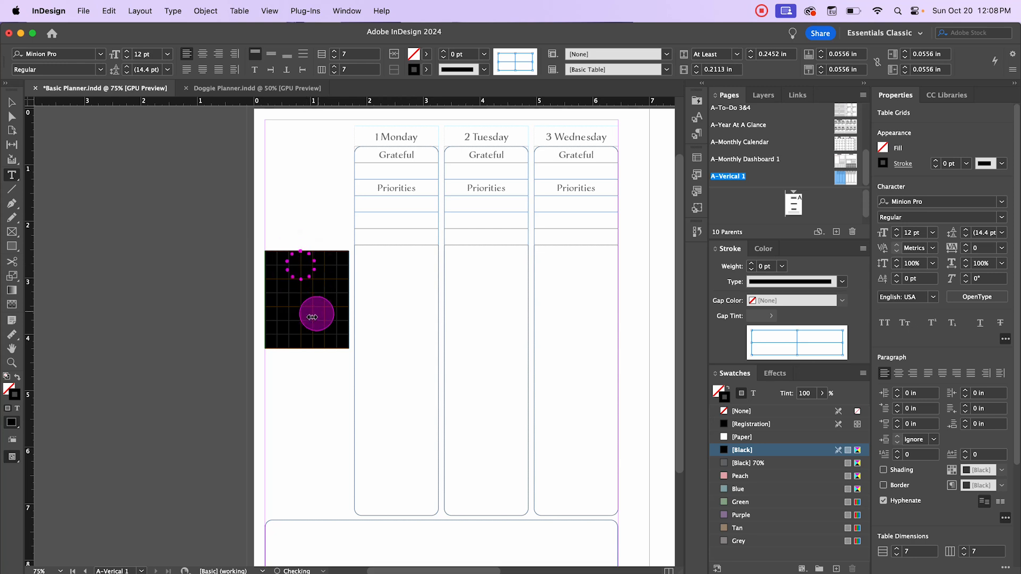
# Fill the mini calendar's first row with the weekday initials S, M, T, W, T, F, S in 8 pt text
pyautogui.click(269, 262)
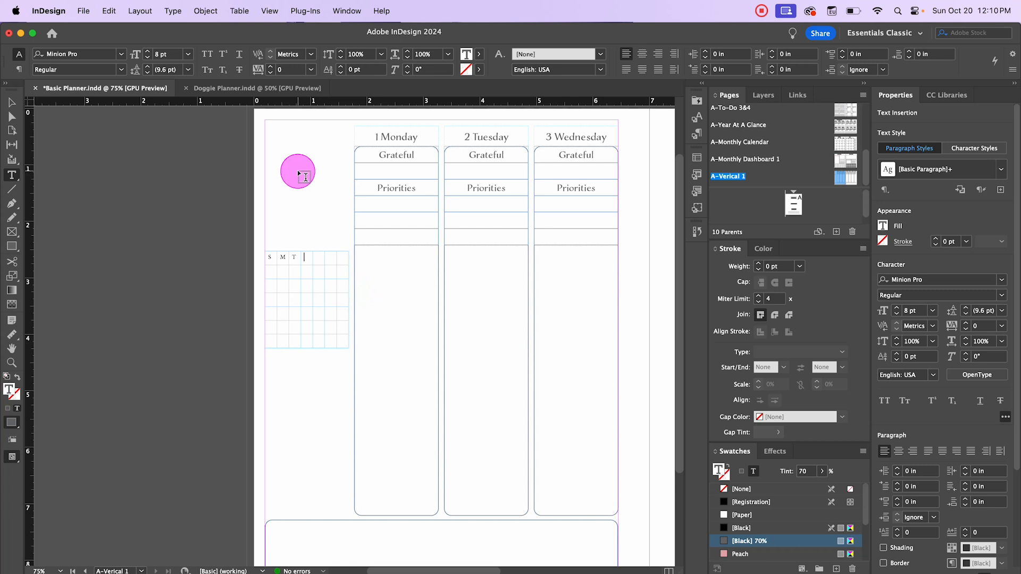
pyautogui.press('Tab')
pyautogui.write('W')
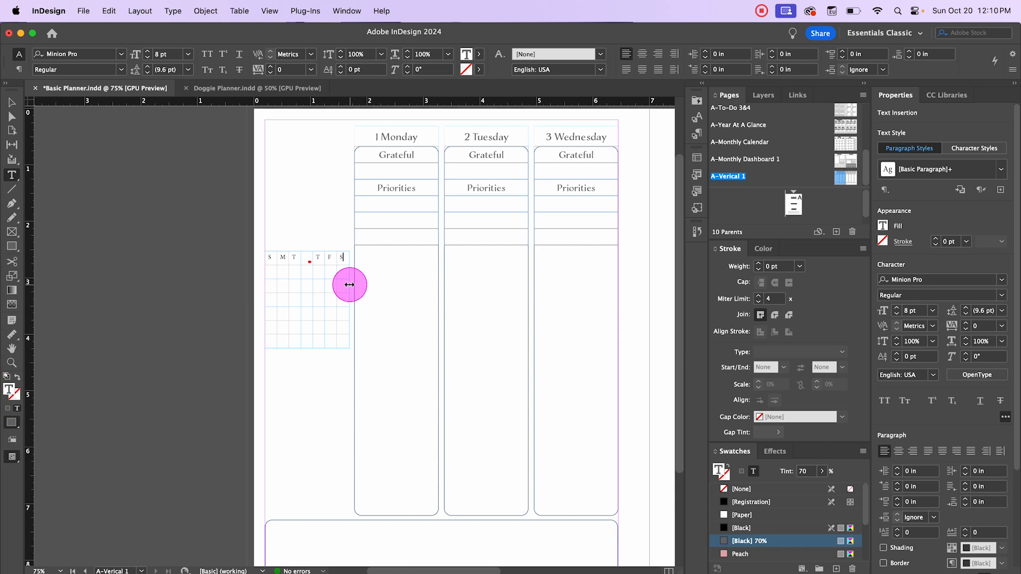
# Apply the MINI Calendar Headers paragraph style to the mini calendar's row of weekday initials
pyautogui.click(12, 103)
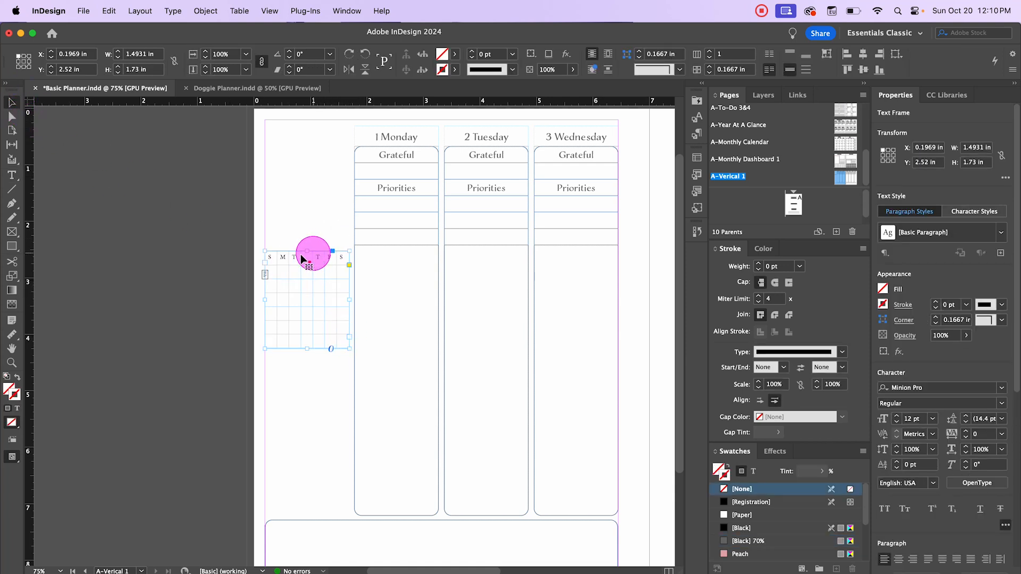
pyautogui.click(279, 254)
pyautogui.moveTo(269, 255); pyautogui.dragTo(347, 256)
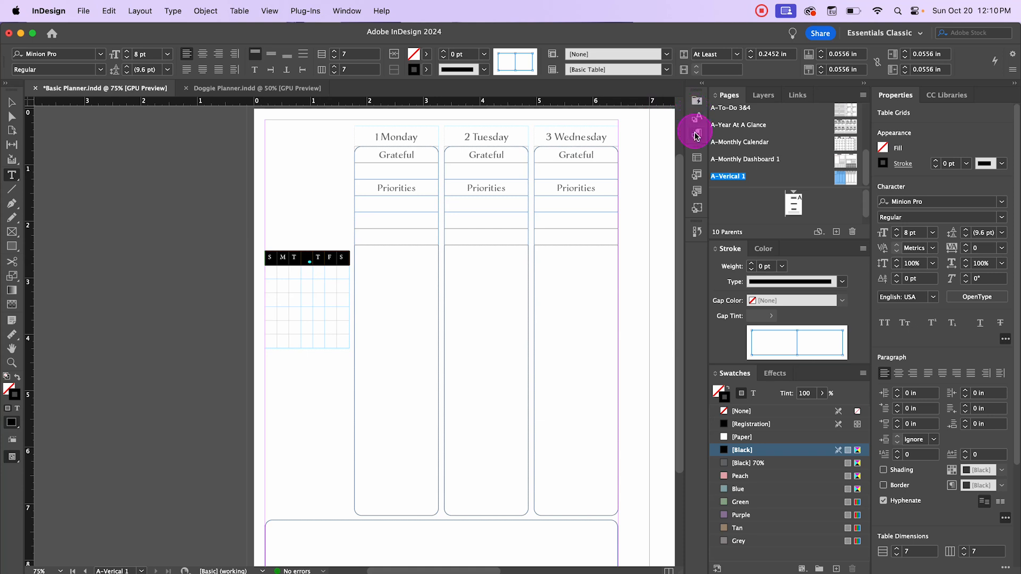
pyautogui.click(697, 155)
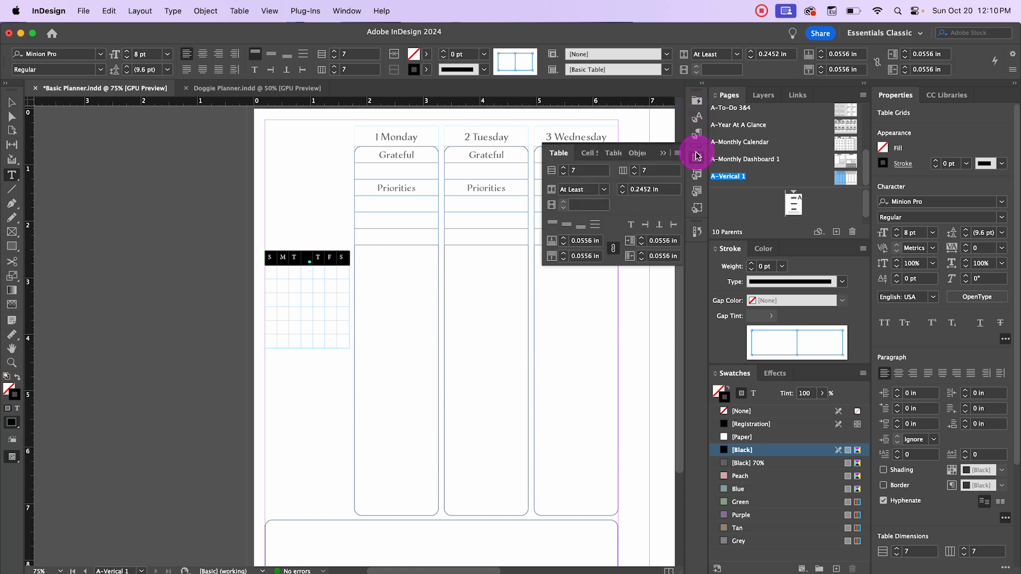
pyautogui.click(699, 138)
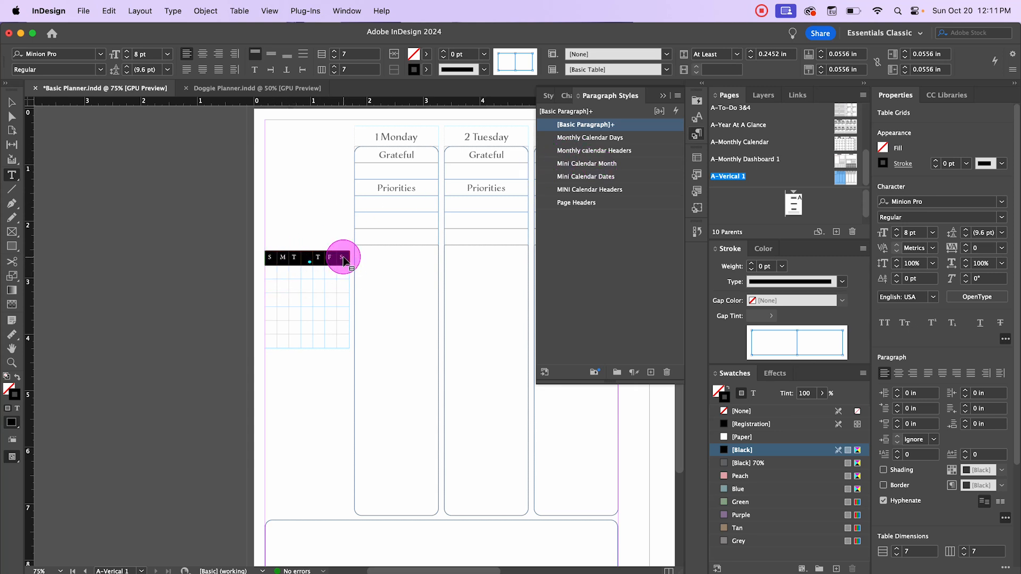
pyautogui.click(646, 190)
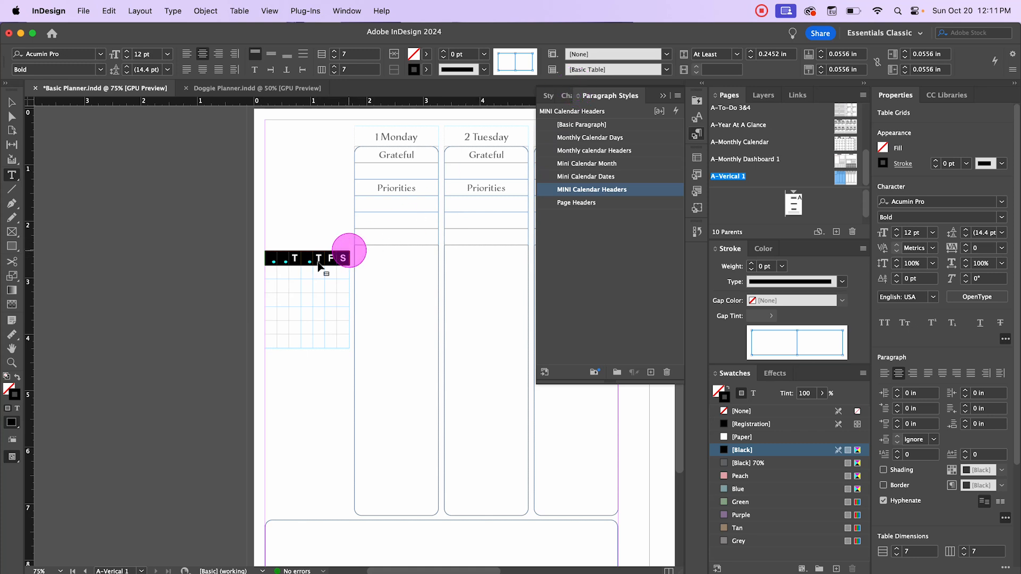
# Set the vertical justification of the mini calendar's weekday initials row to Align Center
pyautogui.rightClick(315, 262)
pyautogui.moveTo(342, 286)
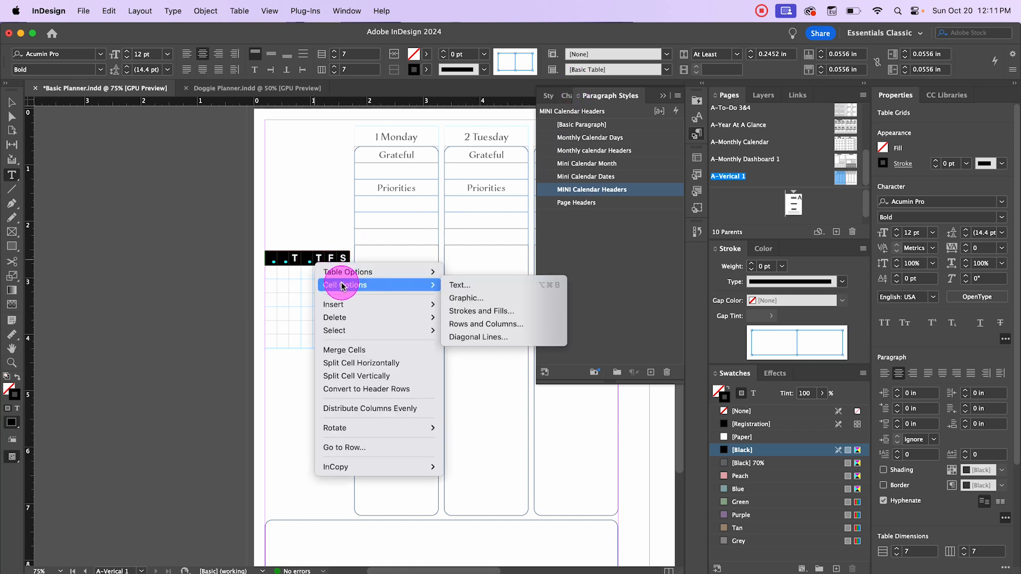
pyautogui.click(484, 289)
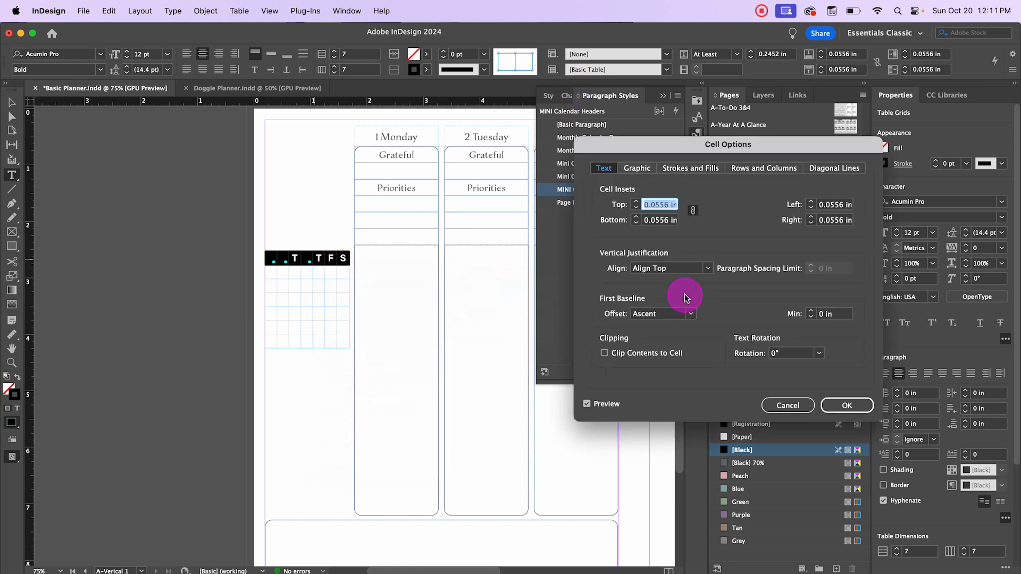
pyautogui.click(707, 267)
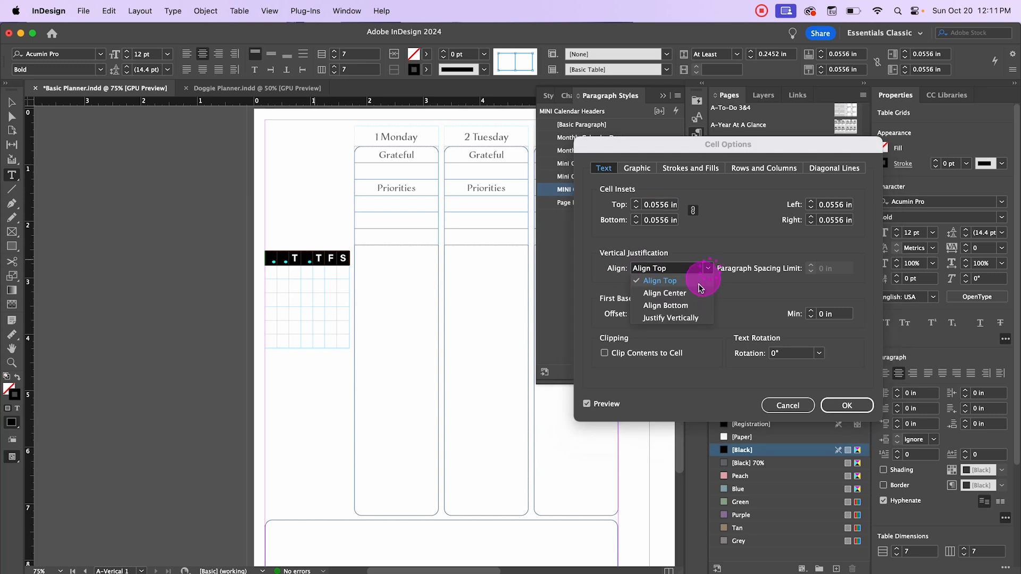
pyautogui.click(702, 289)
pyautogui.click(849, 403)
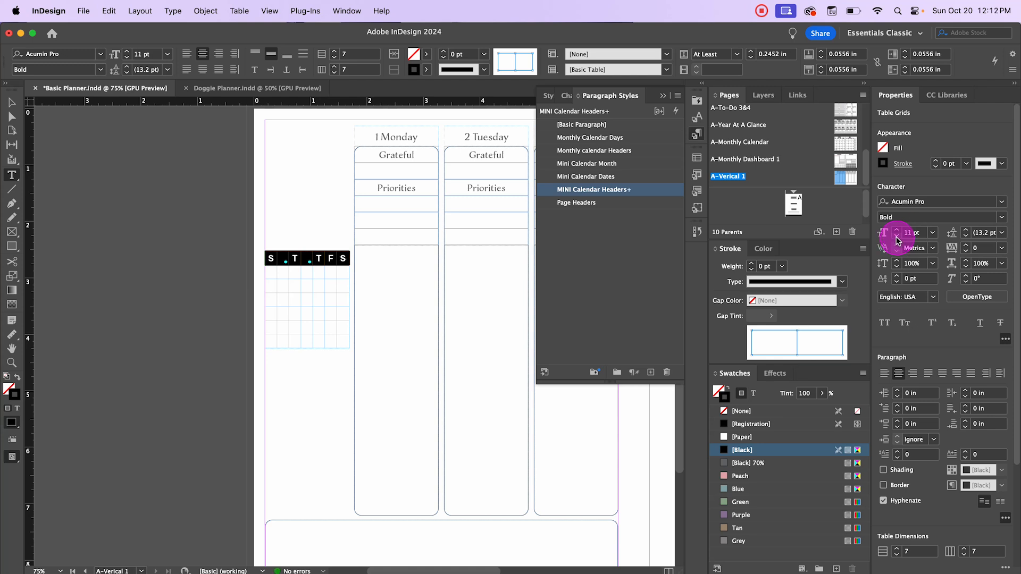
# Reduce the text size of the mini calendar's weekday initials to 7 pt
pyautogui.click(897, 237)
pyautogui.click(898, 236)
pyautogui.click(897, 237)
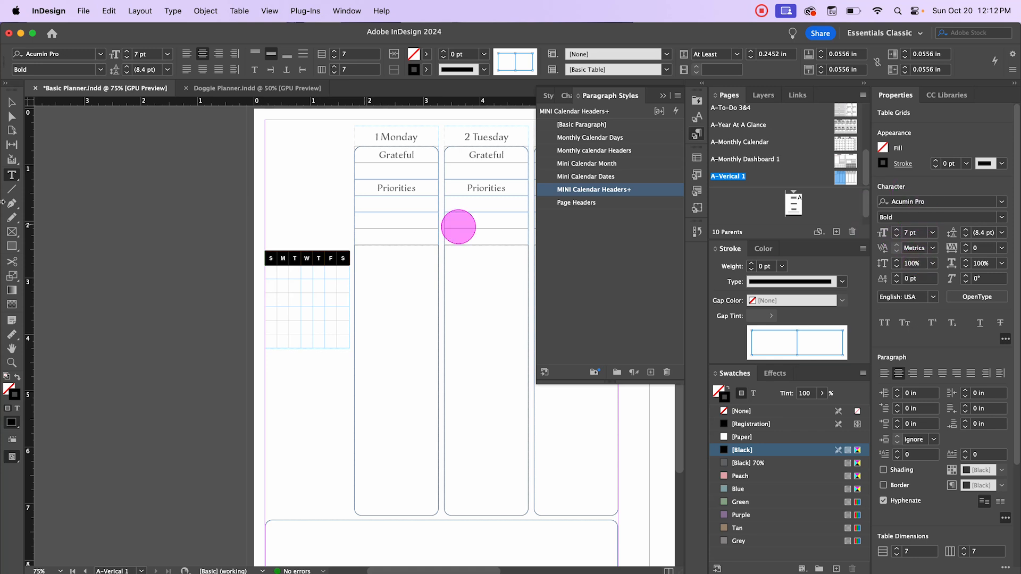
pyautogui.click(13, 103)
pyautogui.click(303, 266)
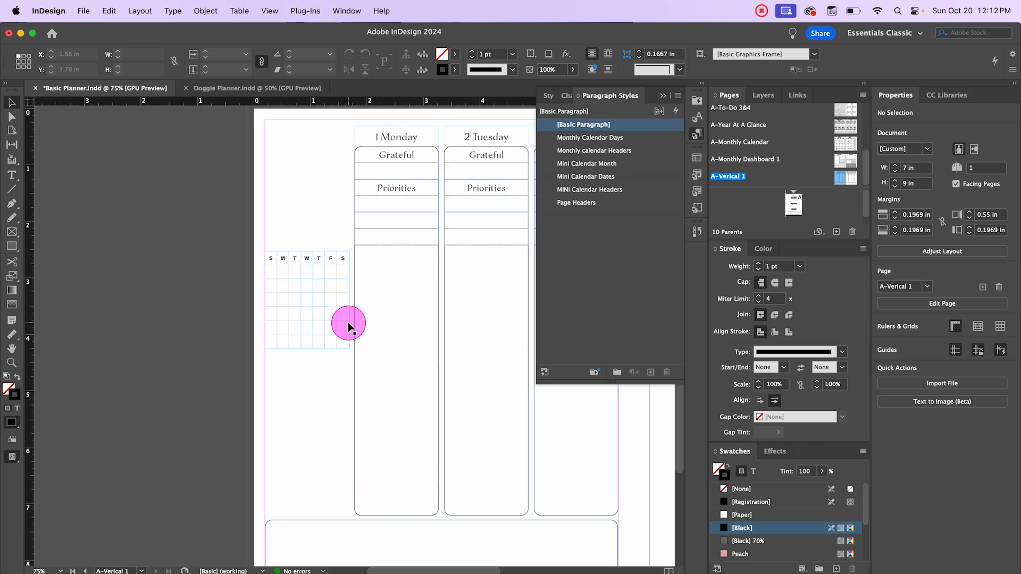
# Check the text cell options of the weekday initials row and examine the page at actual size
pyautogui.doubleClick(272, 257)
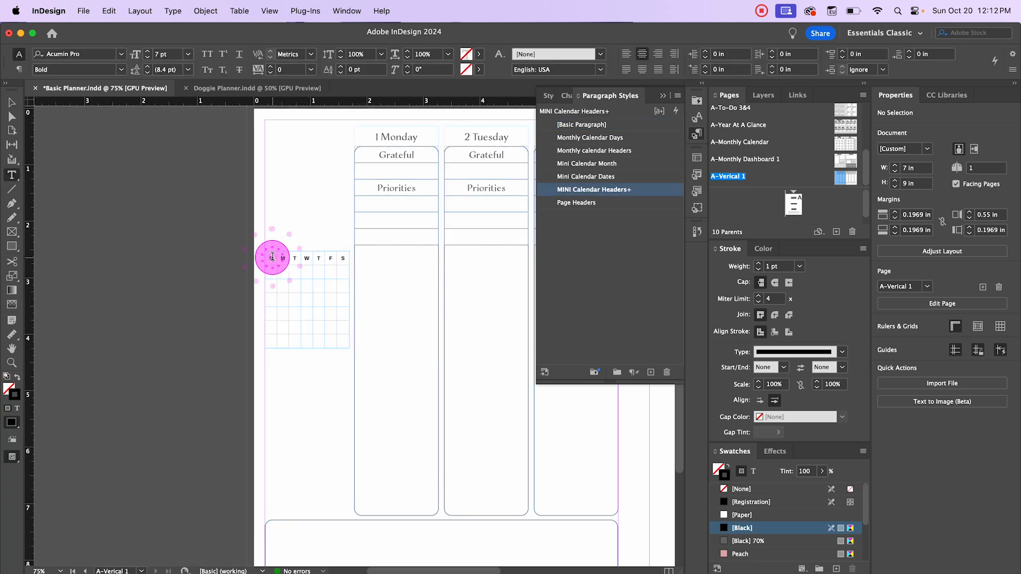
pyautogui.moveTo(270, 258); pyautogui.dragTo(352, 263)
pyautogui.rightClick(341, 264)
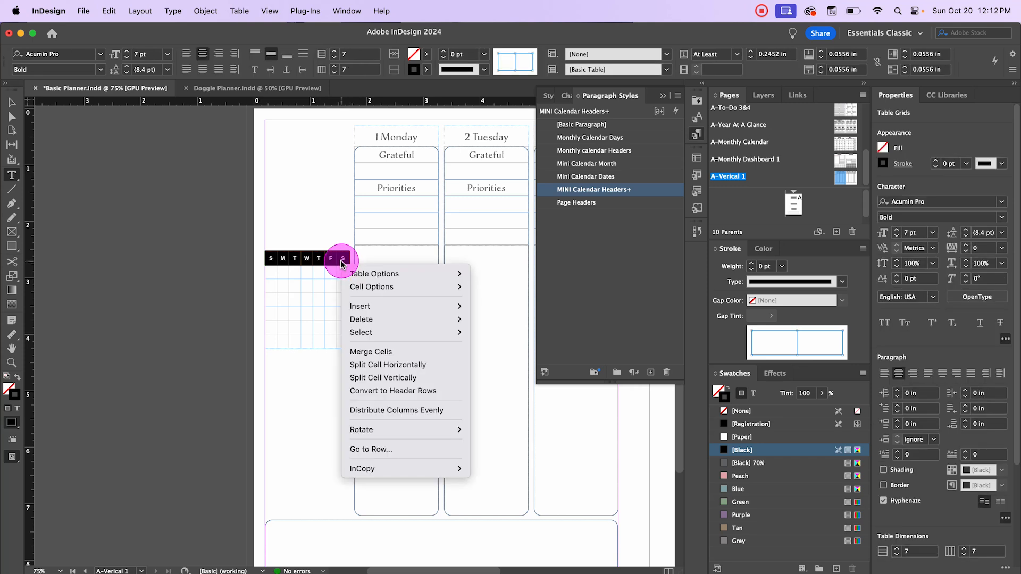
pyautogui.click(365, 286)
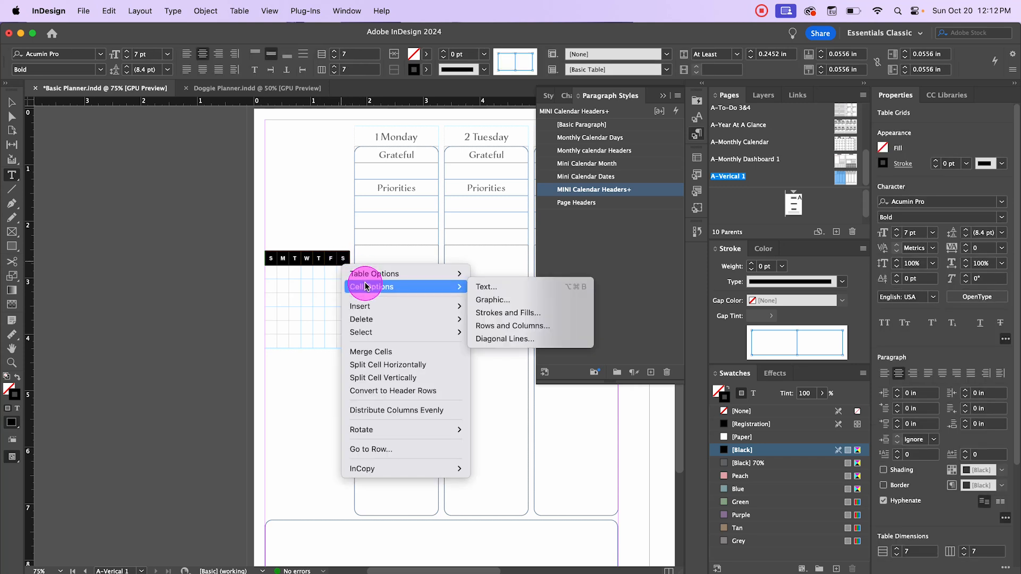
pyautogui.click(473, 288)
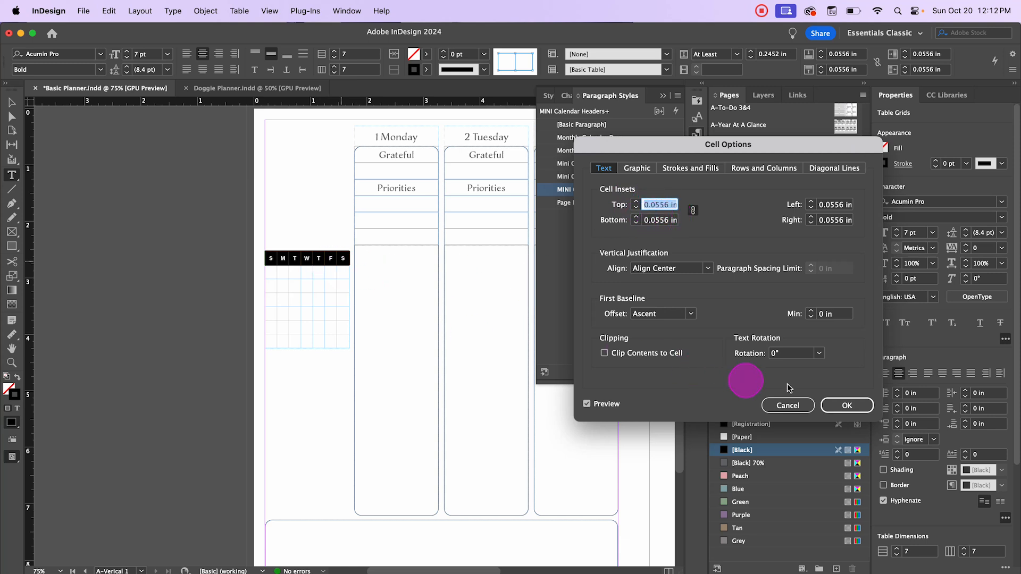
pyautogui.click(846, 405)
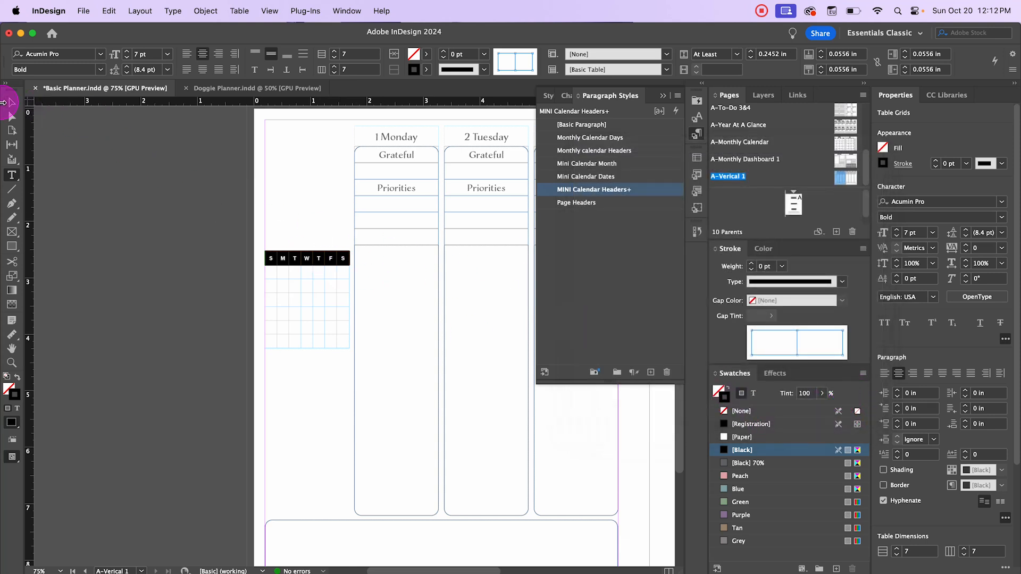
pyautogui.click(139, 180)
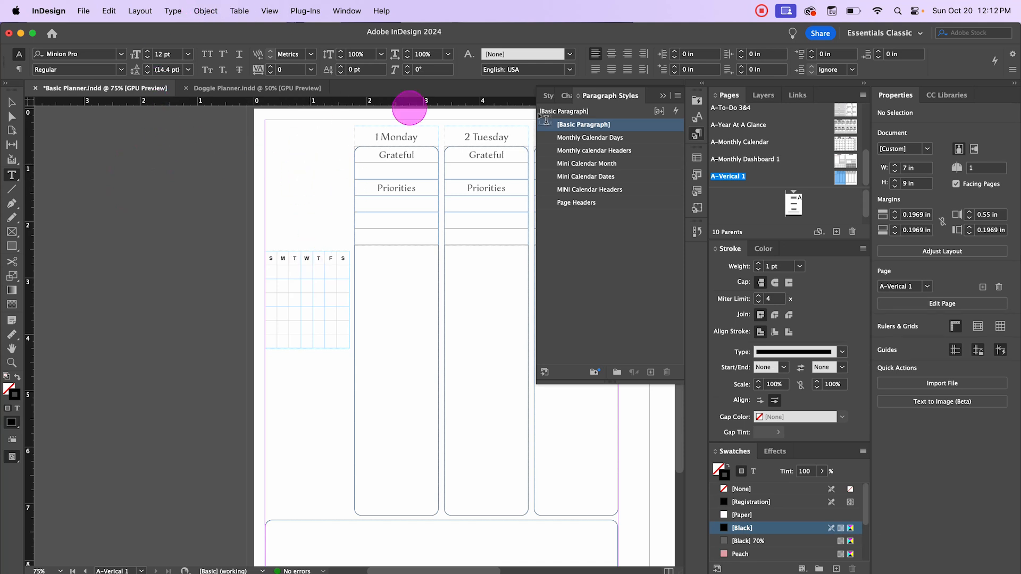
pyautogui.click(663, 97)
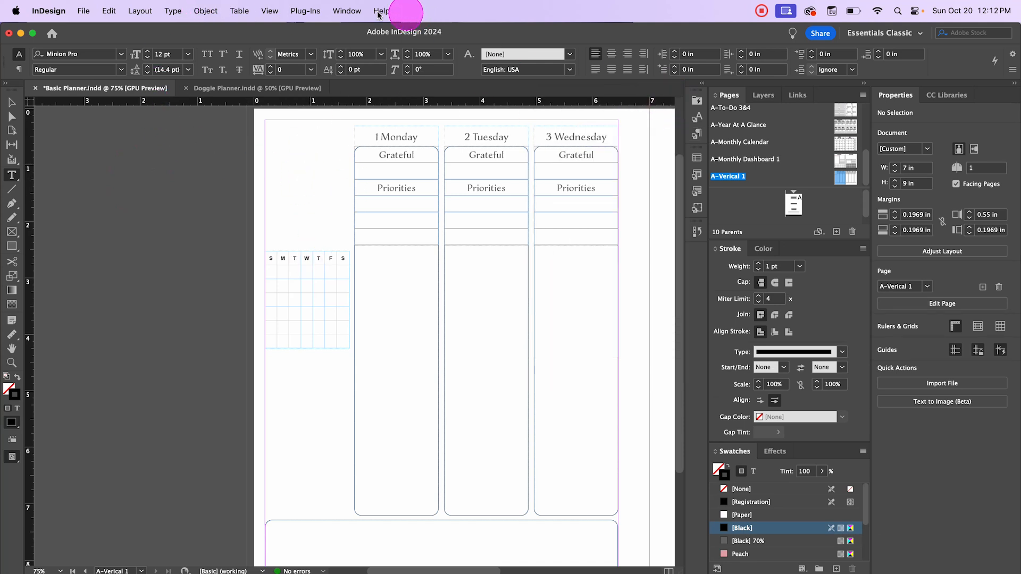
pyautogui.click(344, 11)
pyautogui.moveTo(266, 13)
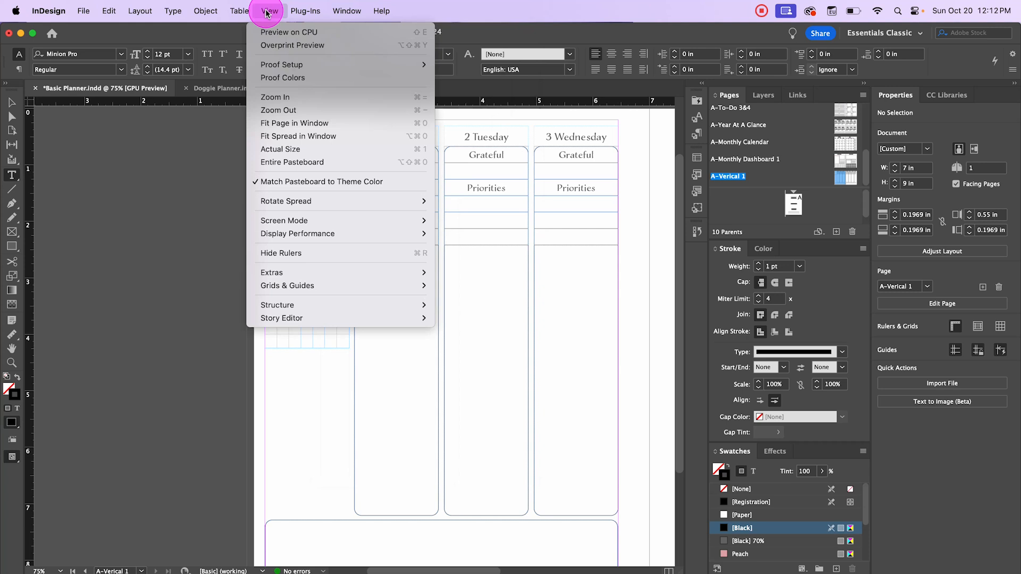
pyautogui.click(295, 149)
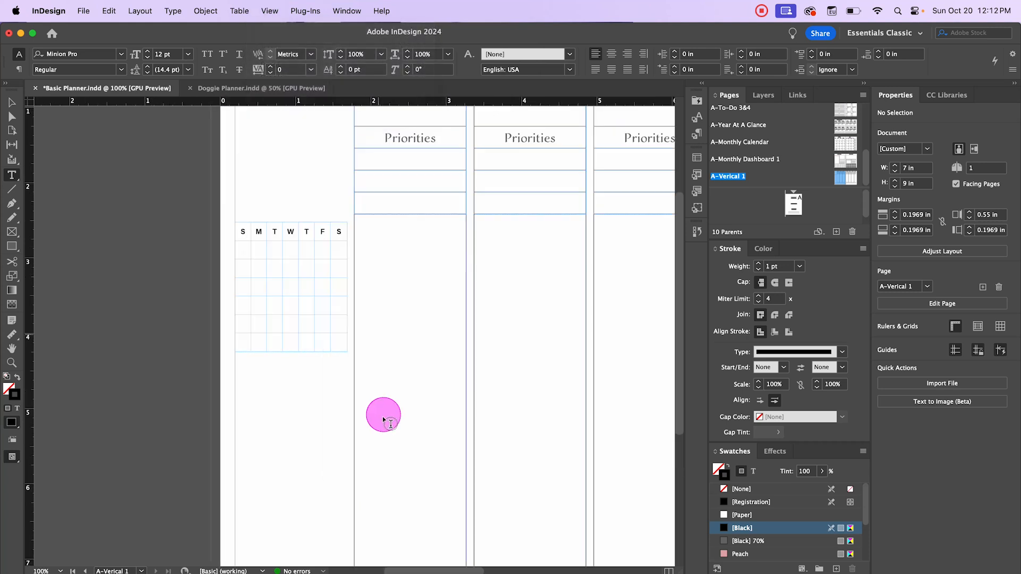
pyautogui.scroll(6, 389, 335)
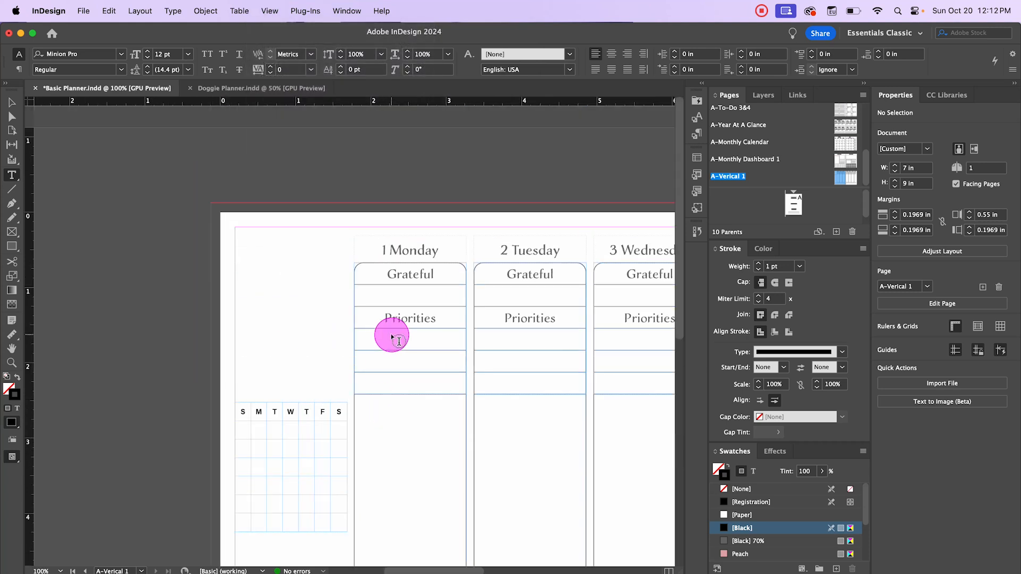
pyautogui.scroll(-1, 392, 333)
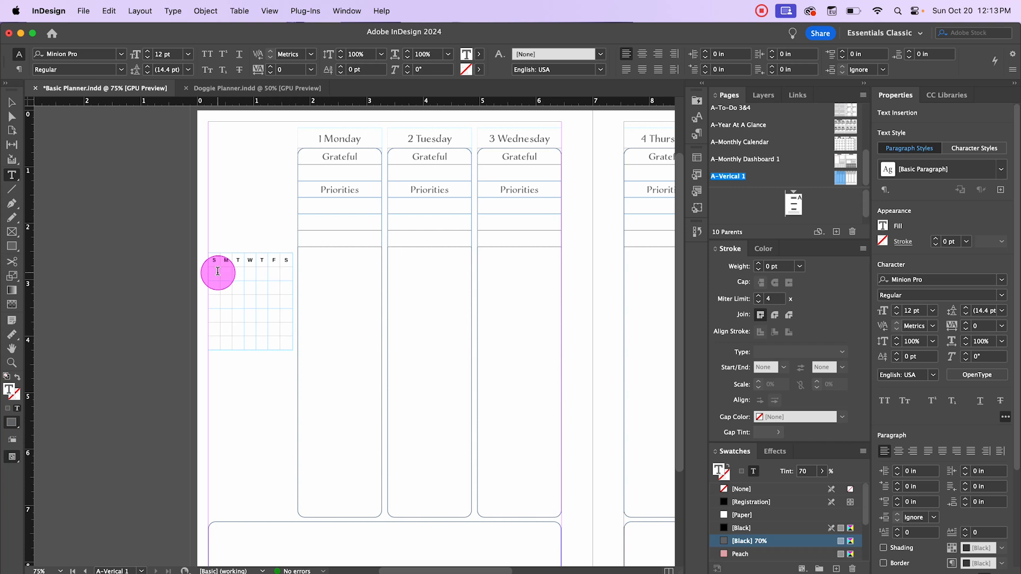
# Apply the Mini Calendar Dates paragraph style to all cells below the weekday initials and set their text size to 8 pt
pyautogui.moveTo(217, 271)
pyautogui.mouseDown()
pyautogui.moveTo(244, 273)
pyautogui.moveTo(282, 340)
pyautogui.moveTo(270, 300)
pyautogui.mouseUp()
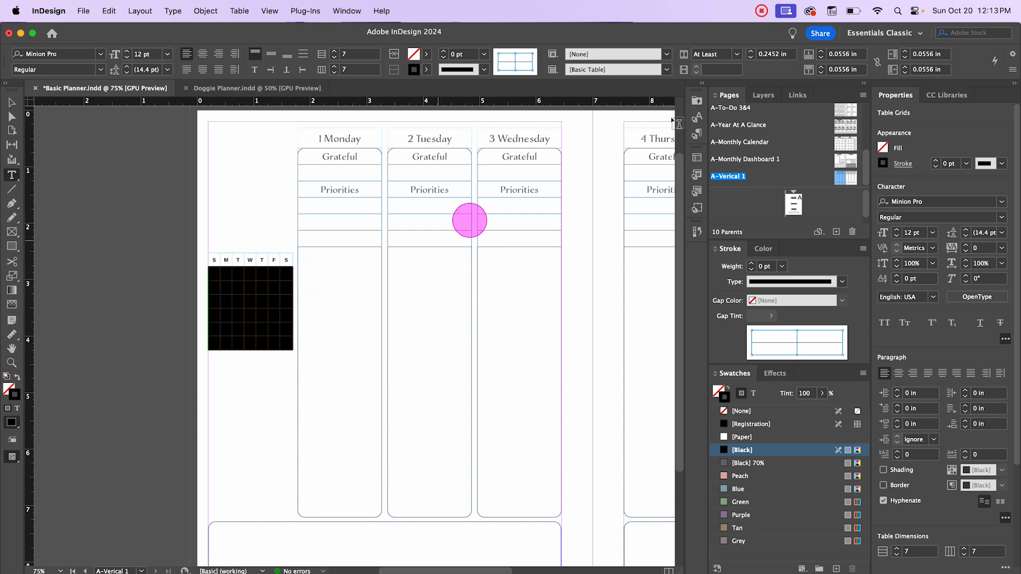
pyautogui.click(700, 135)
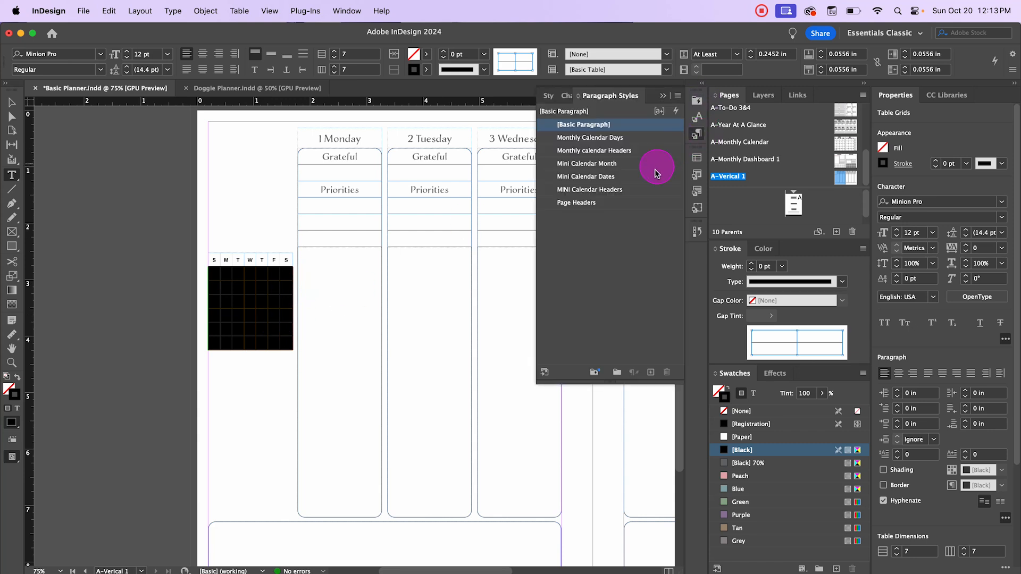
pyautogui.click(610, 179)
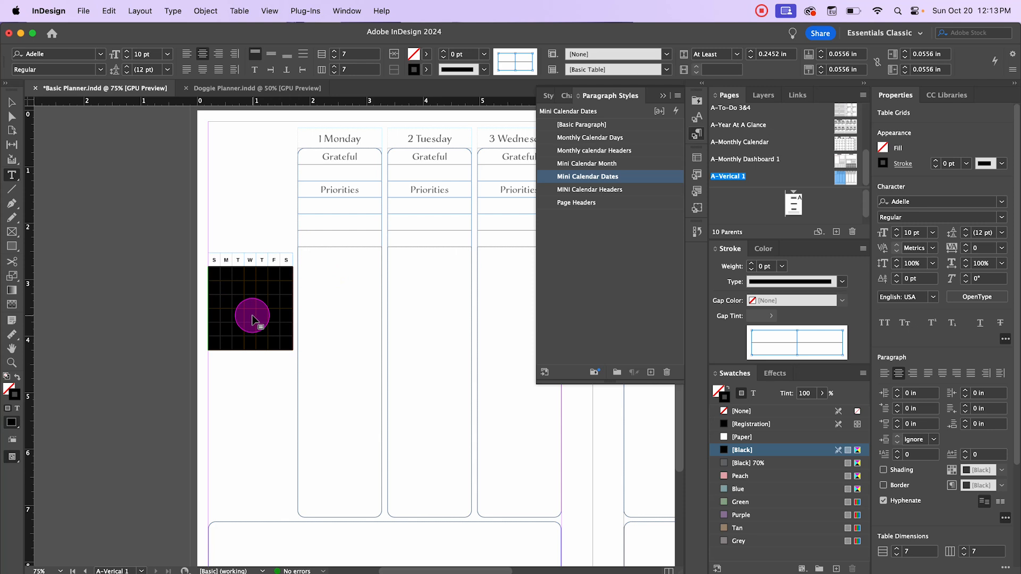
pyautogui.click(898, 237)
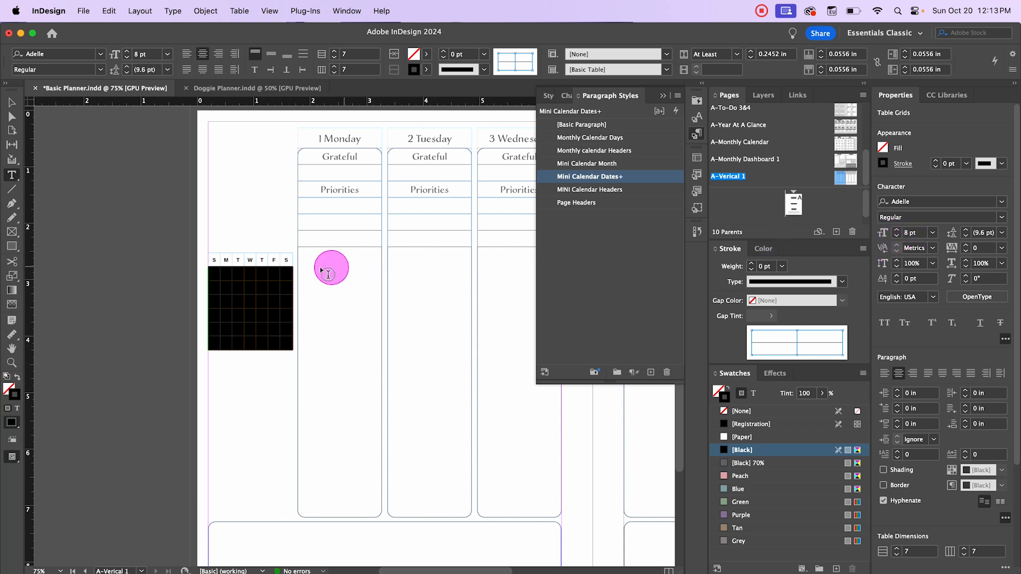
pyautogui.click(249, 260)
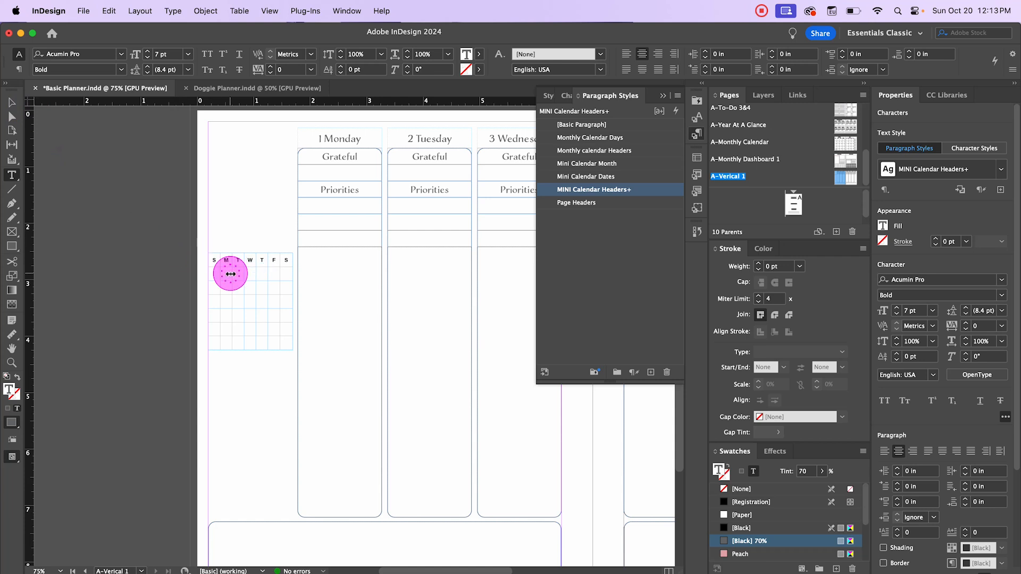
# Fill the mini calendar with the dates 1 to 31, starting in the Monday cell of the first date row
pyautogui.click(227, 273)
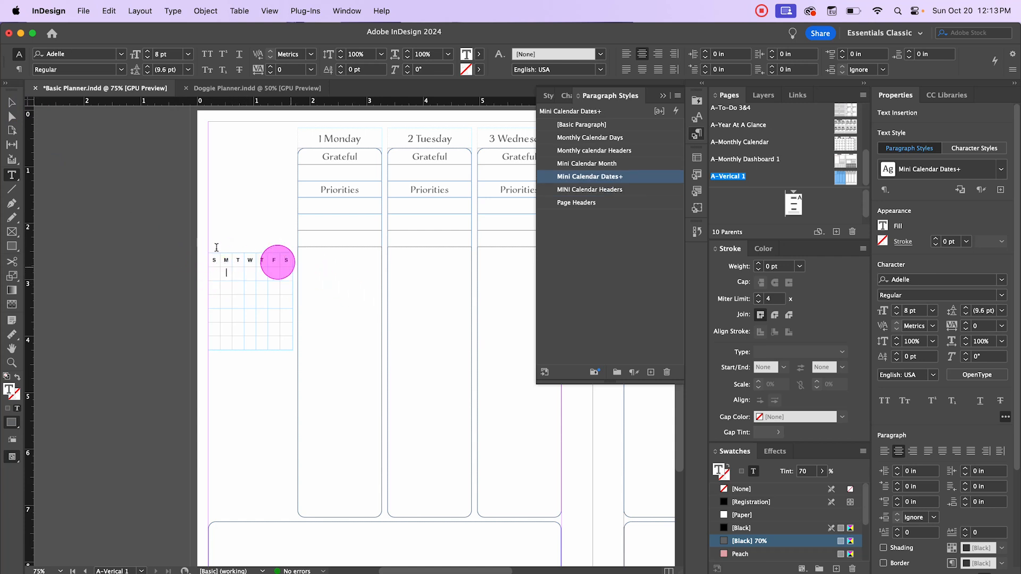
pyautogui.click(240, 242)
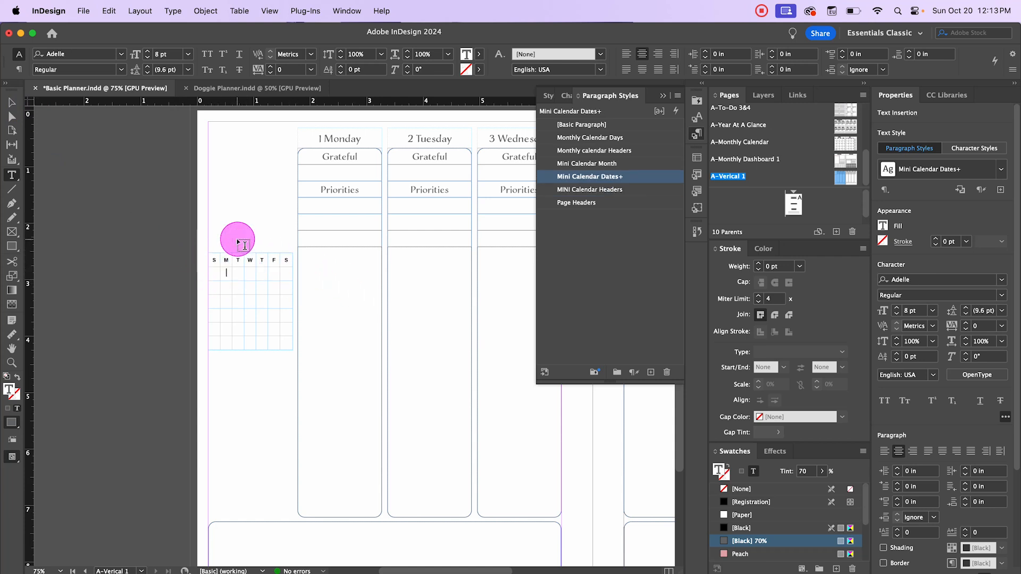
pyautogui.write('1')
pyautogui.press('Tab')
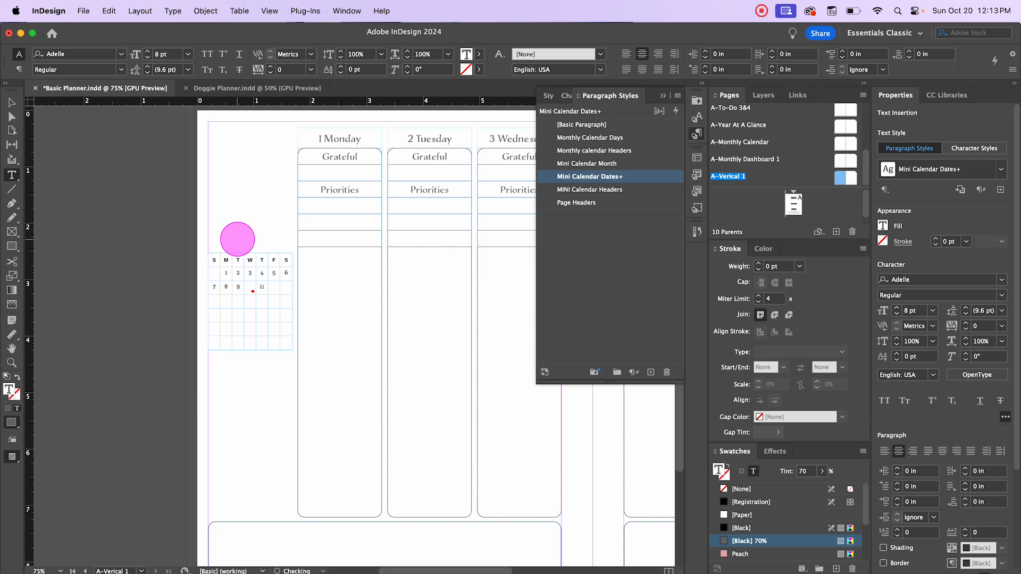
pyautogui.press('Tab')
pyautogui.write('13')
pyautogui.press('Tab')
pyautogui.write('16')
pyautogui.press('Tab')
pyautogui.write('18')
pyautogui.press('Tab')
pyautogui.write('19')
pyautogui.press('Tab')
pyautogui.press('Tab')
pyautogui.write('25')
pyautogui.press('Tab')
pyautogui.write('26')
pyautogui.press('Tab')
pyautogui.write('2')
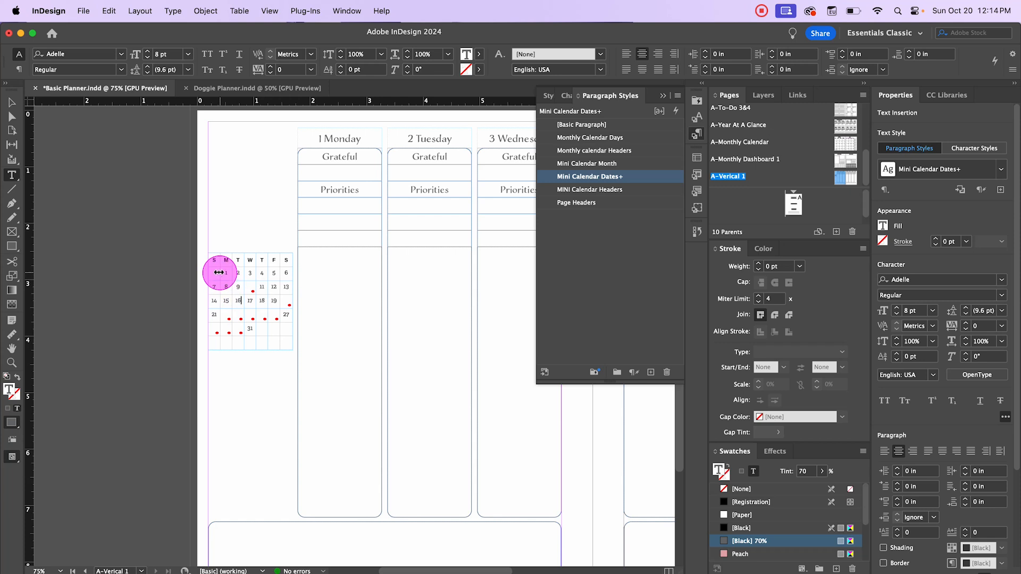
# Set the text size of all mini calendar date cells to 6 pt so every date fits
pyautogui.moveTo(219, 275)
pyautogui.mouseDown()
pyautogui.moveTo(276, 306)
pyautogui.moveTo(277, 341)
pyautogui.moveTo(289, 342)
pyautogui.mouseUp()
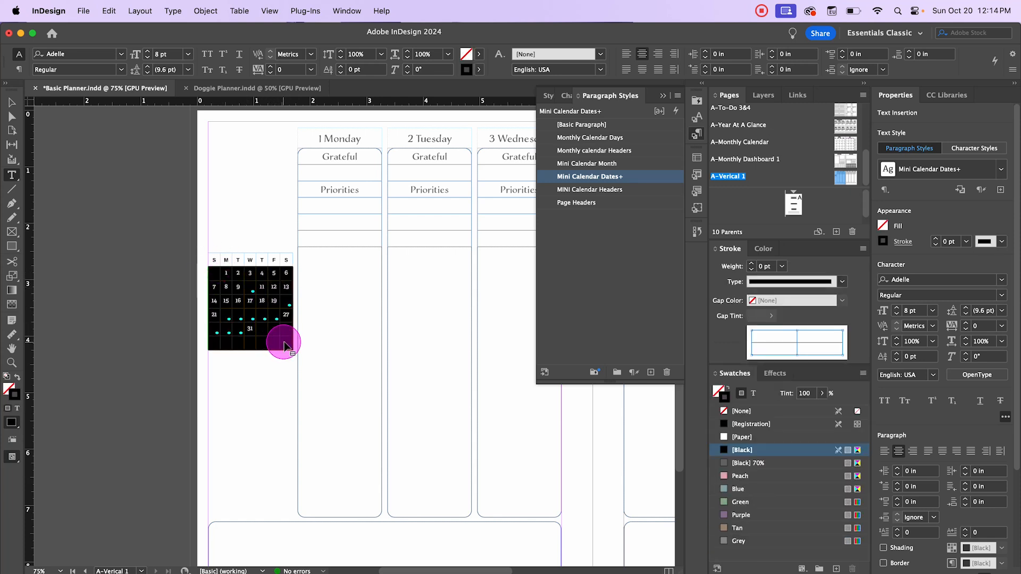
pyautogui.click(897, 236)
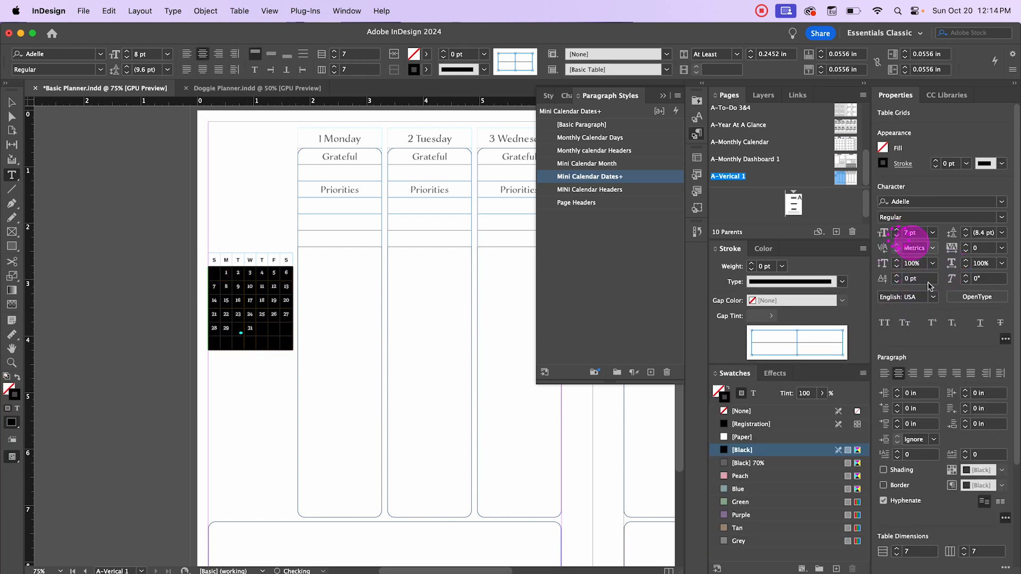
pyautogui.click(898, 237)
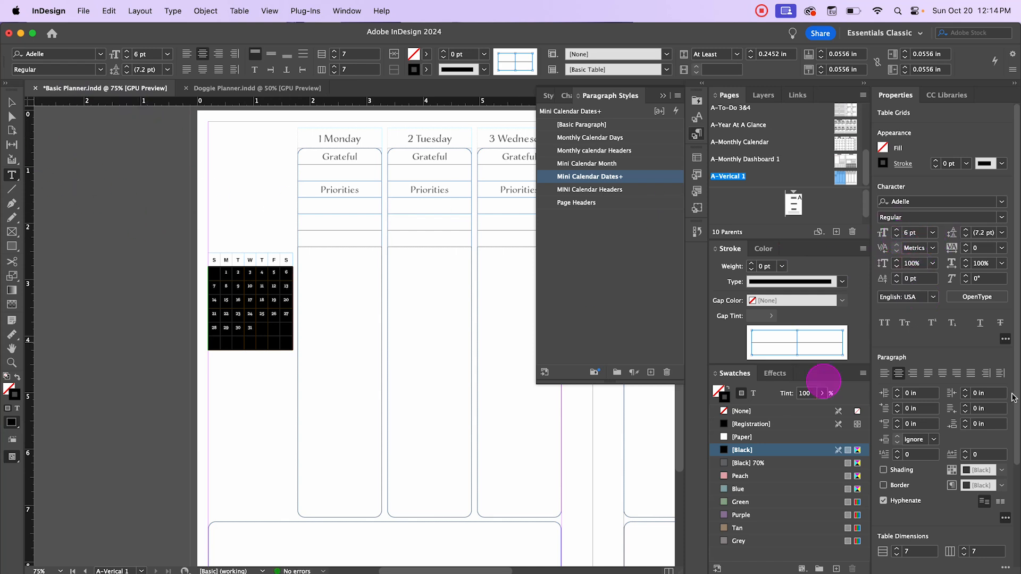
# Set the vertical justification of all mini calendar date cells to Align Center
pyautogui.rightClick(221, 287)
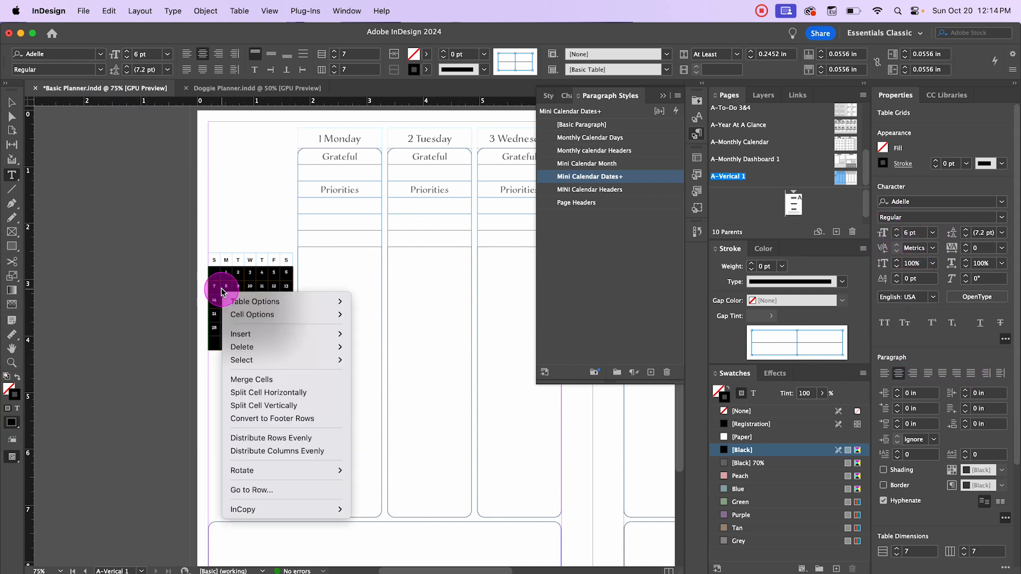
pyautogui.click(263, 317)
pyautogui.click(407, 315)
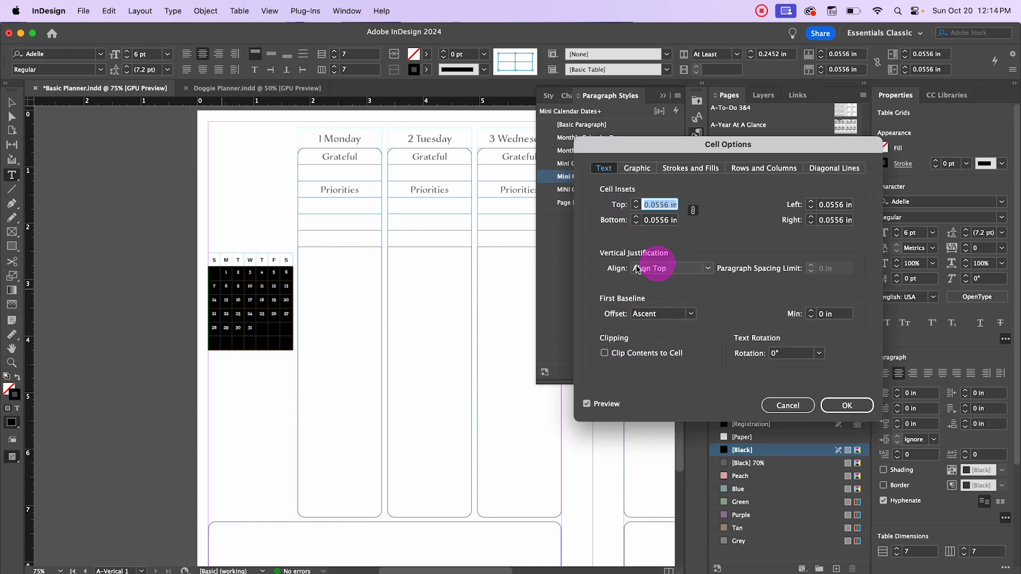
pyautogui.click(686, 271)
pyautogui.click(664, 293)
pyautogui.click(846, 405)
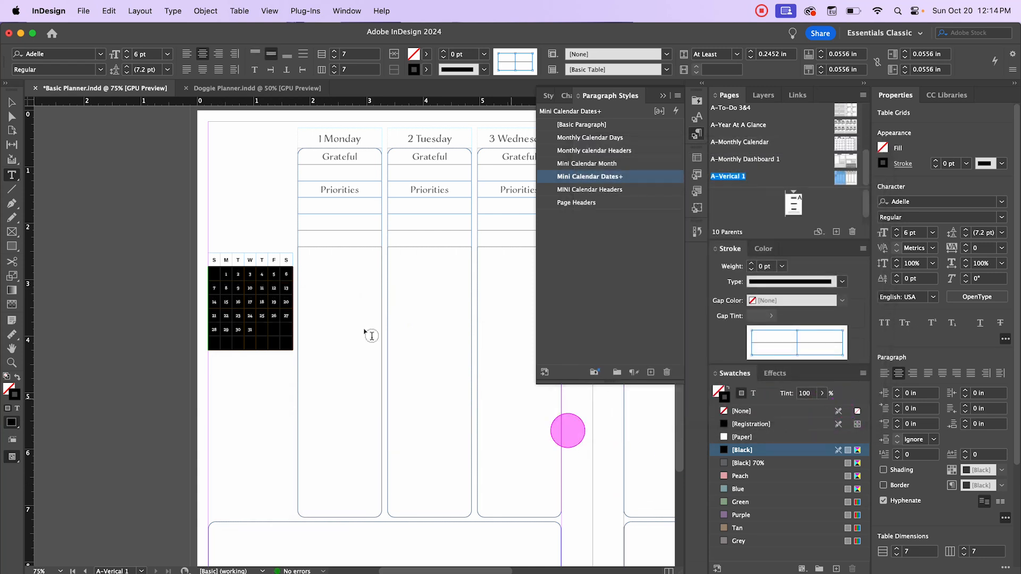
pyautogui.click(11, 101)
pyautogui.click(142, 210)
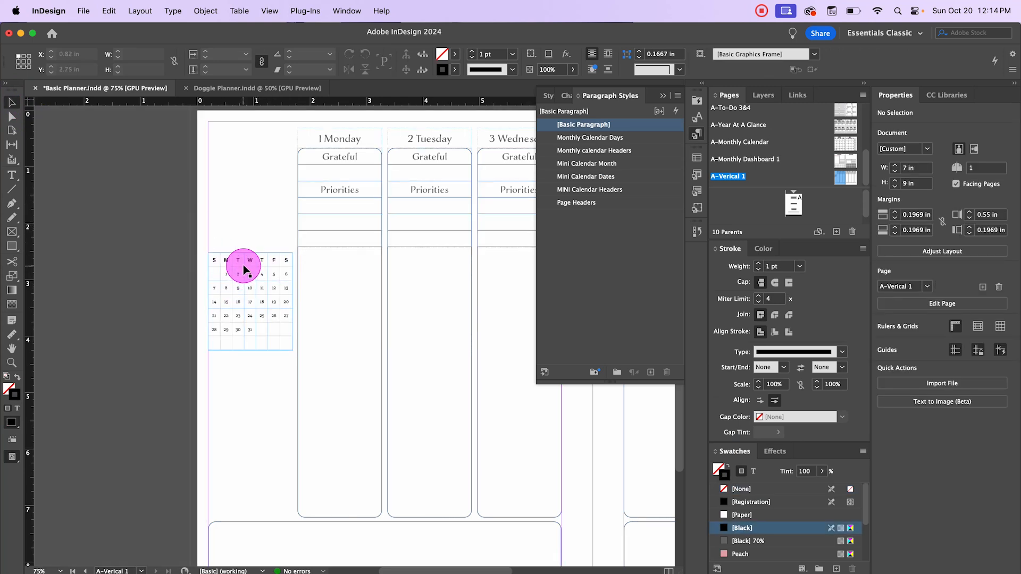
# Set the stroke weight of the mini calendar's weekday initials row to 1 pt on its upper and lower borders
pyautogui.scroll(2, 243, 267)
pyautogui.scroll(1, 243, 267)
pyautogui.press('w')
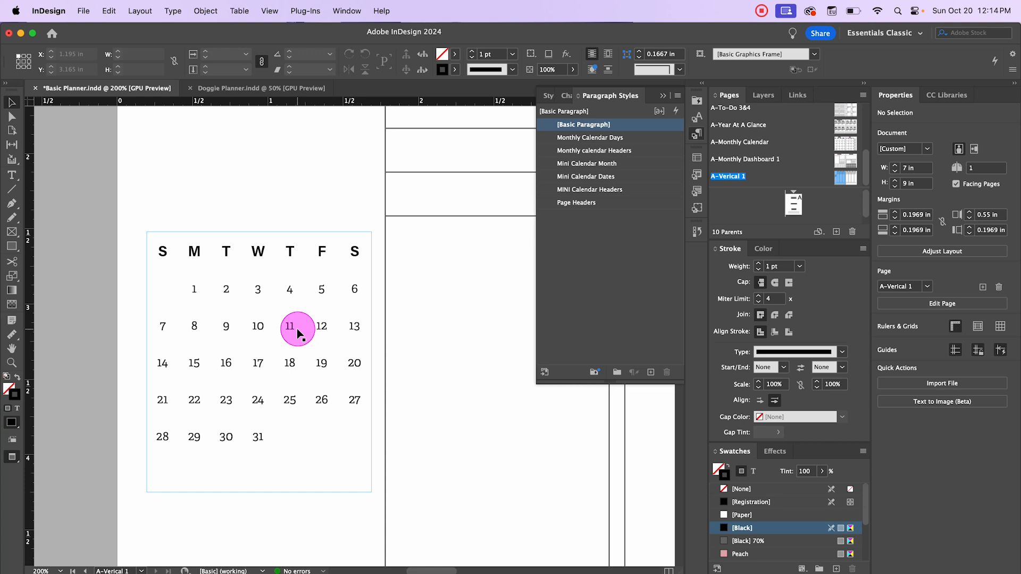
pyautogui.click(158, 247)
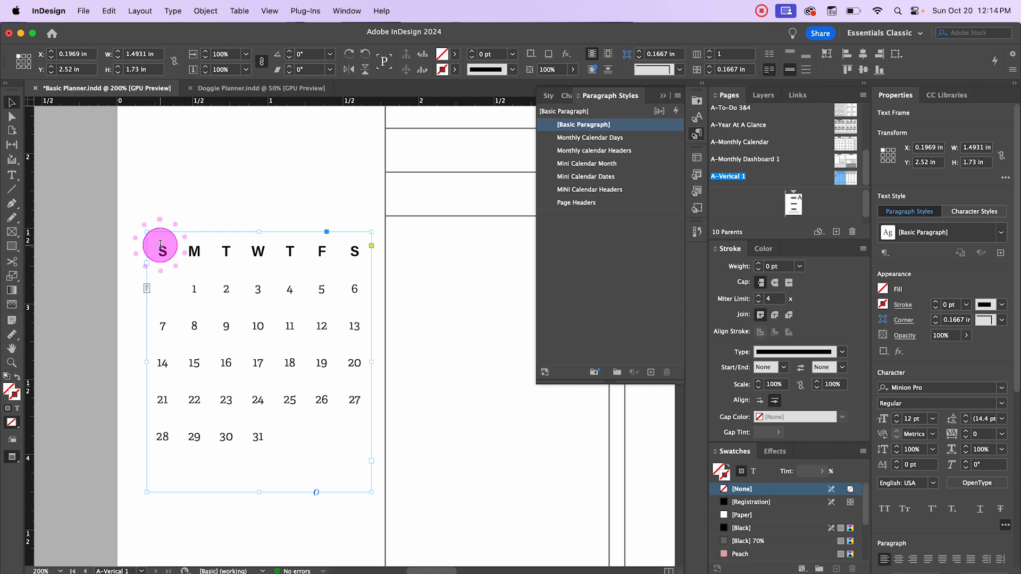
pyautogui.doubleClick(160, 244)
pyautogui.moveTo(160, 244); pyautogui.dragTo(353, 246)
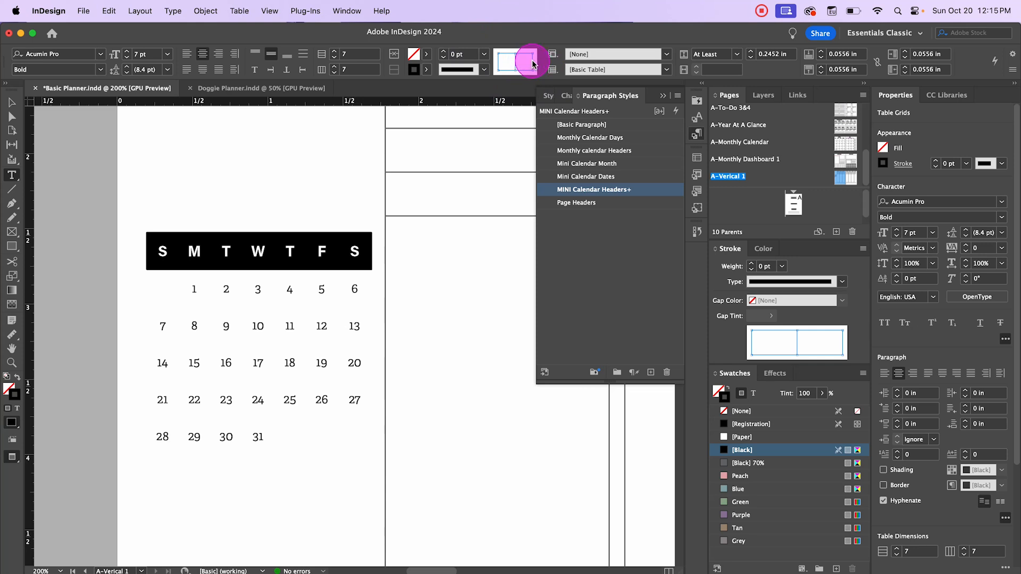
pyautogui.click(484, 54)
pyautogui.click(475, 114)
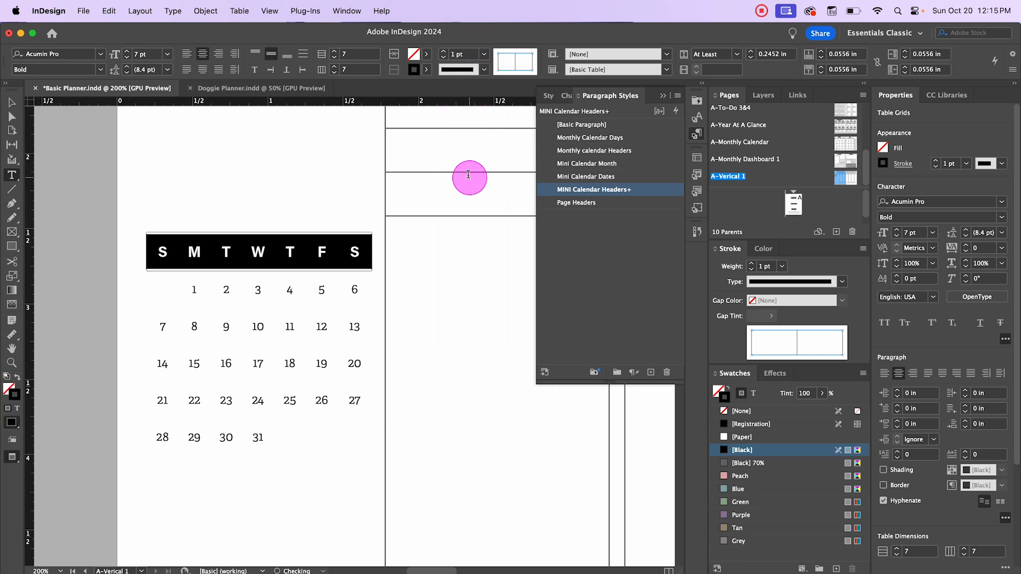
# Color the border strokes of the mini calendar's weekday initials row with the Peach swatch
pyautogui.click(426, 69)
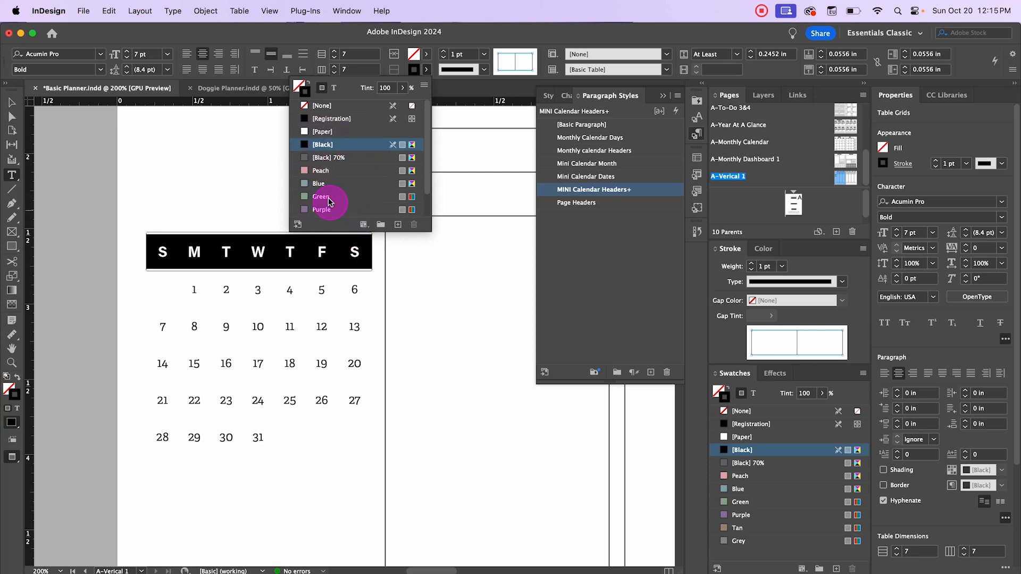
pyautogui.click(322, 171)
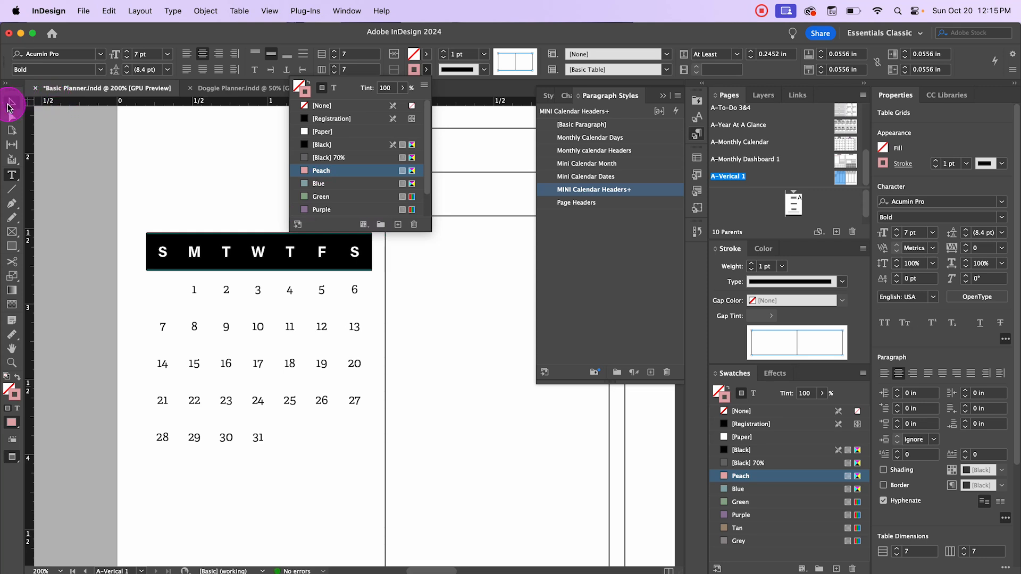
pyautogui.click(12, 106)
pyautogui.click(137, 201)
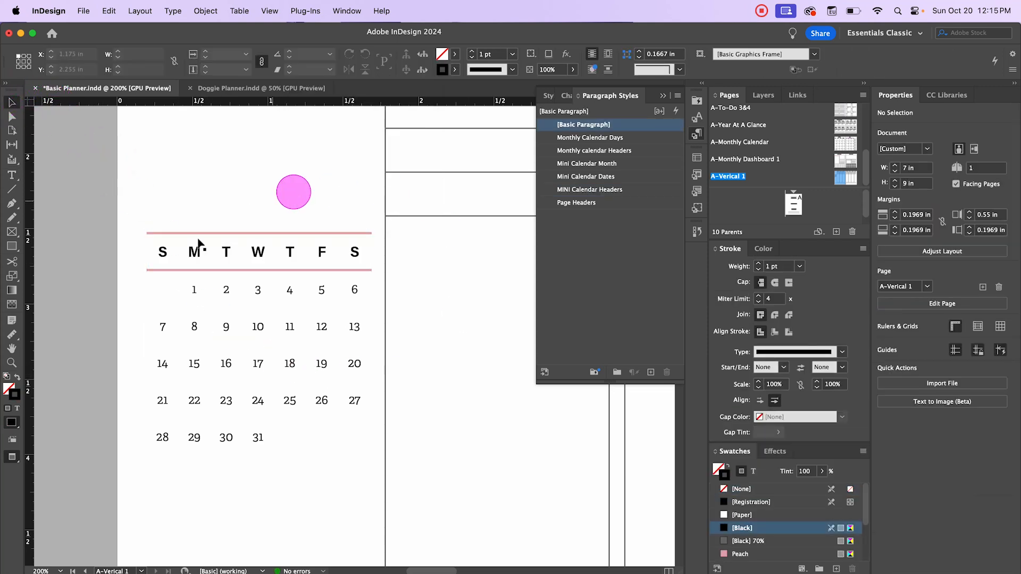
# Move the mini calendar up beside the Monday column, aligning its upper edge with the Grateful box and leaving title space above
pyautogui.scroll(-3, 285, 258)
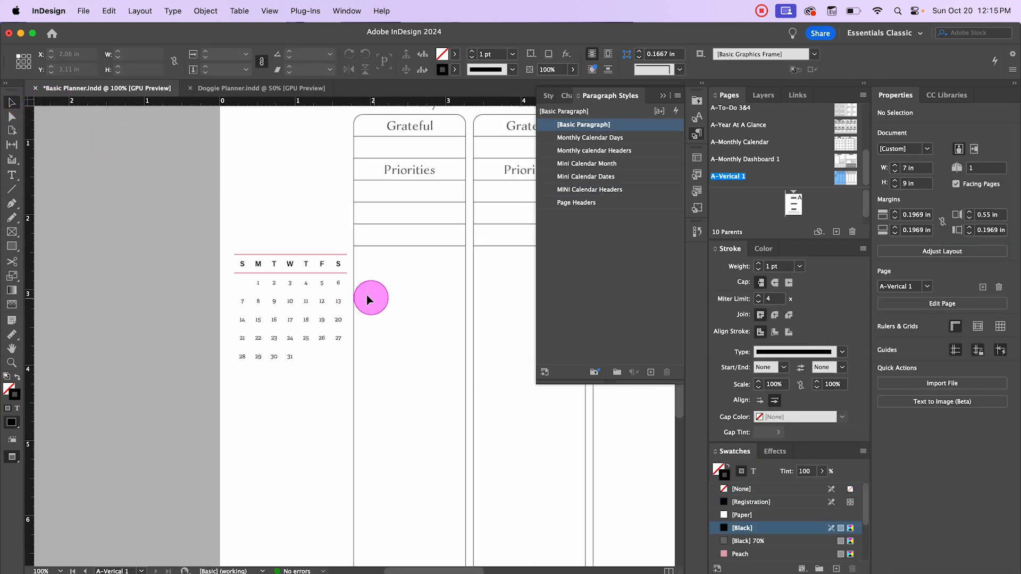
pyautogui.scroll(3, 292, 282)
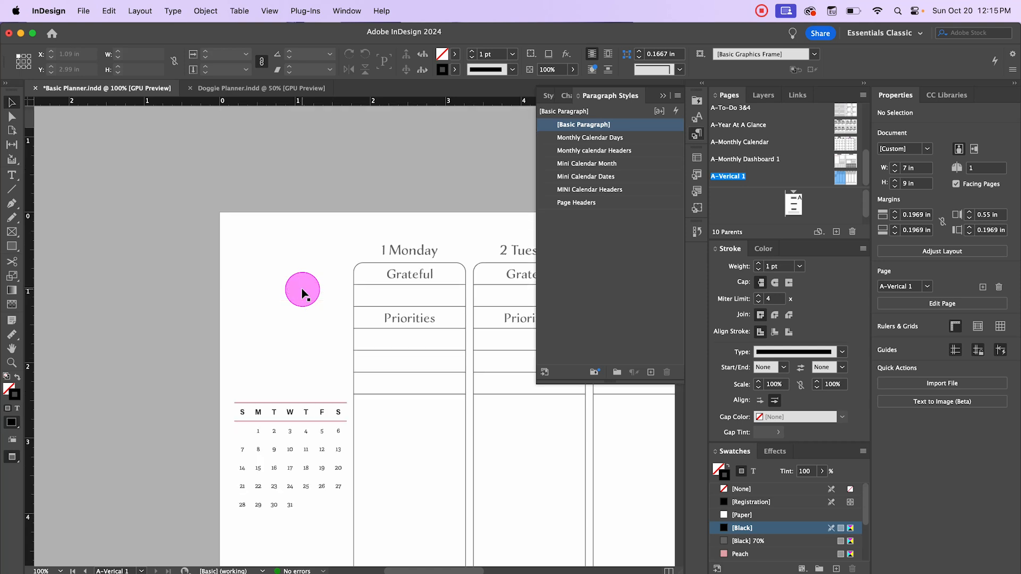
pyautogui.click(309, 413)
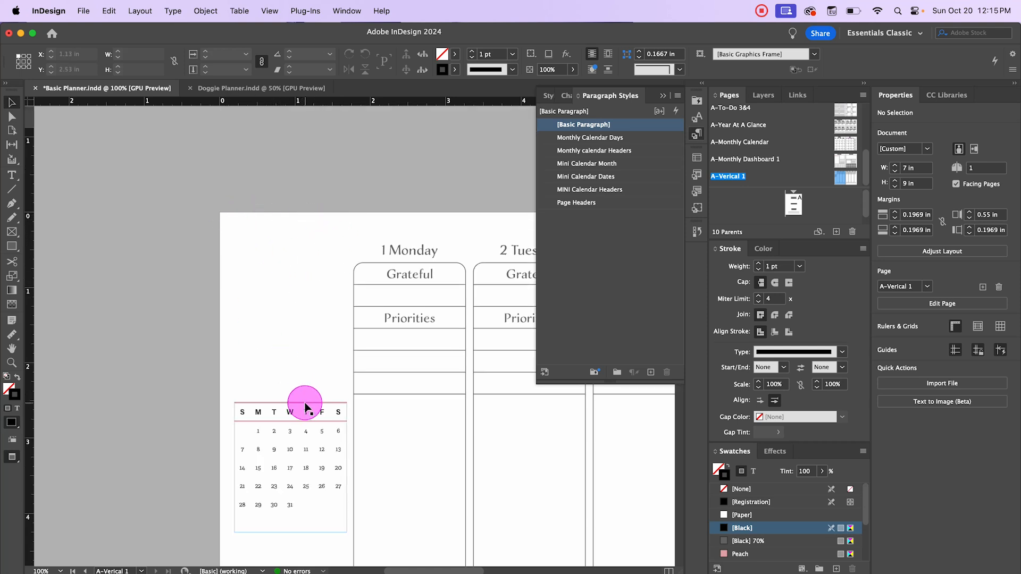
pyautogui.moveTo(308, 414); pyautogui.dragTo(301, 278)
pyautogui.click(171, 194)
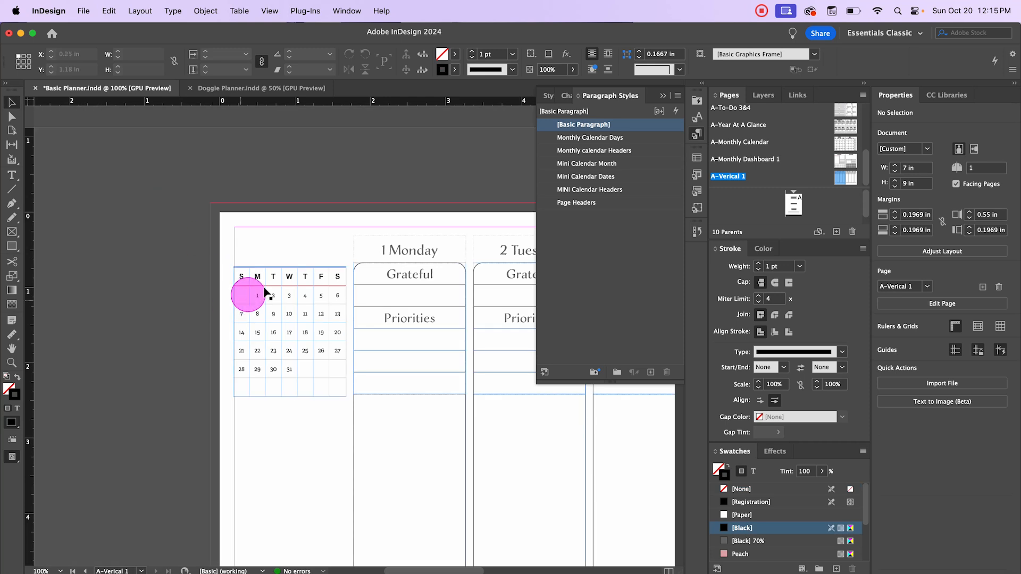
pyautogui.moveTo(294, 266); pyautogui.dragTo(298, 264)
pyautogui.click(222, 194)
# Add a text frame directly above the mini calendar, matching its width, containing the title "January ‘25"
pyautogui.click(11, 175)
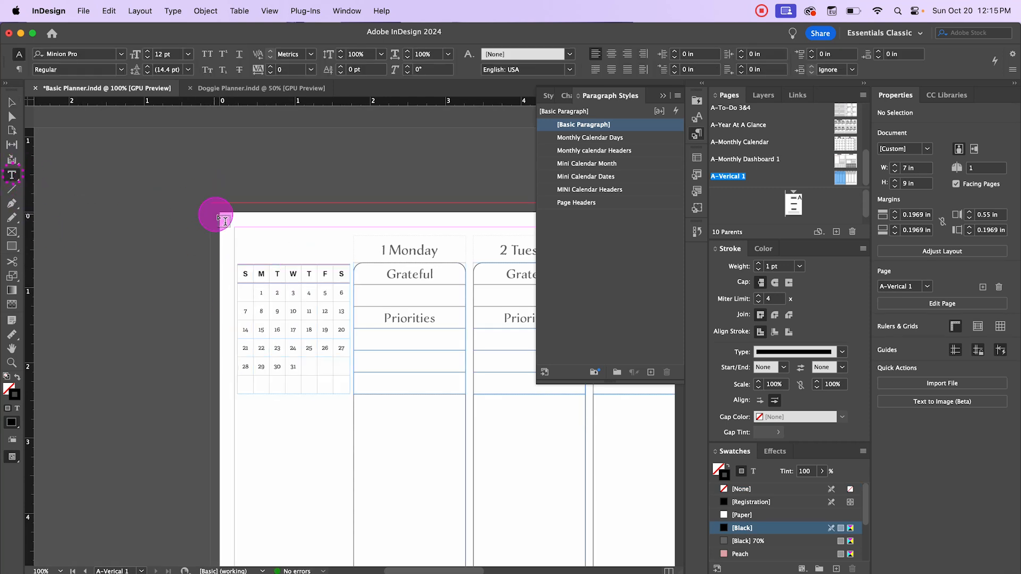
pyautogui.moveTo(235, 239); pyautogui.dragTo(354, 265)
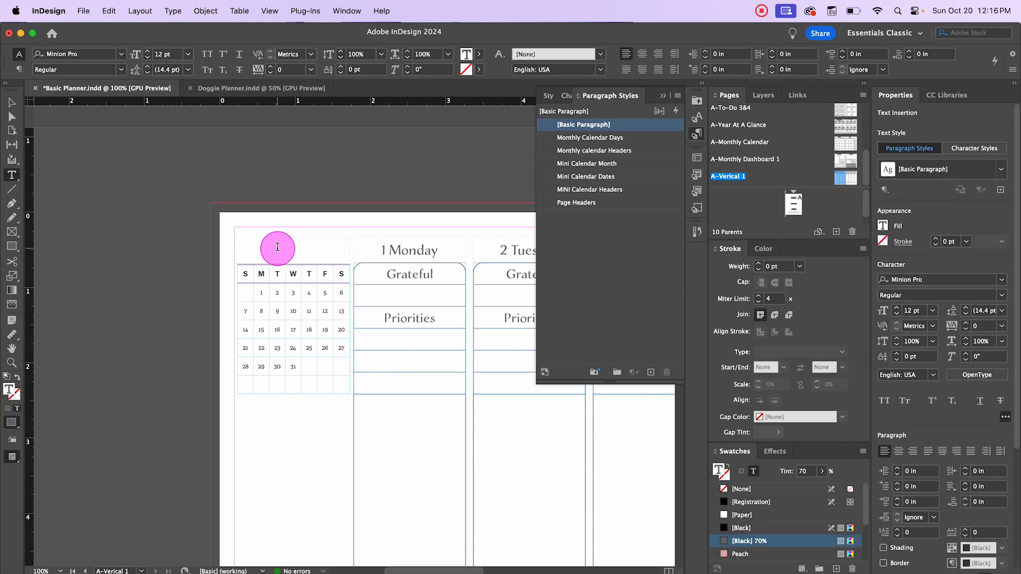
pyautogui.write('January ‘25')
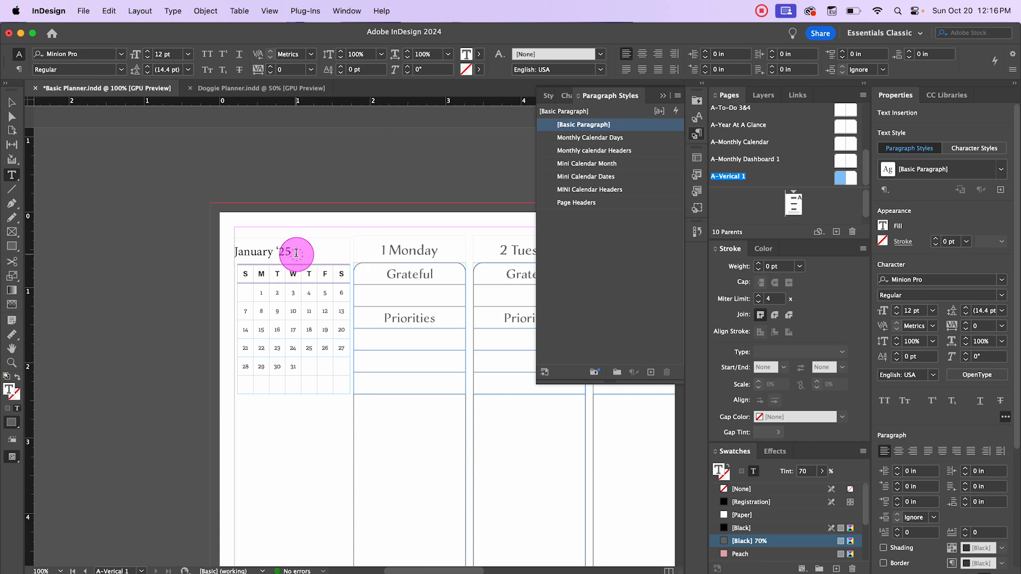
# Apply the Mini Calendar Month paragraph style to the "January ‘25" title
pyautogui.moveTo(297, 251); pyautogui.dragTo(234, 252)
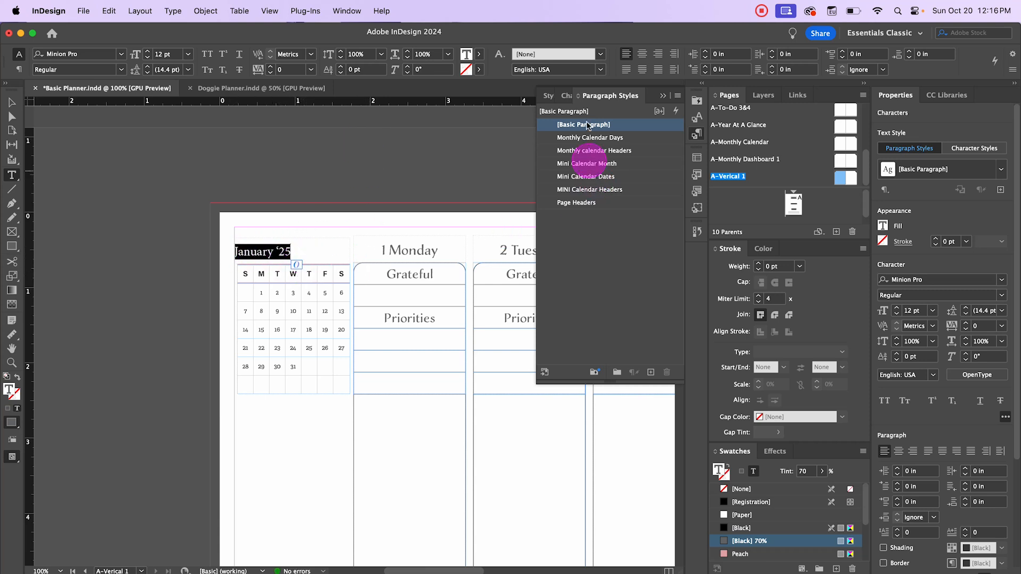
pyautogui.click(600, 164)
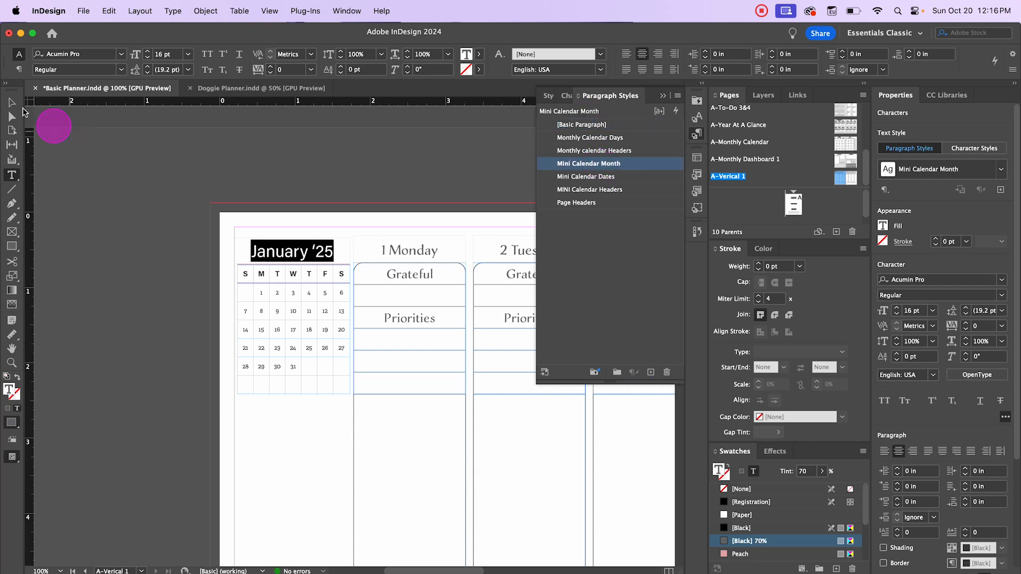
pyautogui.click(12, 102)
pyautogui.click(143, 344)
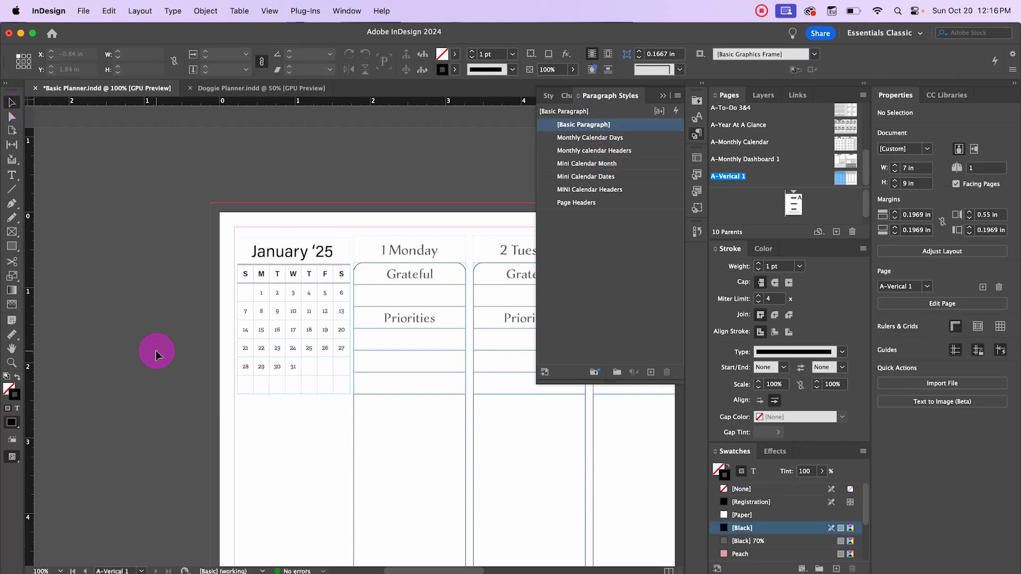
# Create a table with 20 body rows and 1 column beneath the mini calendar, about 1.49 by 4.71 in, ending level with the day columns
pyautogui.press('super+minus')
pyautogui.press('super+minus')
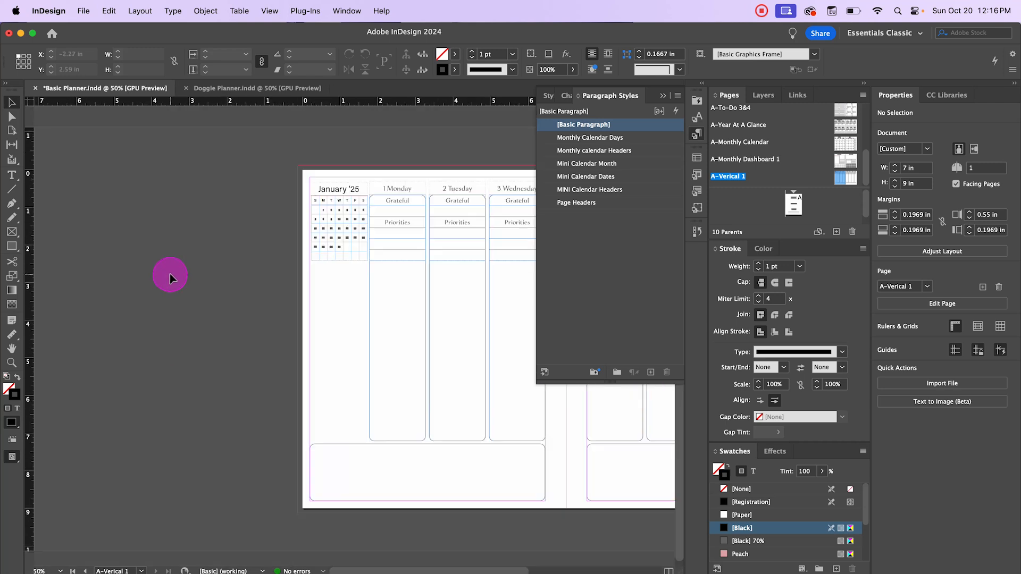
pyautogui.moveTo(193, 278); pyautogui.dragTo(112, 273)
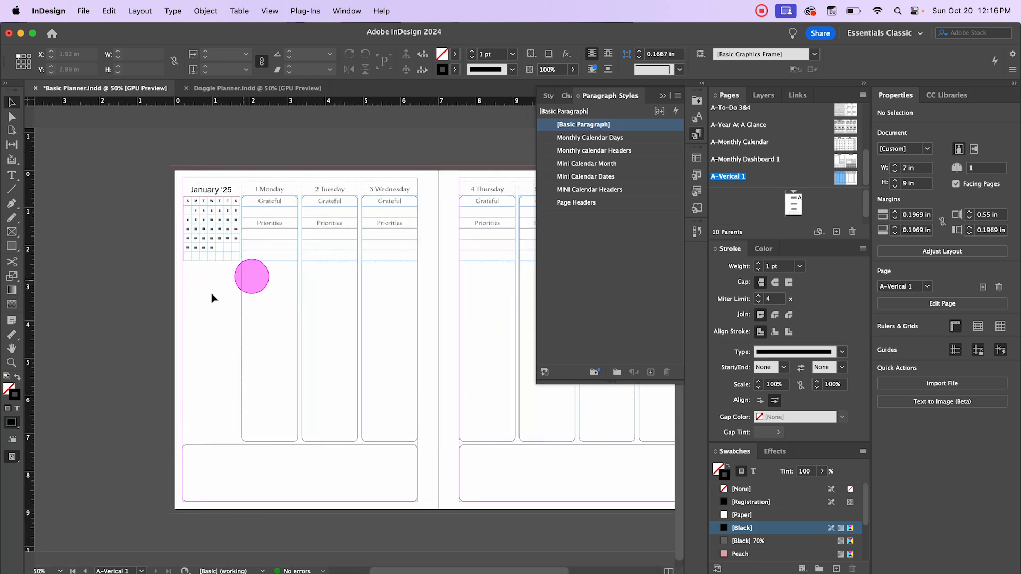
pyautogui.scroll(1, 114, 260)
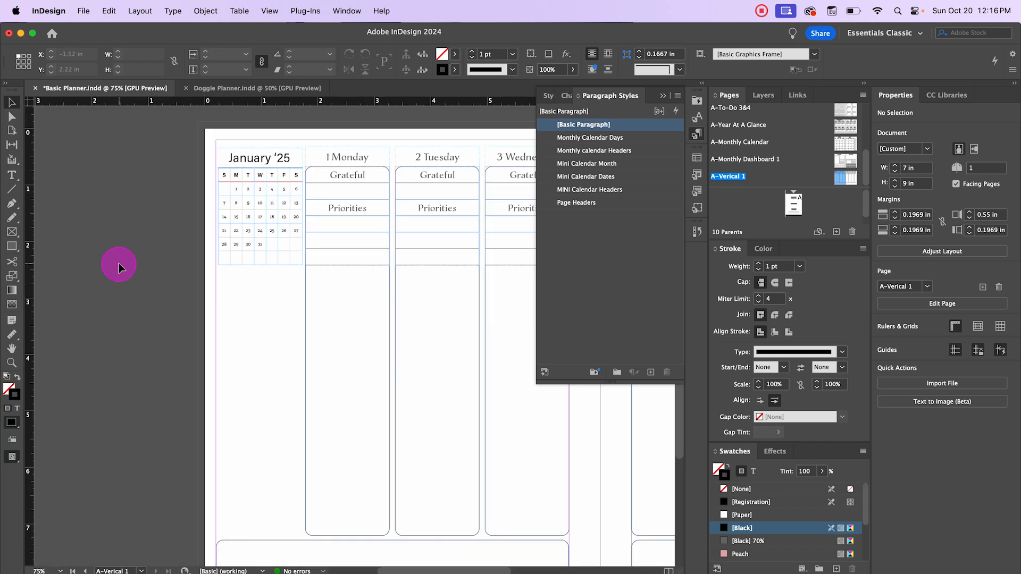
pyautogui.click(247, 13)
pyautogui.click(256, 27)
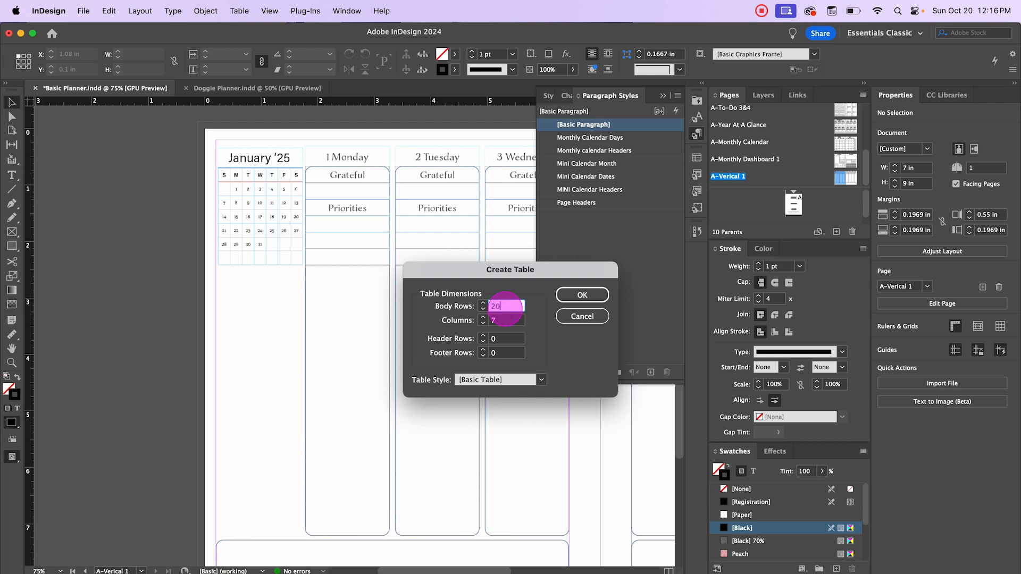
pyautogui.press('Tab')
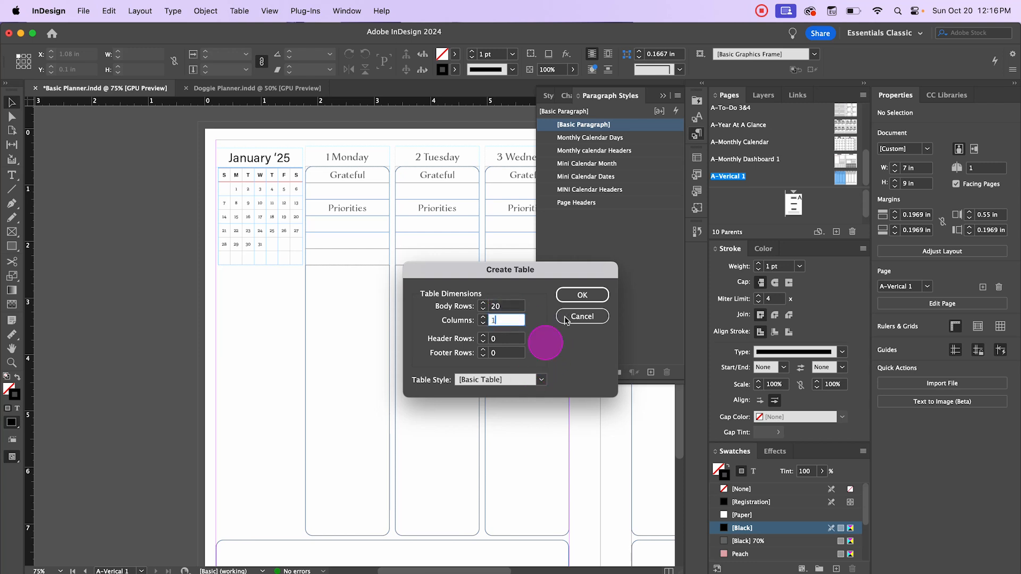
pyautogui.click(581, 296)
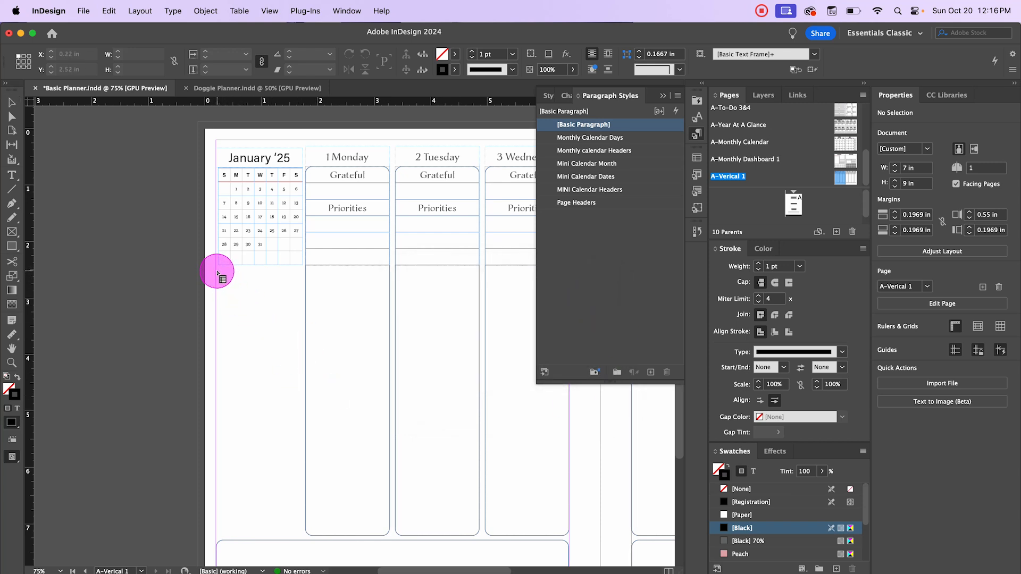
pyautogui.moveTo(218, 270); pyautogui.dragTo(302, 535)
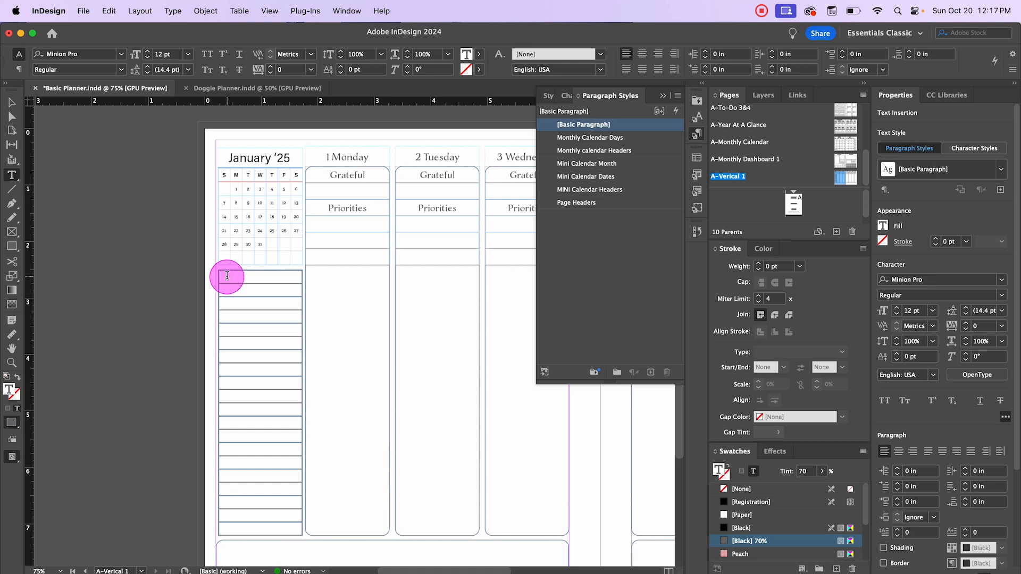
# Apply the Lines cell style to all rows of the table beneath the mini calendar
pyautogui.press('super+alt+a')
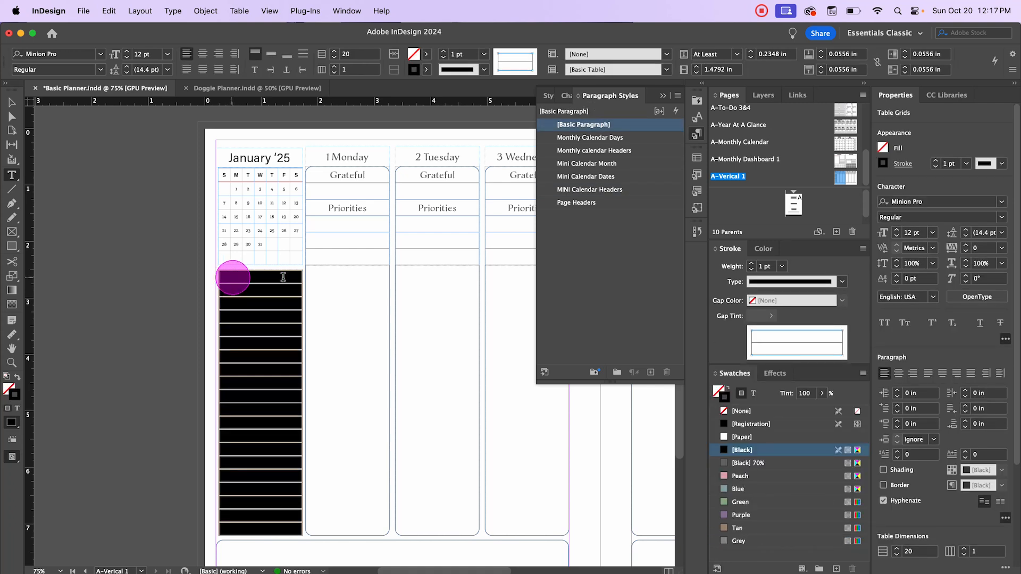
pyautogui.click(697, 160)
pyautogui.click(588, 153)
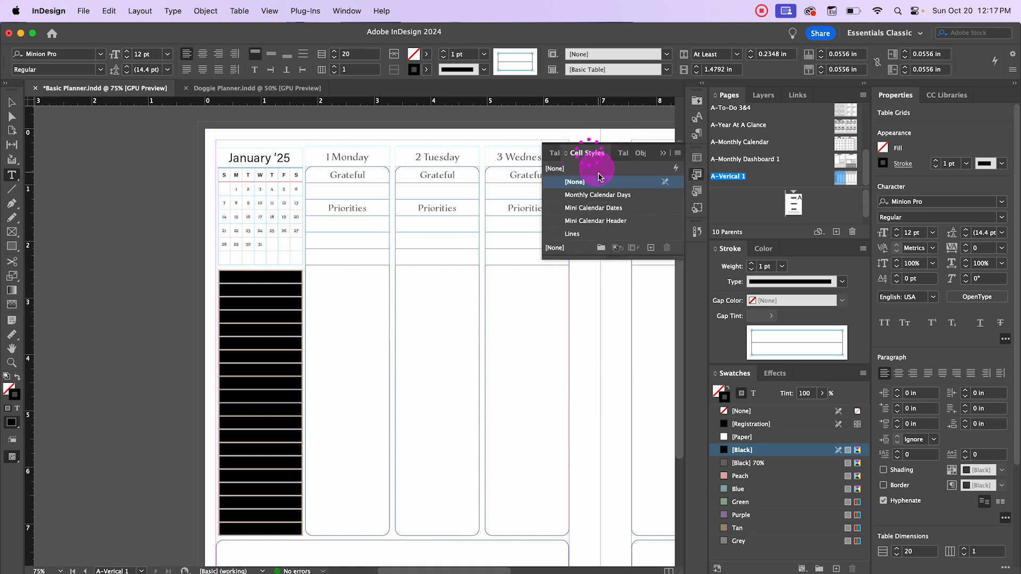
pyautogui.click(574, 234)
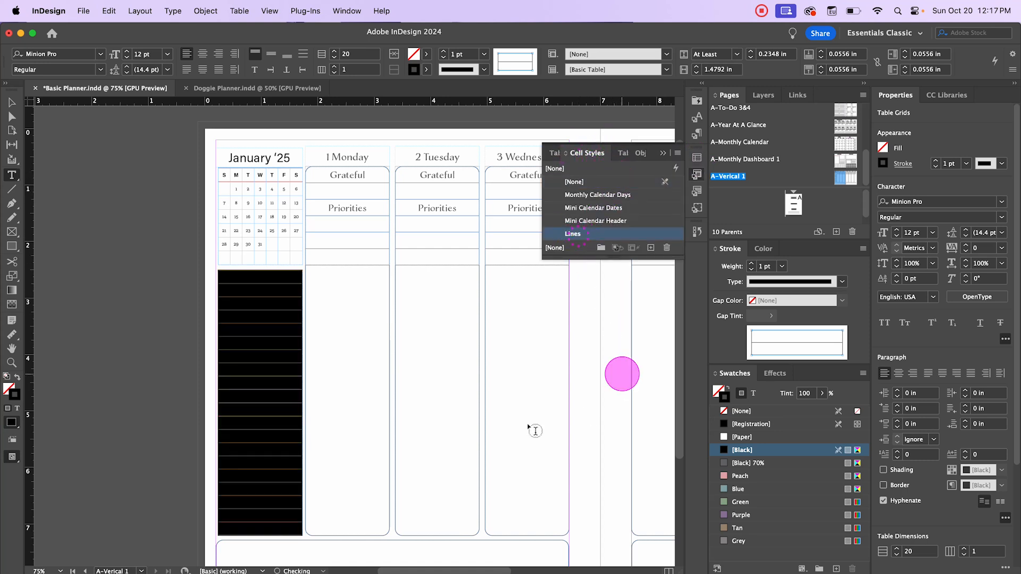
pyautogui.click(12, 103)
pyautogui.click(114, 234)
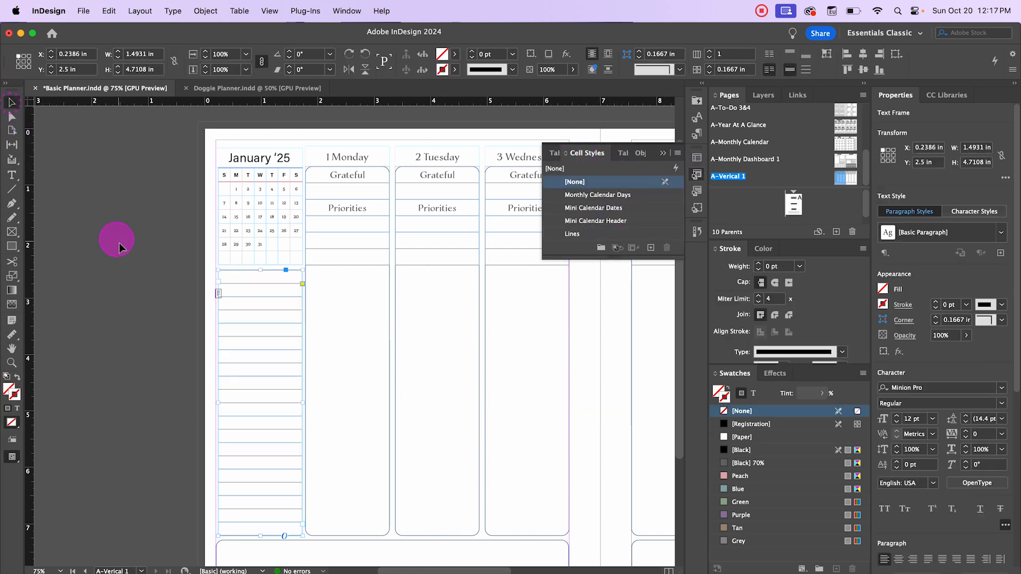
# Set the row height of all rows in the lined table beneath the mini calendar to exactly 7 mm
pyautogui.click(240, 279)
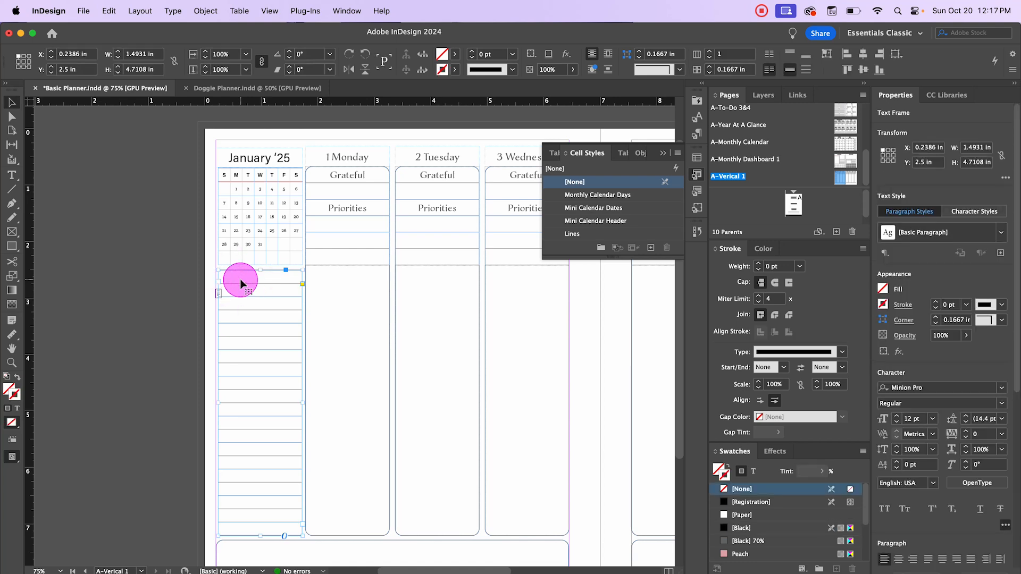
pyautogui.doubleClick(240, 282)
pyautogui.press('super+alt+a')
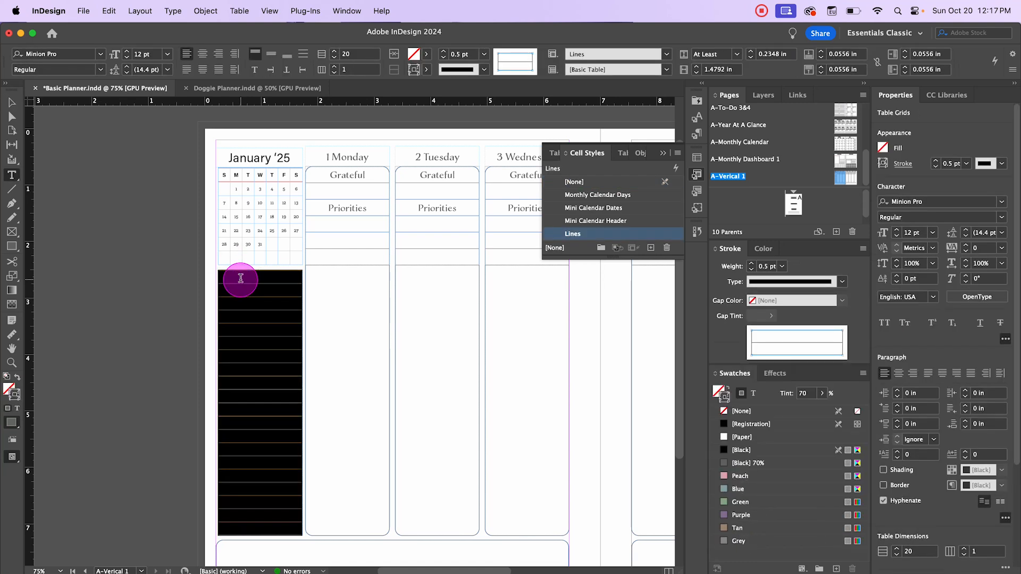
pyautogui.rightClick(240, 279)
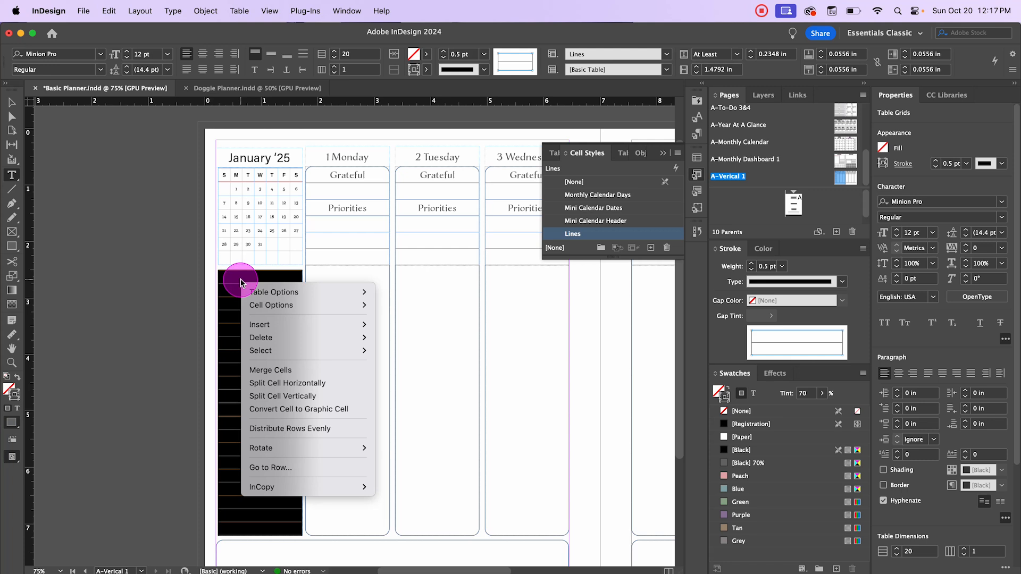
pyautogui.moveTo(318, 304)
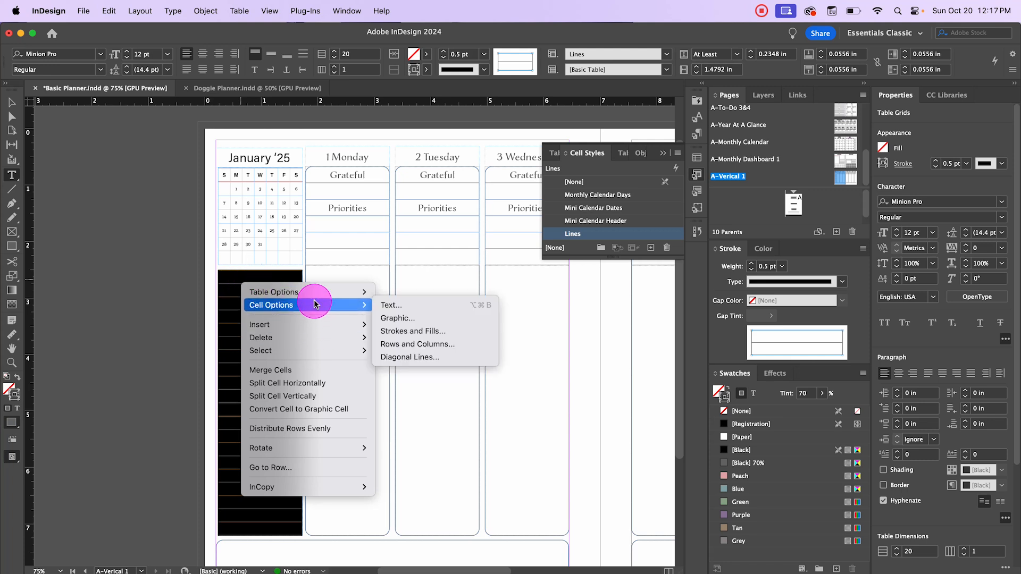
pyautogui.click(445, 343)
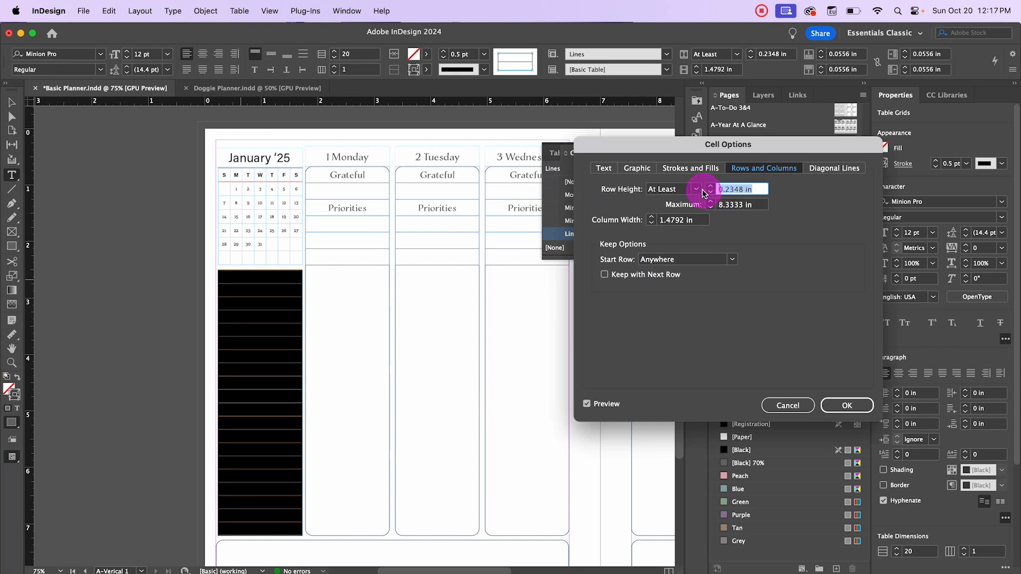
pyautogui.click(695, 190)
pyautogui.click(675, 205)
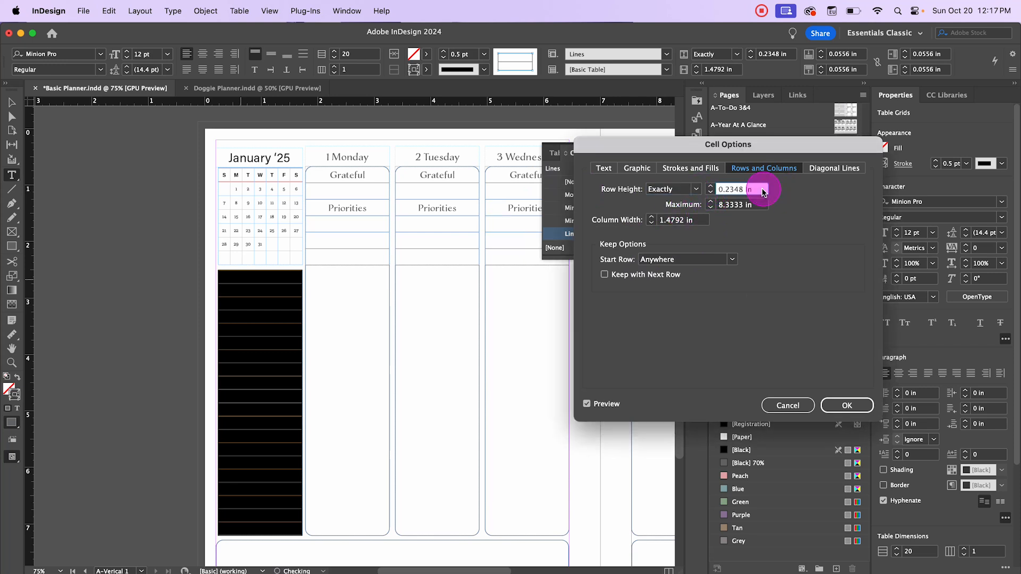
pyautogui.moveTo(764, 193); pyautogui.dragTo(710, 193)
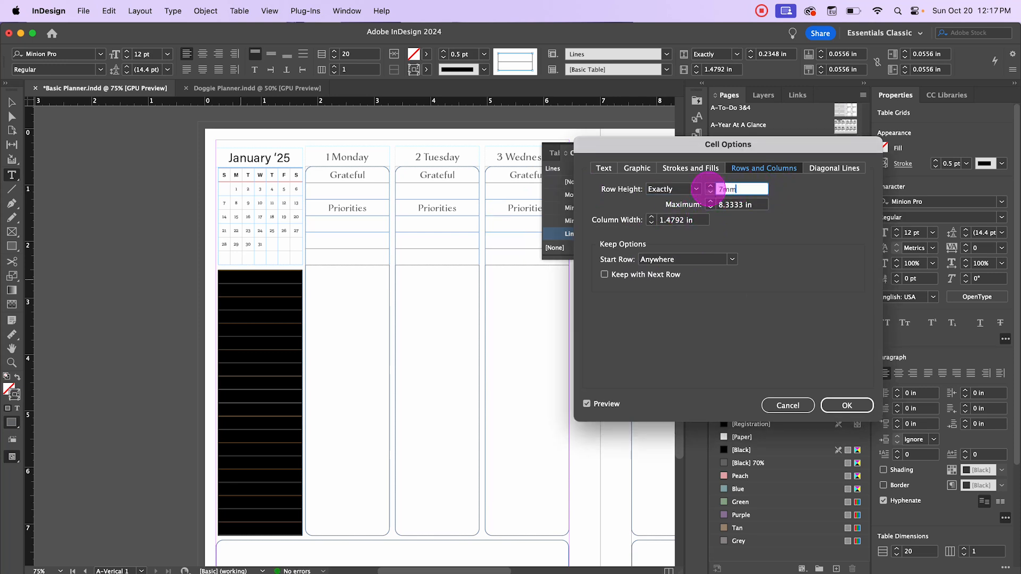
pyautogui.write('7mm')
pyautogui.press('Tab')
pyautogui.click(834, 400)
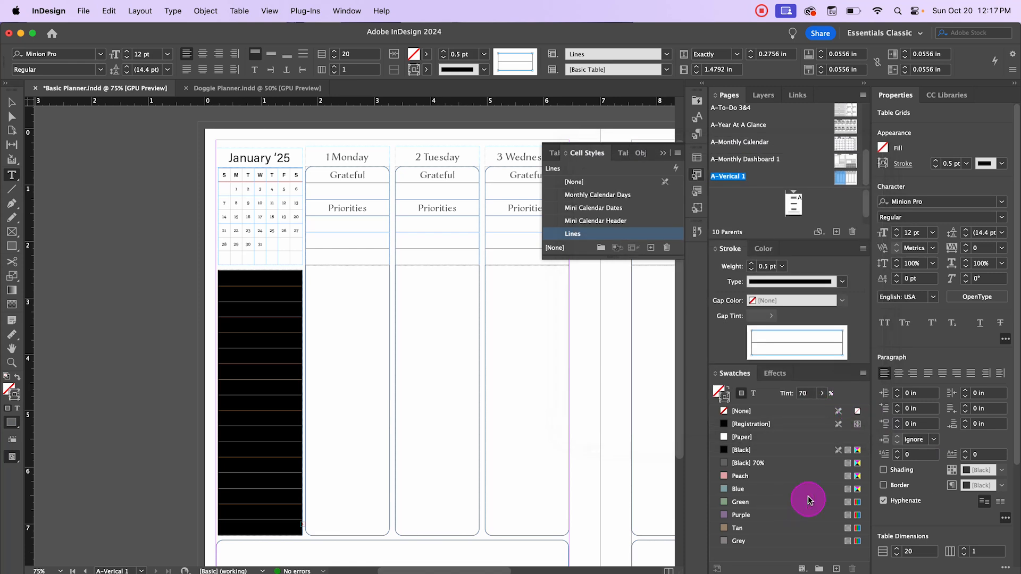
pyautogui.click(12, 102)
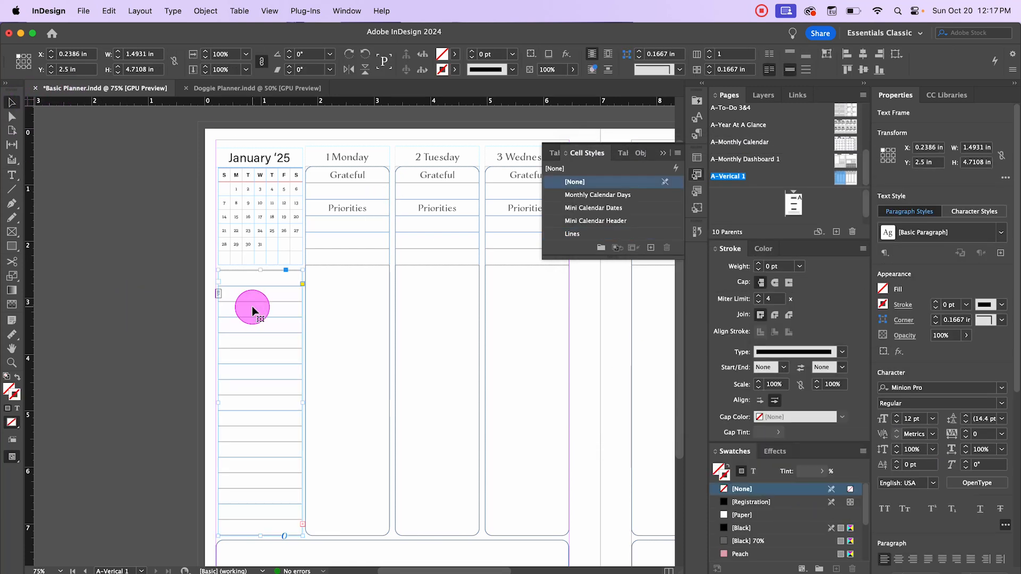
pyautogui.click(126, 308)
pyautogui.press('w')
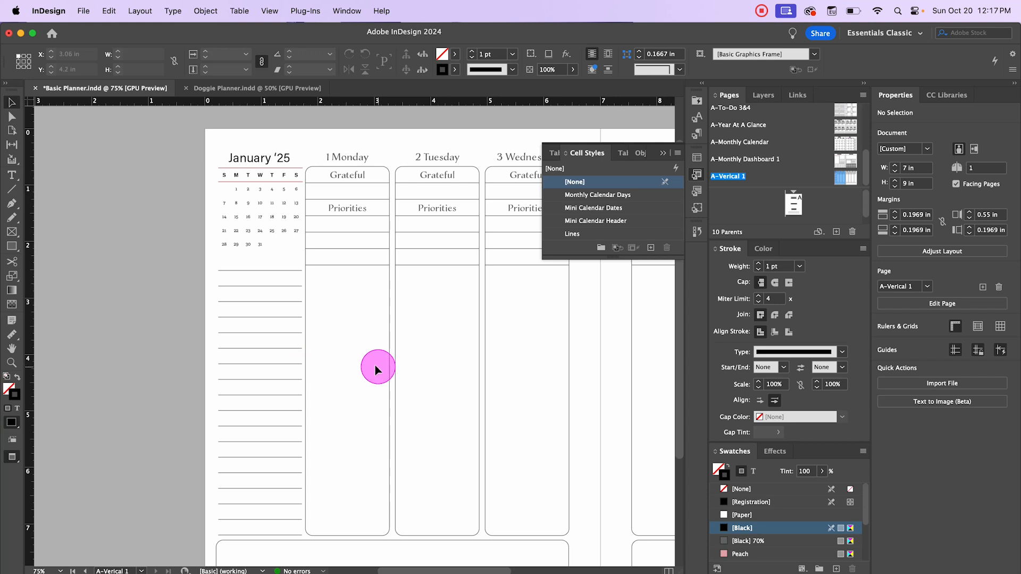
pyautogui.press('w')
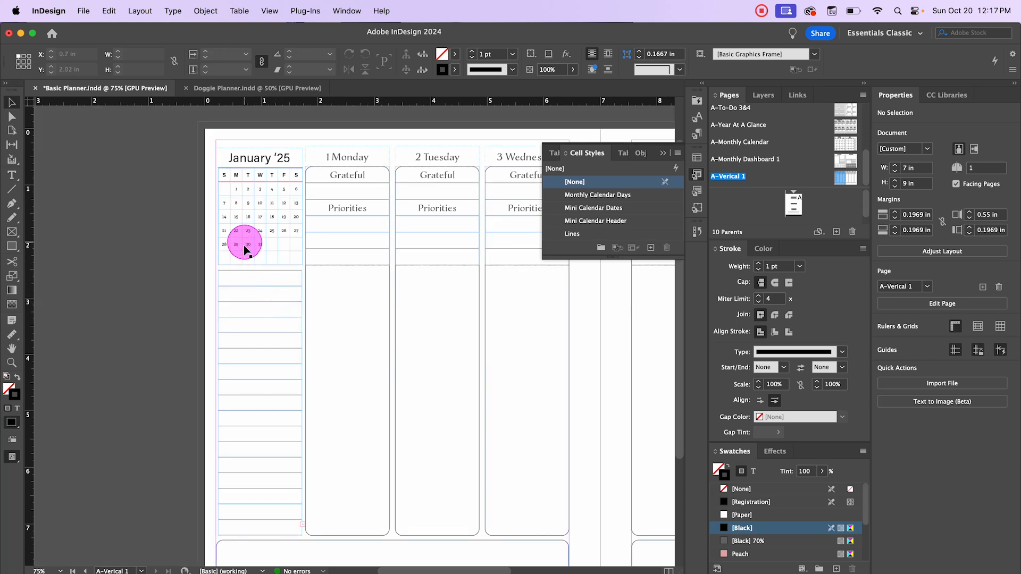
# Remove the top border of the lined table's first row by setting only that edge's stroke to 0 pt
pyautogui.doubleClick(232, 276)
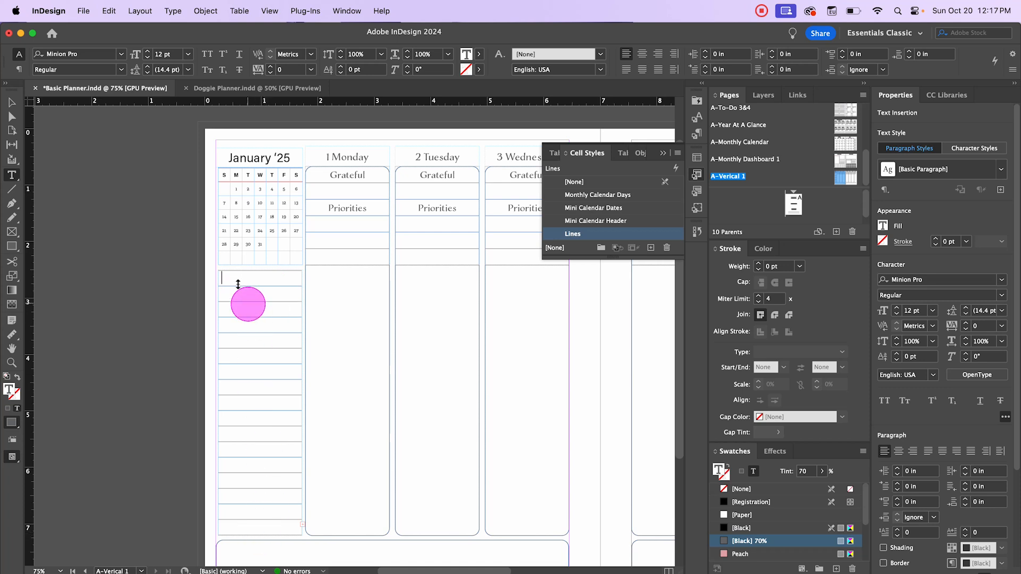
pyautogui.moveTo(226, 276); pyautogui.dragTo(319, 276)
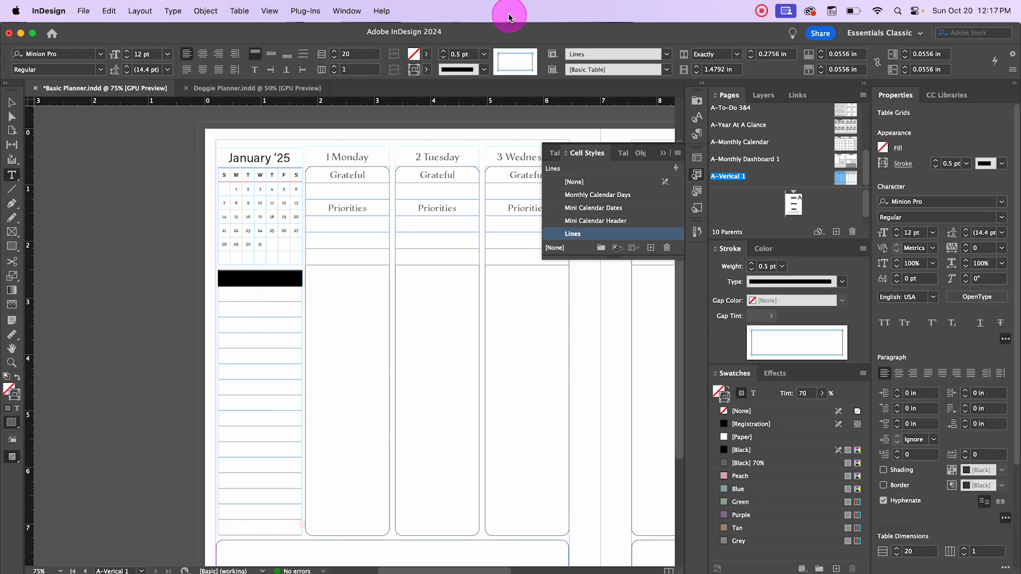
pyautogui.click(520, 73)
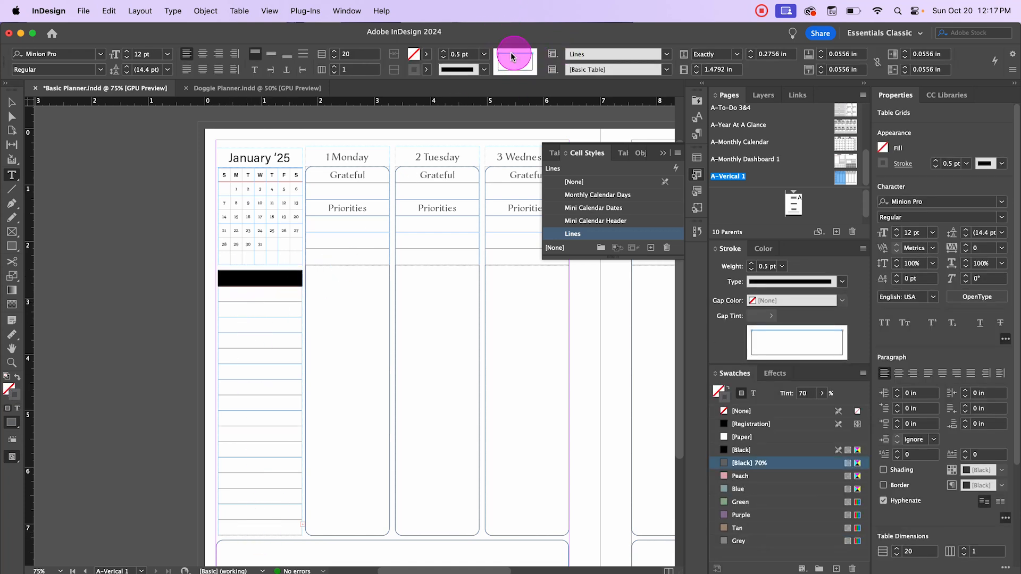
pyautogui.click(484, 54)
pyautogui.click(459, 96)
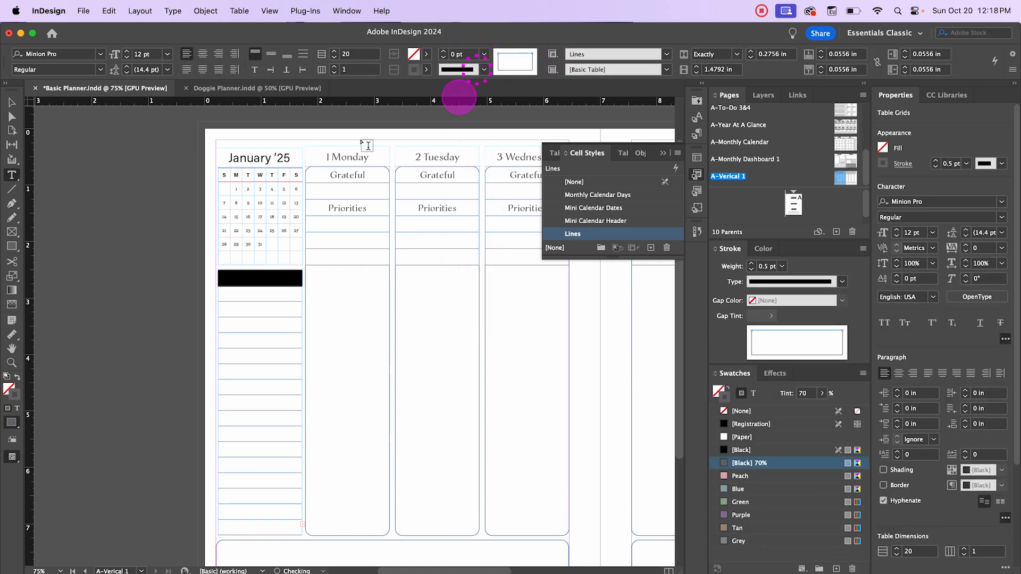
pyautogui.click(13, 102)
pyautogui.click(146, 271)
pyautogui.press('w')
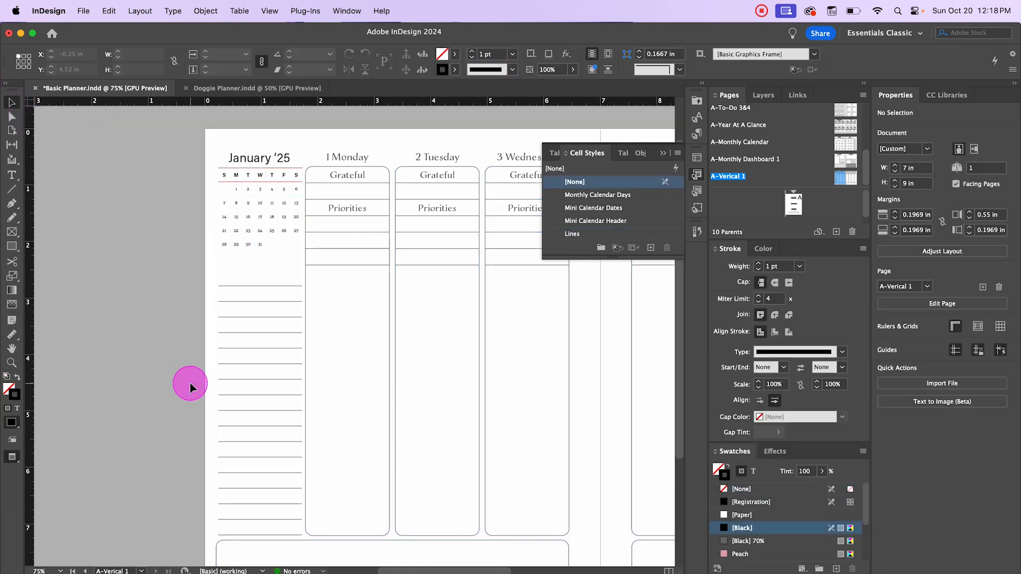
# Add a new blank two-page parent spread and name it "vertical 2"
pyautogui.scroll(-2, 170, 351)
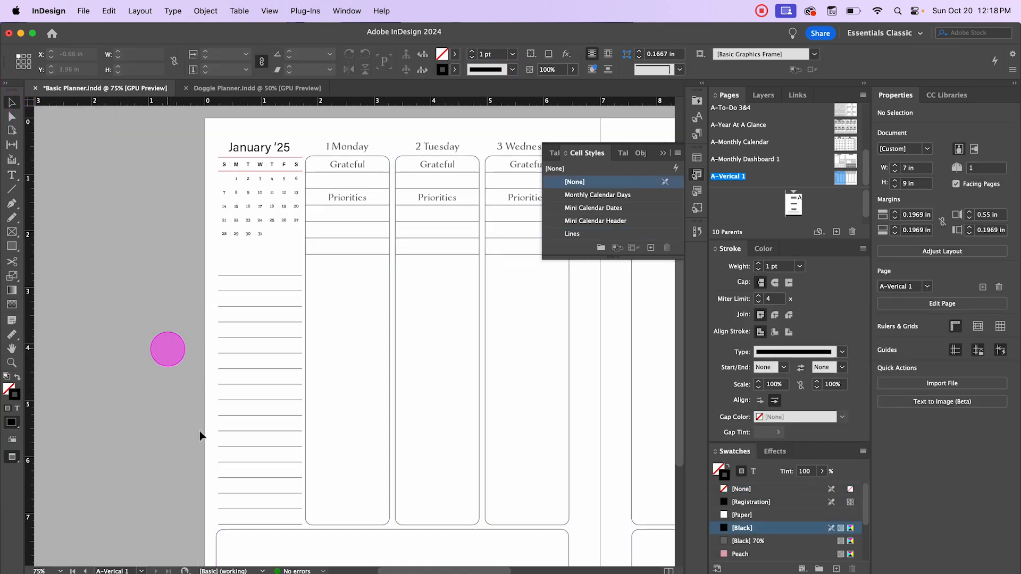
pyautogui.moveTo(208, 346); pyautogui.dragTo(132, 351)
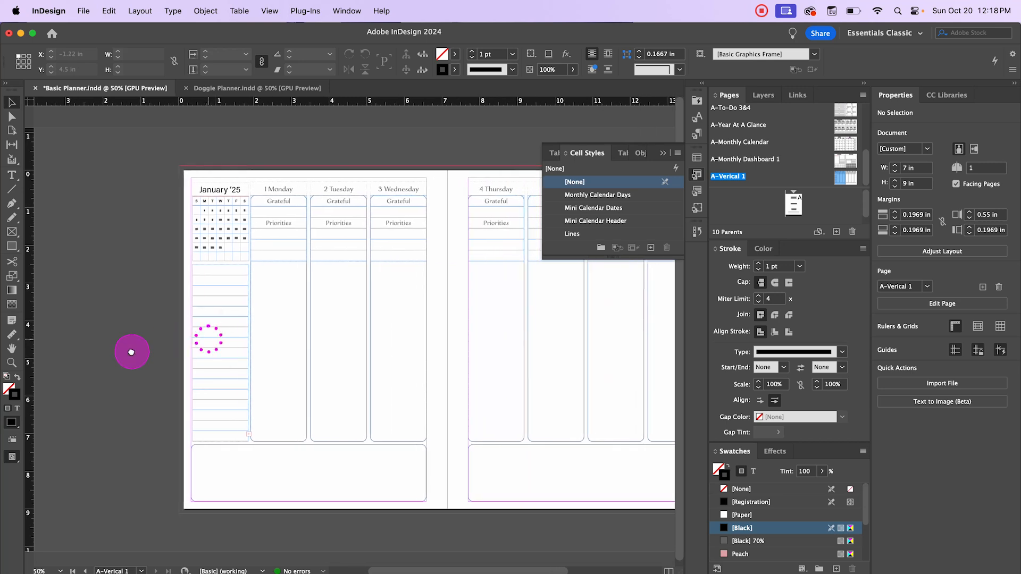
pyautogui.click(663, 153)
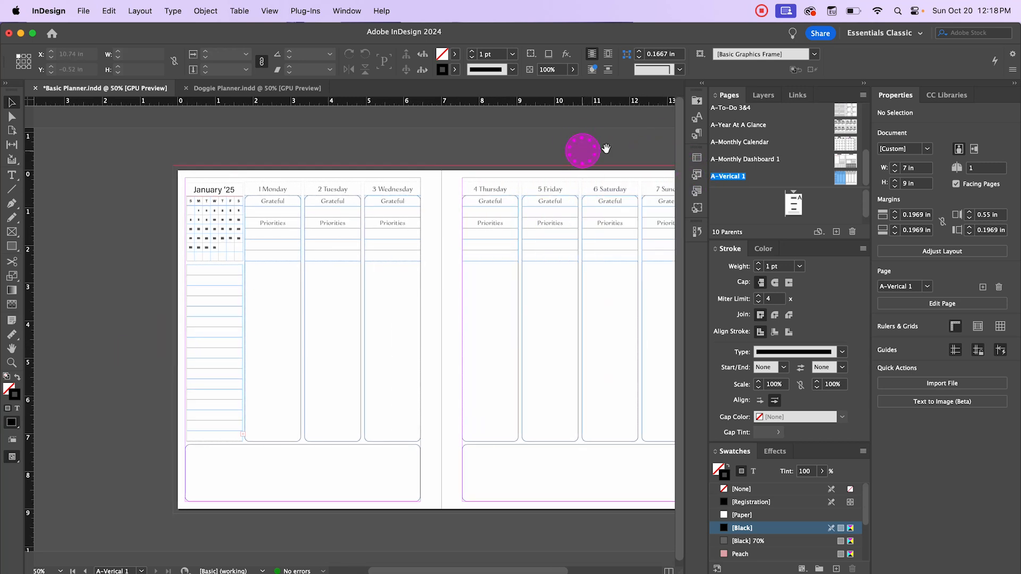
pyautogui.moveTo(606, 148); pyautogui.dragTo(535, 175)
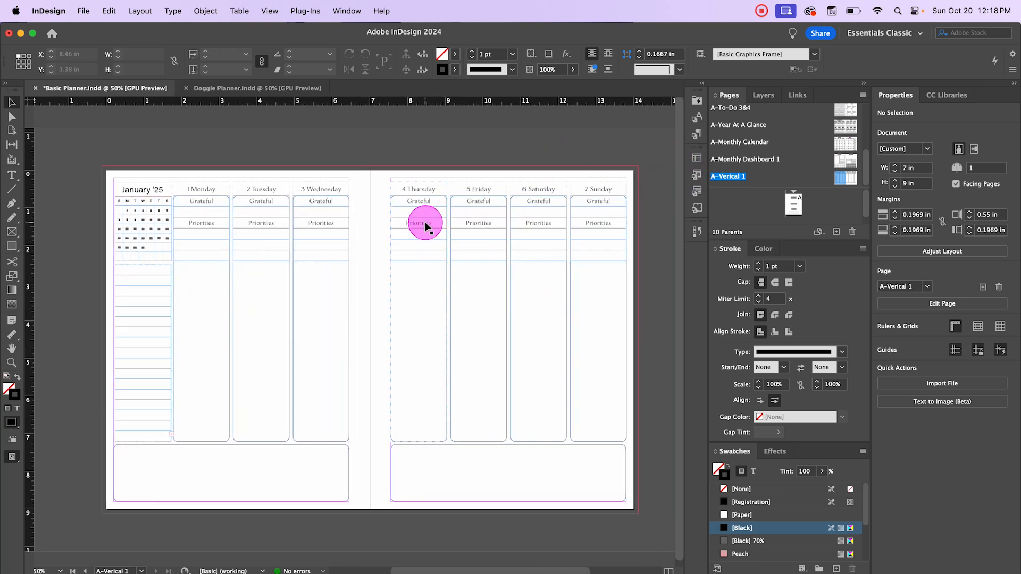
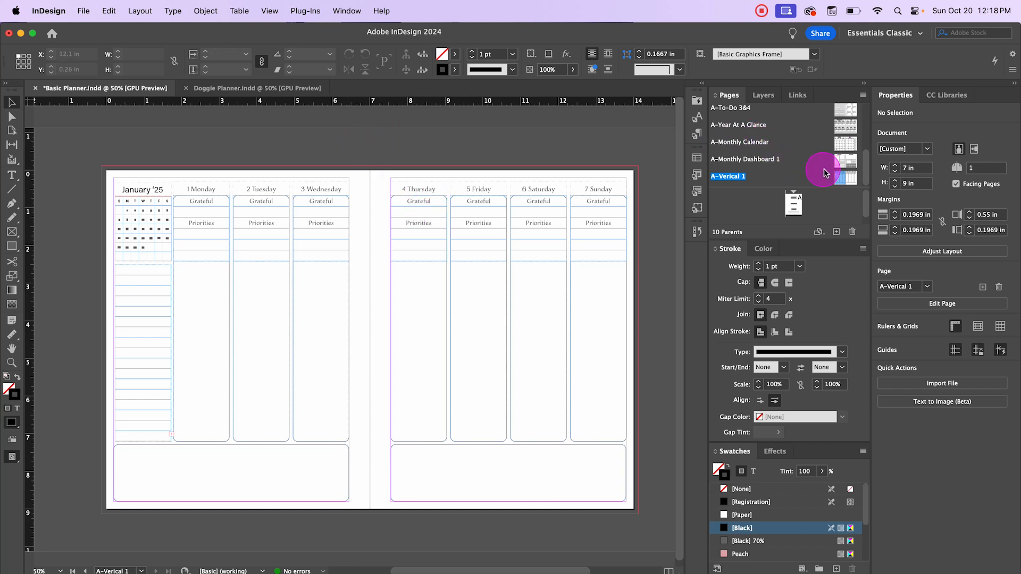
pyautogui.click(837, 233)
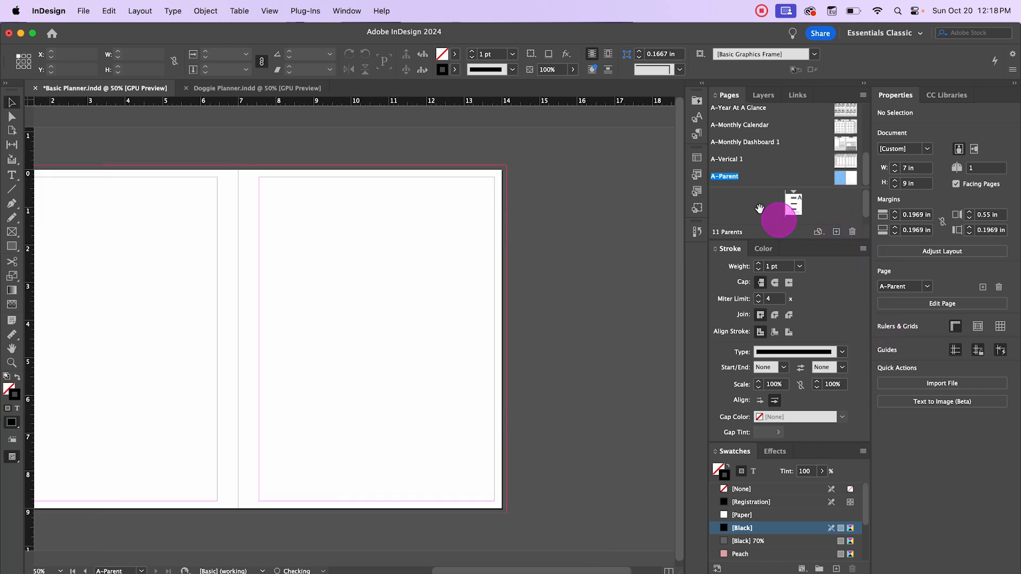
pyautogui.rightClick(729, 179)
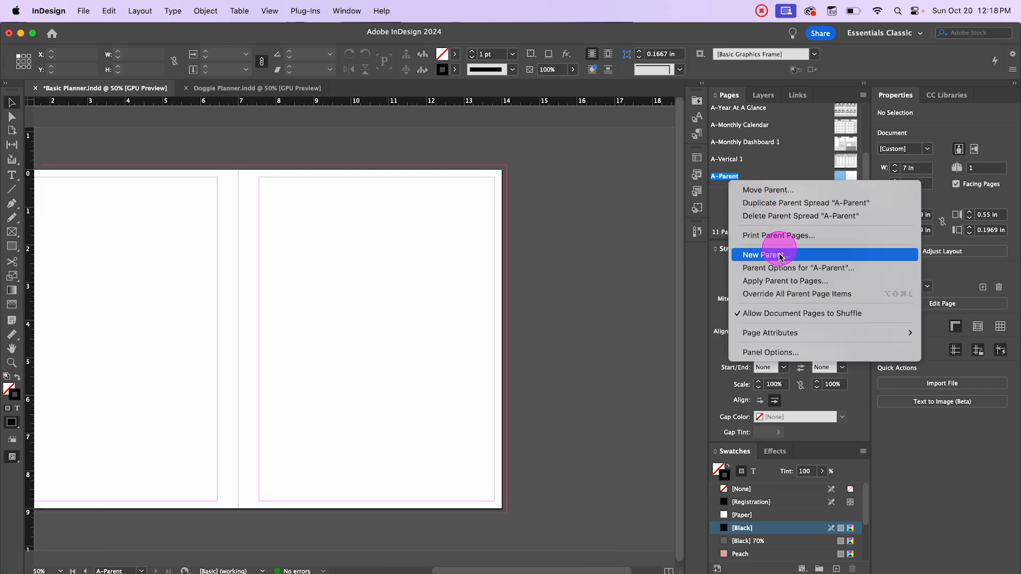
pyautogui.click(744, 267)
pyautogui.write('vertical 2')
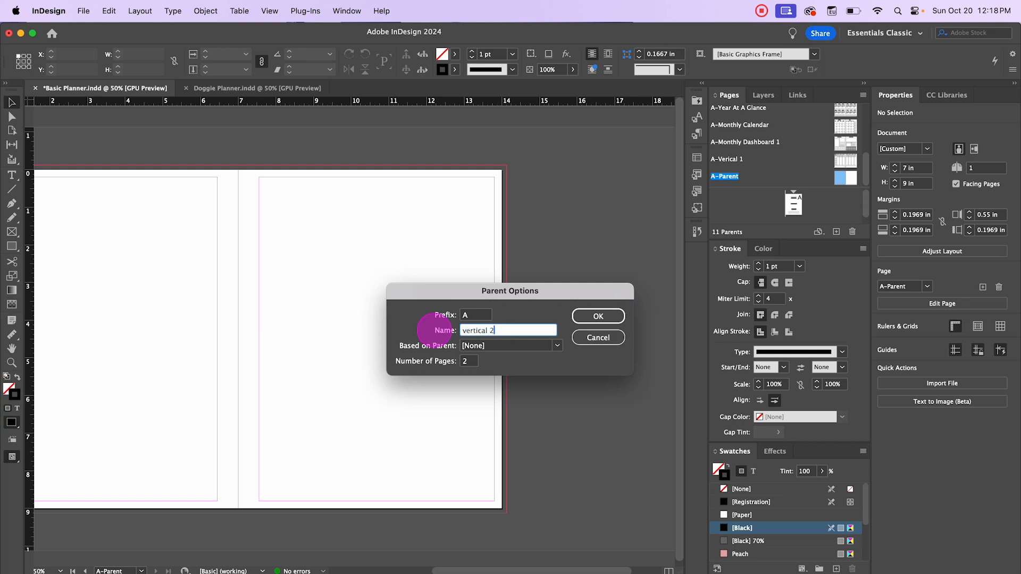
pyautogui.click(597, 317)
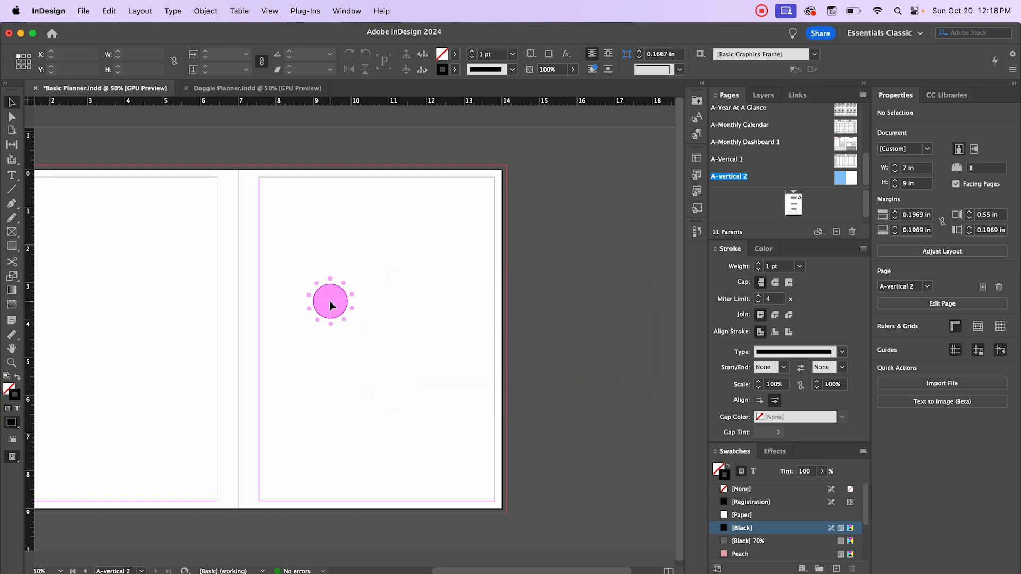
pyautogui.moveTo(330, 301); pyautogui.dragTo(473, 287)
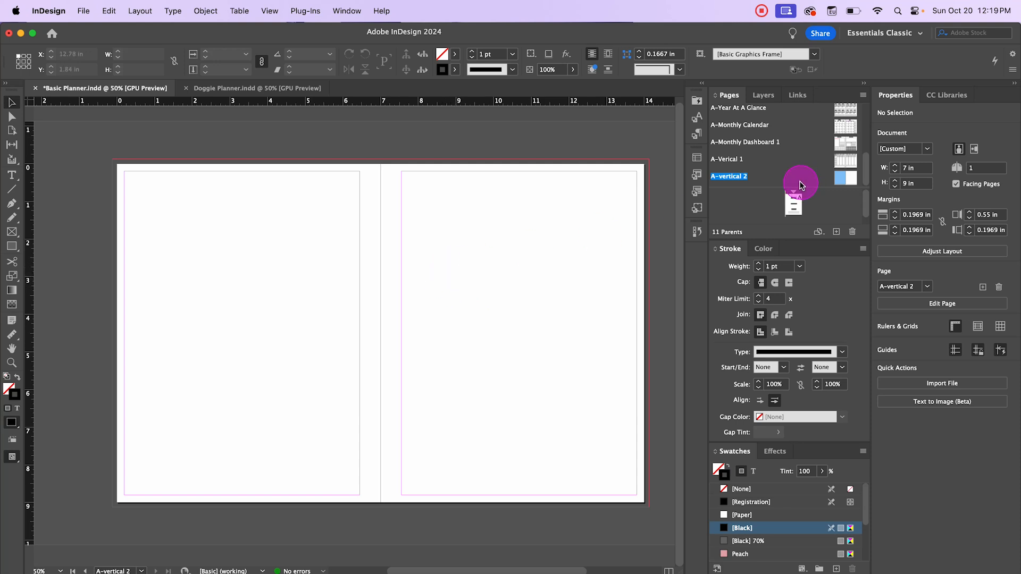
# Copy the month title, mini calendar and lined table from A-Verical 1 and paste them in place on the A-vertical 2 spread
pyautogui.doubleClick(838, 160)
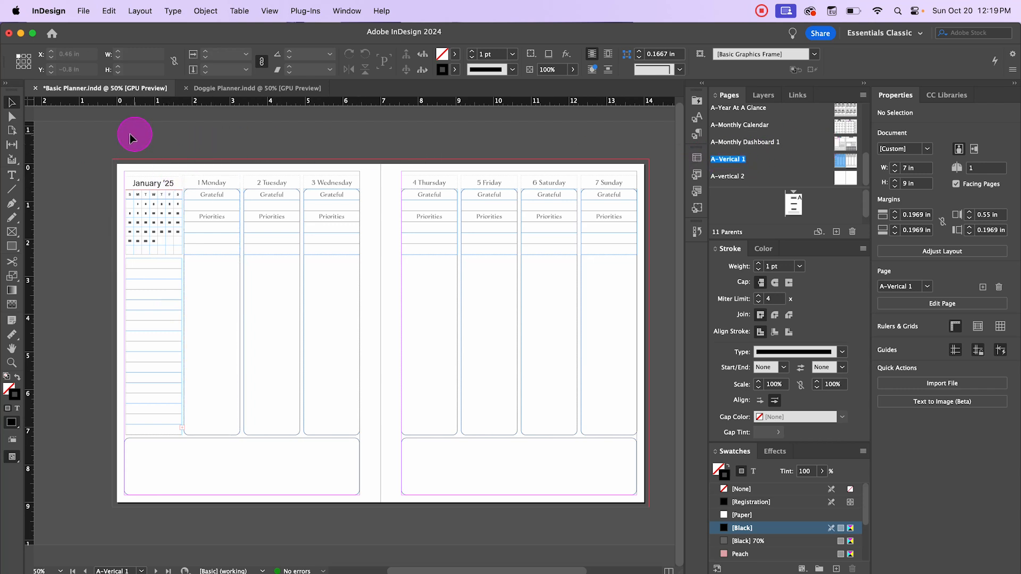
pyautogui.moveTo(111, 135); pyautogui.dragTo(160, 361)
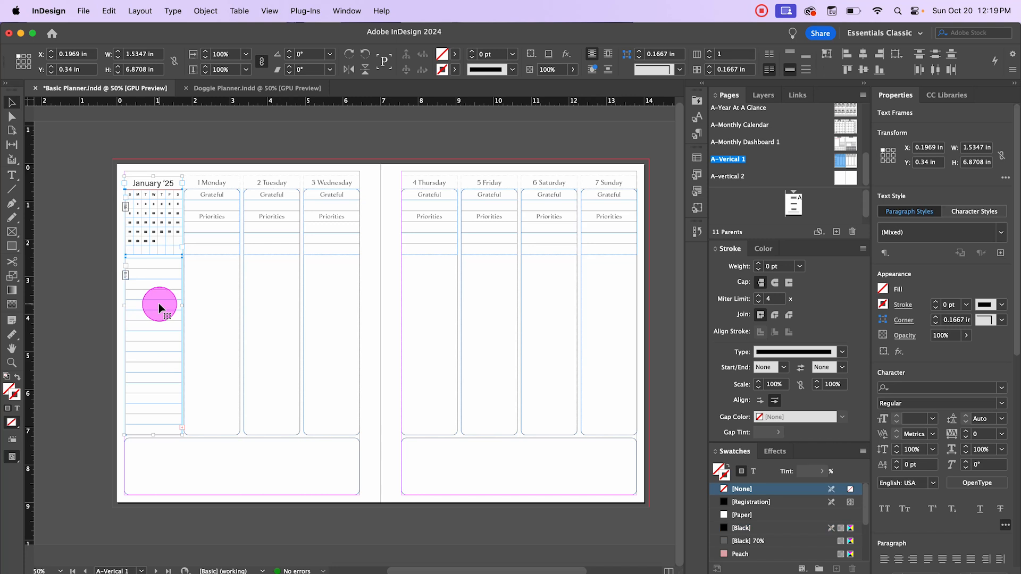
pyautogui.doubleClick(843, 180)
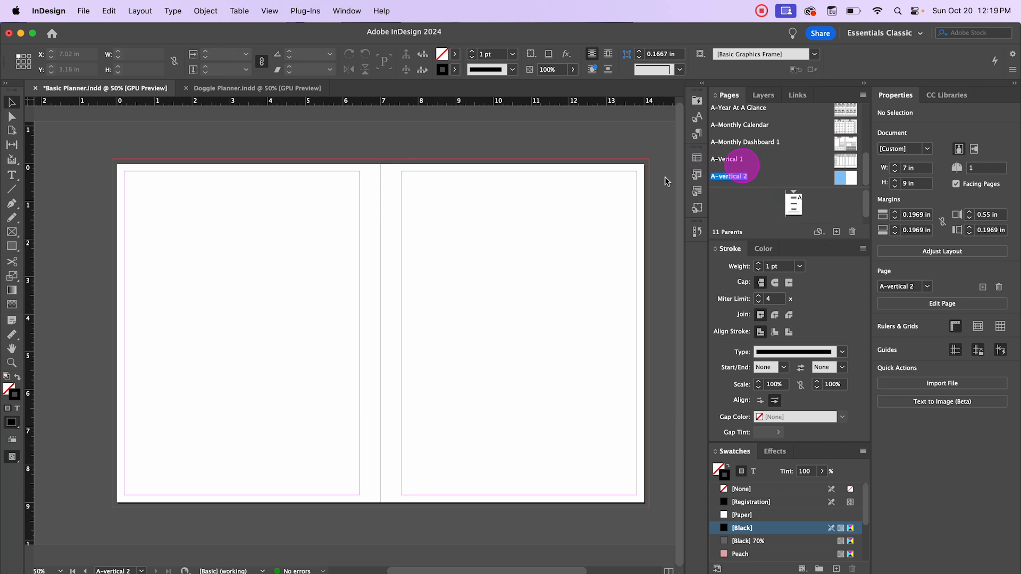
pyautogui.click(110, 10)
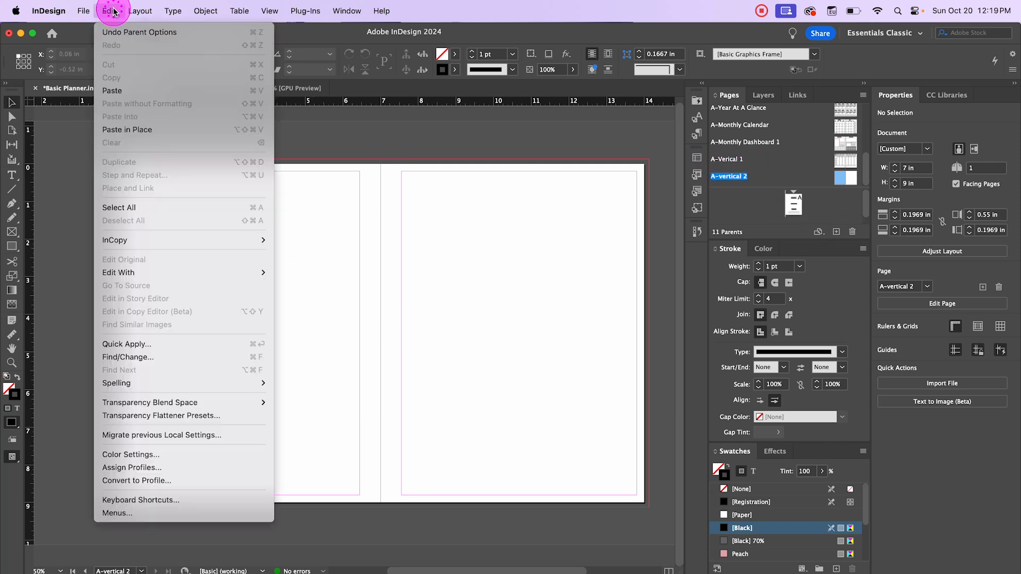
pyautogui.click(157, 131)
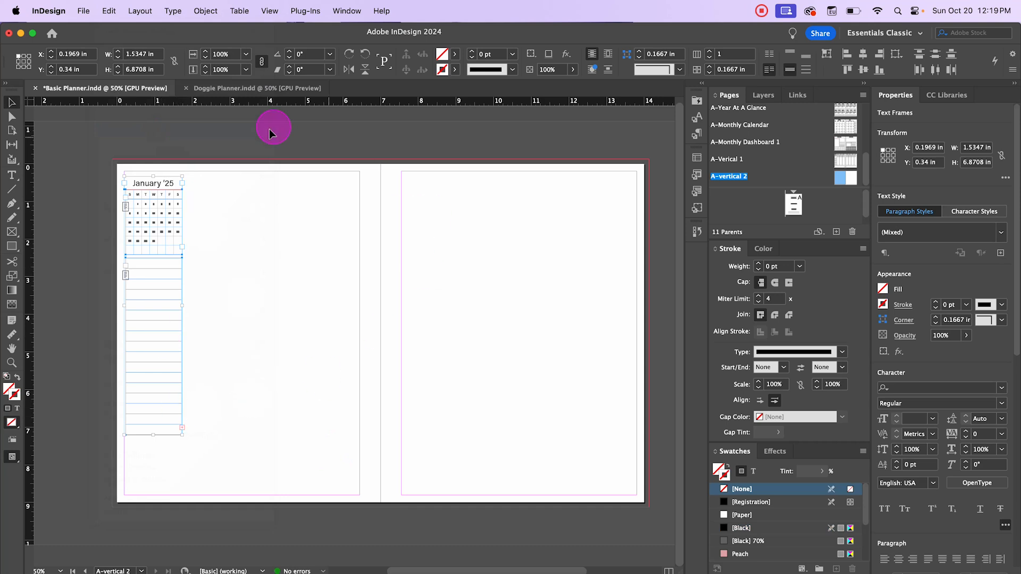
pyautogui.doubleClick(844, 159)
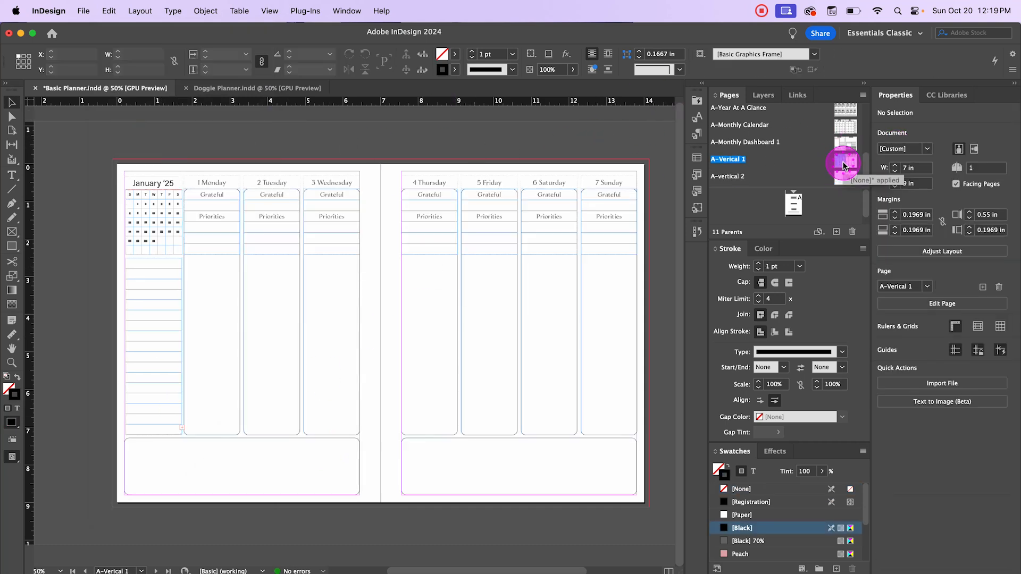
pyautogui.doubleClick(842, 181)
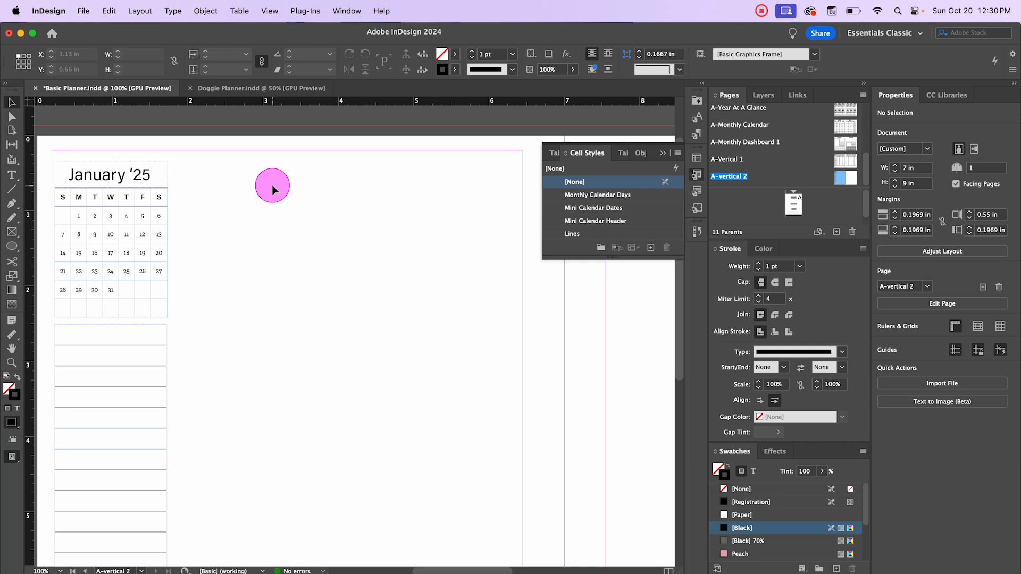
# Create a table with 4 body rows and 1 column, about 2 in wide, beside the mini calendar, and apply the Lines cell style to it
pyautogui.click(240, 10)
pyautogui.click(252, 32)
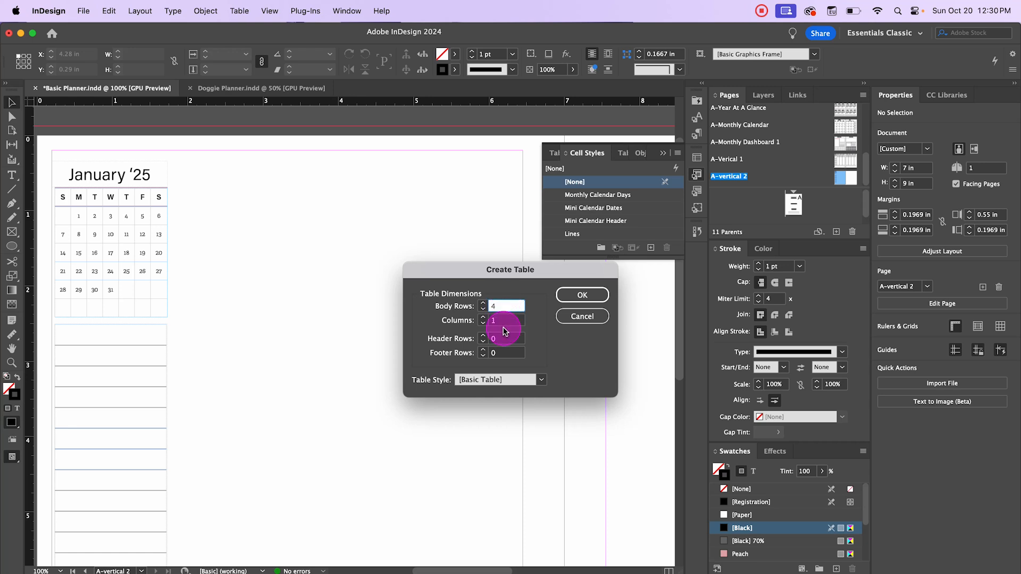
pyautogui.click(582, 294)
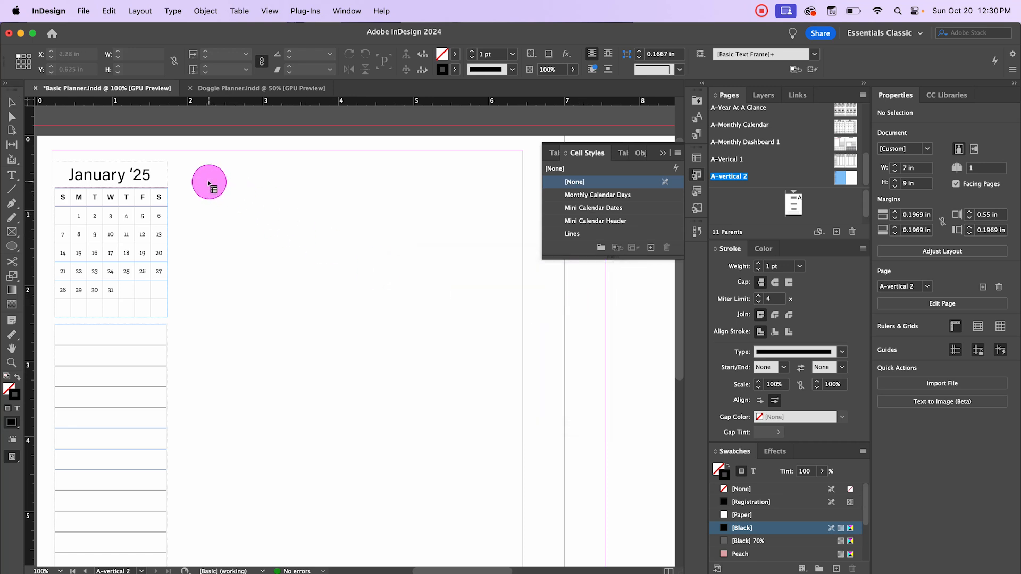
pyautogui.moveTo(204, 187); pyautogui.dragTo(355, 272)
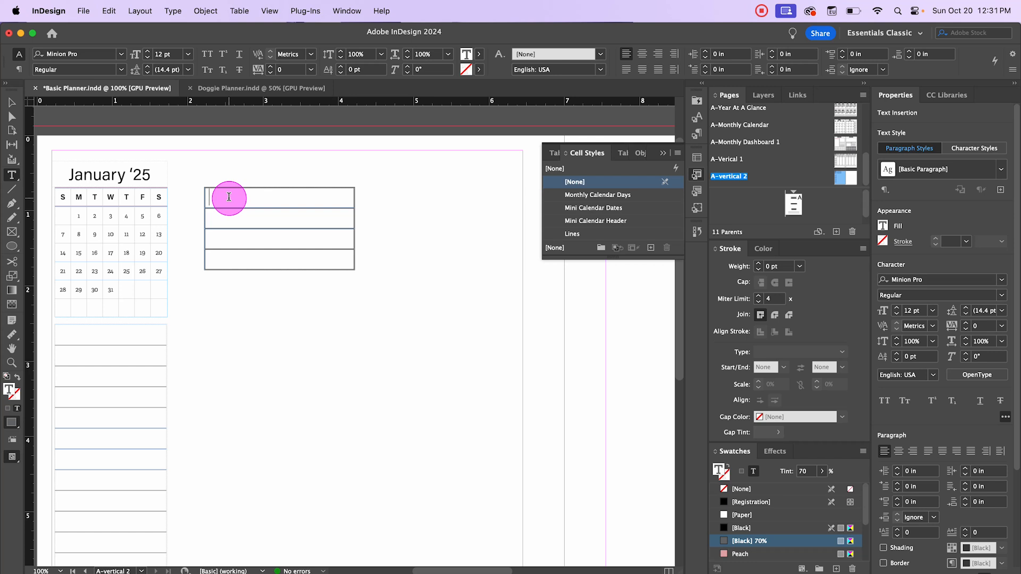
pyautogui.press('super+alt+a')
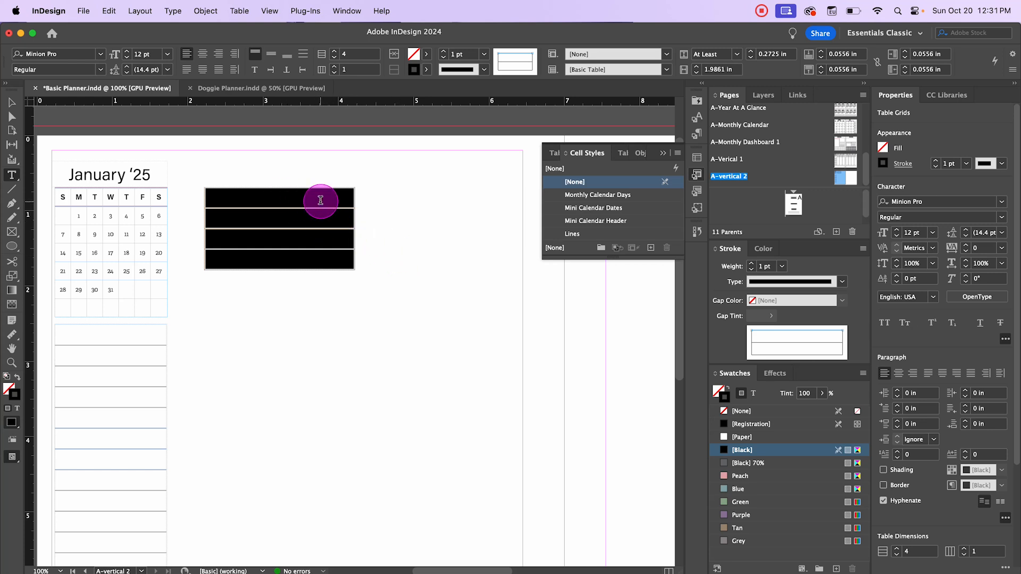
pyautogui.click(573, 234)
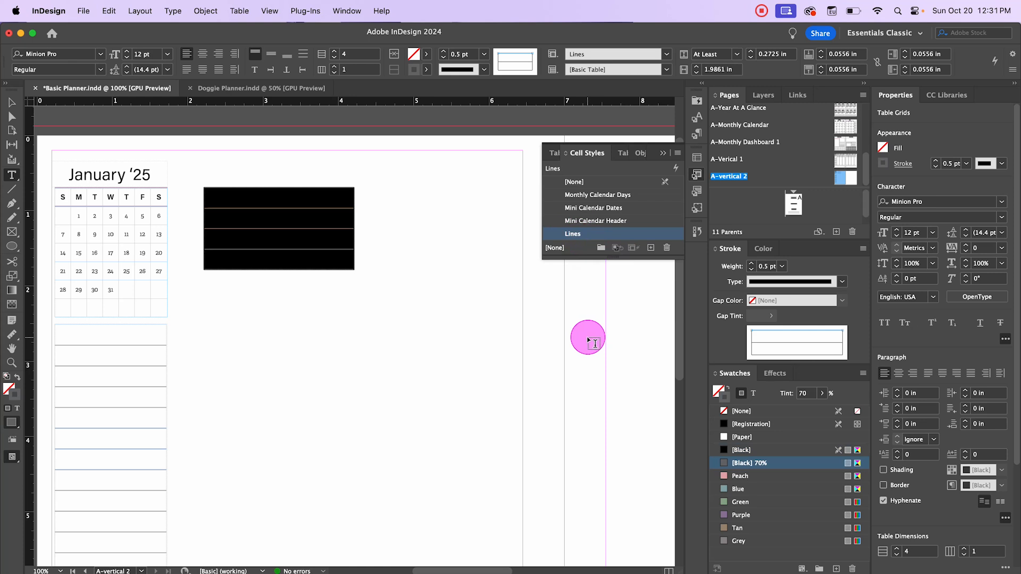
# Set the row height of all four rows in the new table to exactly 7 mm
pyautogui.rightClick(283, 200)
pyautogui.moveTo(315, 224)
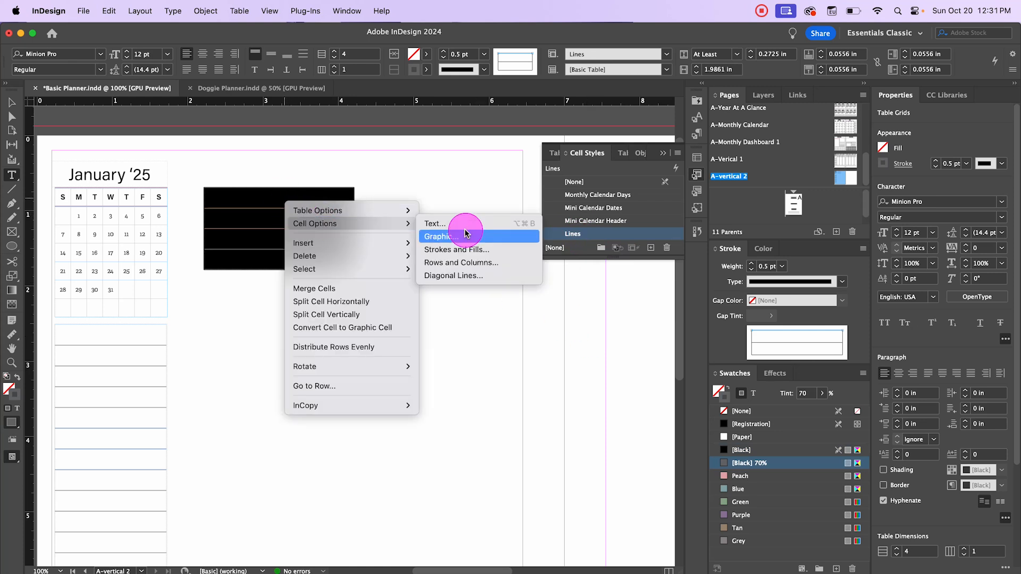
pyautogui.click(477, 262)
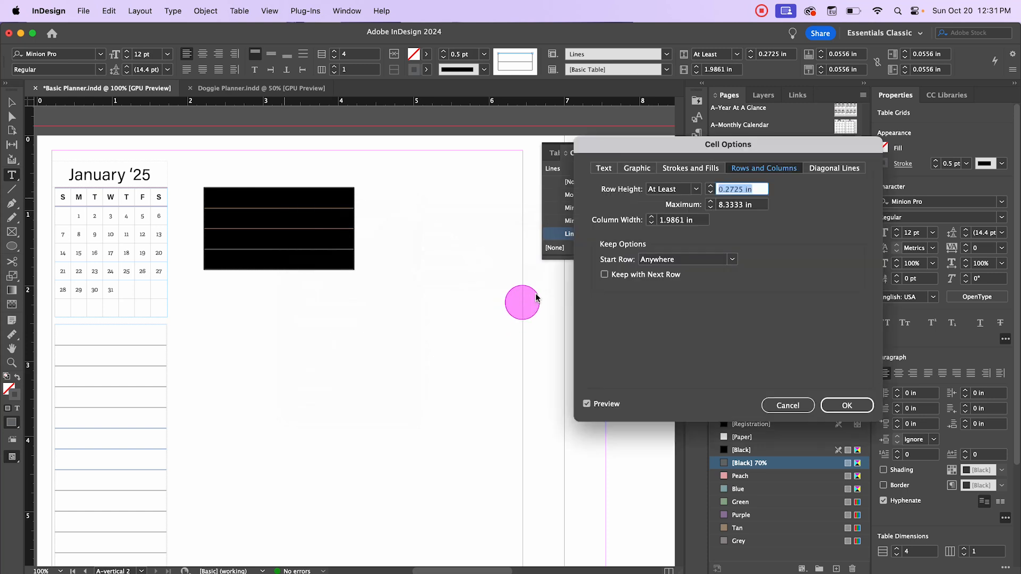
pyautogui.click(696, 189)
pyautogui.click(671, 214)
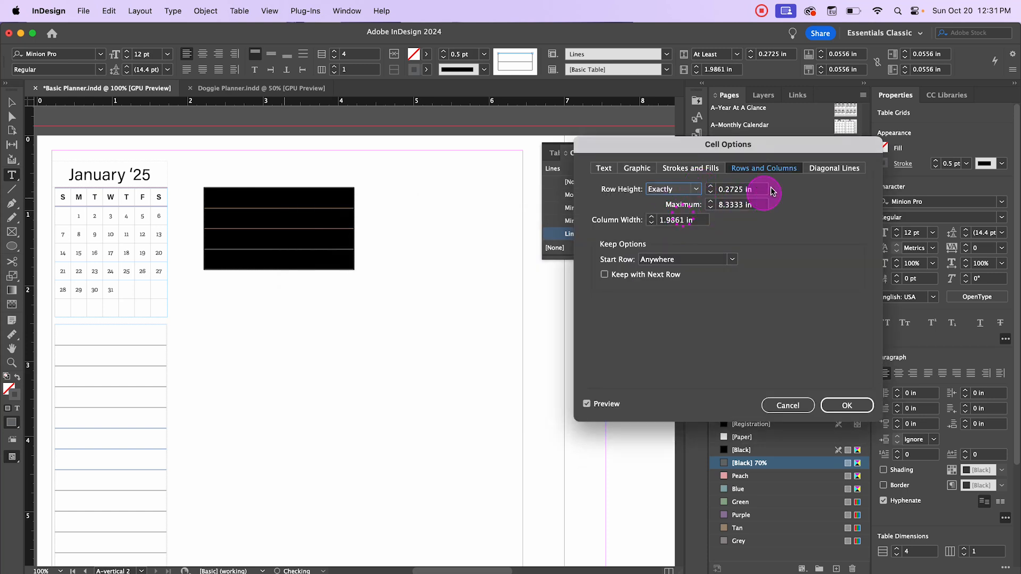
pyautogui.tripleClick(739, 190)
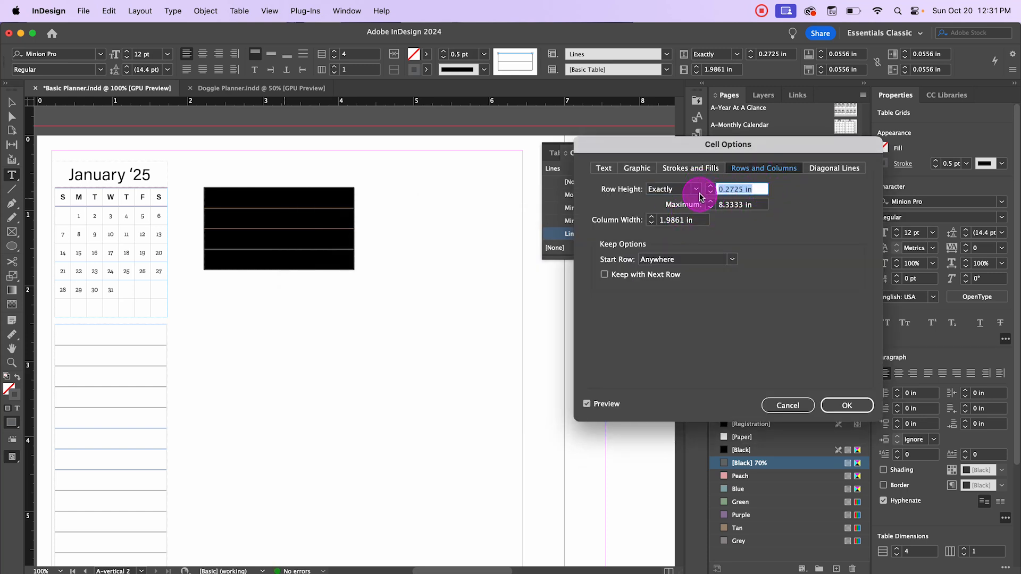
pyautogui.write('7mm')
pyautogui.press('Tab')
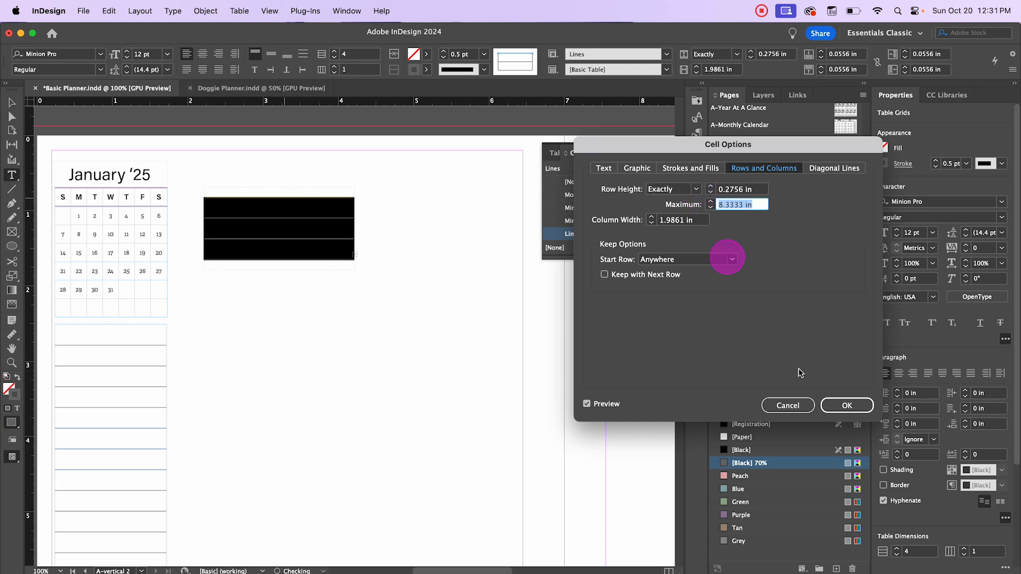
pyautogui.click(846, 406)
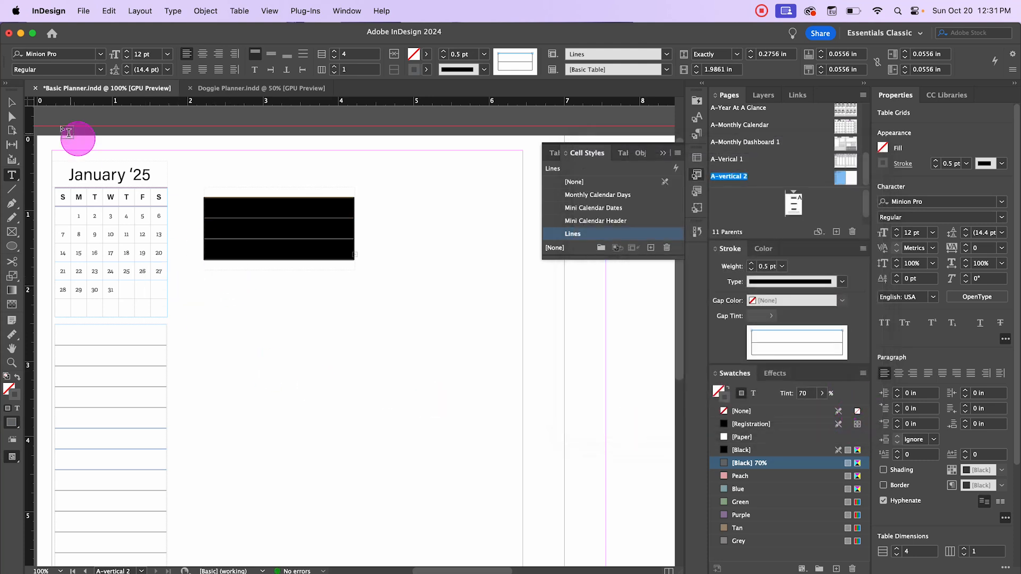
pyautogui.click(12, 103)
pyautogui.click(262, 301)
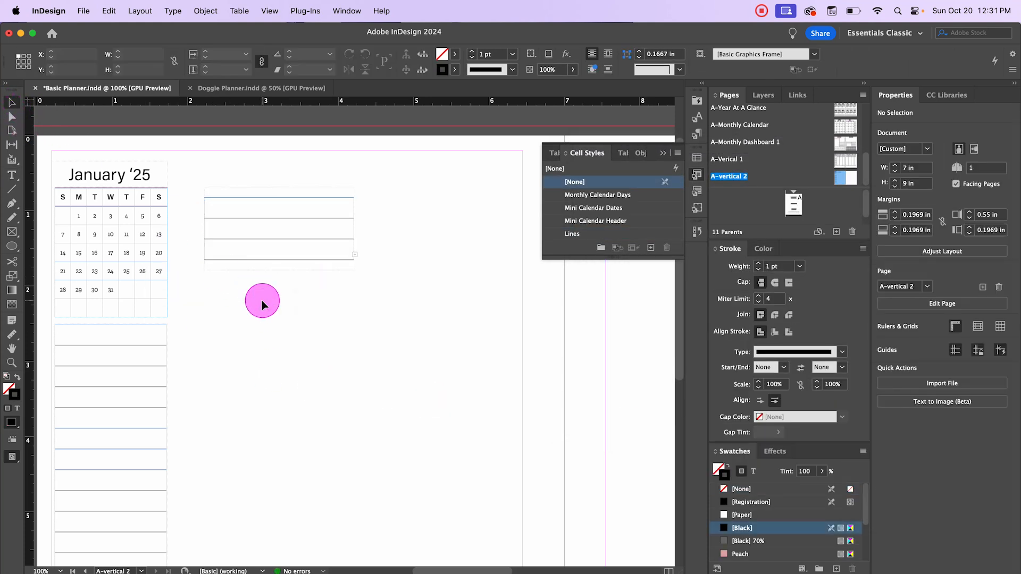
pyautogui.press('w')
pyautogui.press('w')
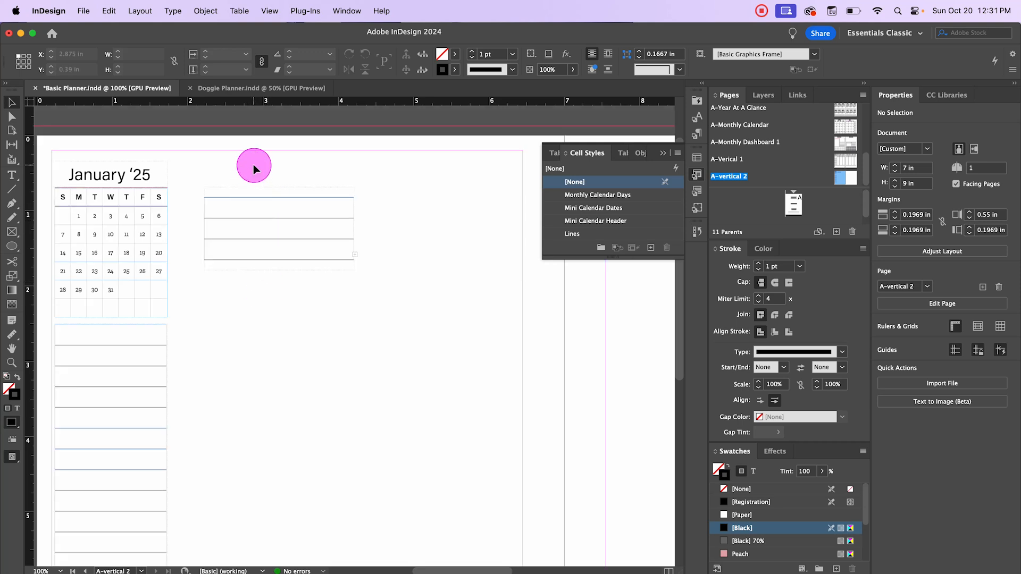
# Extend the new lined table's text frame downward to about 1.34 in tall
pyautogui.click(267, 265)
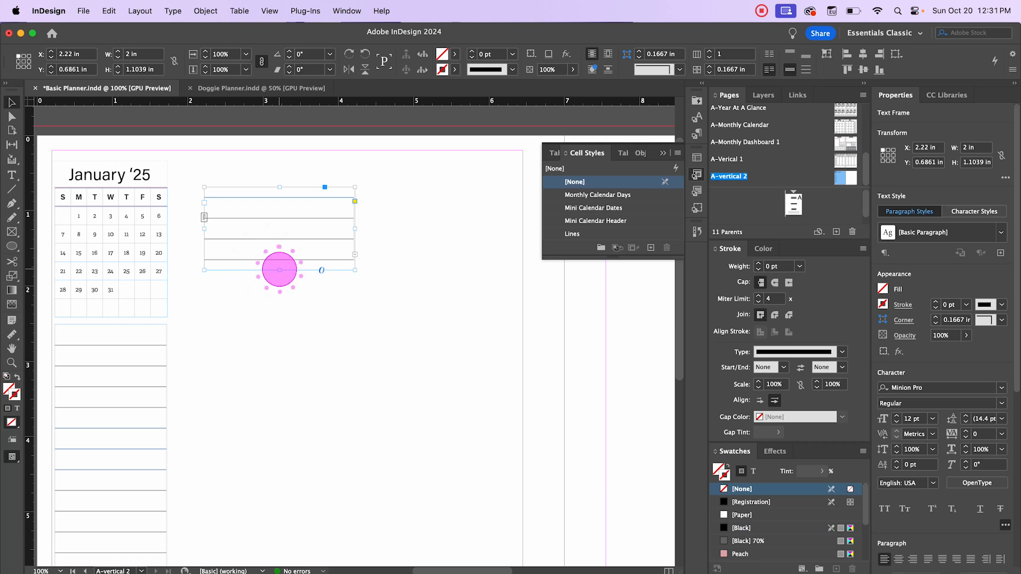
pyautogui.moveTo(277, 271); pyautogui.dragTo(281, 283)
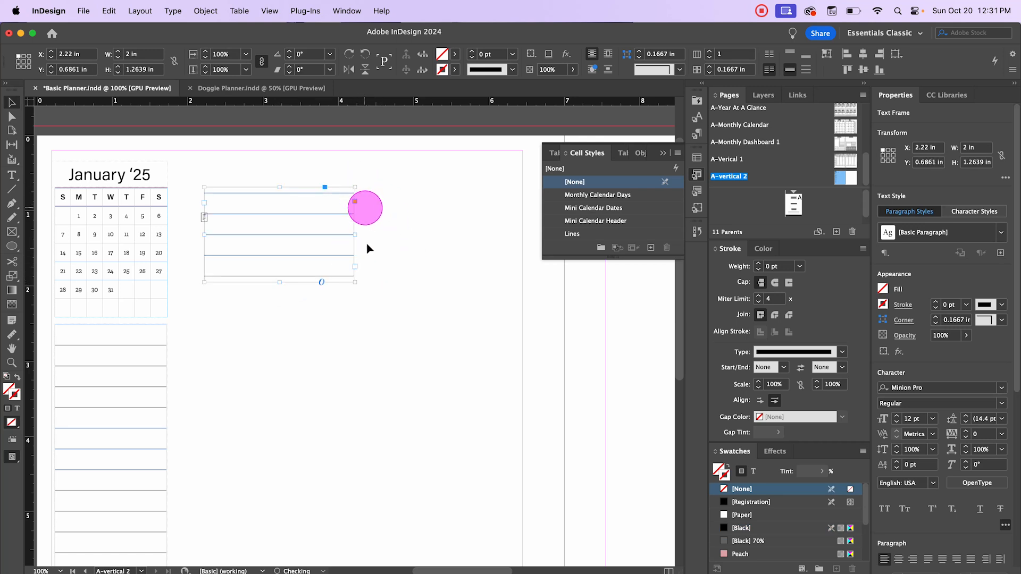
pyautogui.press('super+z')
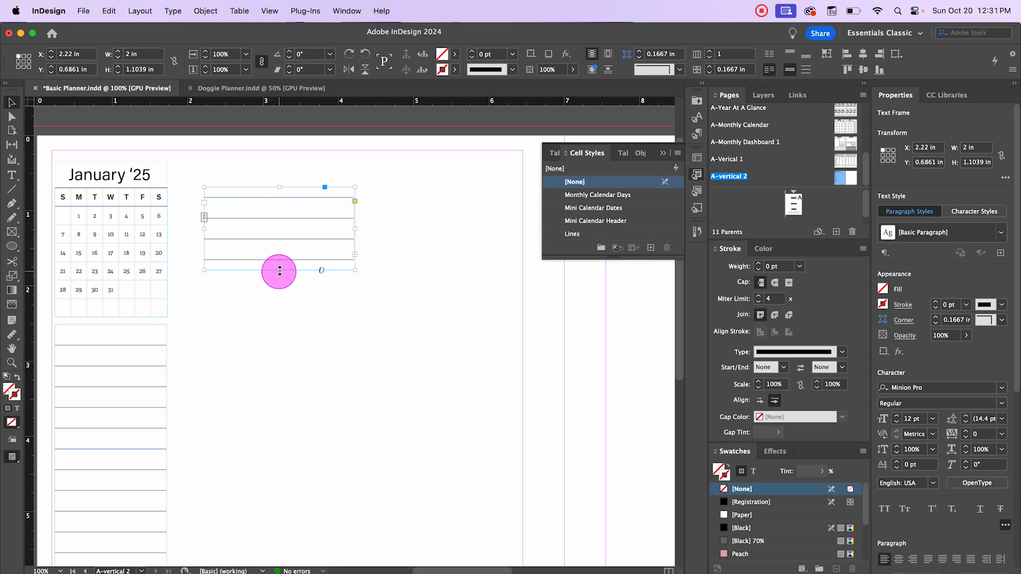
pyautogui.moveTo(280, 271); pyautogui.dragTo(278, 287)
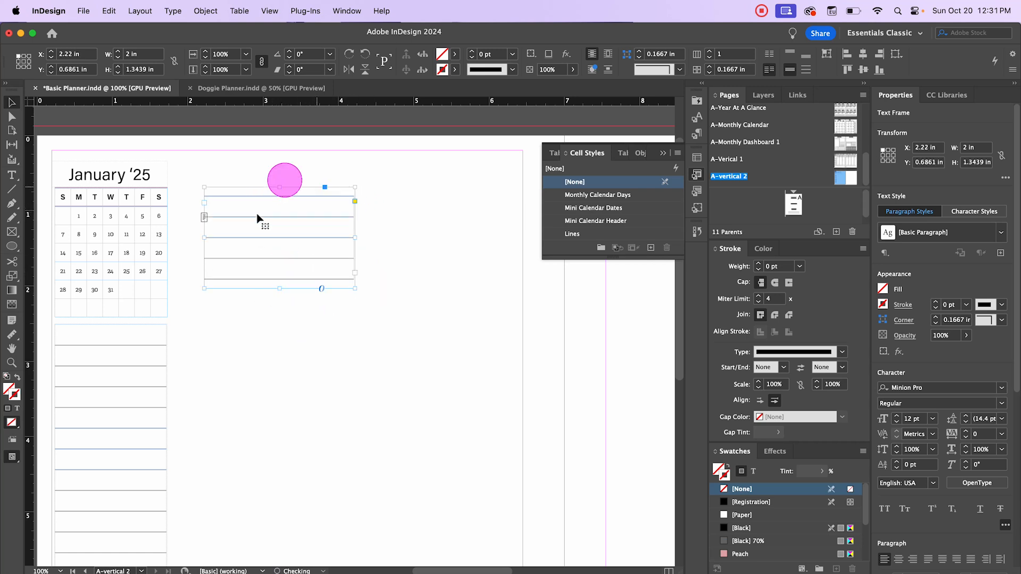
pyautogui.click(412, 275)
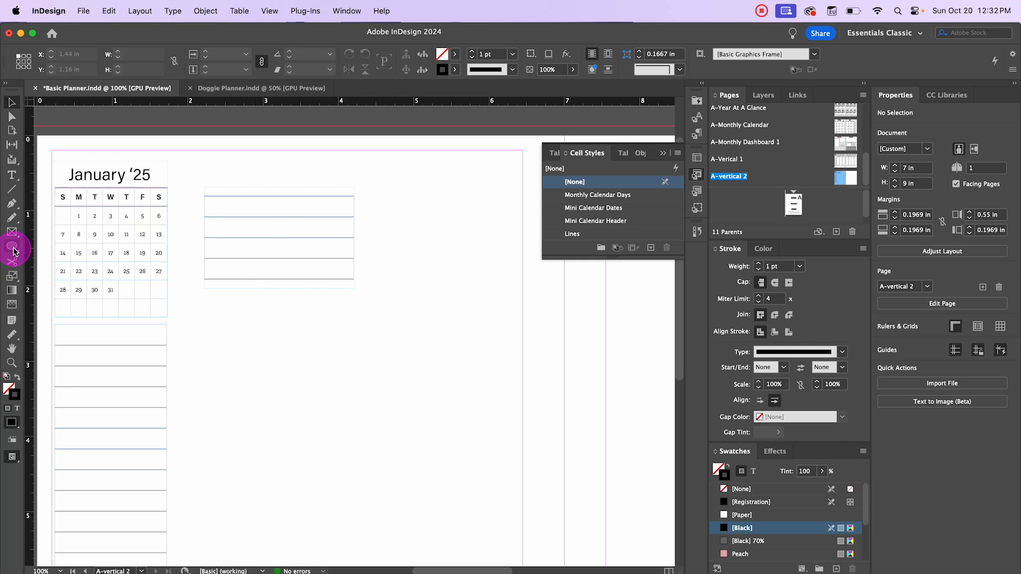
pyautogui.moveTo(15, 253); pyautogui.dragTo(22, 254)
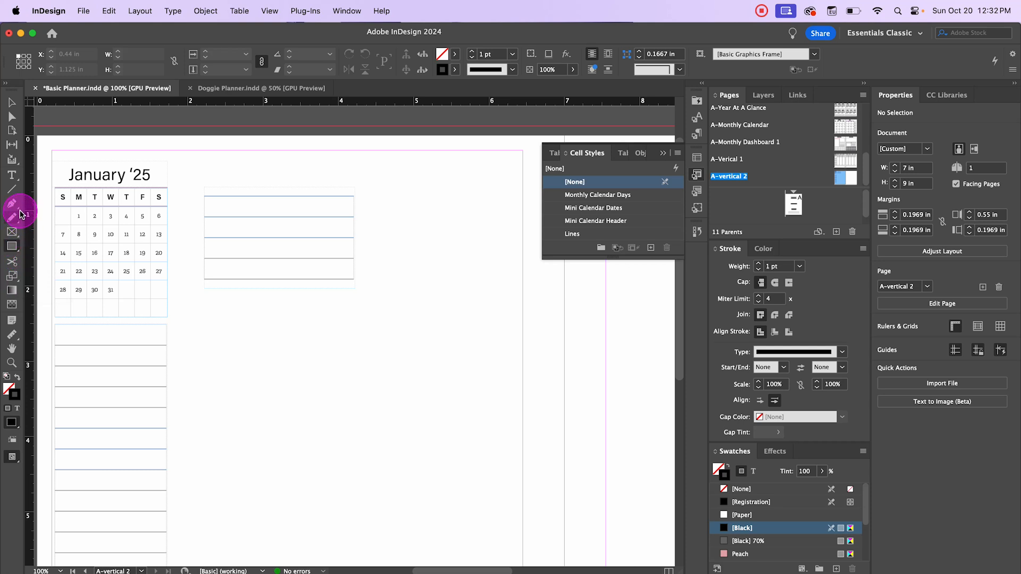
pyautogui.moveTo(13, 207); pyautogui.dragTo(57, 212)
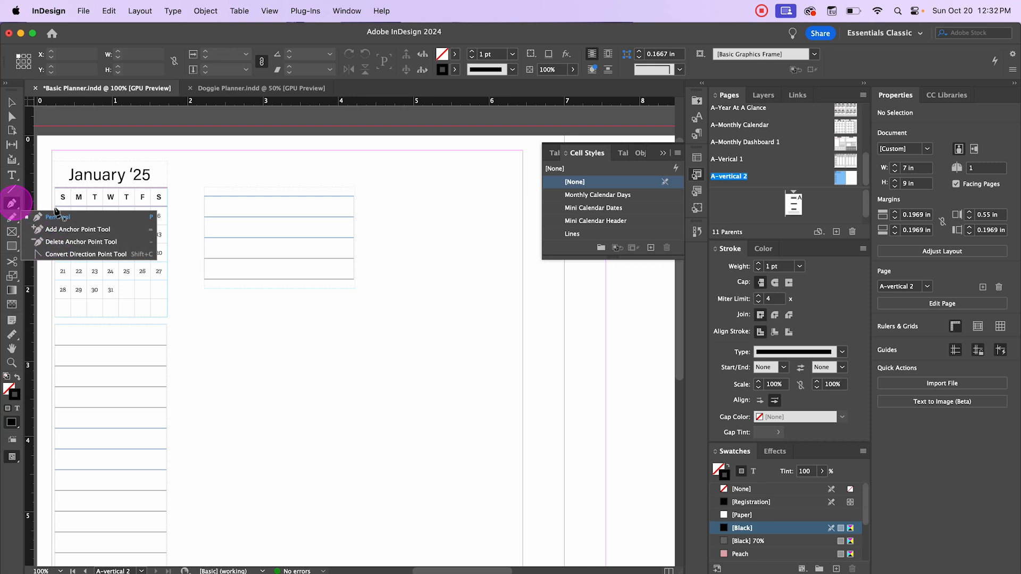
pyautogui.click(12, 249)
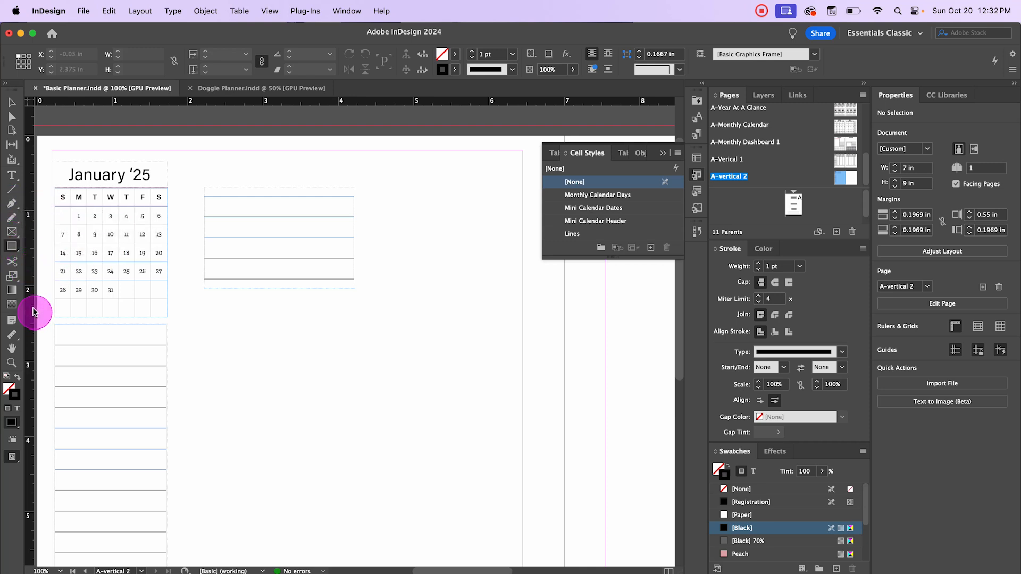
# Create a 0.1845 in by 0.1845 in circle with the Ellipse tool below the four-row lined table
pyautogui.click(12, 248)
pyautogui.moveTo(13, 249); pyautogui.dragTo(45, 271)
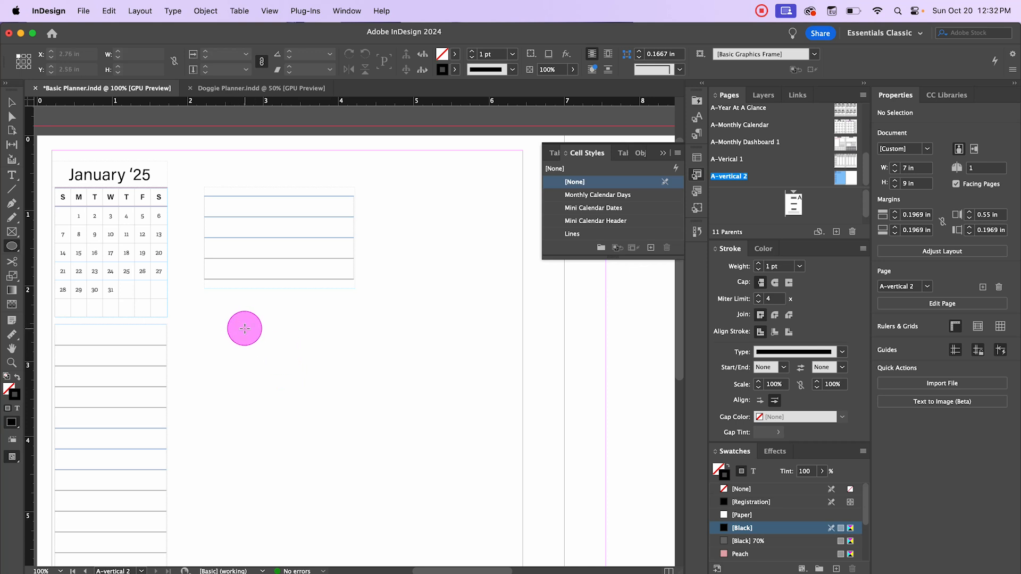
pyautogui.click(244, 329)
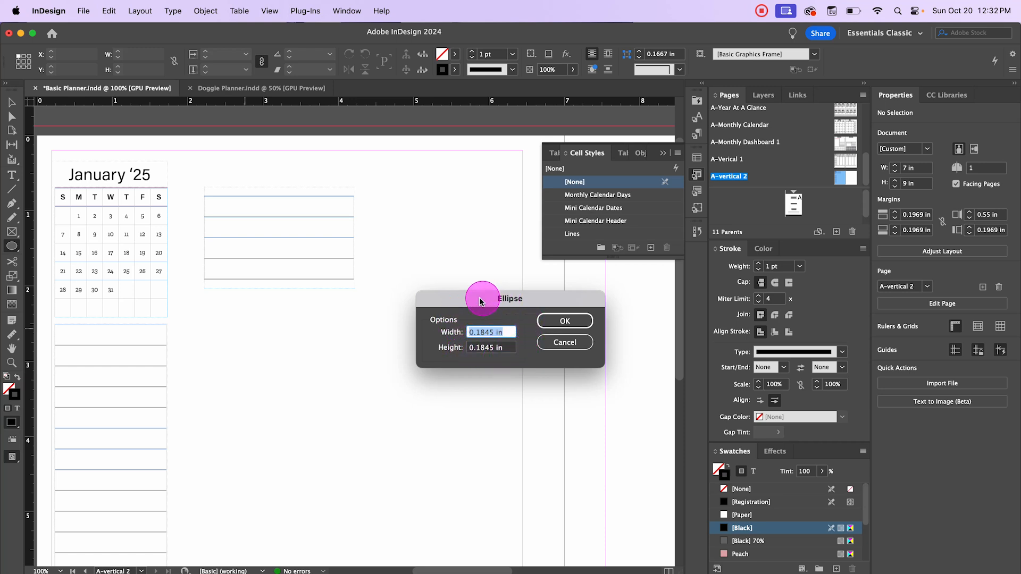
pyautogui.click(564, 325)
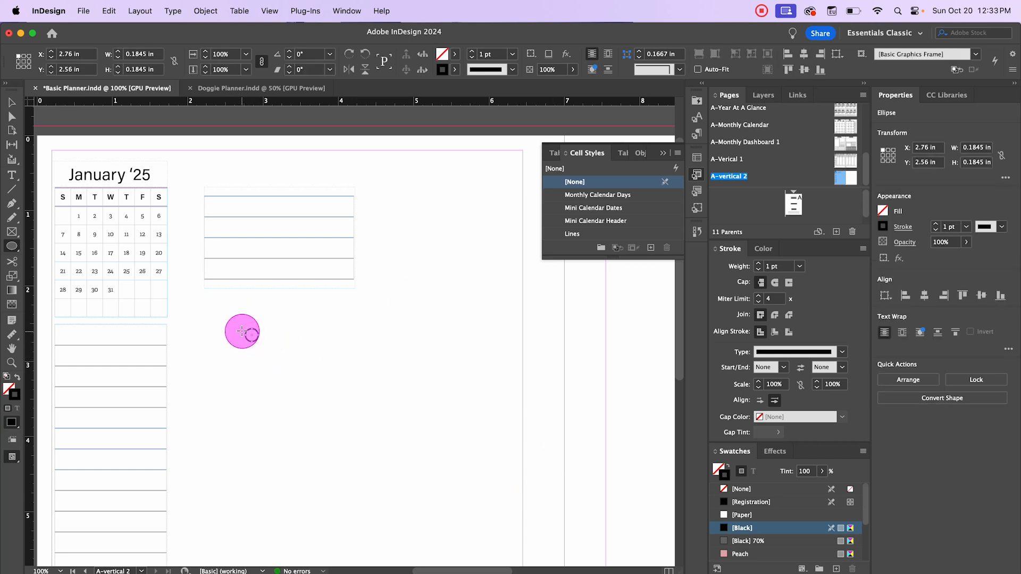
pyautogui.press('super+equal')
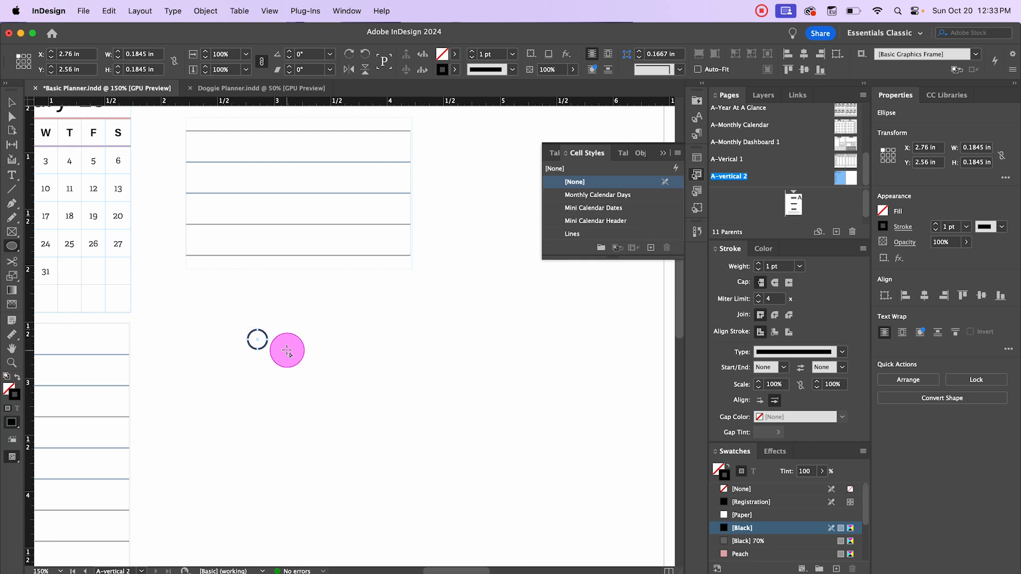
# Give the small circle a 0.75 pt stroke coloured [Black] 70%
pyautogui.click(512, 55)
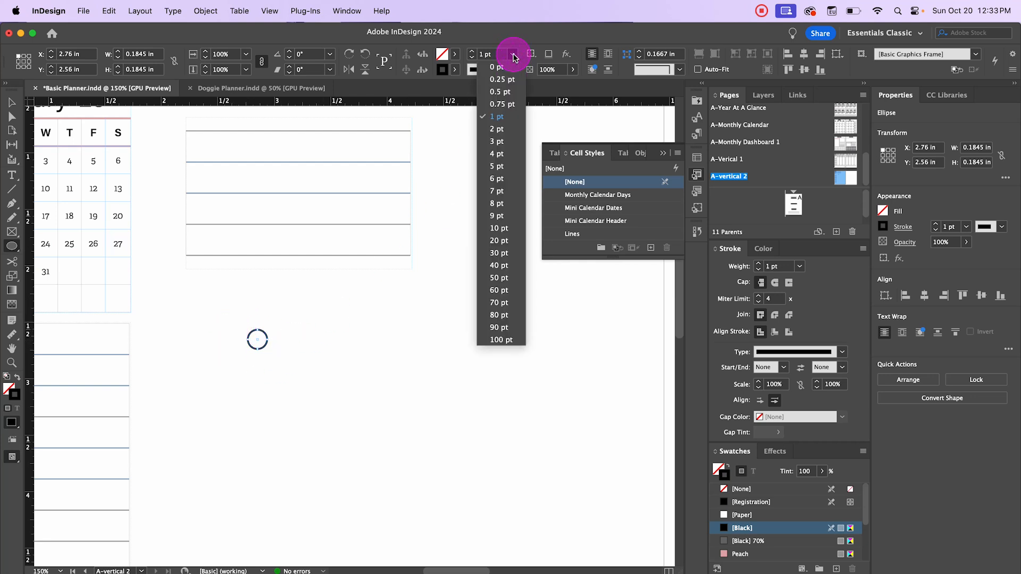
pyautogui.click(507, 105)
pyautogui.click(455, 70)
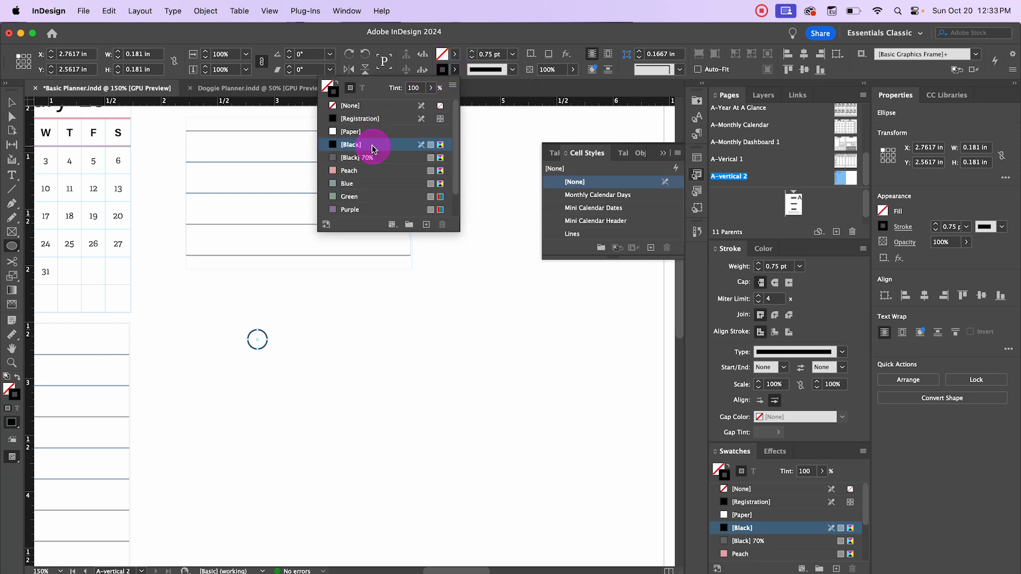
pyautogui.click(368, 158)
pyautogui.click(11, 102)
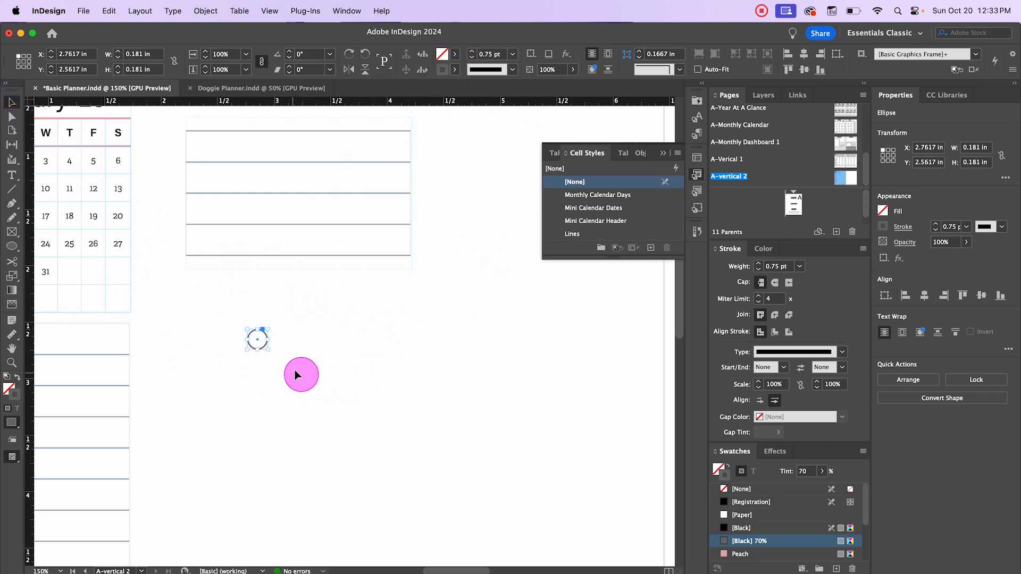
# Copy the small circle and paste it into the first row of the lined table
pyautogui.scroll(3, 316, 328)
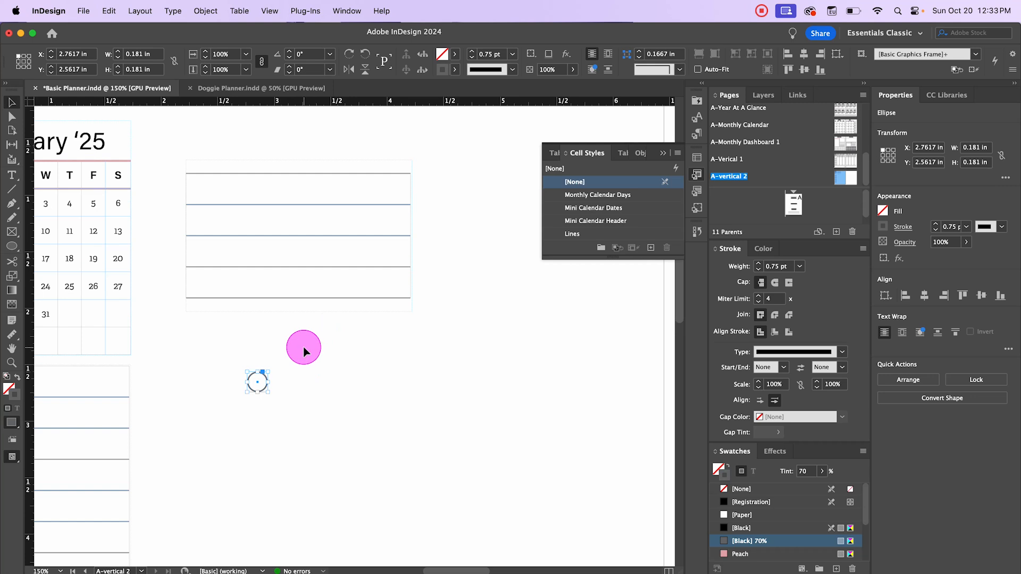
pyautogui.doubleClick(296, 190)
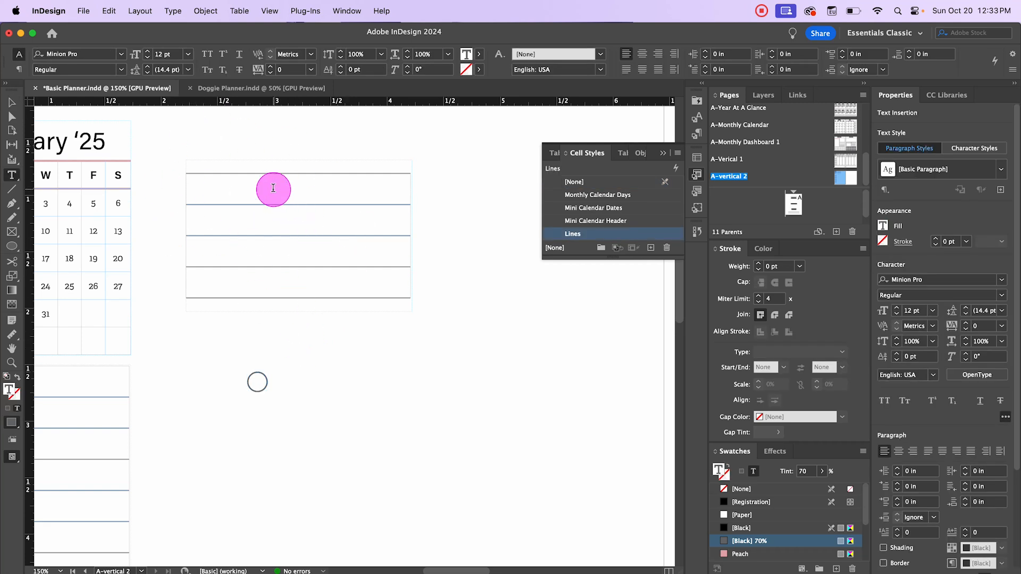
pyautogui.press('Escape')
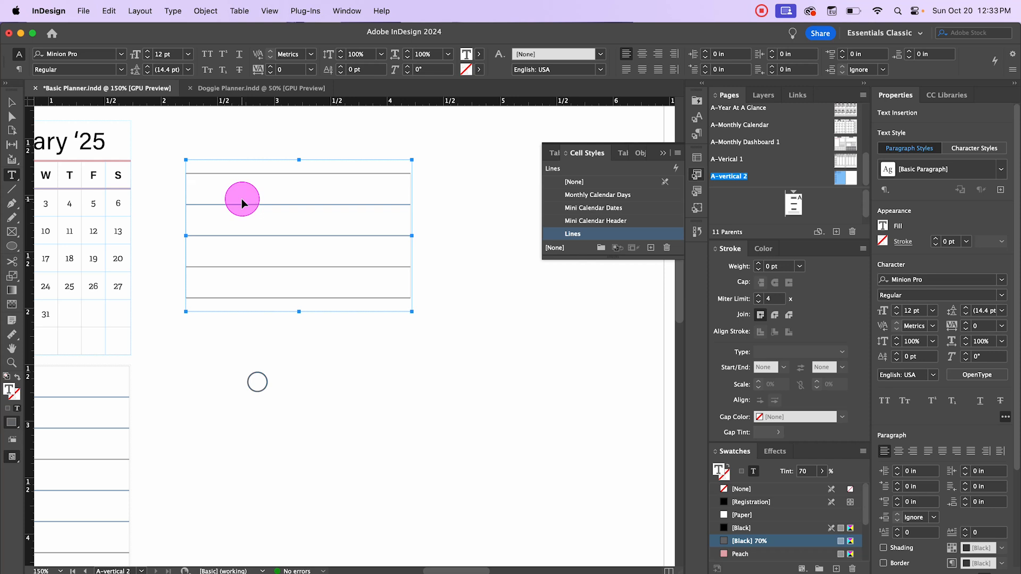
pyautogui.doubleClick(241, 199)
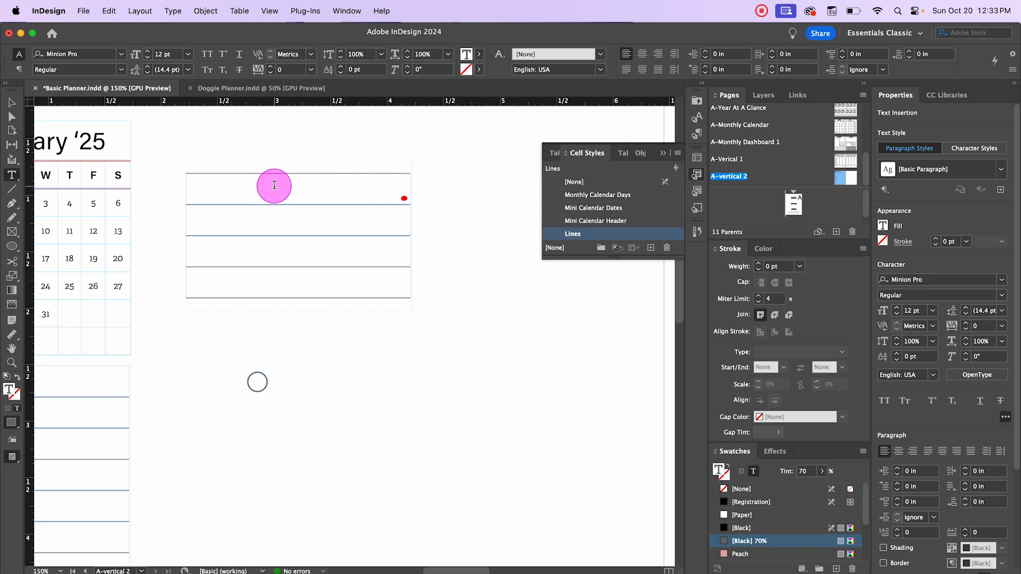
# Try the loose circle in the table's bottom row to compare it with the row height, and undo the move
pyautogui.click(12, 109)
pyautogui.click(260, 380)
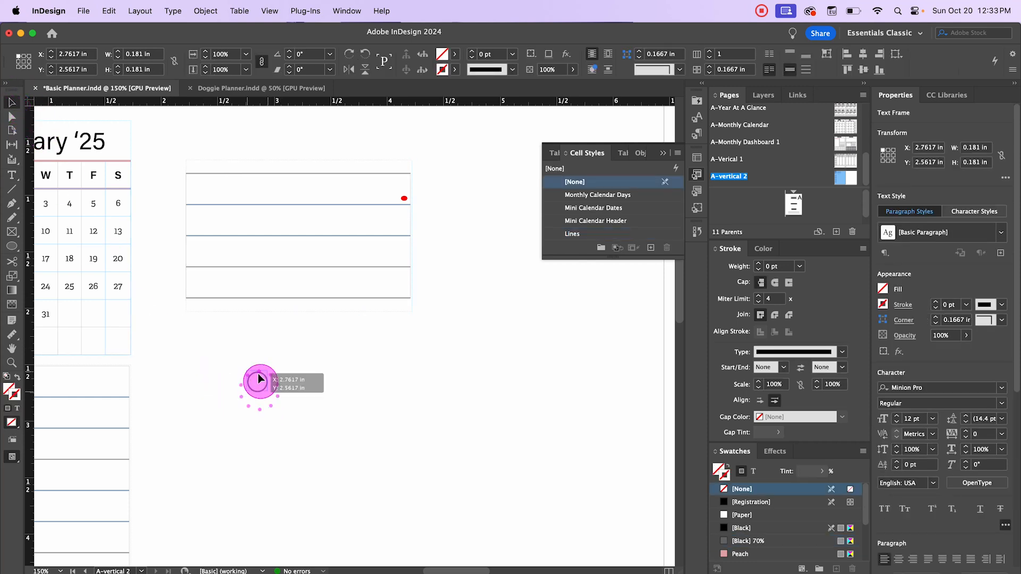
pyautogui.moveTo(260, 379); pyautogui.dragTo(205, 289)
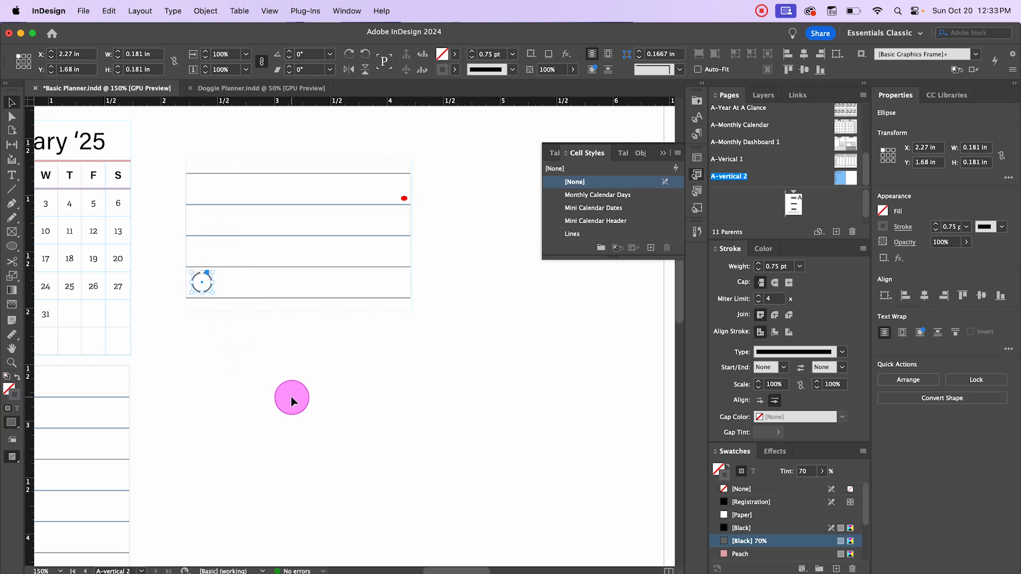
pyautogui.hotkey('ctrl', 'z')
# Set the height of all four rows in the lined table to exactly 0.3 in
pyautogui.doubleClick(247, 202)
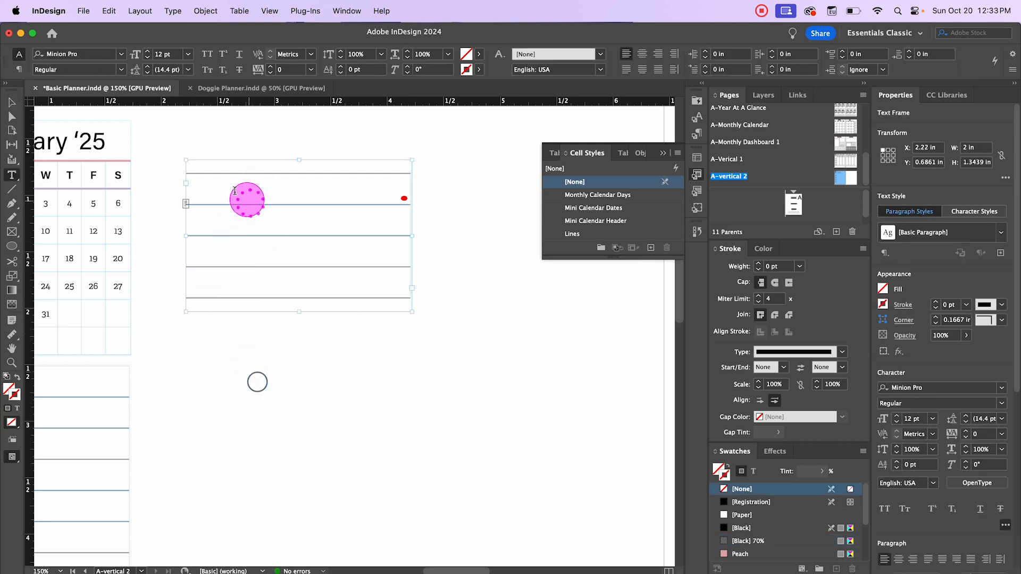
pyautogui.click(230, 188)
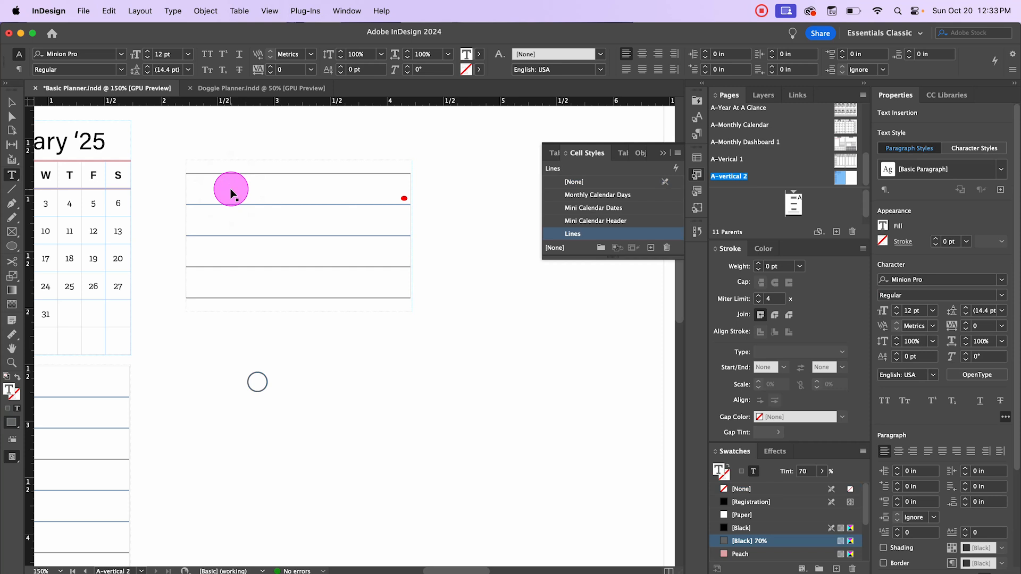
pyautogui.press('super+alt+a')
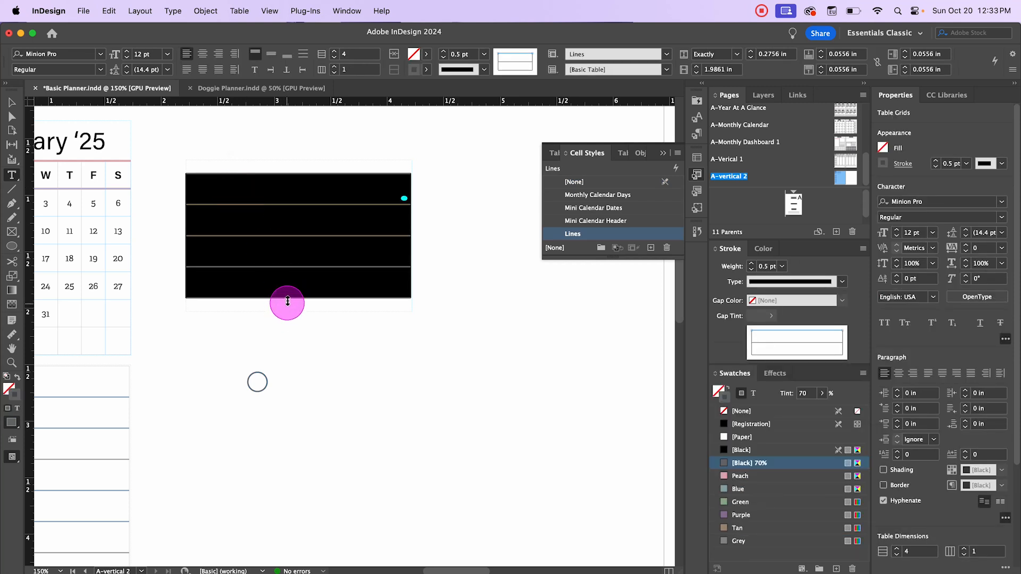
pyautogui.moveTo(289, 300)
pyautogui.mouseDown()
pyautogui.moveTo(298, 281)
pyautogui.moveTo(298, 303)
pyautogui.mouseUp()
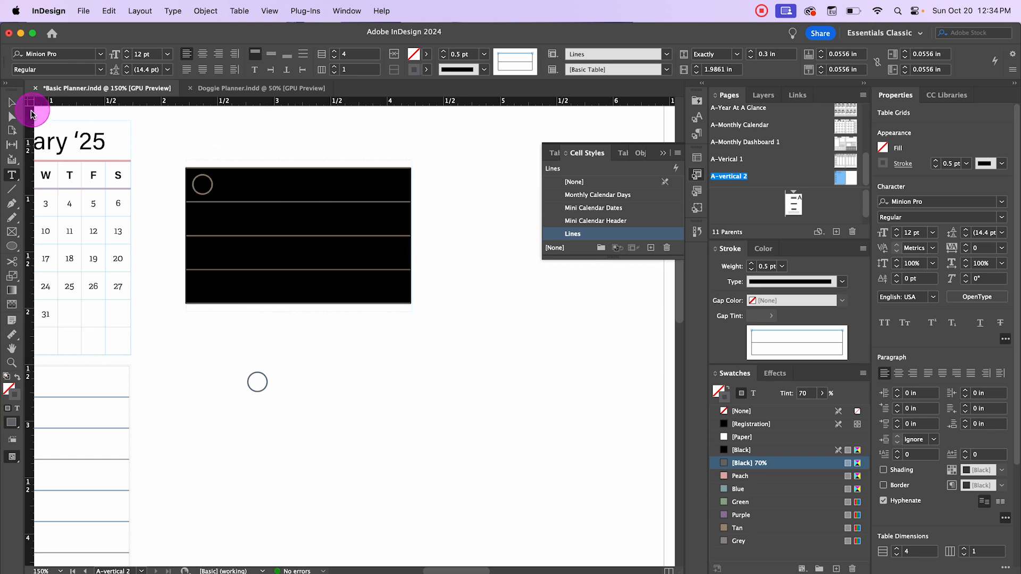
pyautogui.click(12, 102)
pyautogui.click(362, 350)
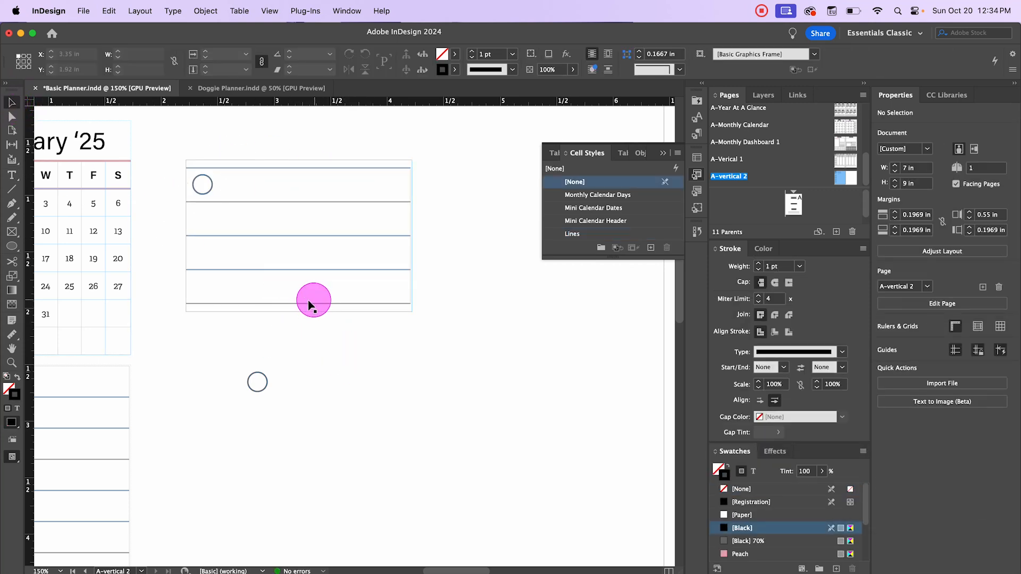
# Set the vertical justification of all the lined table's cells to Align Center in the cell text options
pyautogui.scroll(1, 245, 231)
pyautogui.scroll(-1, 245, 231)
pyautogui.scroll(-1, 245, 231)
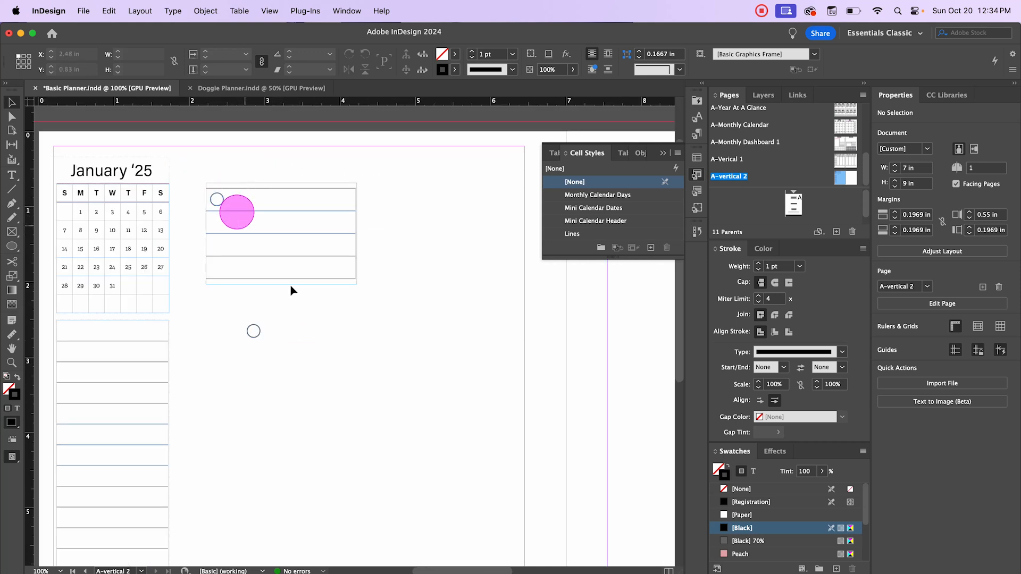
pyautogui.moveTo(319, 310); pyautogui.dragTo(346, 338)
pyautogui.doubleClick(272, 237)
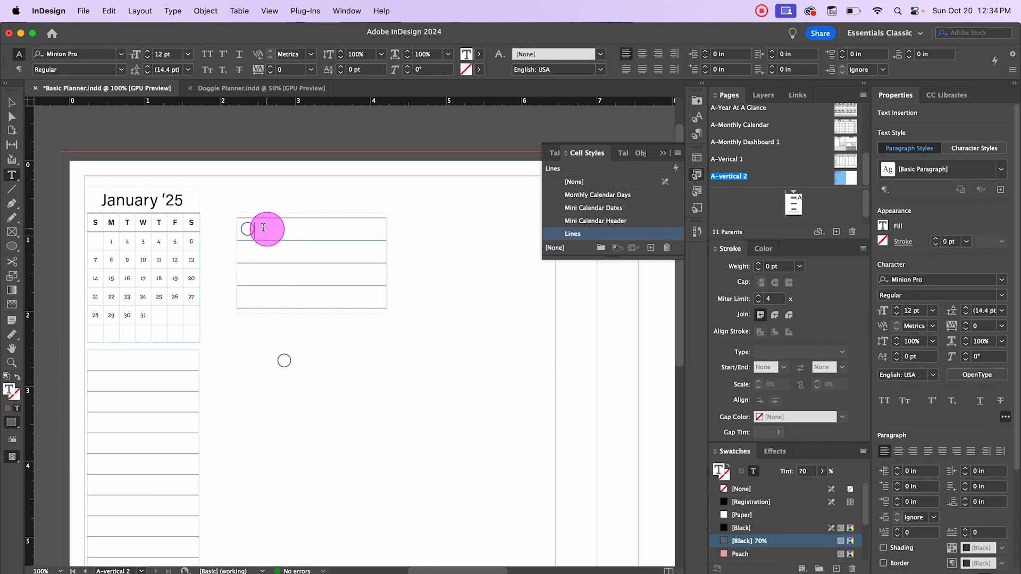
pyautogui.moveTo(264, 227); pyautogui.dragTo(314, 292)
pyautogui.click(266, 224)
pyautogui.rightClick(292, 240)
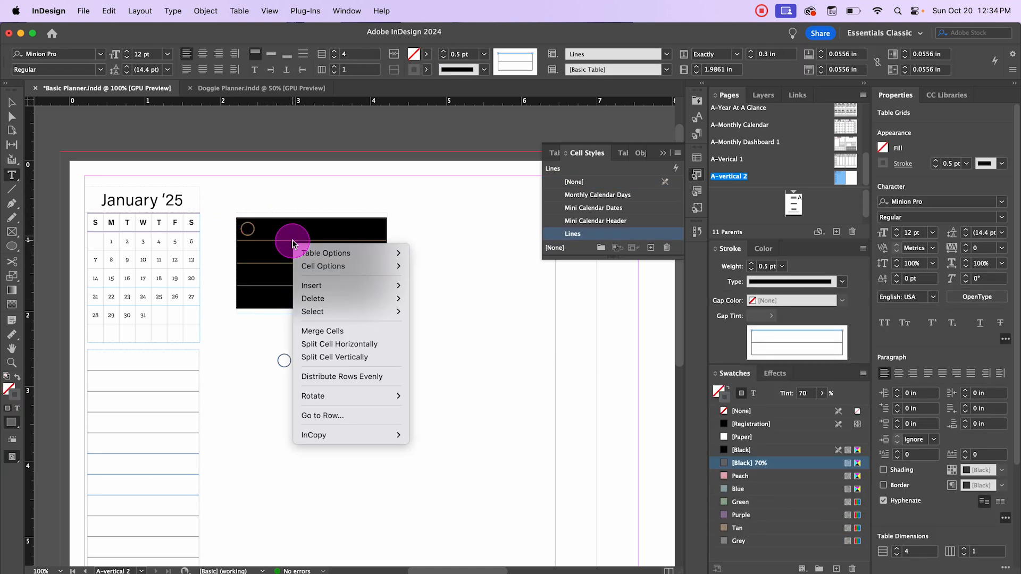
pyautogui.moveTo(323, 267)
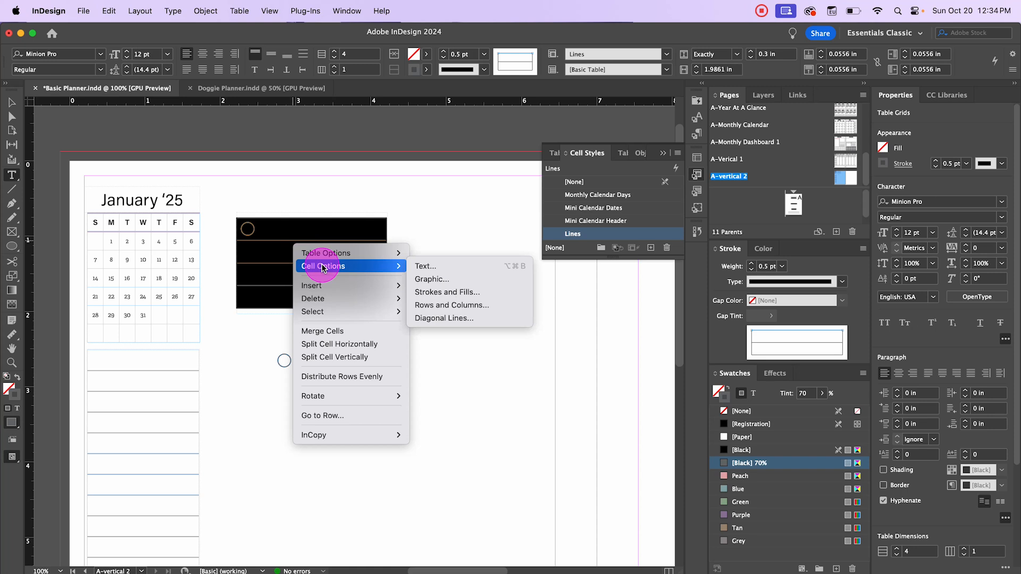
pyautogui.click(428, 267)
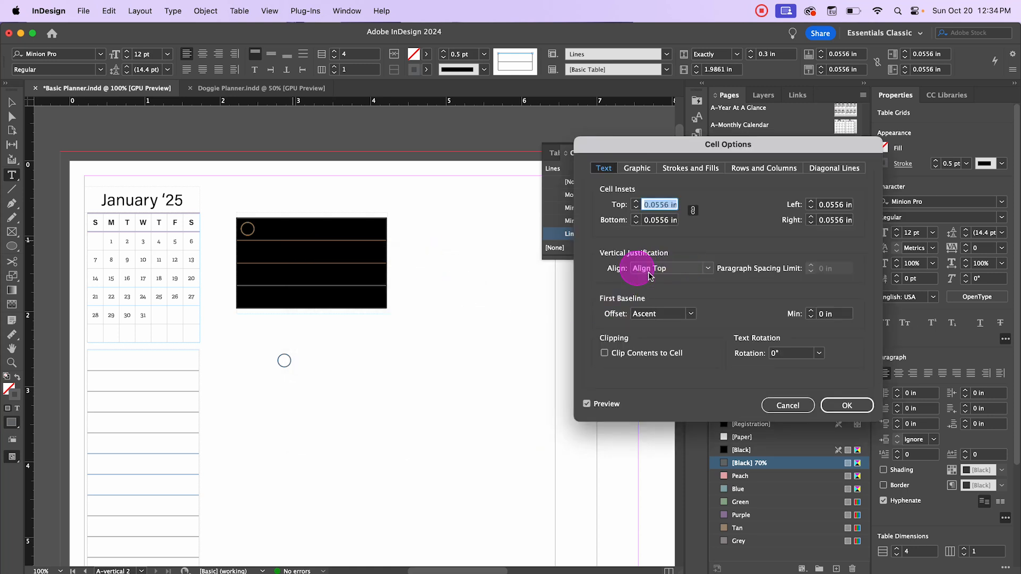
pyautogui.click(703, 270)
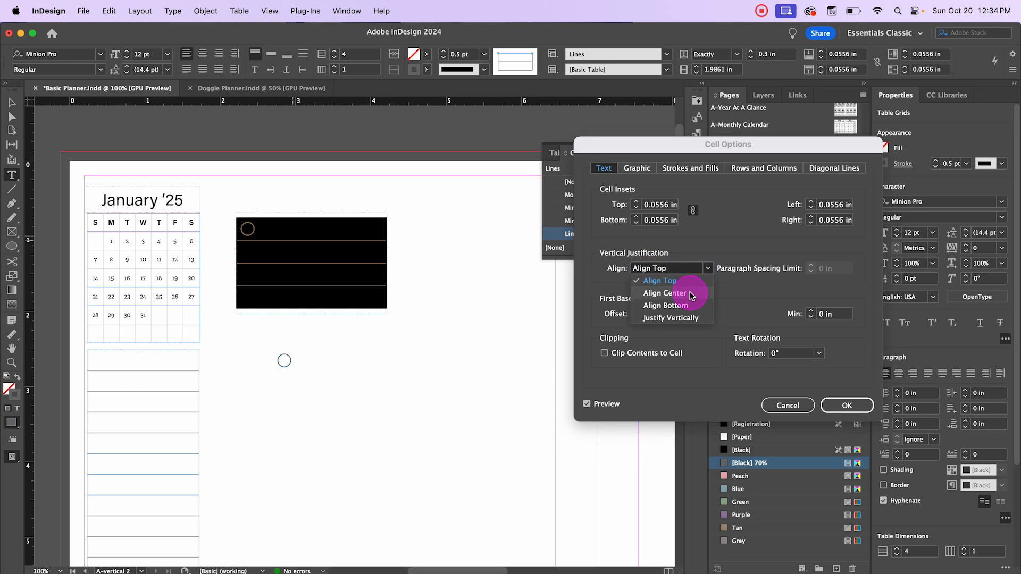
pyautogui.click(690, 293)
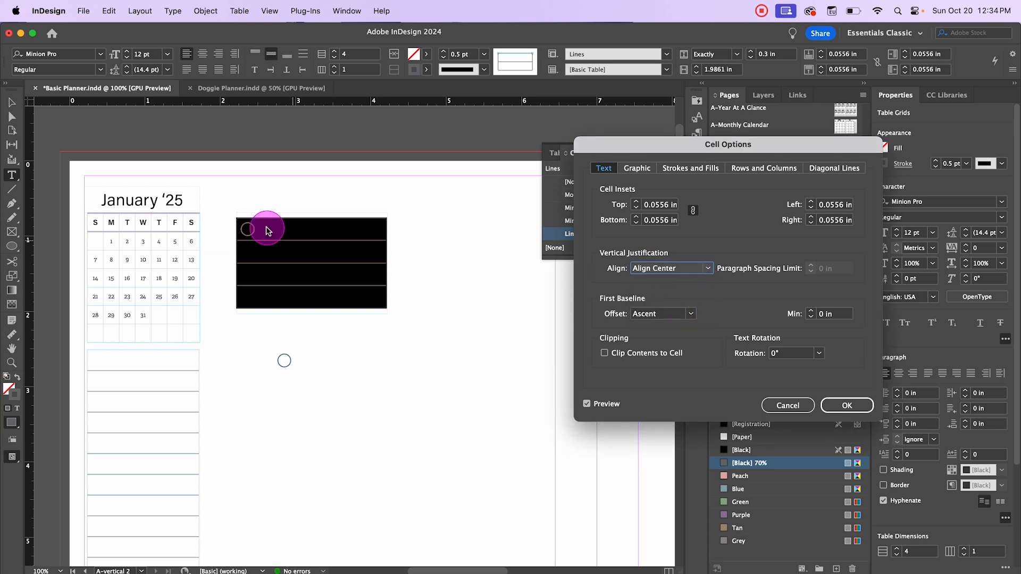
pyautogui.click(836, 407)
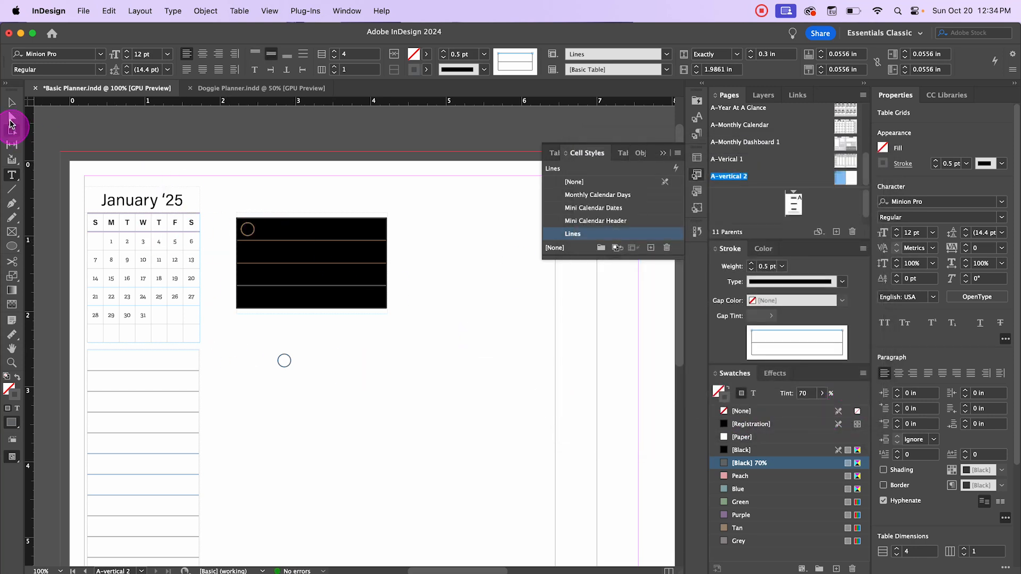
# Delete the inline circle from the first row of the lined table
pyautogui.click(13, 106)
pyautogui.click(247, 230)
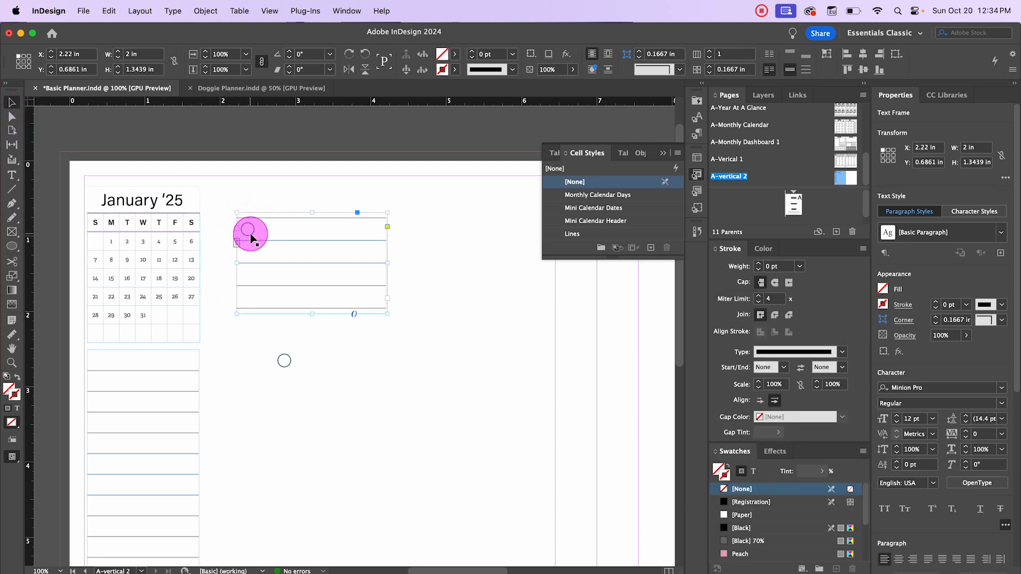
pyautogui.click(249, 236)
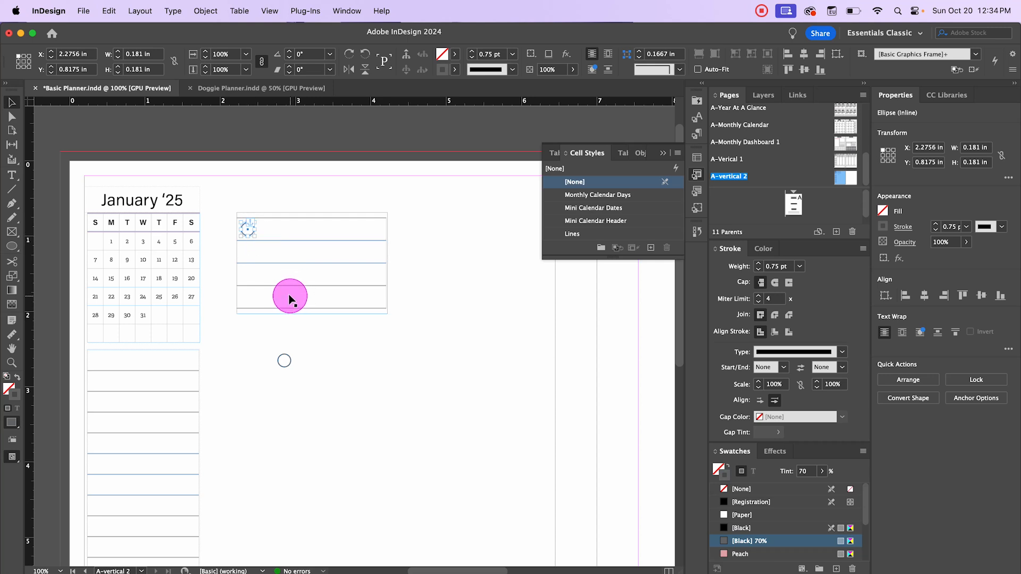
pyautogui.press('Delete')
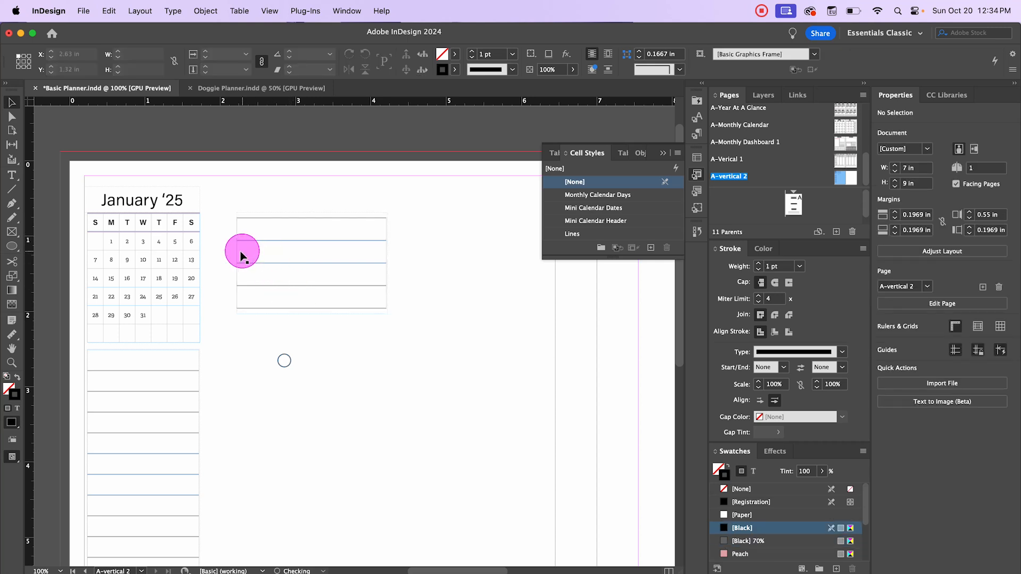
# Paste the circle into the table's second, third and fourth rows and check the page in preview mode
pyautogui.doubleClick(256, 251)
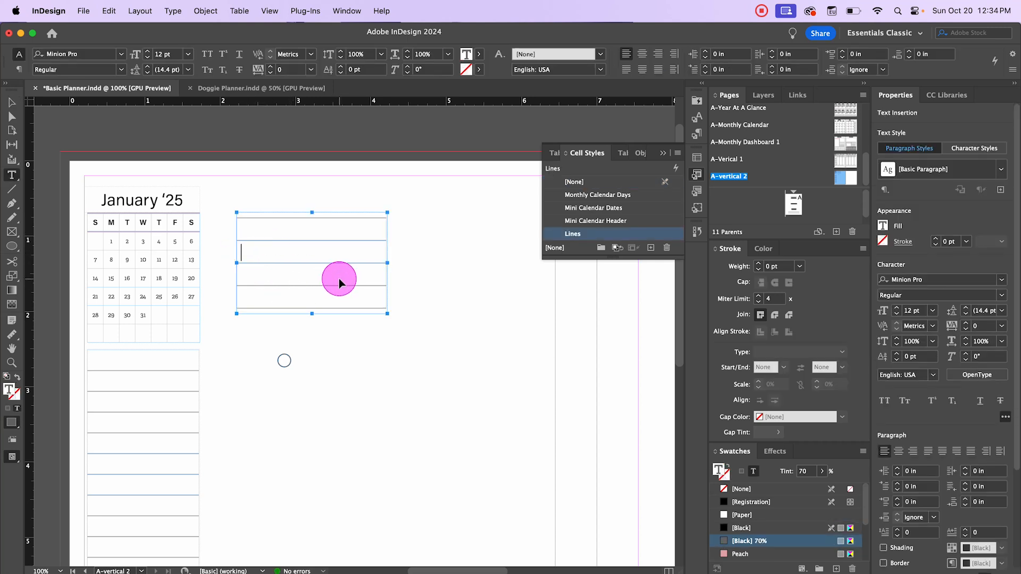
pyautogui.press('super+v')
pyautogui.click(252, 273)
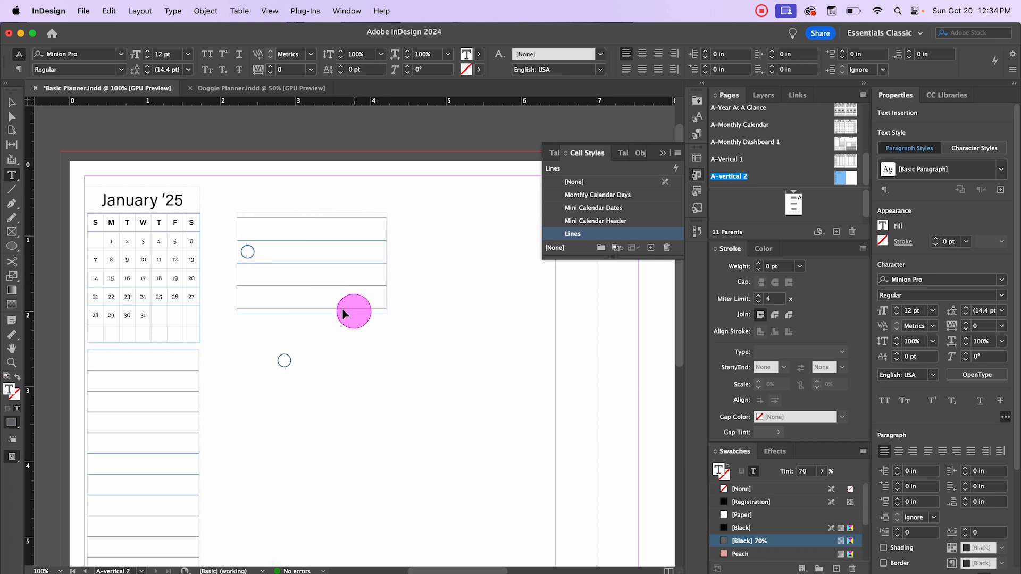
pyautogui.press('super+v')
pyautogui.click(251, 298)
pyautogui.press('super+v')
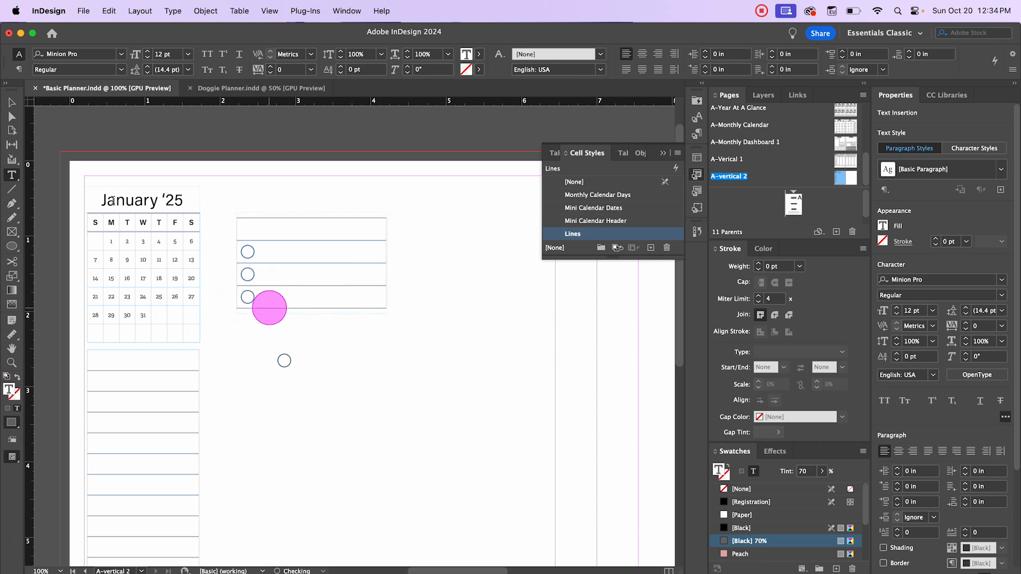
pyautogui.click(12, 102)
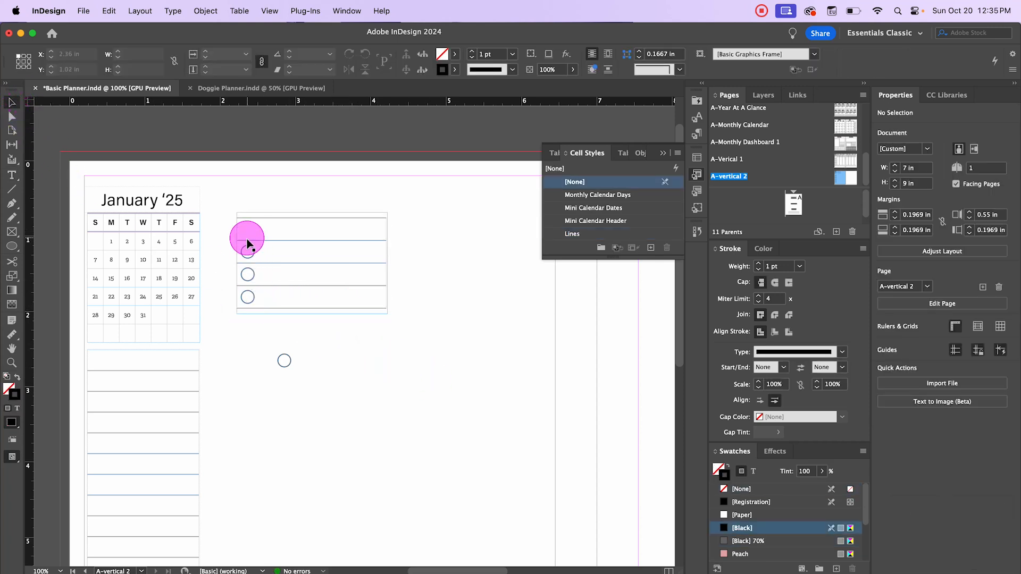
pyautogui.click(340, 345)
pyautogui.press('w')
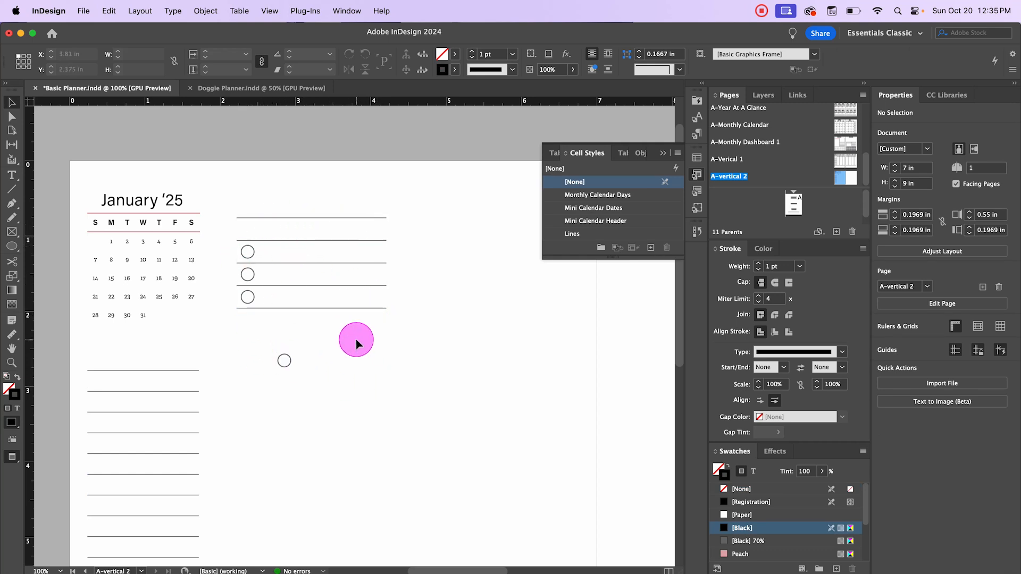
pyautogui.press('w')
# Set the cell stroke weight of the lined table's first row to 0 pt
pyautogui.doubleClick(268, 228)
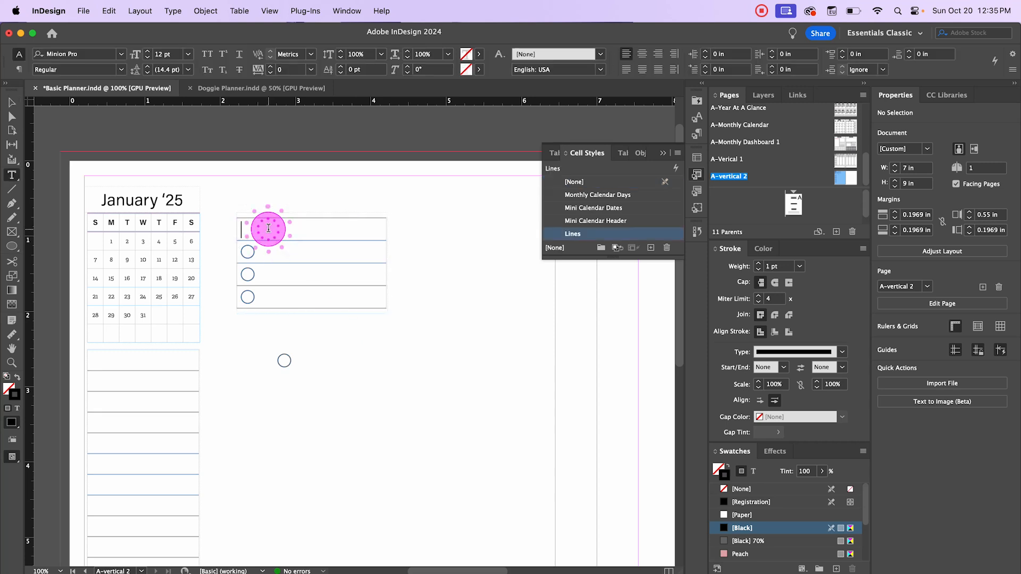
pyautogui.moveTo(243, 228); pyautogui.dragTo(389, 232)
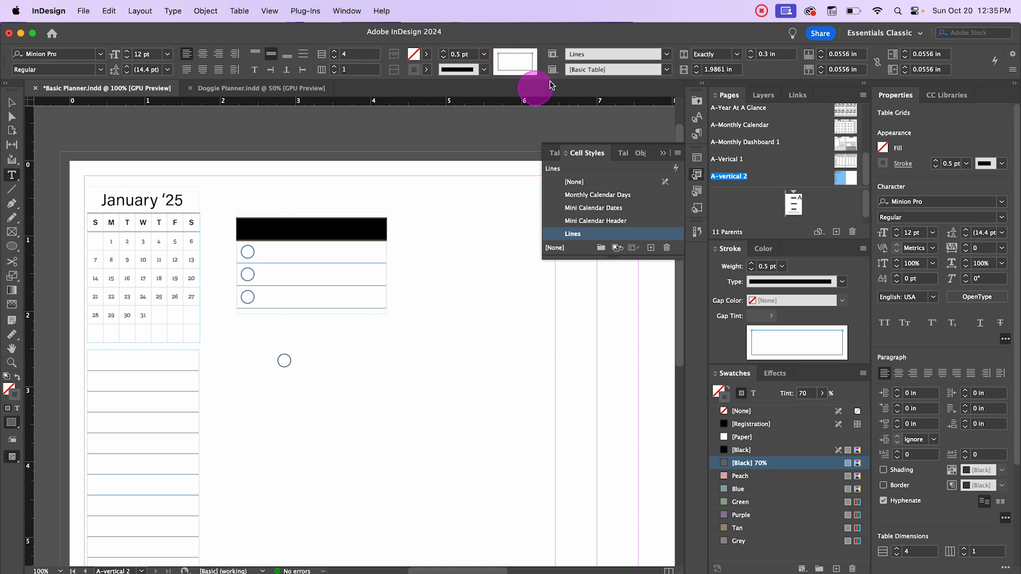
pyautogui.click(484, 54)
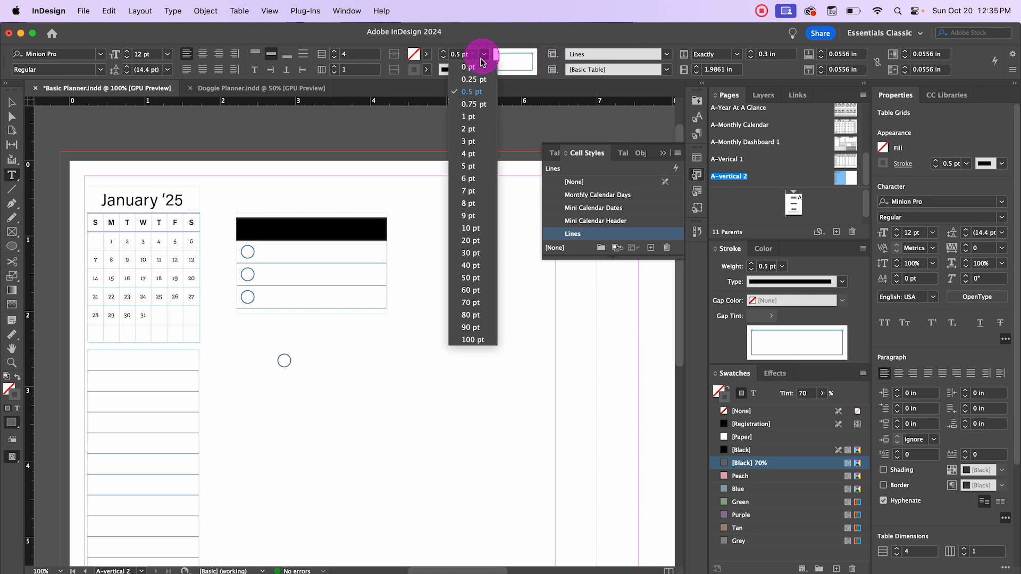
pyautogui.click(466, 71)
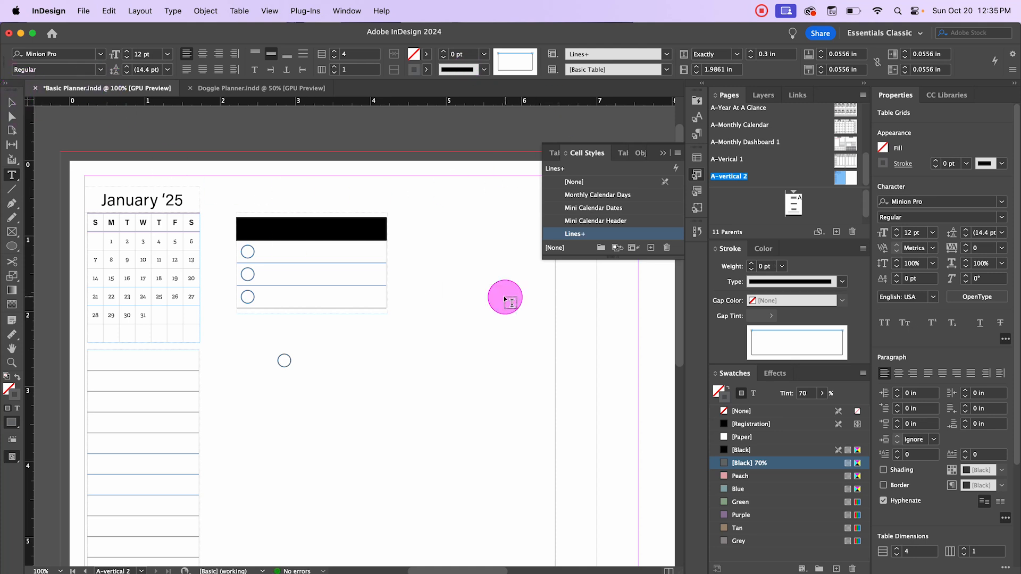
pyautogui.click(11, 101)
pyautogui.click(436, 272)
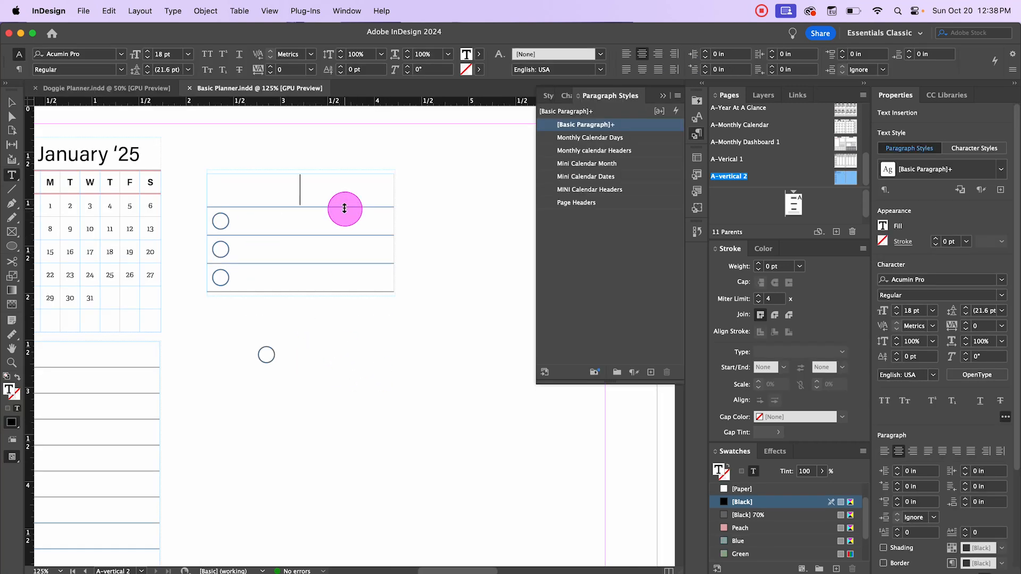
# Enter the heading "This Week" in the lined table's first row and color the text [Black] 70%
pyautogui.write('T')
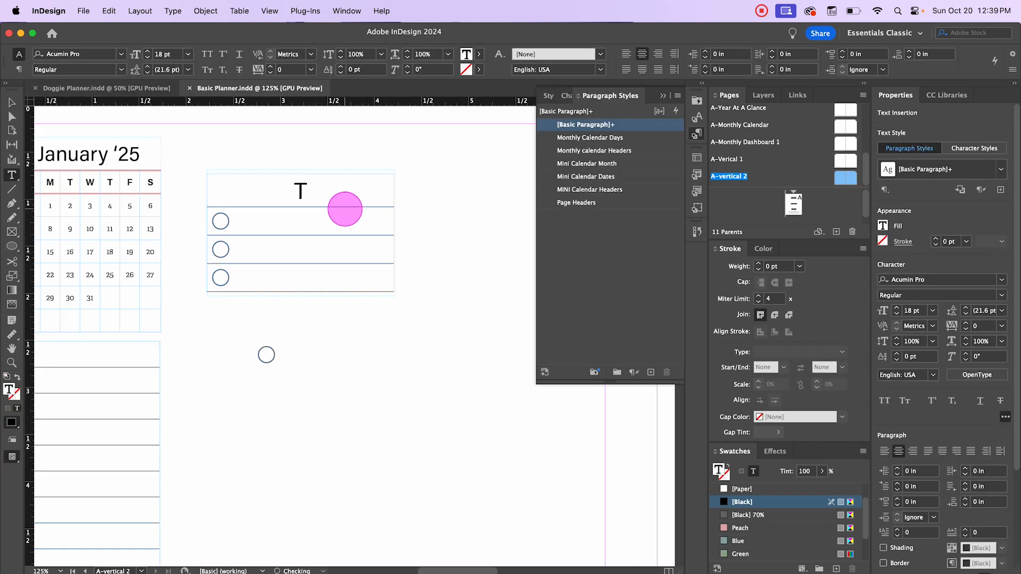
pyautogui.write('his Week')
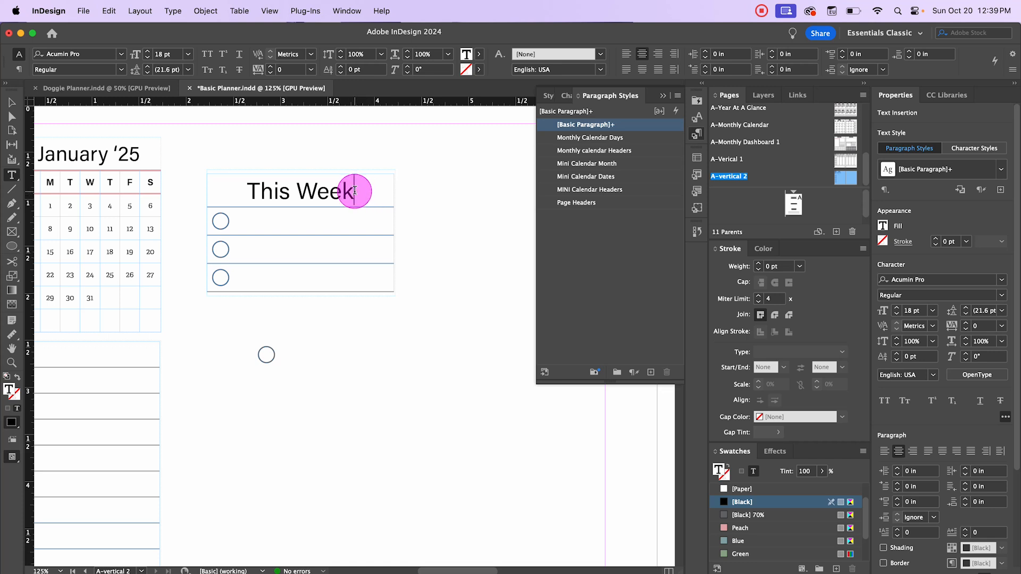
pyautogui.moveTo(349, 191); pyautogui.dragTo(246, 190)
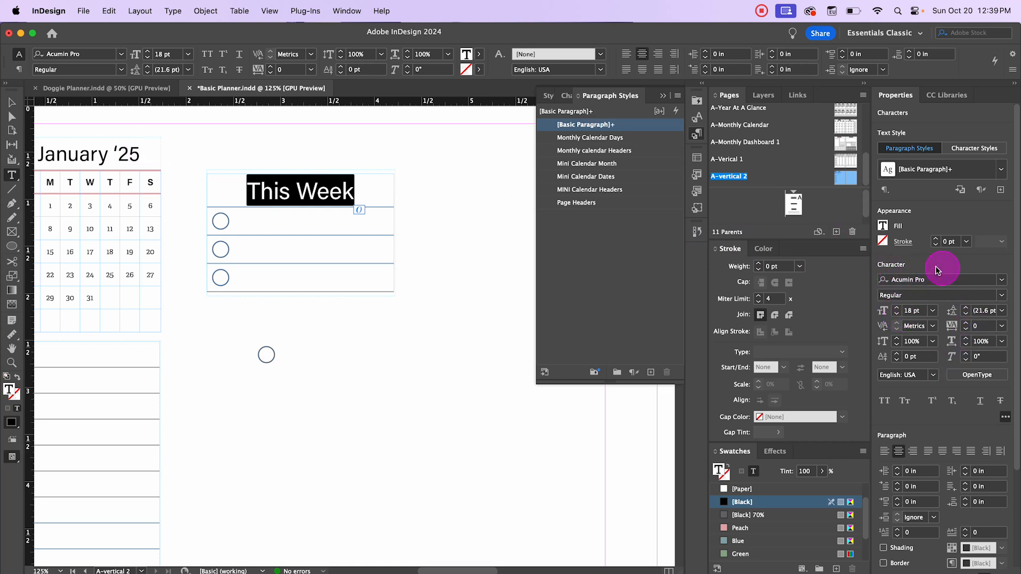
pyautogui.click(722, 288)
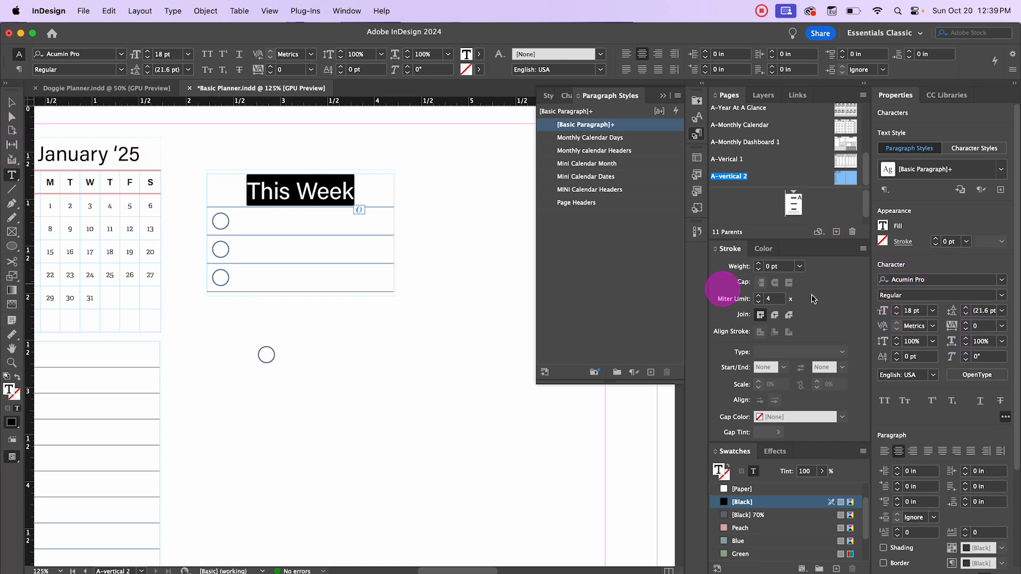
pyautogui.click(478, 54)
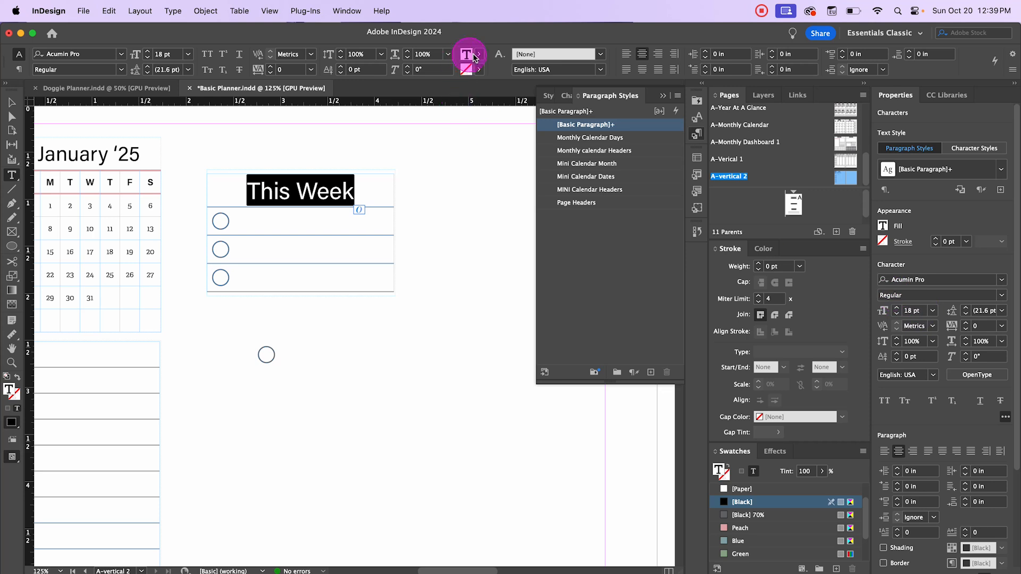
pyautogui.click(380, 142)
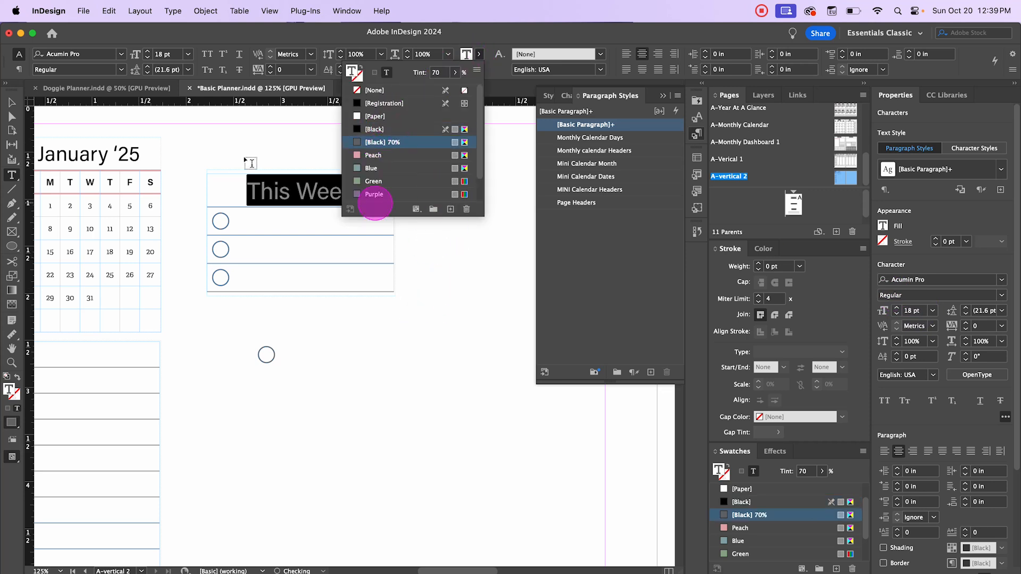
pyautogui.click(551, 250)
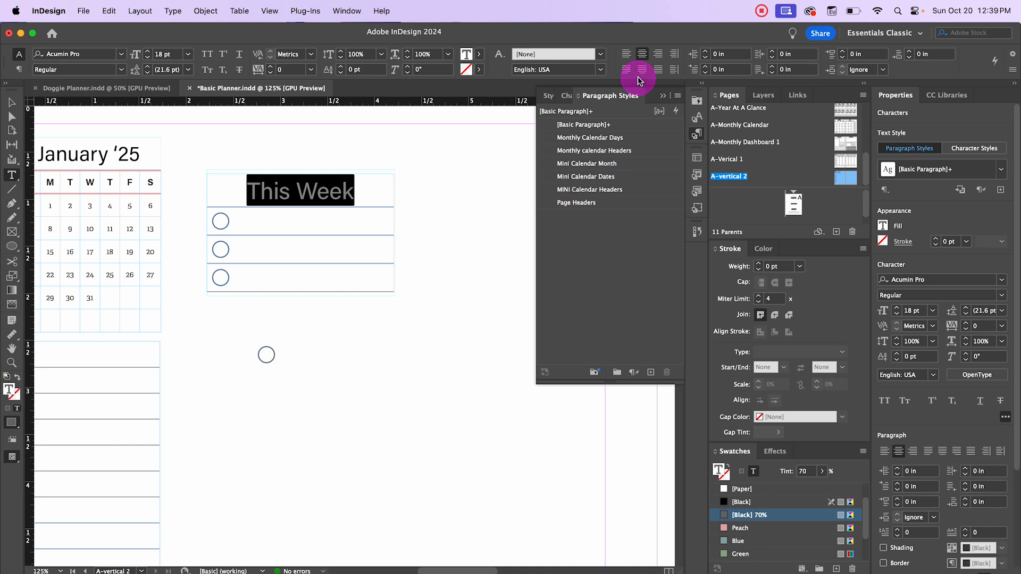
# Create a paragraph style named Section Headers from the selected "This Week" heading
pyautogui.click(650, 376)
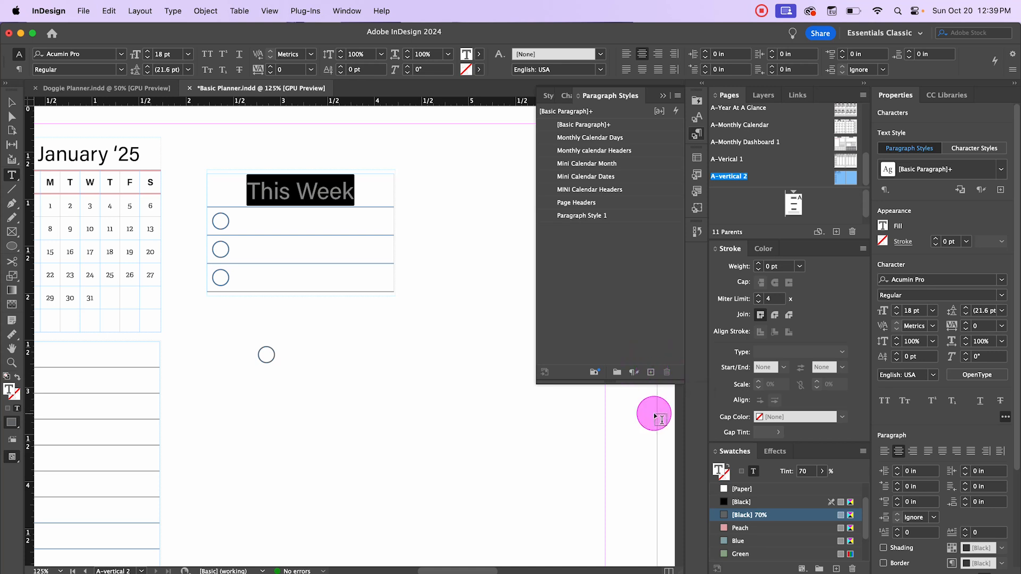
pyautogui.doubleClick(592, 216)
pyautogui.write('Section Headers')
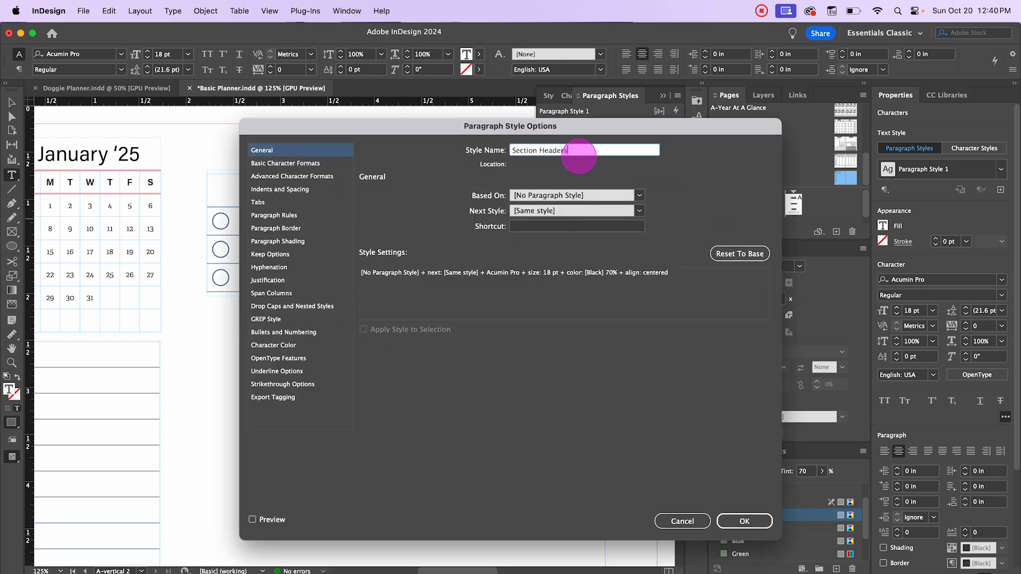
pyautogui.click(744, 521)
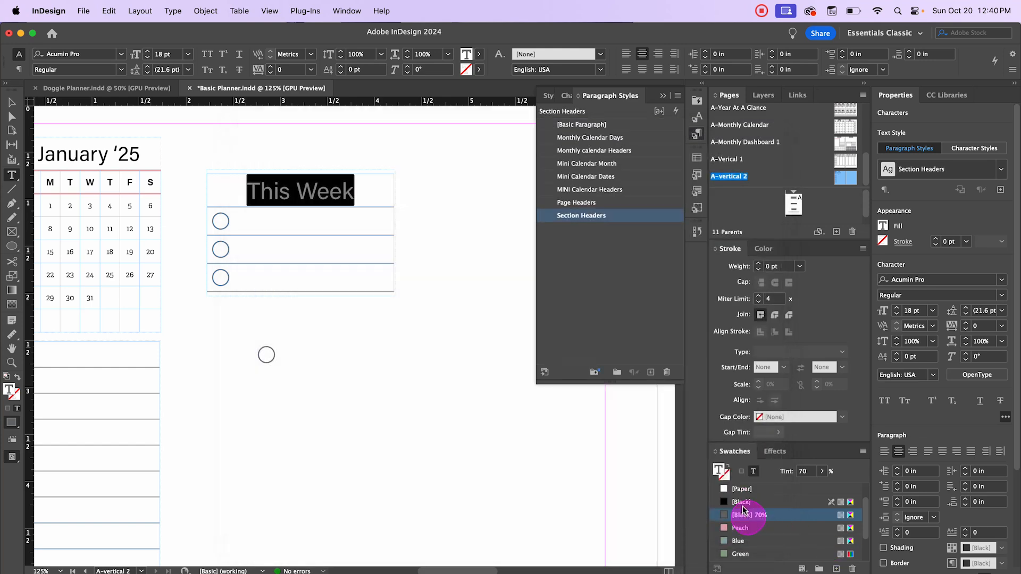
pyautogui.click(485, 224)
pyautogui.click(663, 96)
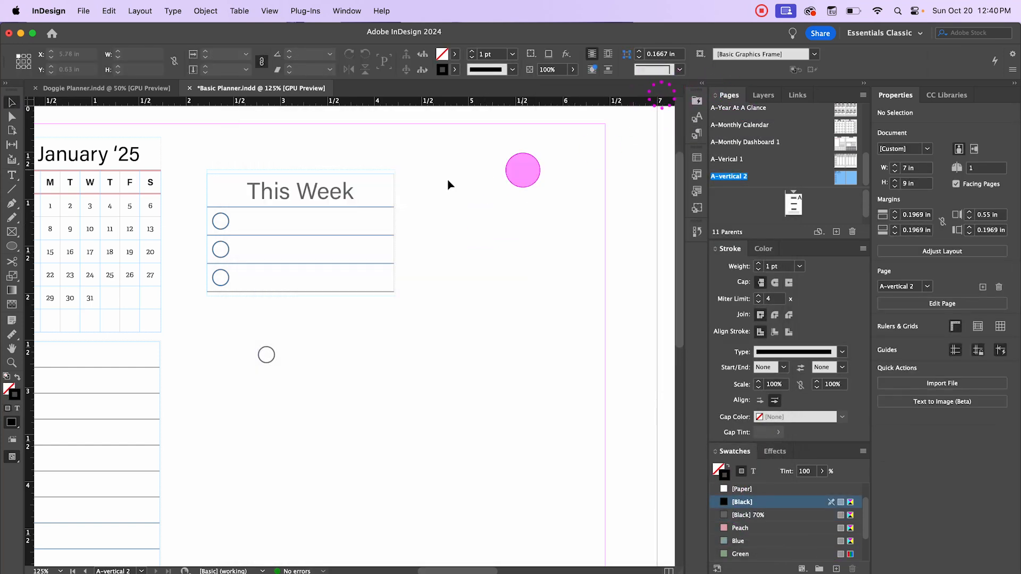
# Check the page in preview mode and move the This Week table closer to the mini calendar, to about X 1.94 in
pyautogui.press('super+minus')
pyautogui.press('w')
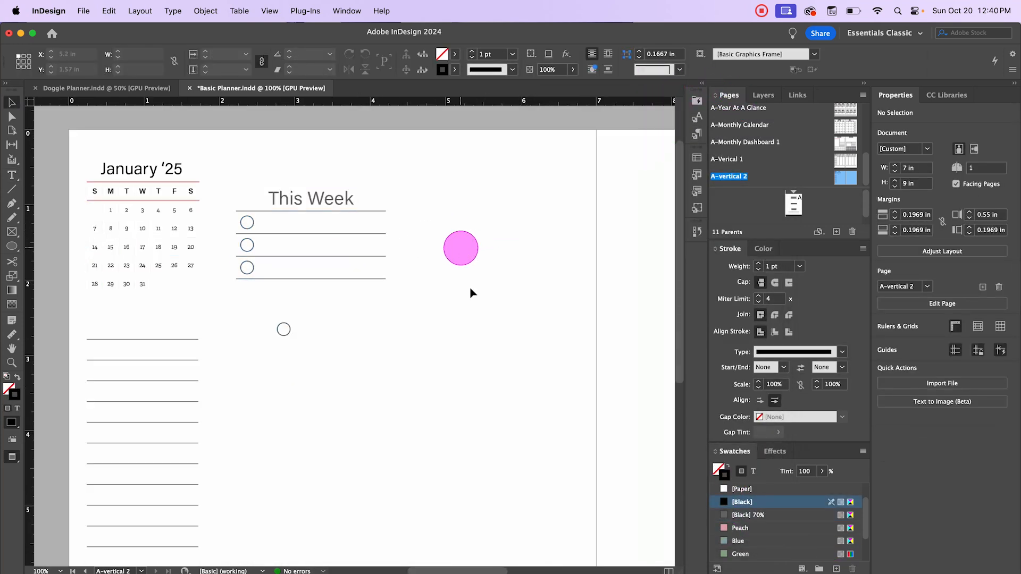
pyautogui.press('w')
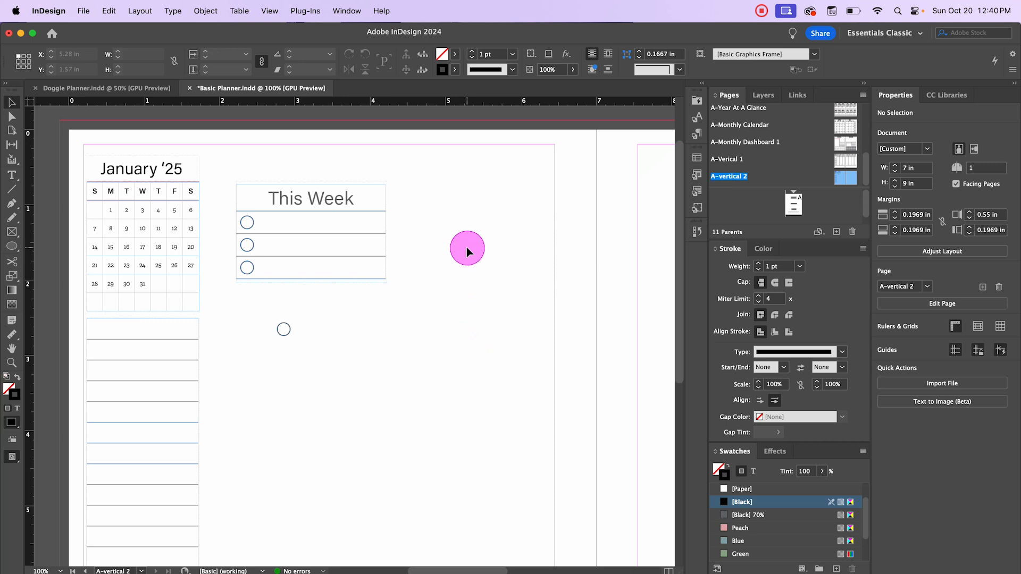
pyautogui.moveTo(330, 201); pyautogui.dragTo(307, 200)
pyautogui.click(479, 238)
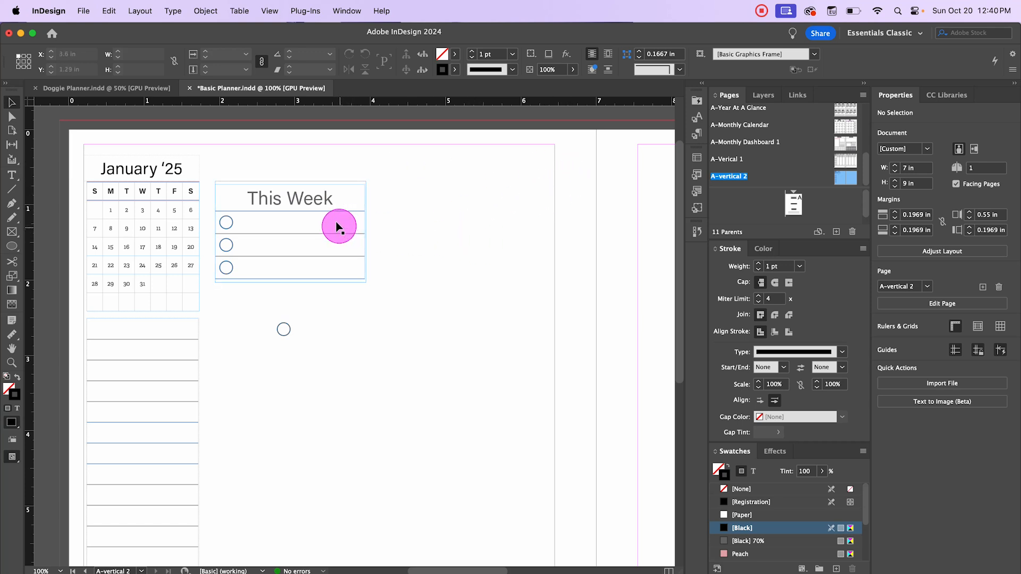
# Duplicate the This Week table beside the original and nudge both tables right to about X 2.01 in
pyautogui.click(282, 203)
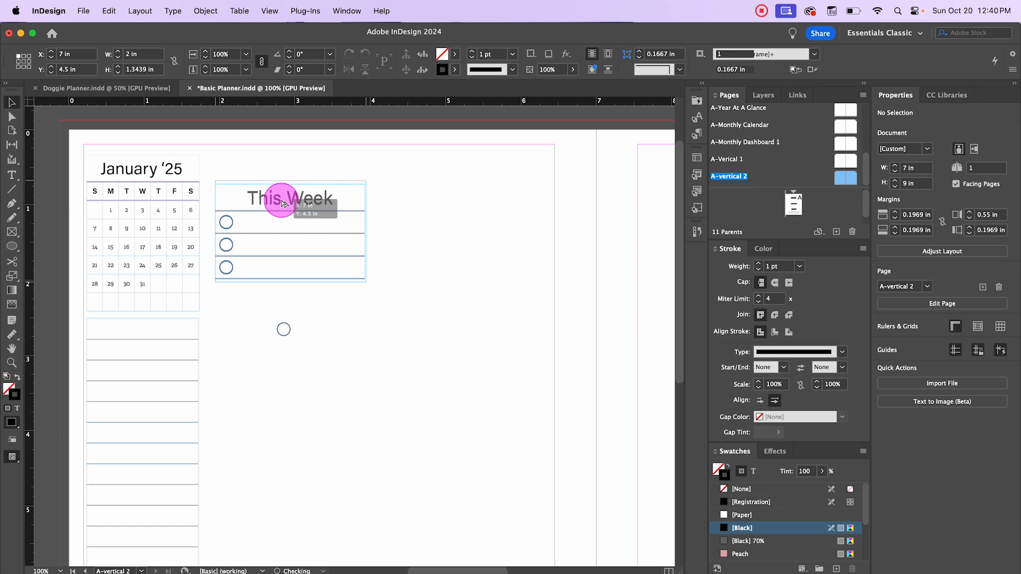
pyautogui.moveTo(283, 203); pyautogui.dragTo(452, 215)
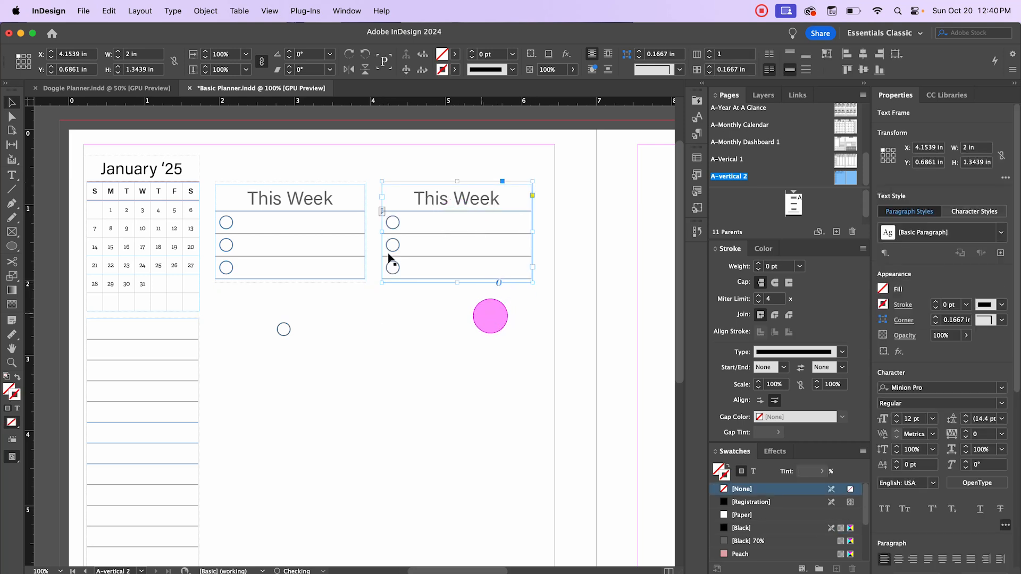
pyautogui.moveTo(281, 168); pyautogui.dragTo(468, 269)
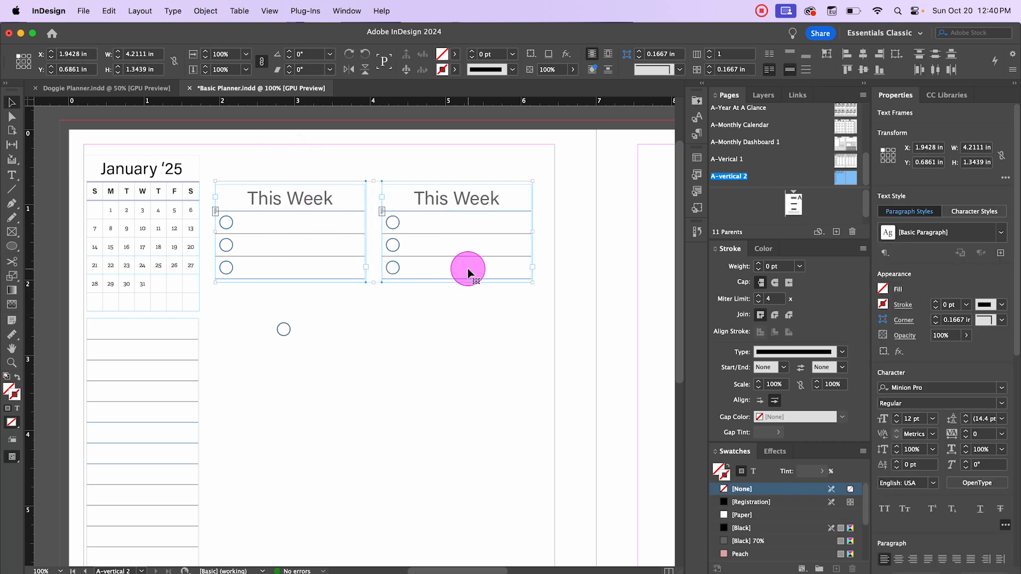
pyautogui.press('Right')
pyautogui.press('Right')
pyautogui.press('Right')
pyautogui.press('Right')
pyautogui.press('Right')
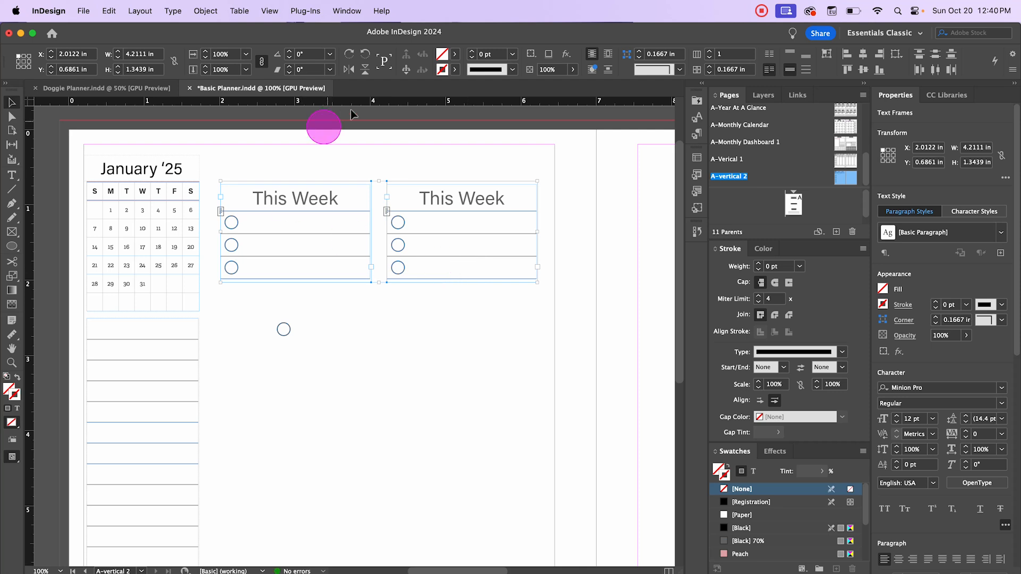
pyautogui.click(432, 148)
# Change the duplicated table's heading to "Next Week"
pyautogui.doubleClick(498, 198)
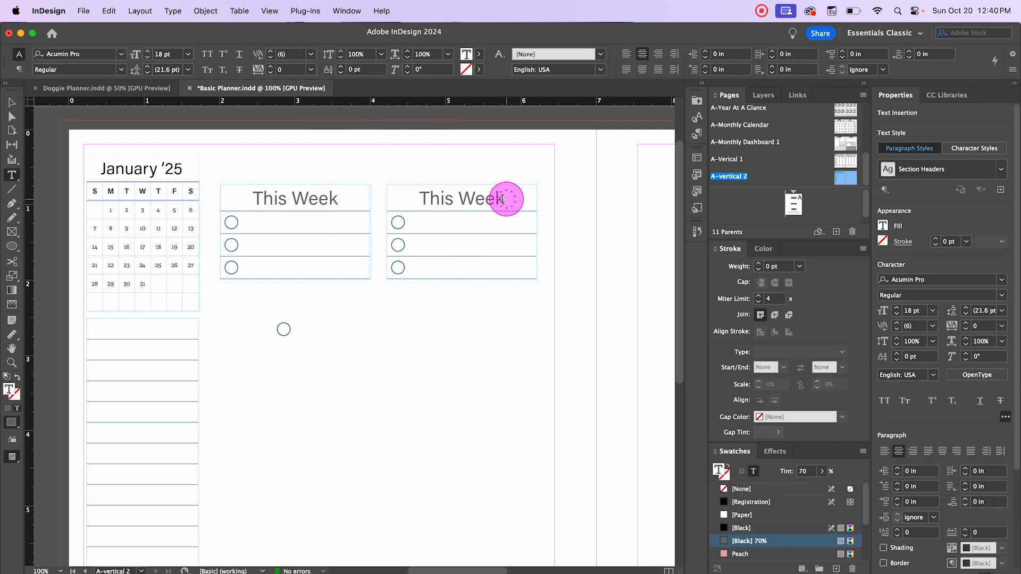
pyautogui.moveTo(506, 198); pyautogui.dragTo(417, 200)
pyautogui.click(451, 201)
pyautogui.write('Next')
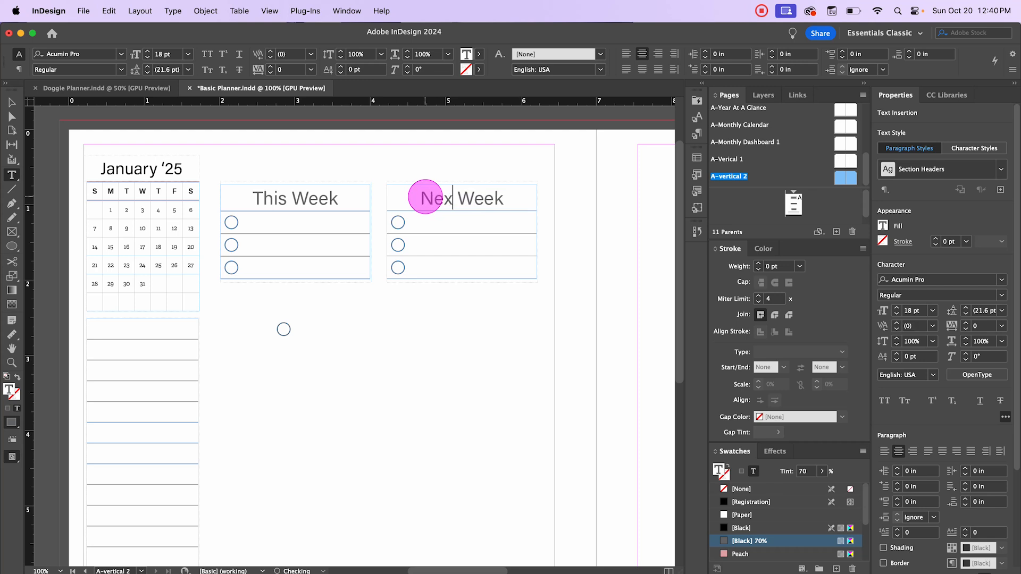
pyautogui.press('BackSpace')
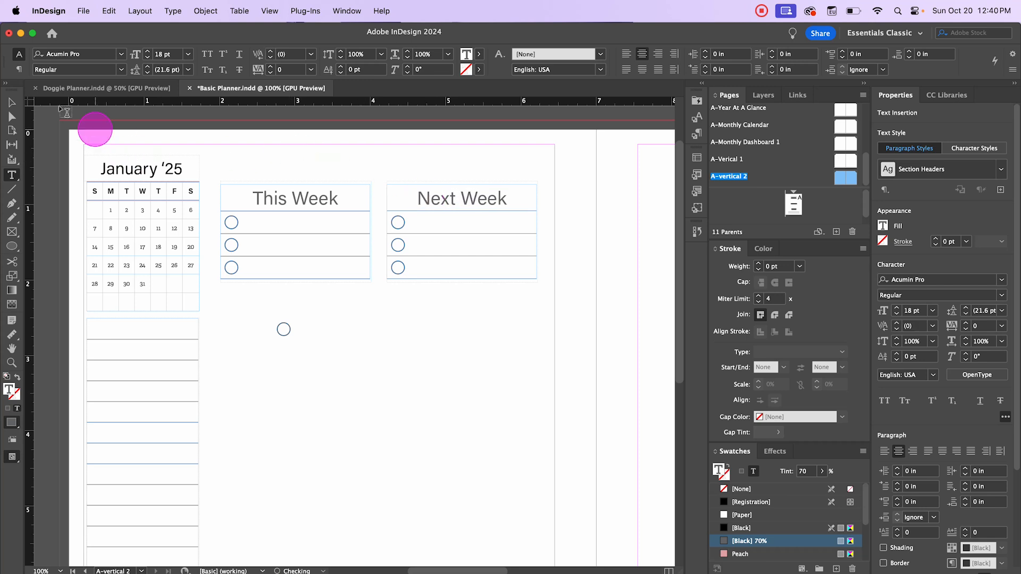
pyautogui.click(11, 102)
pyautogui.click(391, 333)
# Move the This Week and Next Week tables up together to about Y 0.3 in, level with the mini calendar's title
pyautogui.press('super+minus')
pyautogui.press('super+minus')
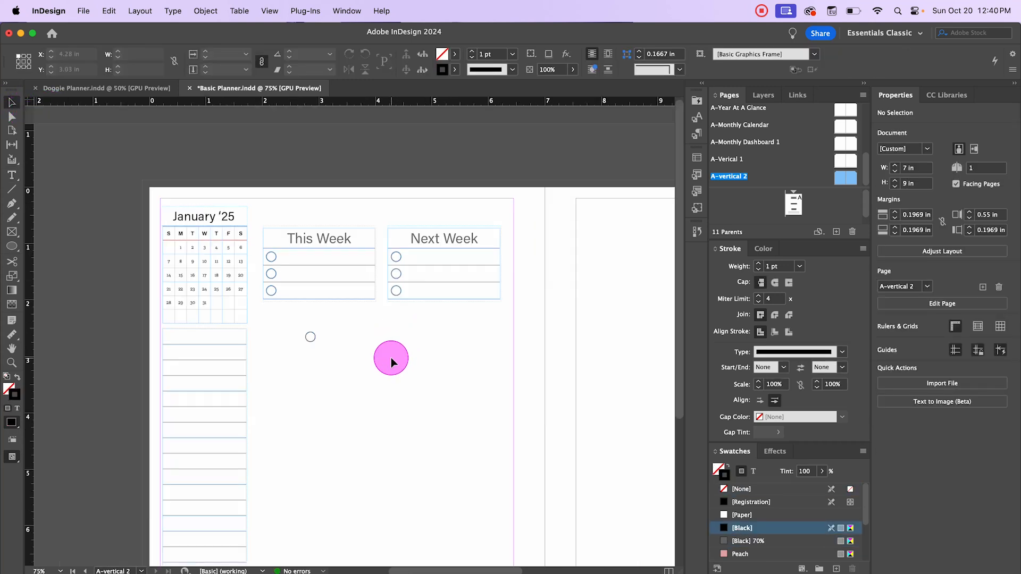
pyautogui.moveTo(492, 365); pyautogui.dragTo(470, 359)
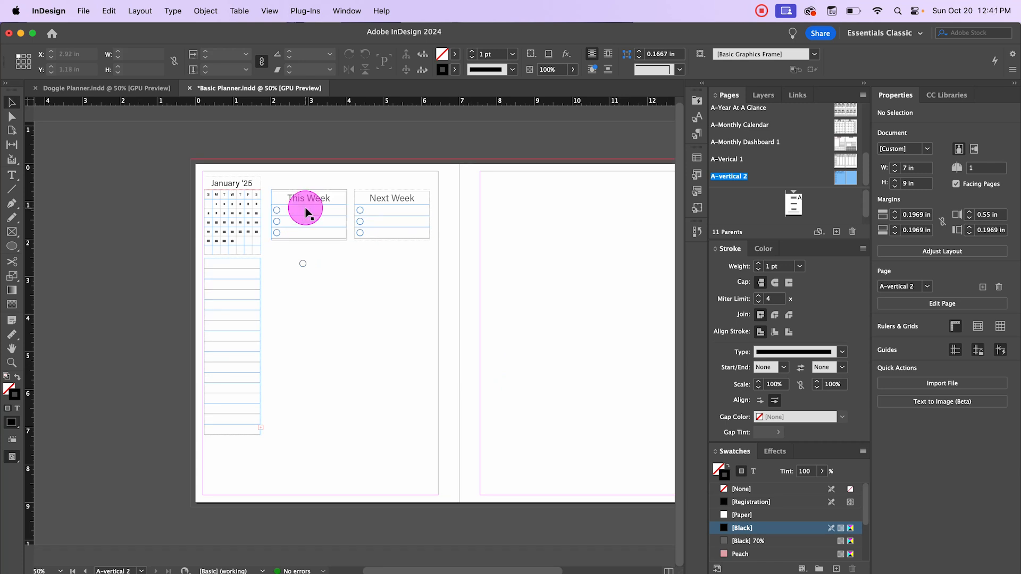
pyautogui.scroll(2, 306, 208)
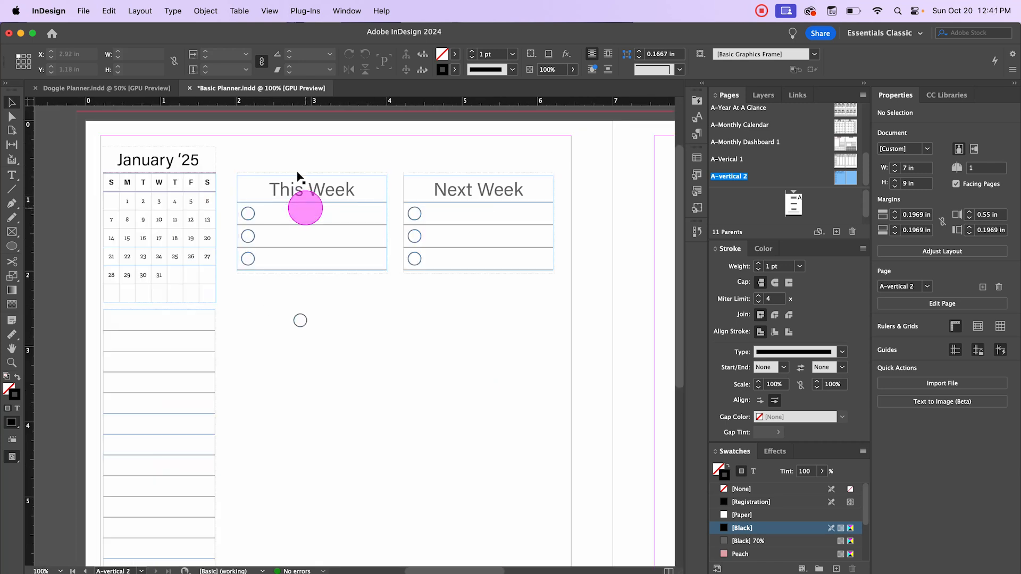
pyautogui.moveTo(290, 142); pyautogui.dragTo(467, 286)
pyautogui.press('Up')
pyautogui.press('Up')
pyautogui.press('Up')
pyautogui.press('Up')
pyautogui.press('Up')
pyautogui.press('Up')
pyautogui.press('Up')
pyautogui.press('Up')
pyautogui.press('Up')
pyautogui.press('Up')
pyautogui.press('Up')
pyautogui.press('Up')
pyautogui.press('Up')
pyautogui.press('Up')
pyautogui.press('Up')
pyautogui.press('Up')
pyautogui.press('Up')
pyautogui.press('Up')
pyautogui.press('Up')
pyautogui.press('Up')
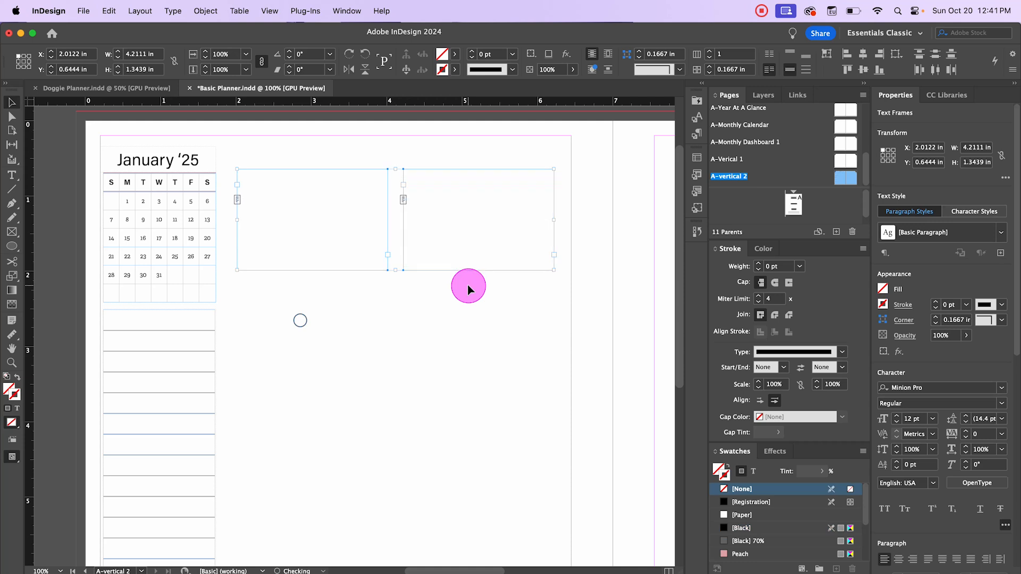
pyautogui.click(502, 370)
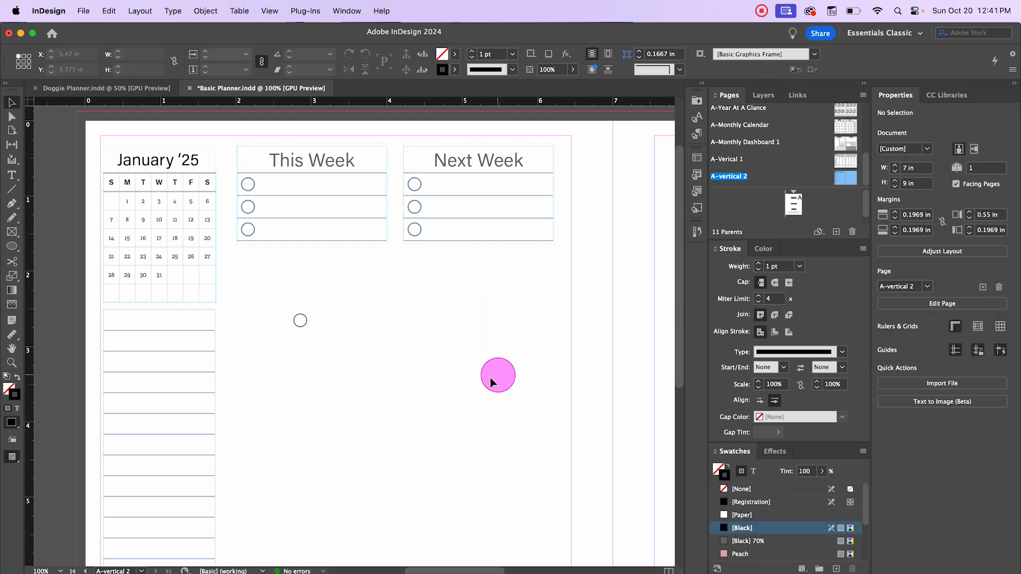
# Duplicate the Next Week table onto the right-hand page, against its inner margin and level with the original
pyautogui.scroll(-1, 499, 372)
pyautogui.moveTo(590, 299); pyautogui.dragTo(358, 259)
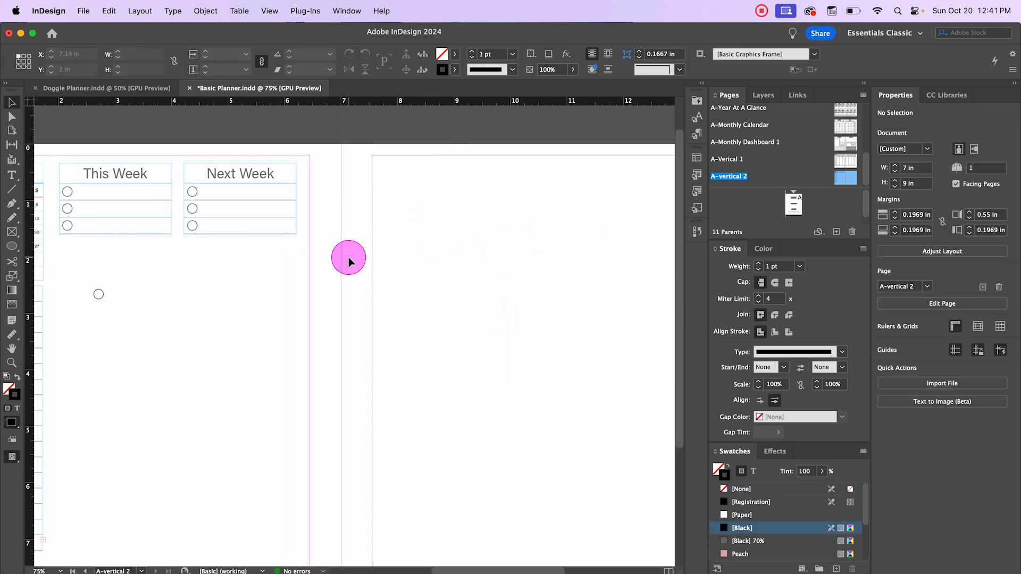
pyautogui.scroll(-1, 349, 257)
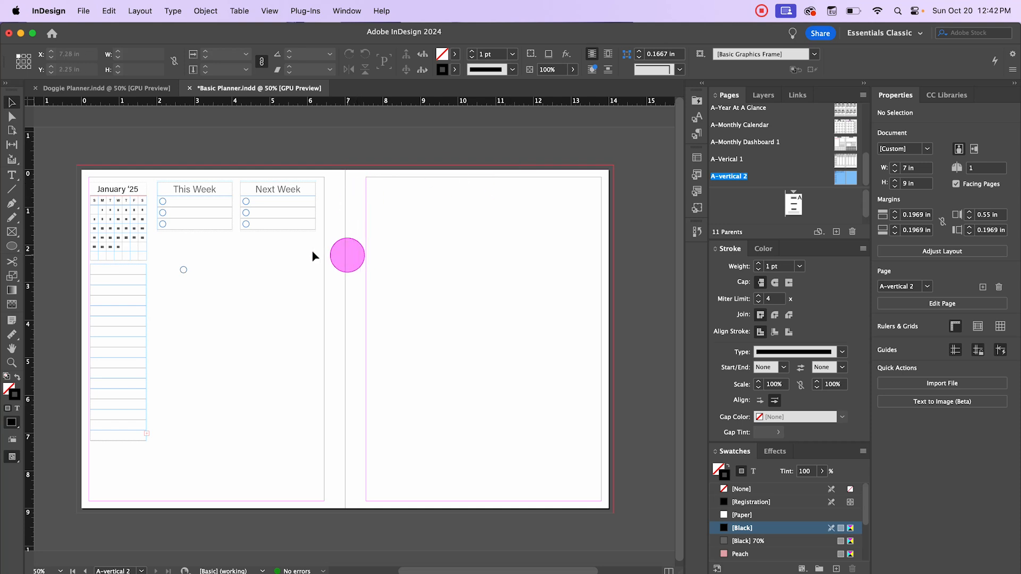
pyautogui.click(265, 191)
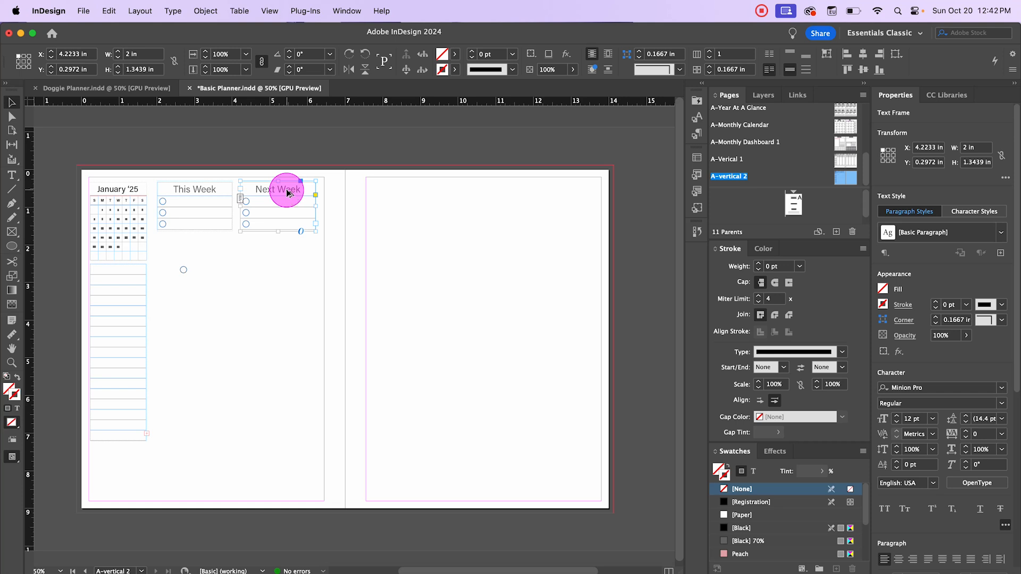
pyautogui.moveTo(286, 193); pyautogui.dragTo(415, 196)
pyautogui.click(519, 193)
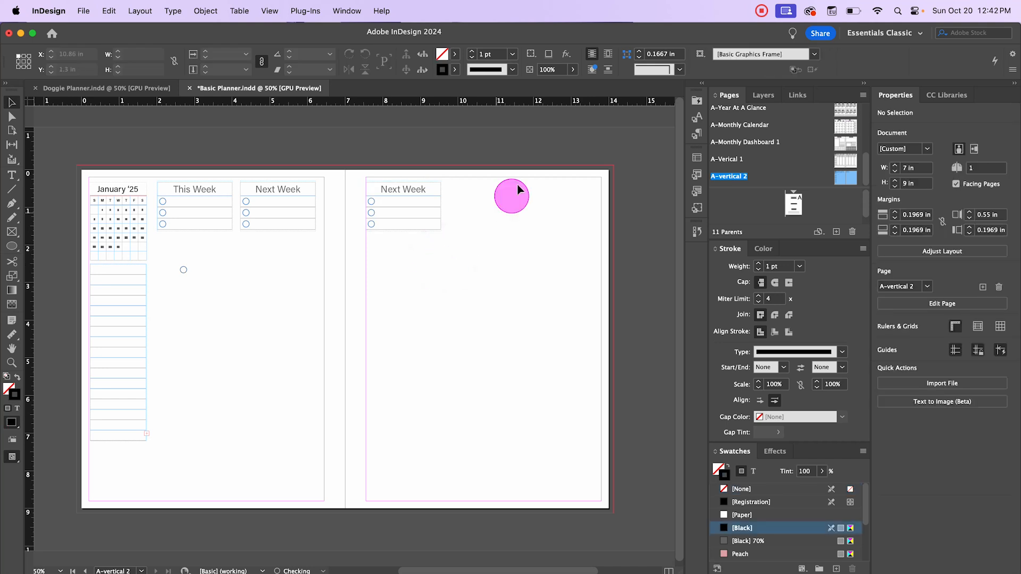
pyautogui.click(552, 200)
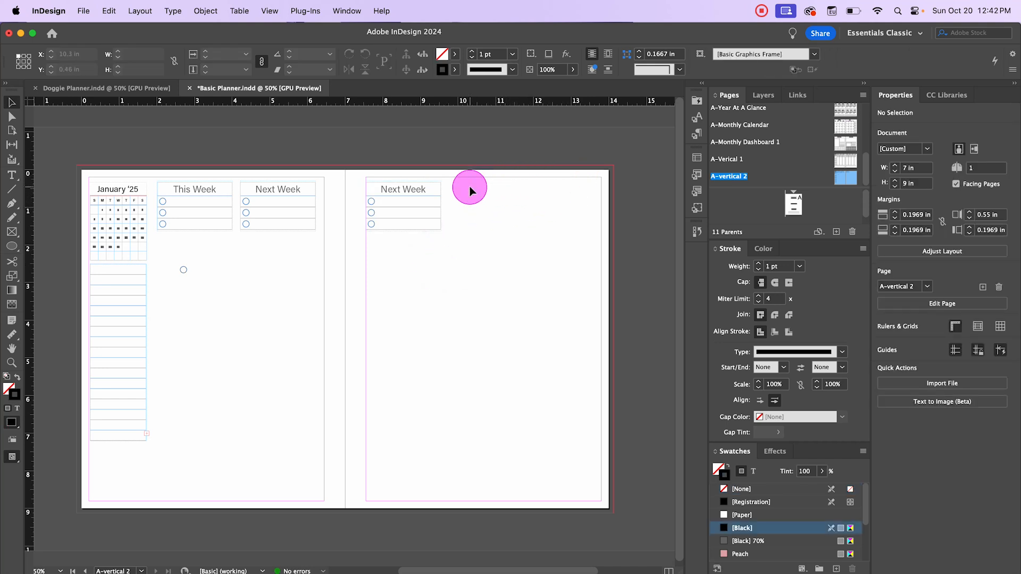
# Duplicate the right-hand page's Next Week table beside itself, at about X 9.68 in
pyautogui.press('super+equal')
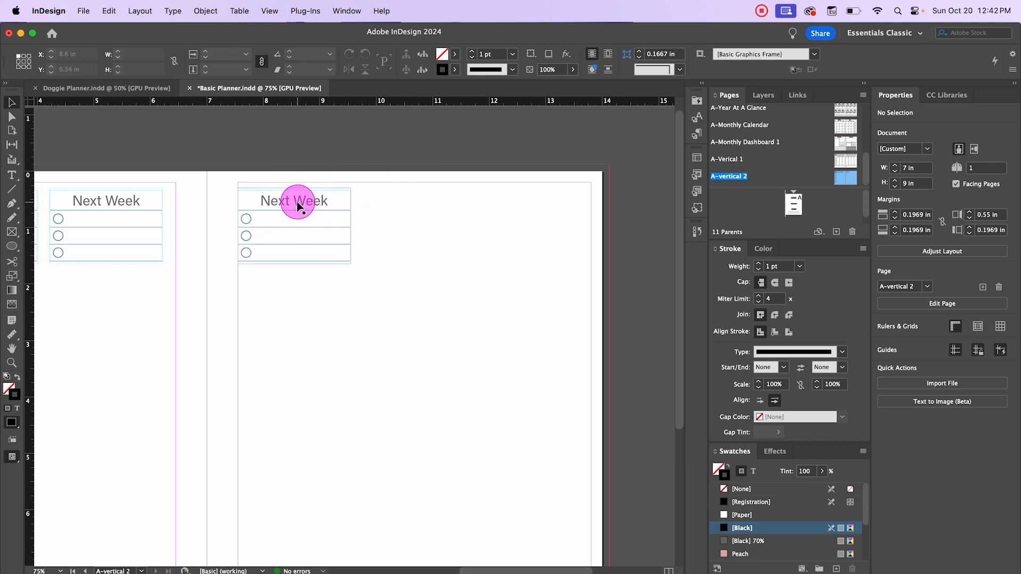
pyautogui.moveTo(298, 206); pyautogui.dragTo(418, 212)
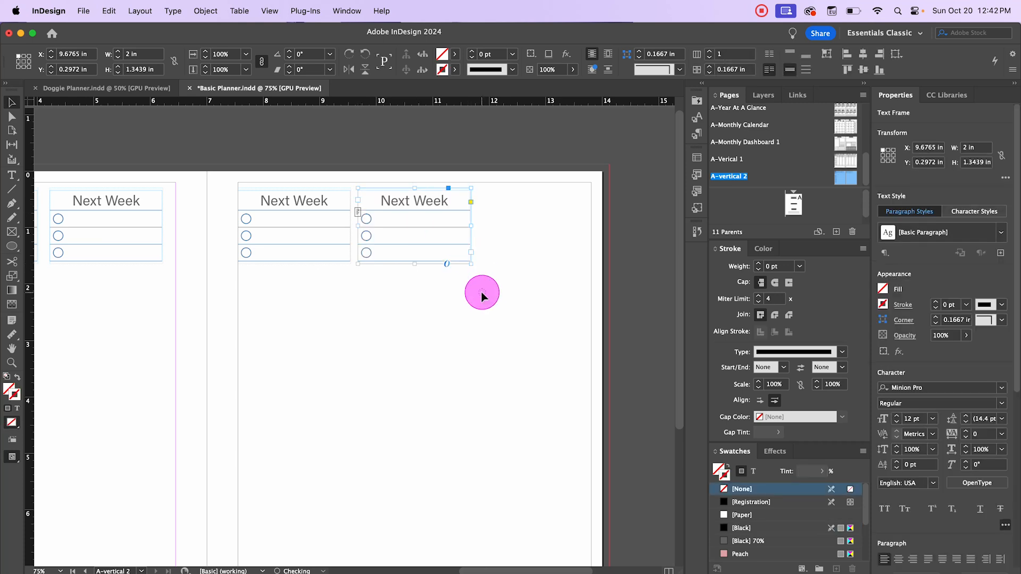
pyautogui.click(481, 291)
# Delete the heading text from the second checklist table on the right-hand page
pyautogui.doubleClick(420, 200)
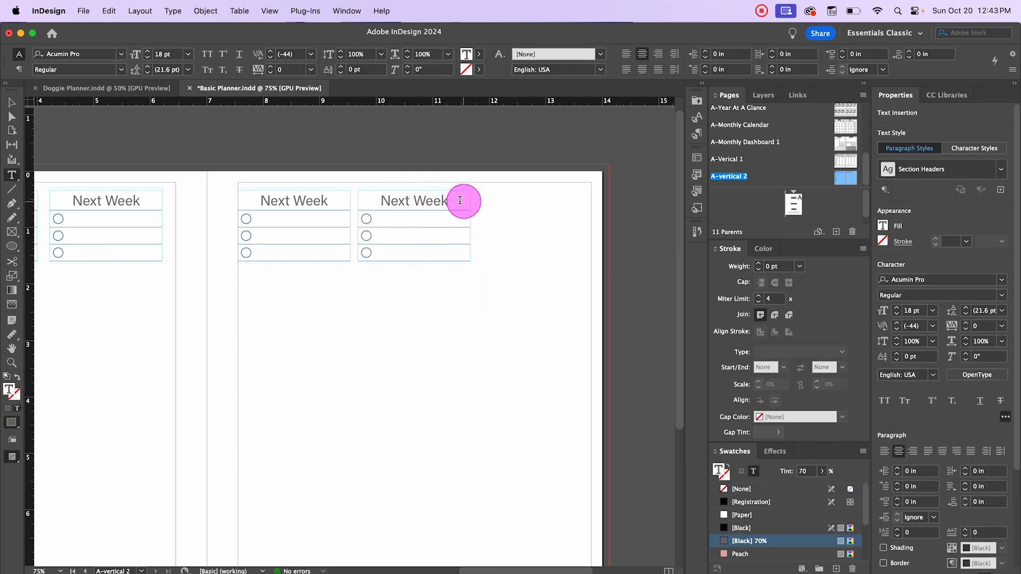
pyautogui.moveTo(452, 200); pyautogui.dragTo(369, 196)
pyautogui.press('BackSpace')
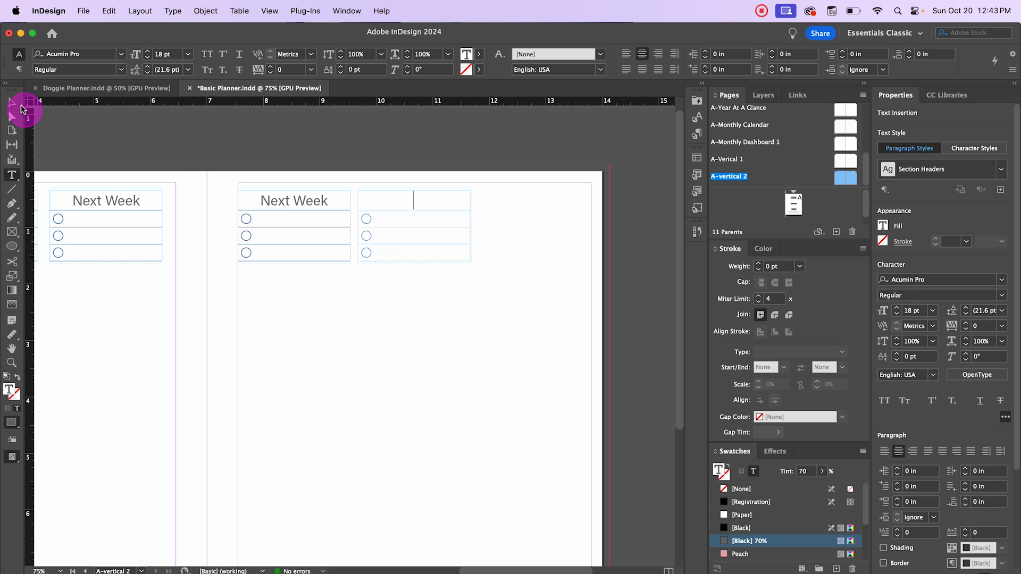
# Insert one column to the right of the existing column in the second checklist table on the right-hand page
pyautogui.click(412, 295)
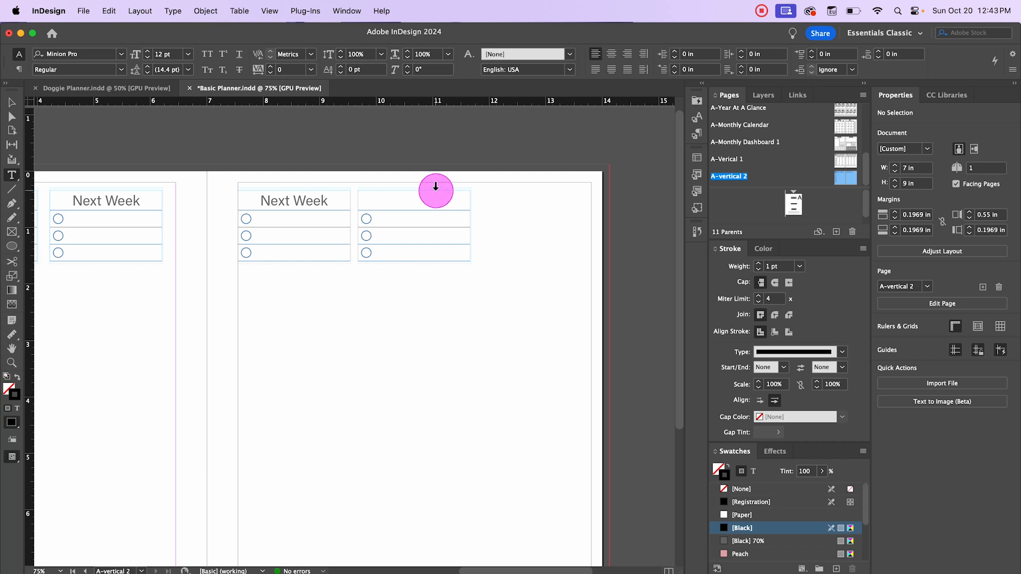
pyautogui.click(436, 186)
pyautogui.rightClick(434, 188)
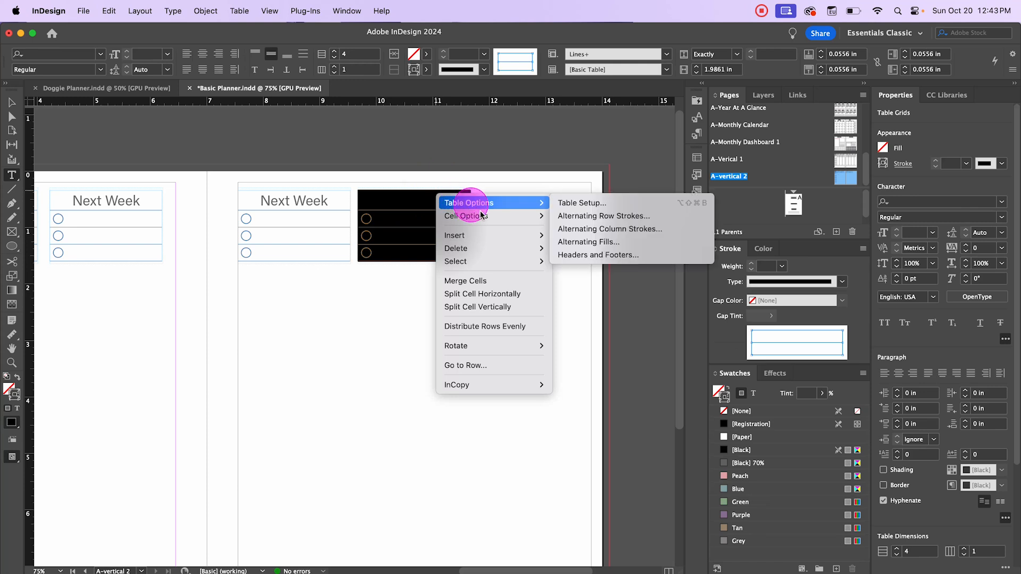
pyautogui.moveTo(478, 235)
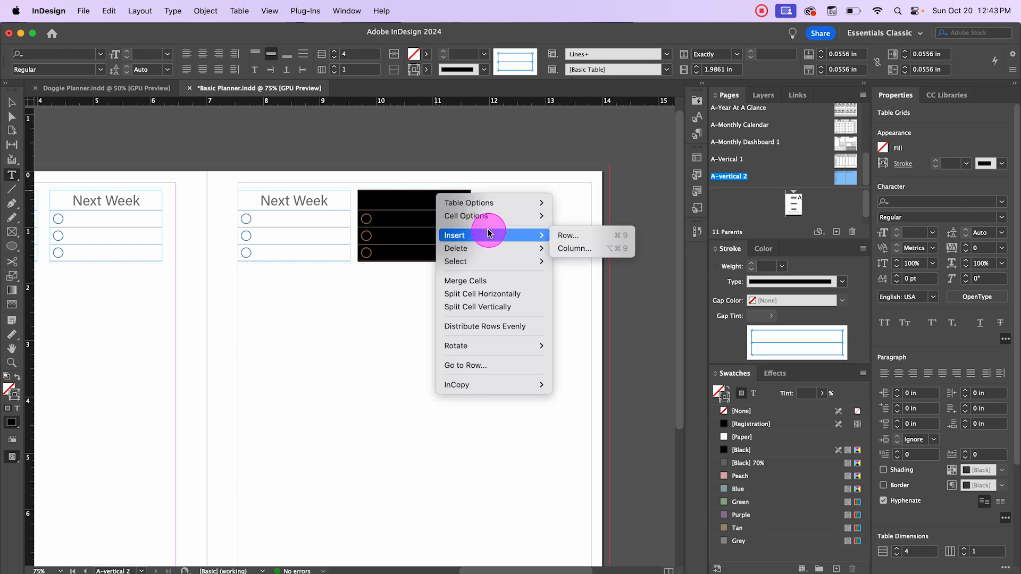
pyautogui.click(573, 248)
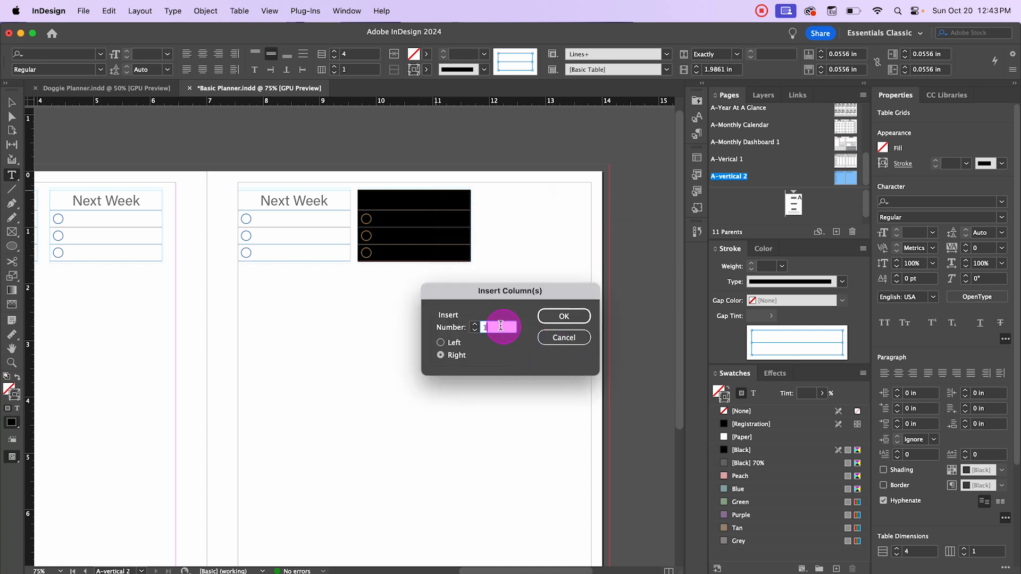
pyautogui.click(562, 316)
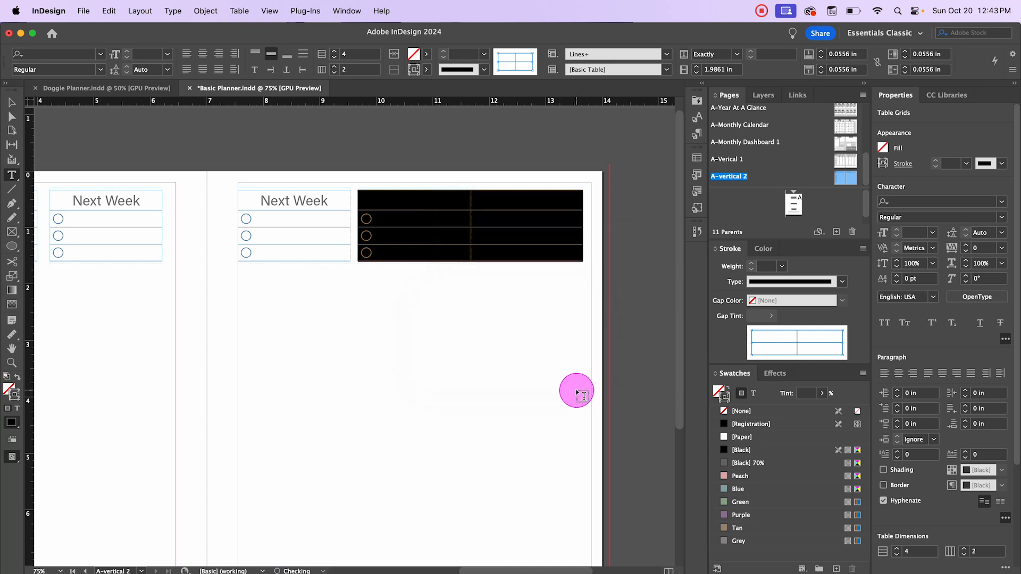
# Move the three checklist circles from the second table's first column into the matching cells of its new column
pyautogui.click(513, 234)
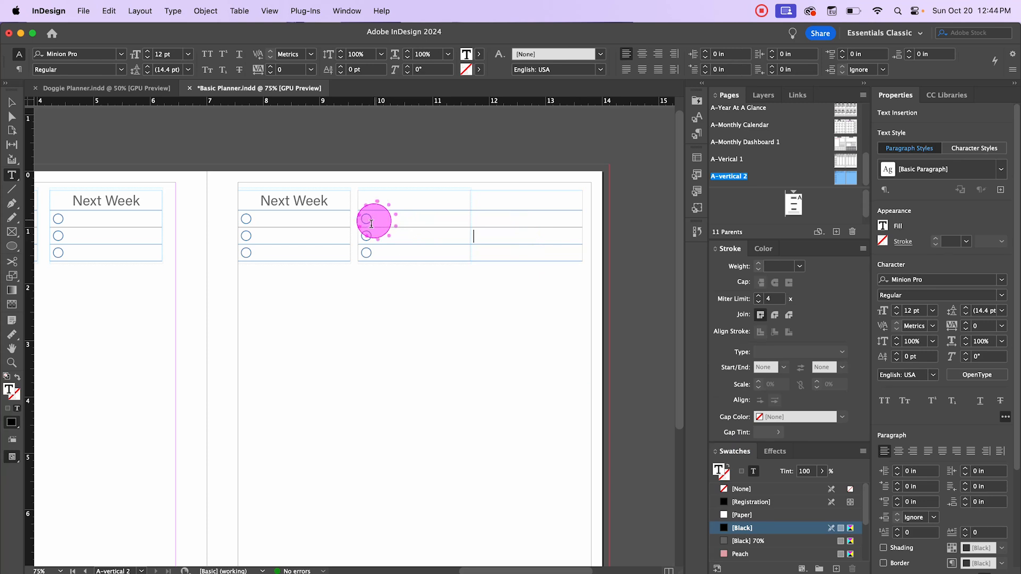
pyautogui.moveTo(371, 223); pyautogui.dragTo(414, 254)
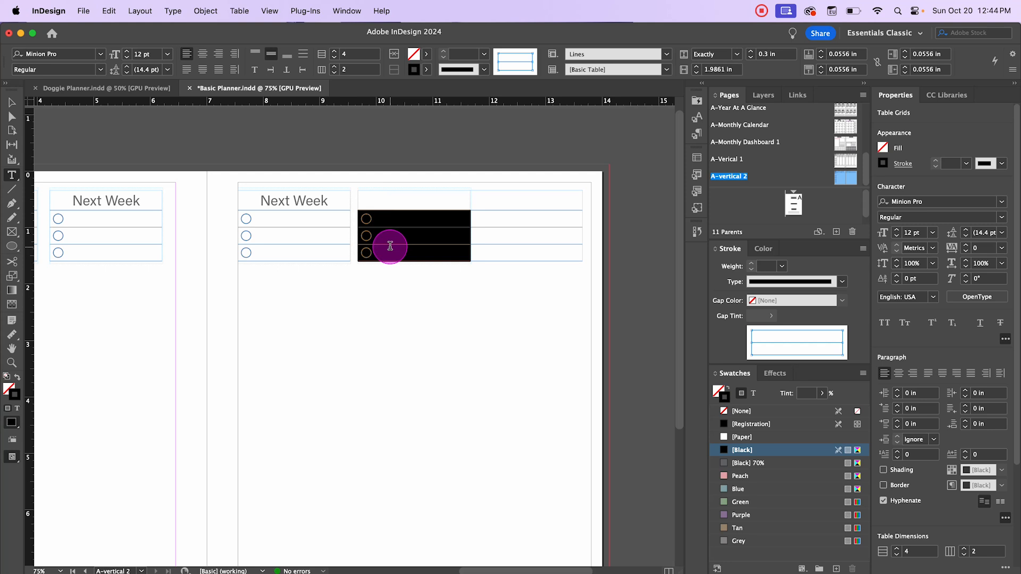
pyautogui.click(506, 218)
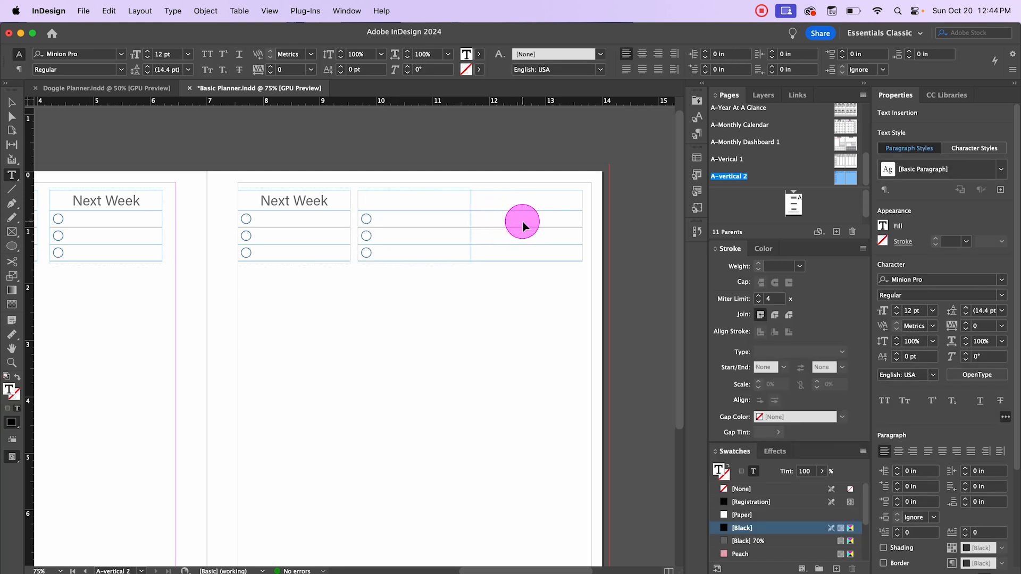
pyautogui.press('super+v')
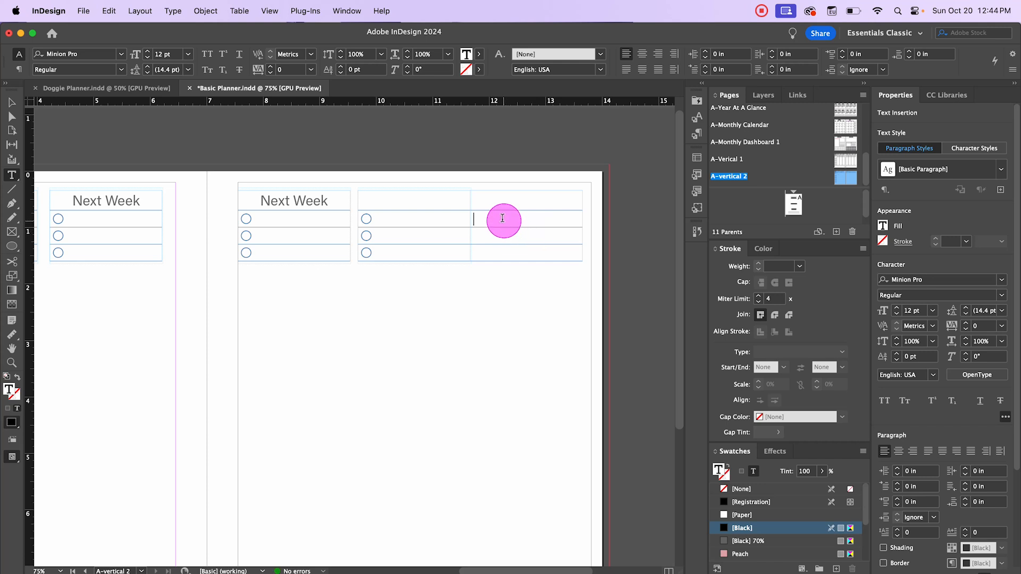
pyautogui.moveTo(502, 218); pyautogui.dragTo(509, 249)
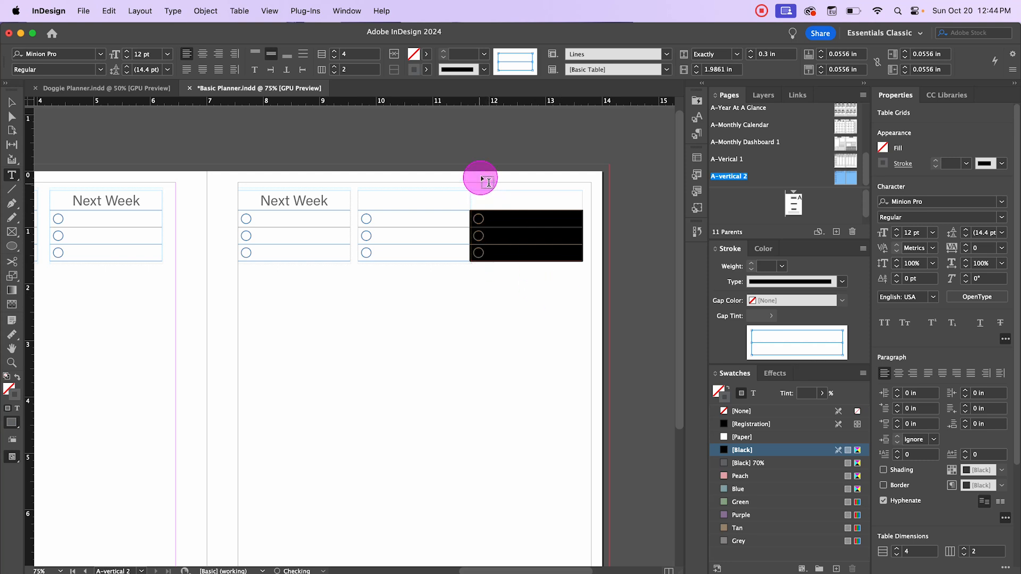
pyautogui.click(471, 277)
pyautogui.moveTo(377, 220); pyautogui.dragTo(365, 246)
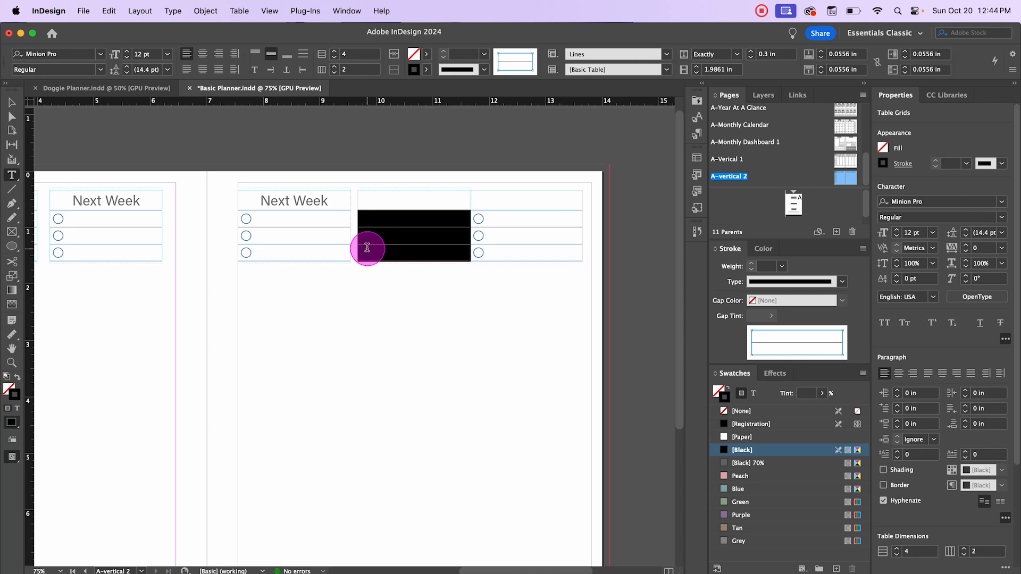
pyautogui.click(406, 301)
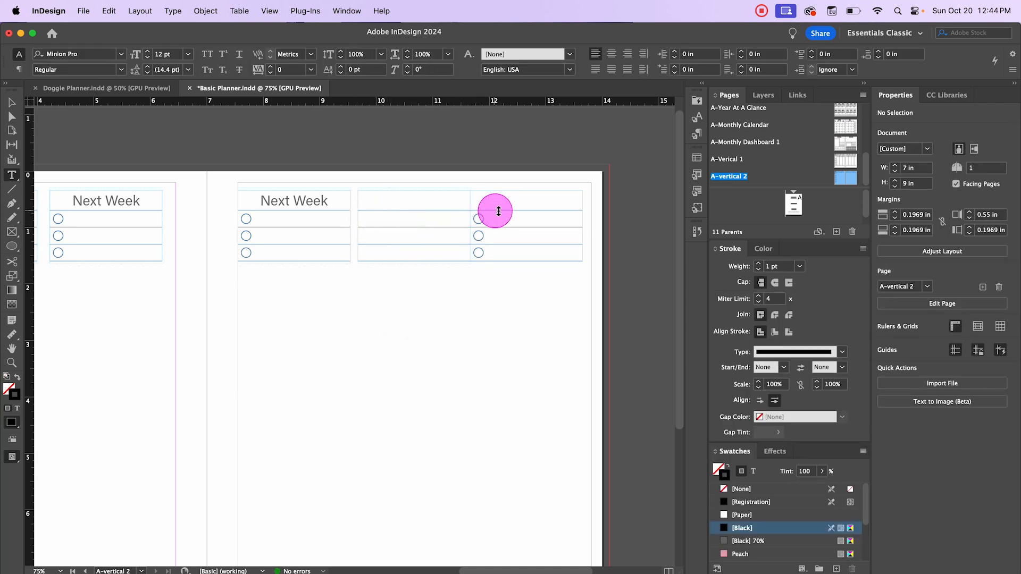
# Narrow the circle column of the second table to about 0.29 in, just wide enough for the circles
pyautogui.hscroll(-2, 499, 211)
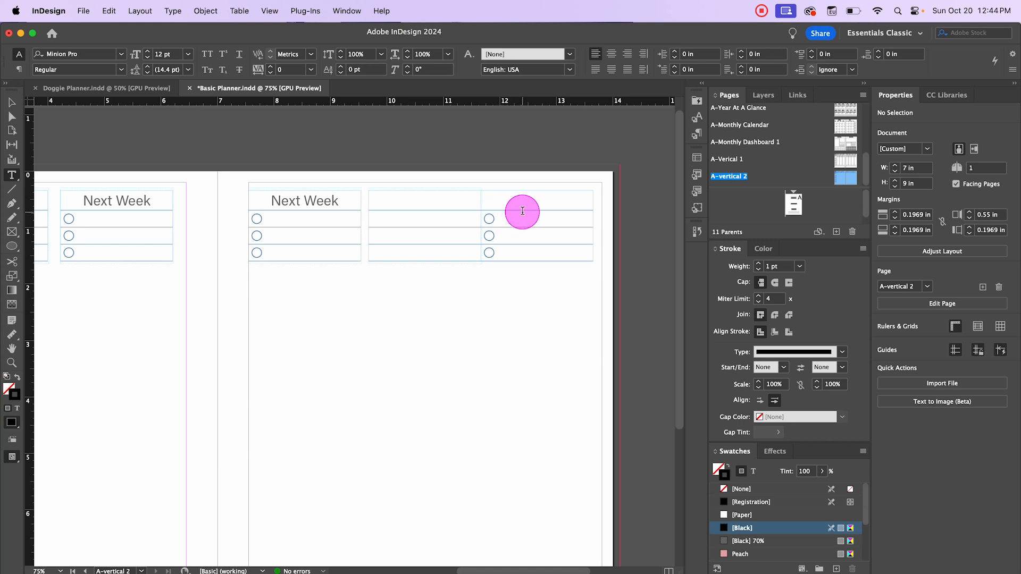
pyautogui.scroll(2, 523, 211)
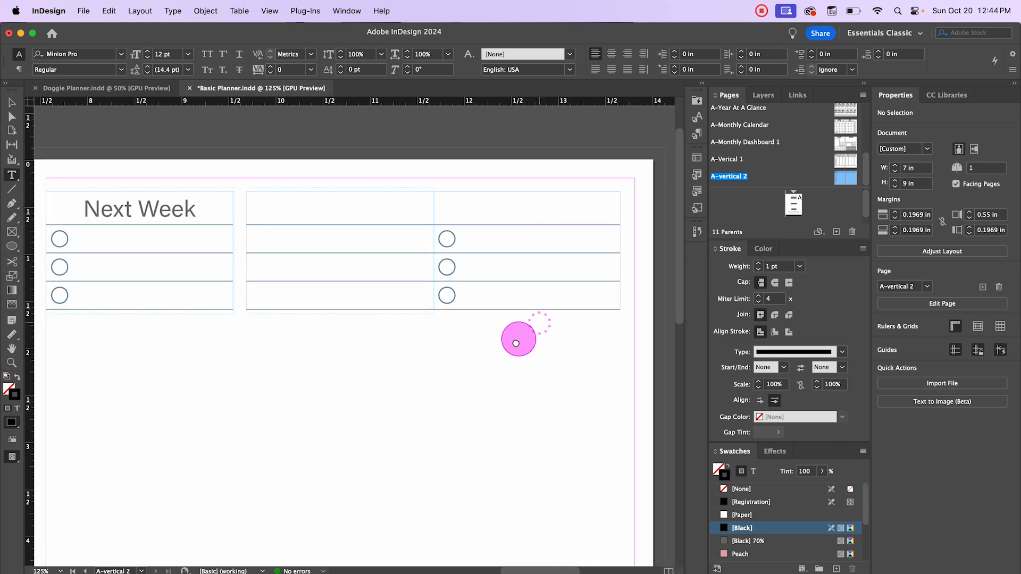
pyautogui.hscroll(3, 516, 343)
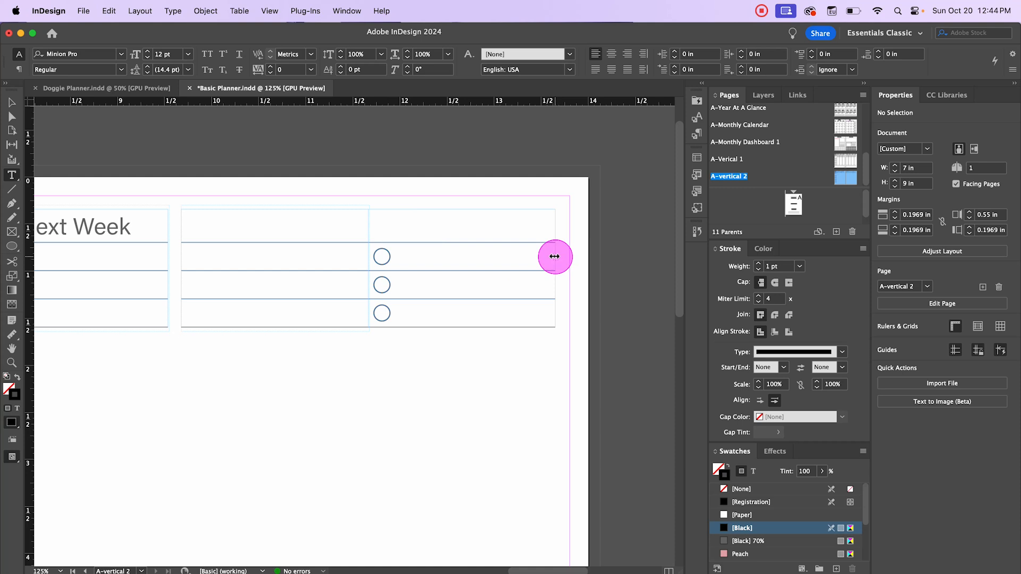
pyautogui.moveTo(550, 256); pyautogui.dragTo(394, 258)
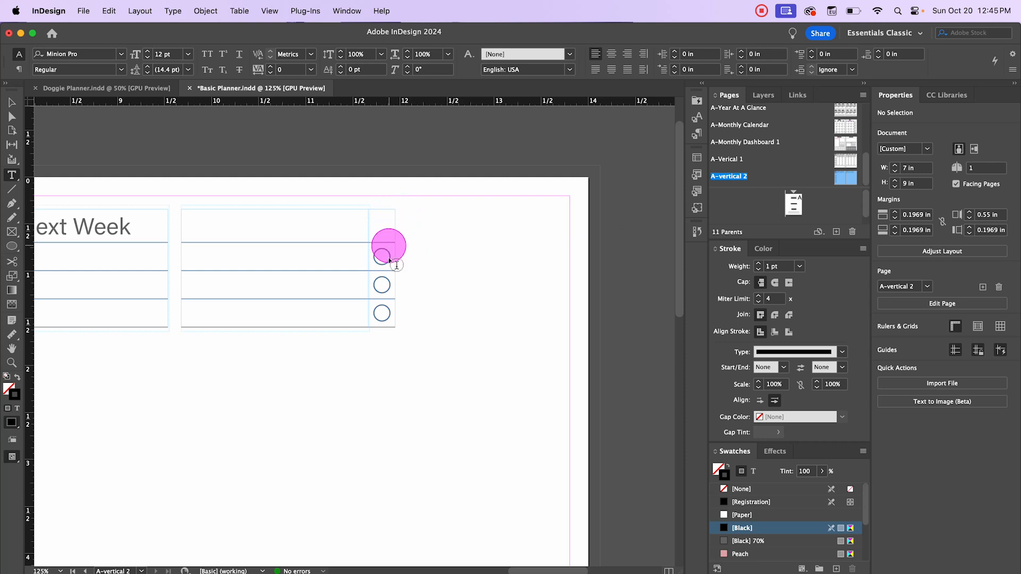
# Insert 6 more columns to the right of the narrow circle column
pyautogui.click(386, 207)
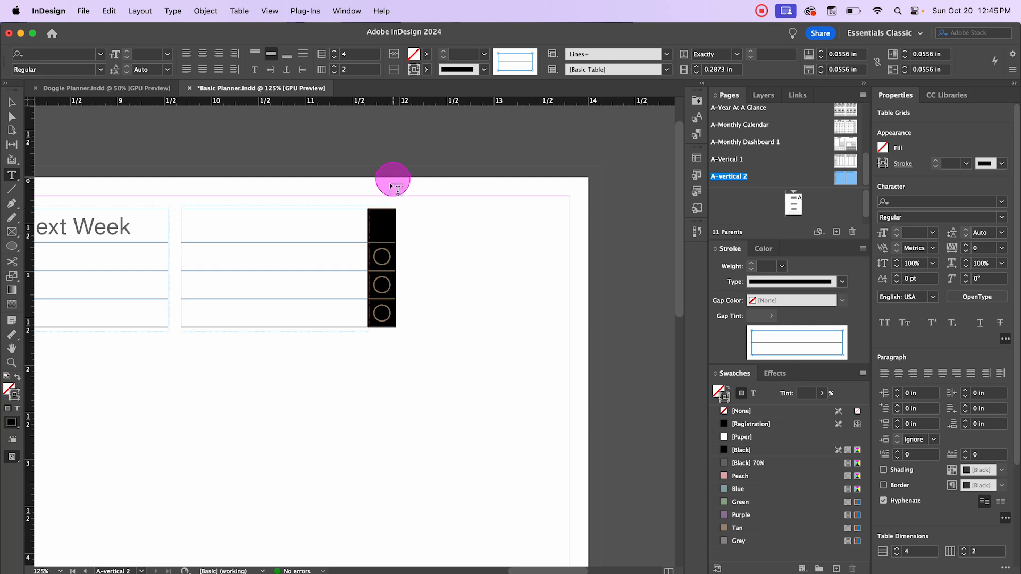
pyautogui.rightClick(386, 210)
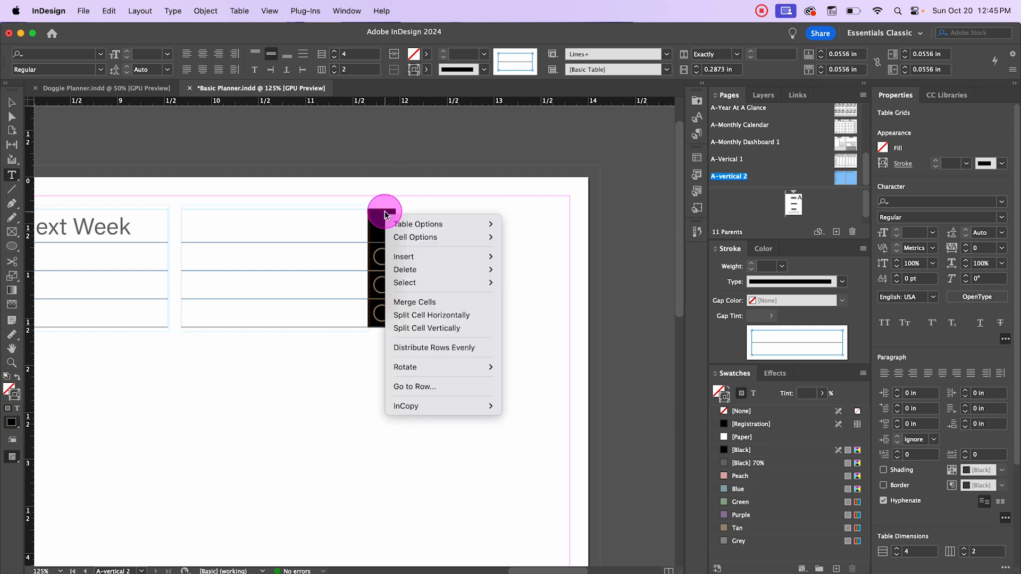
pyautogui.moveTo(402, 256)
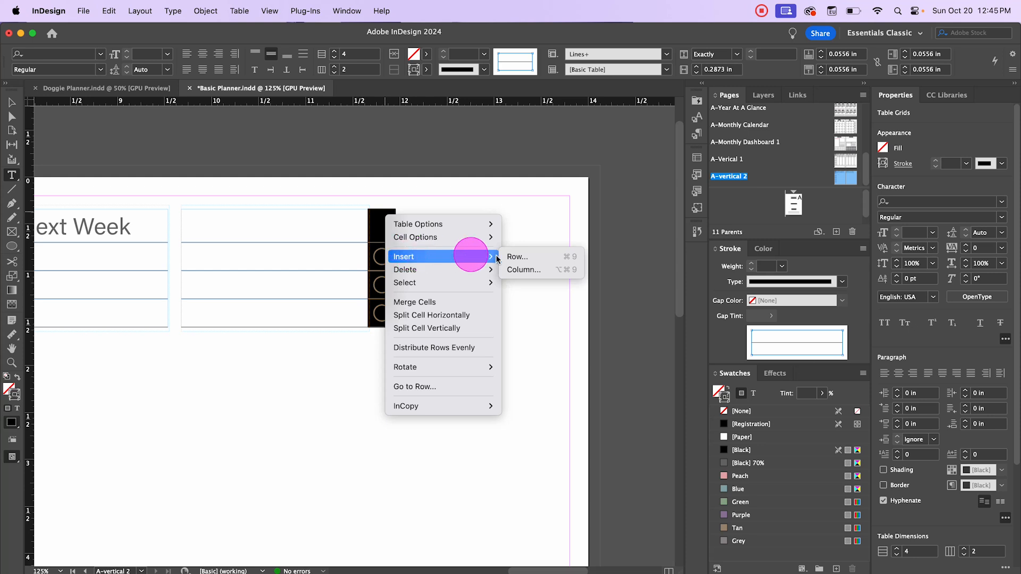
pyautogui.click(536, 268)
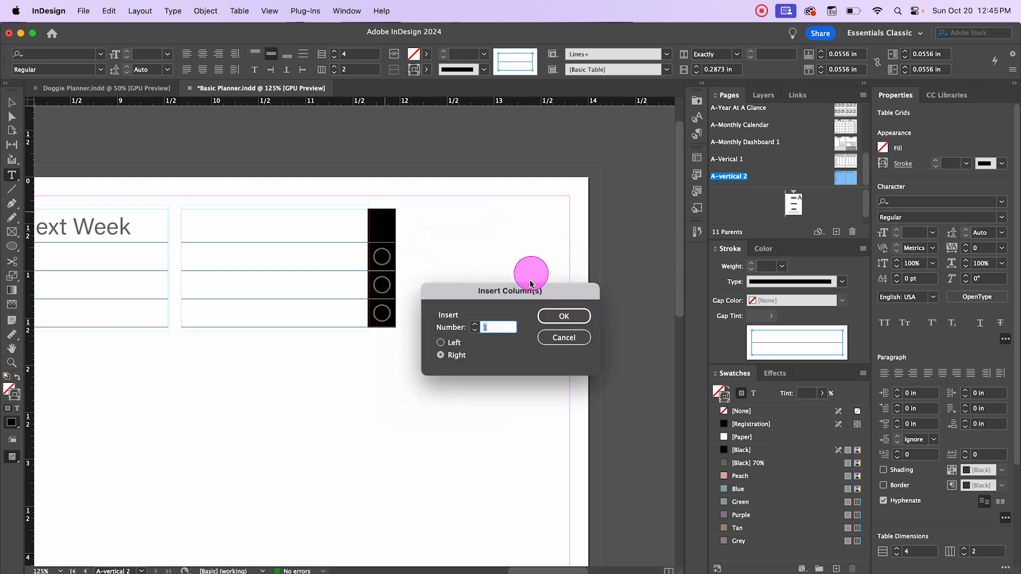
pyautogui.write('6')
pyautogui.click(556, 314)
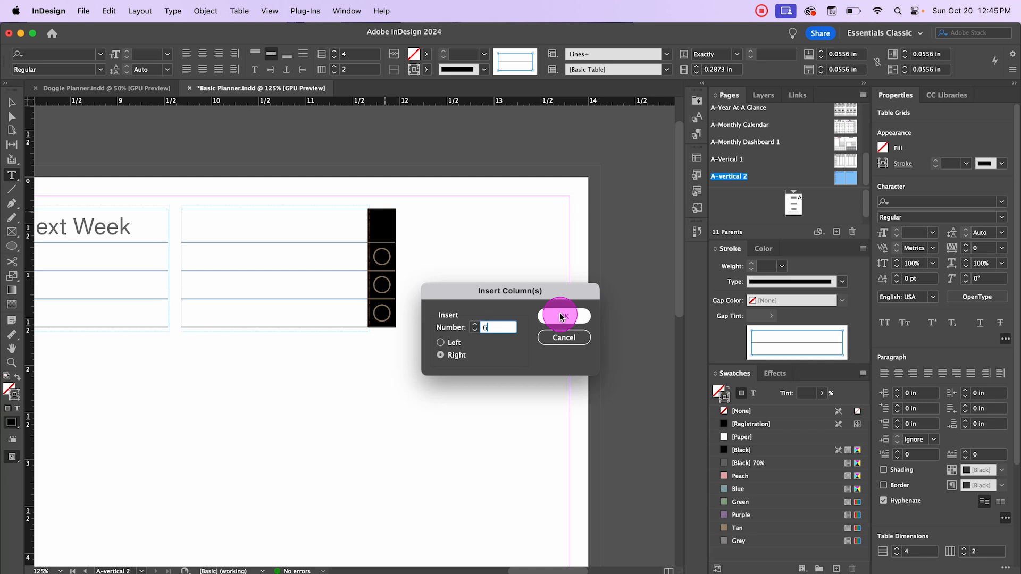
# Paste the three circles into the cells below the heading row in each of the six new columns
pyautogui.click(391, 257)
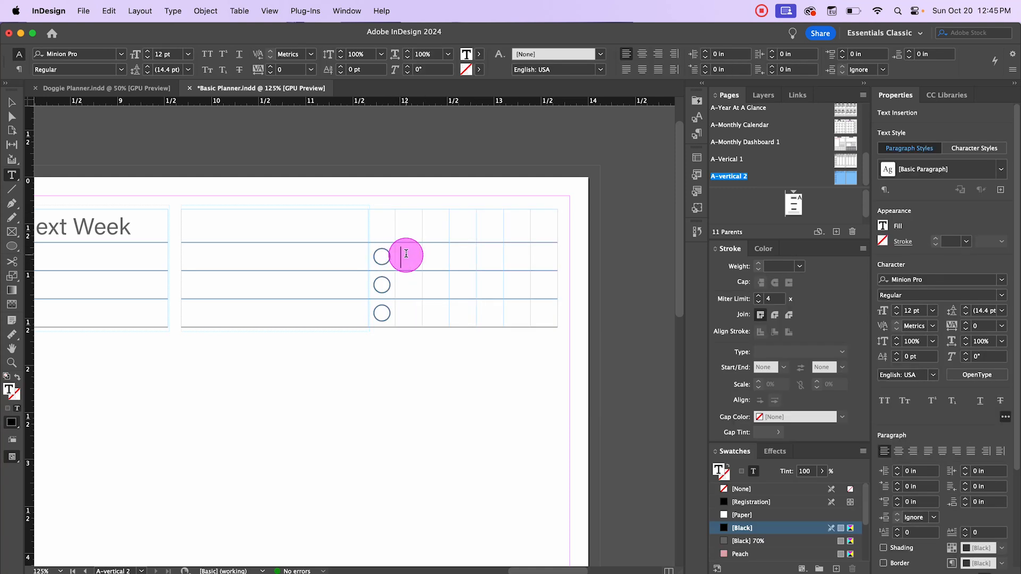
pyautogui.moveTo(406, 254); pyautogui.dragTo(409, 312)
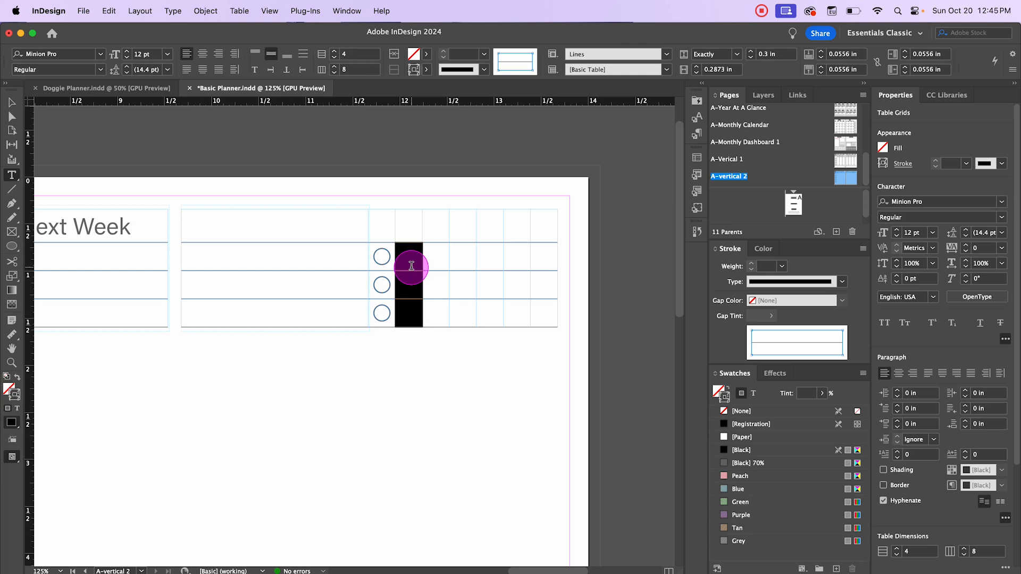
pyautogui.press('super+v')
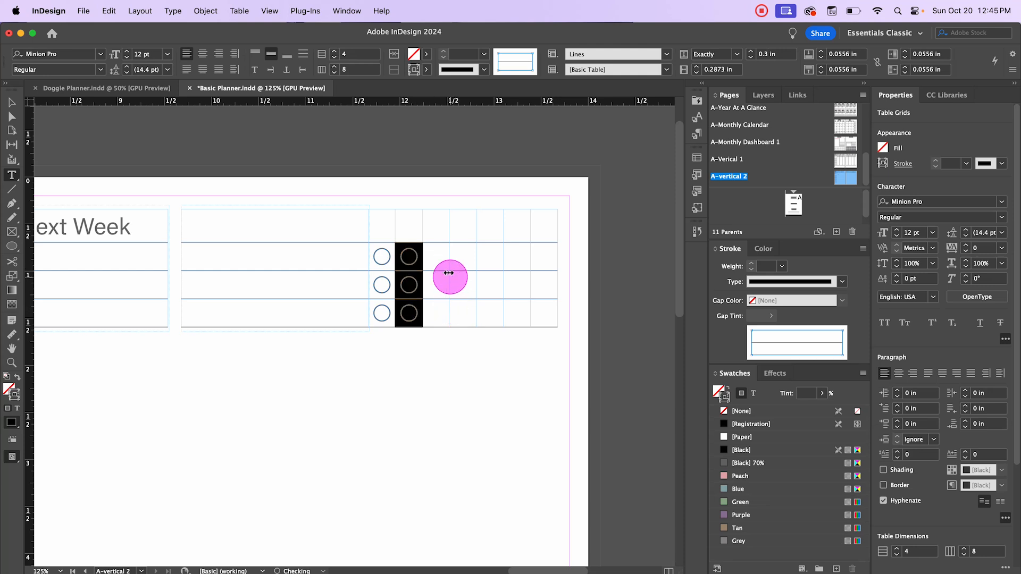
pyautogui.moveTo(436, 254); pyautogui.dragTo(437, 313)
pyautogui.press('super+v')
pyautogui.moveTo(465, 249); pyautogui.dragTo(494, 315)
pyautogui.press('super+v')
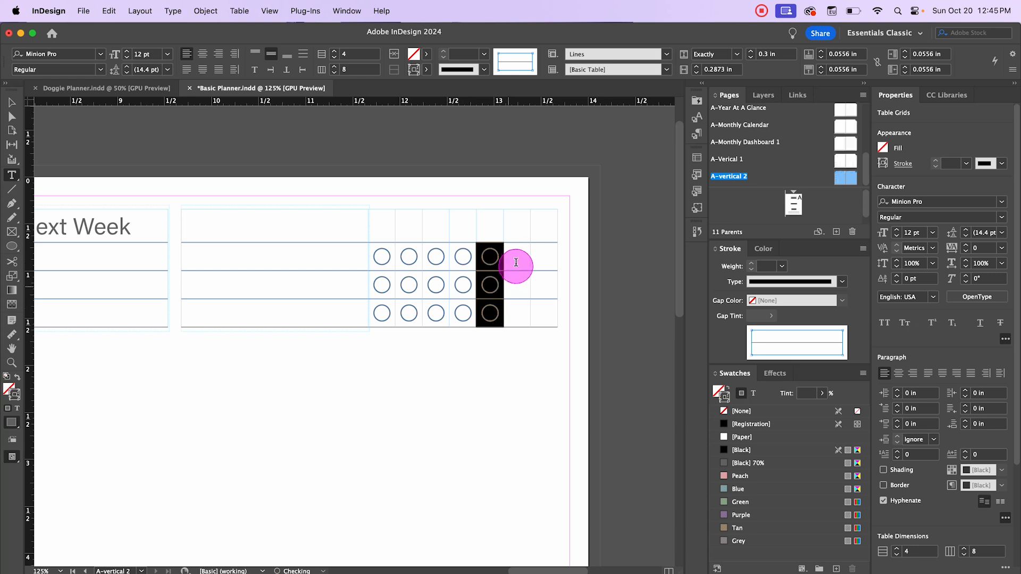
pyautogui.press('super+v')
pyautogui.moveTo(518, 255); pyautogui.dragTo(519, 315)
pyautogui.press('super+v')
pyautogui.moveTo(547, 264); pyautogui.dragTo(547, 318)
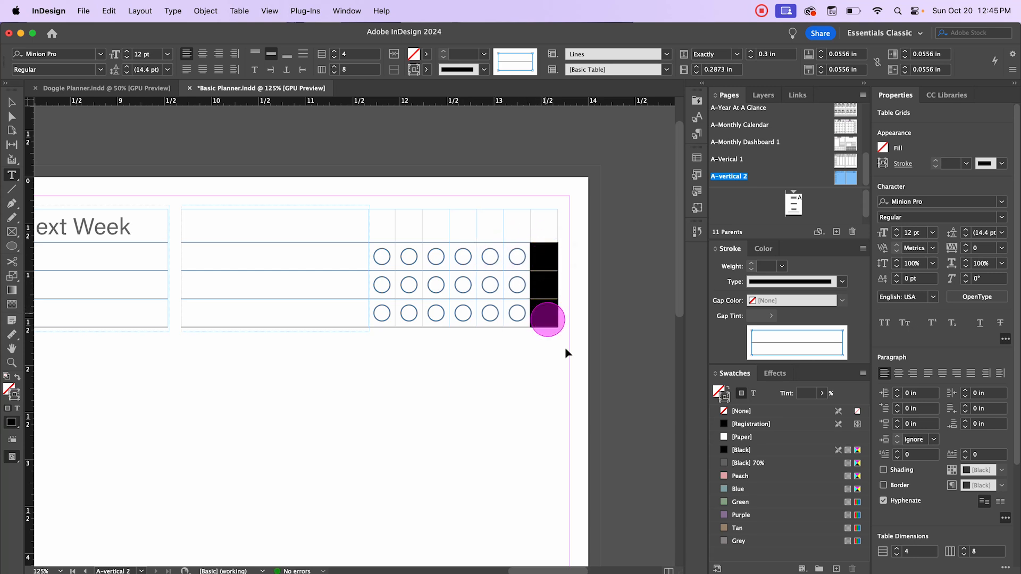
pyautogui.press('super+v')
# Nudge both right-hand page tables together slightly to the right, to about X 7.61 in
pyautogui.click(15, 105)
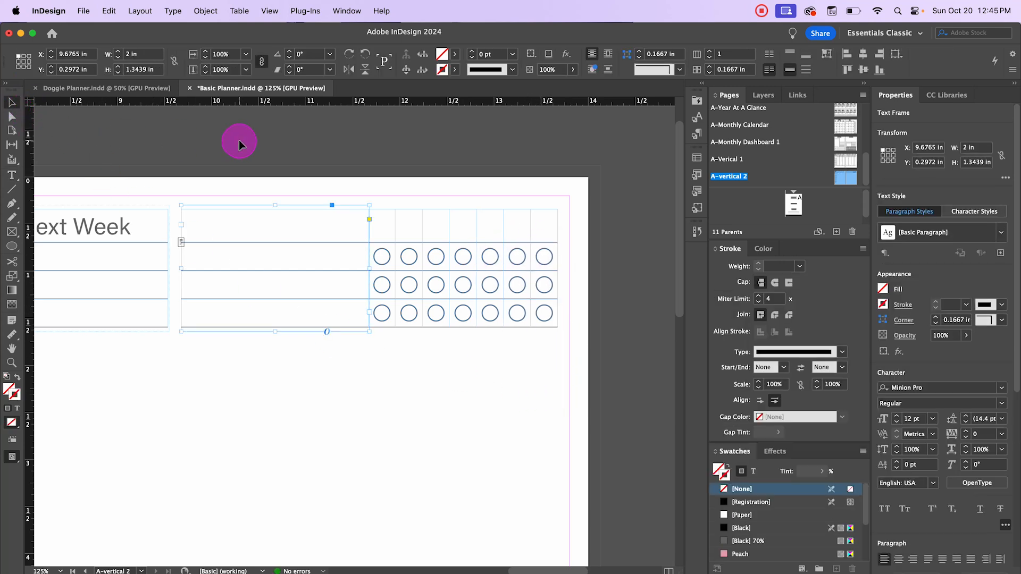
pyautogui.click(239, 141)
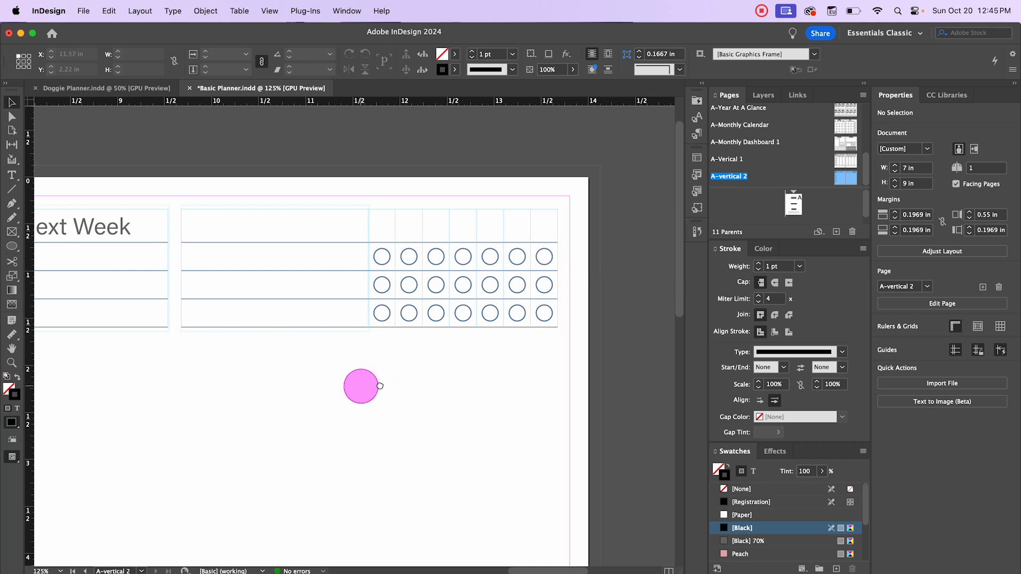
pyautogui.hscroll(-5, 360, 388)
pyautogui.moveTo(190, 188); pyautogui.dragTo(365, 353)
pyautogui.press('Right')
pyautogui.press('Right')
pyautogui.press('Right')
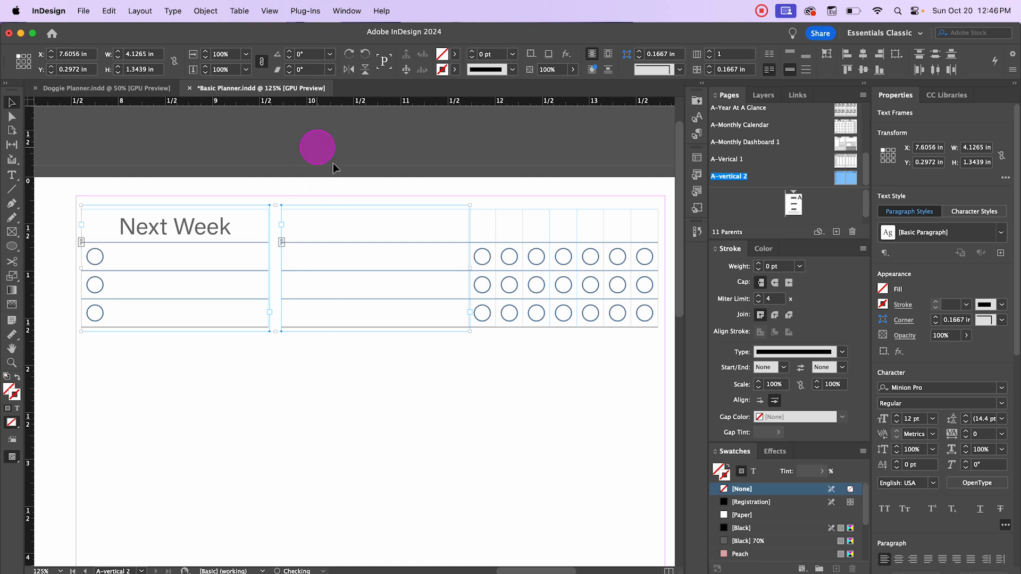
pyautogui.click(438, 376)
# Widen the second table's text frame to about 4.03 in so it encloses all the circle columns
pyautogui.doubleClick(468, 258)
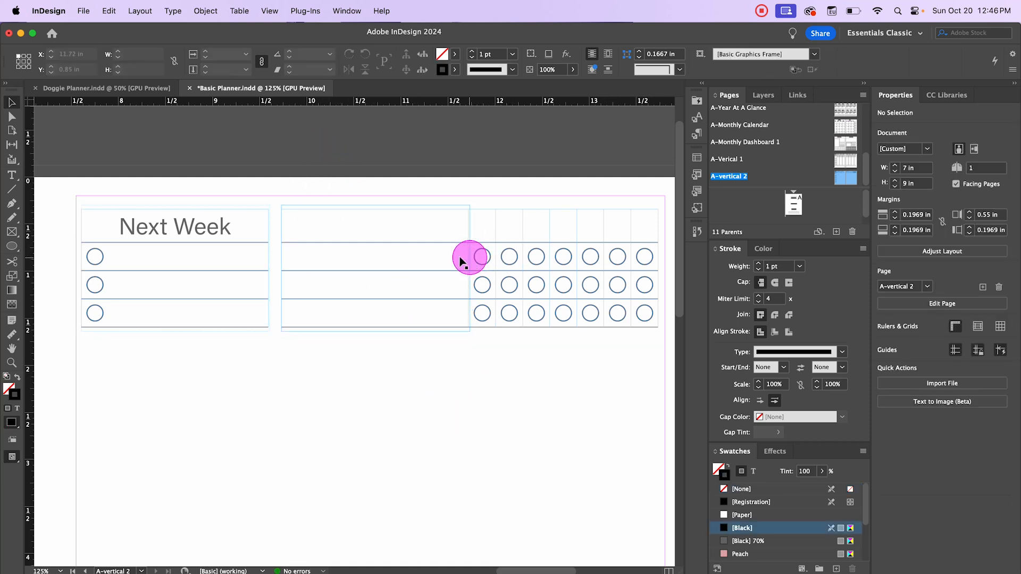
pyautogui.moveTo(468, 259)
pyautogui.mouseDown()
pyautogui.moveTo(324, 247)
pyautogui.moveTo(479, 267)
pyautogui.moveTo(399, 265)
pyautogui.moveTo(518, 267)
pyautogui.moveTo(446, 262)
pyautogui.moveTo(468, 266)
pyautogui.mouseUp()
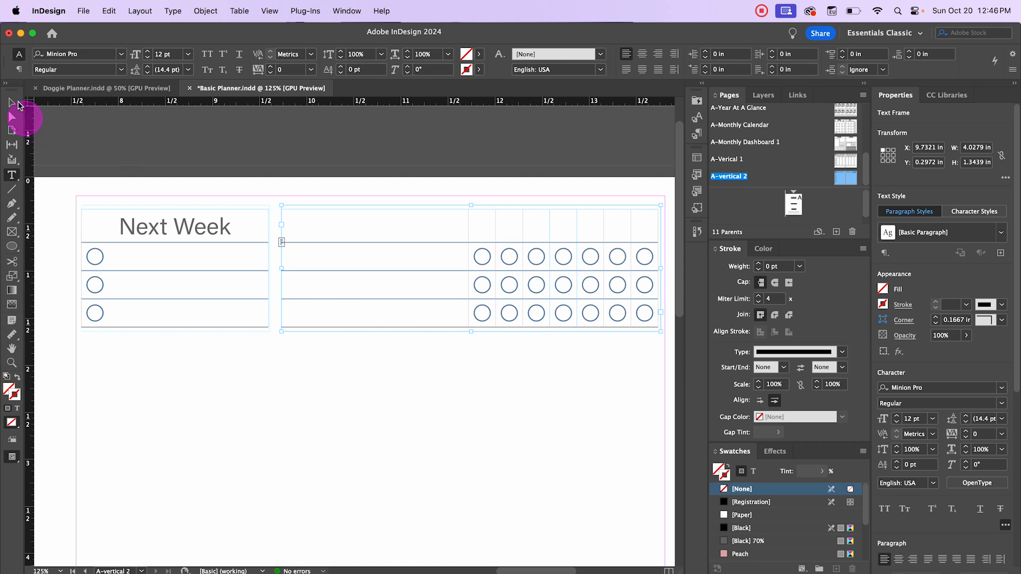
pyautogui.click(13, 104)
pyautogui.click(418, 387)
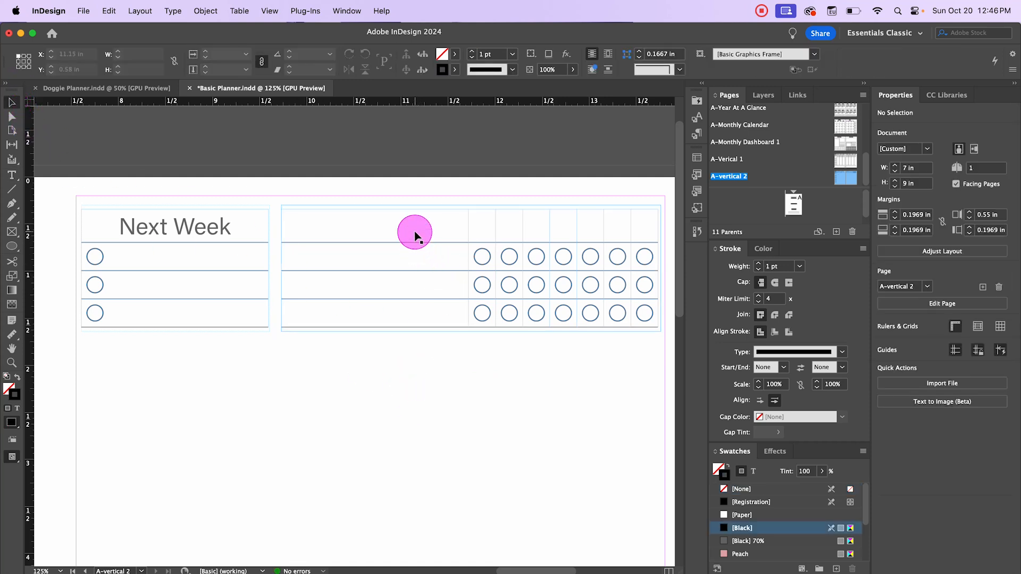
# Merge the heading row of the table with seven circle columns into one cell and enter the heading "Habits"
pyautogui.doubleClick(414, 230)
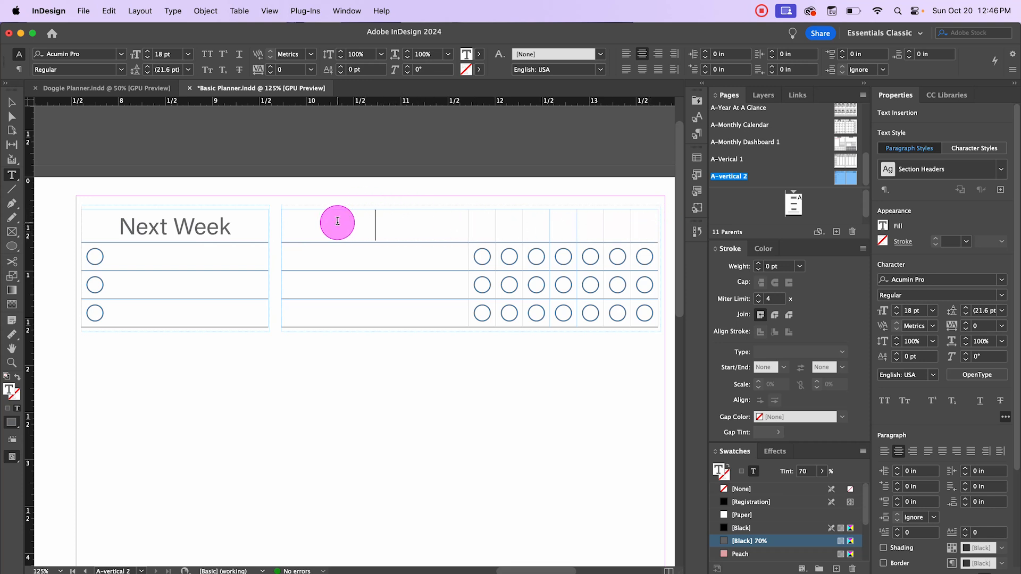
pyautogui.moveTo(340, 221); pyautogui.dragTo(633, 233)
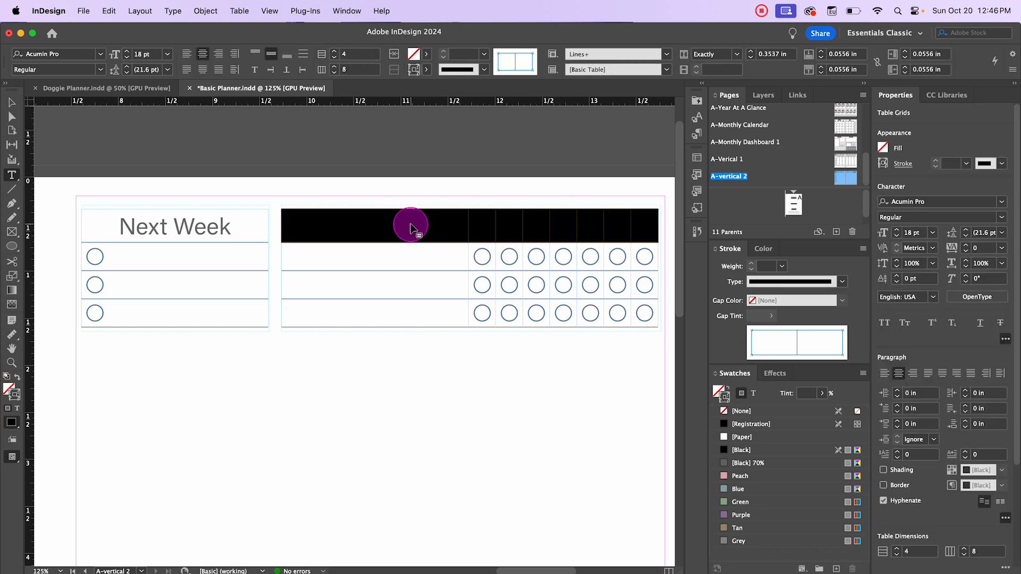
pyautogui.rightClick(411, 228)
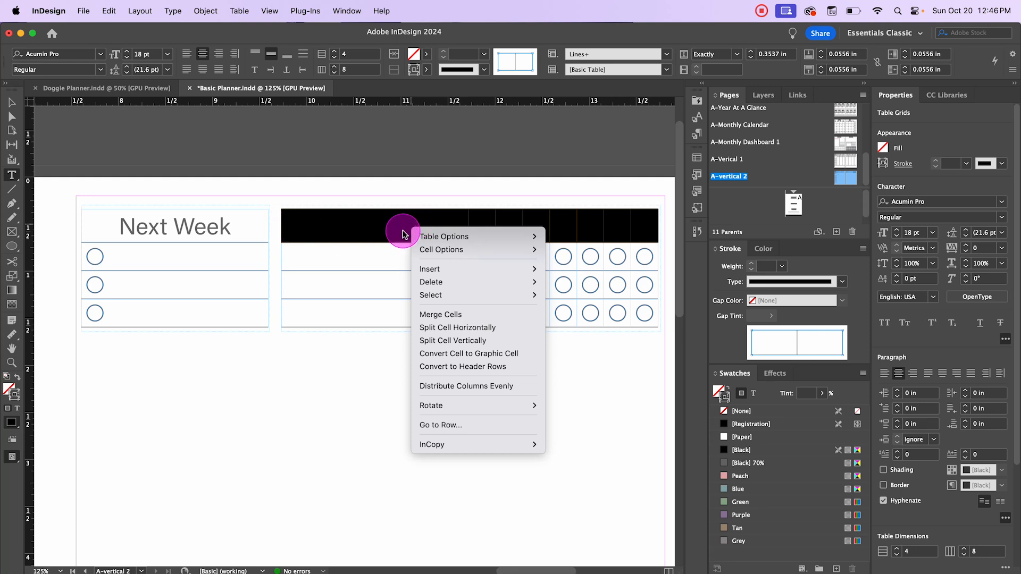
pyautogui.click(442, 314)
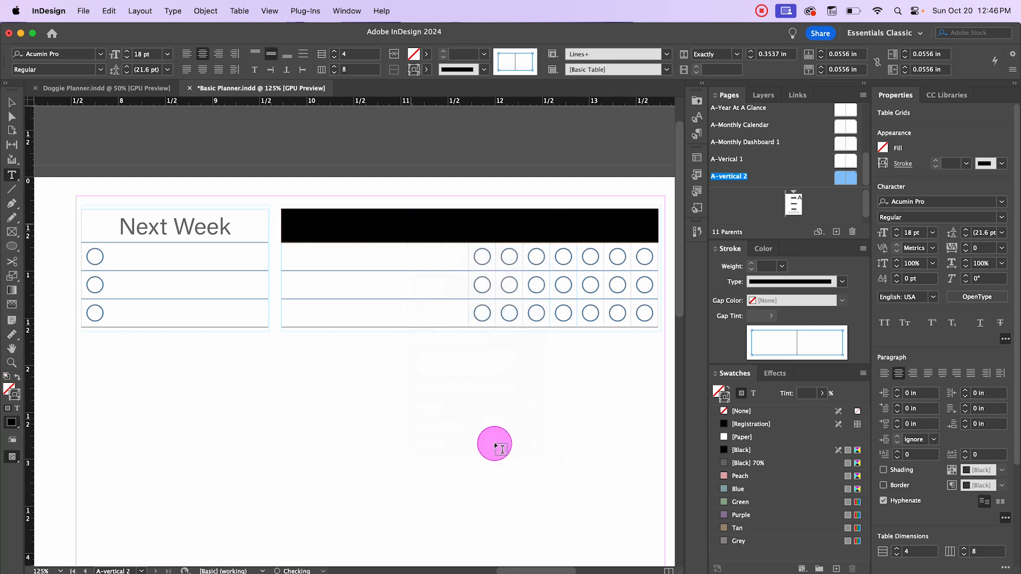
pyautogui.click(458, 232)
pyautogui.click(465, 228)
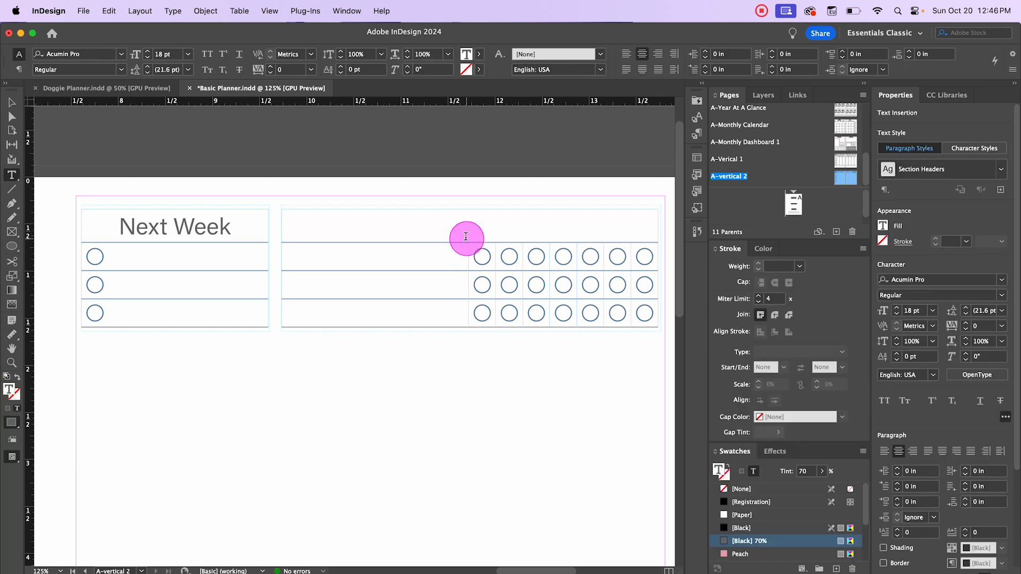
pyautogui.write('Habits')
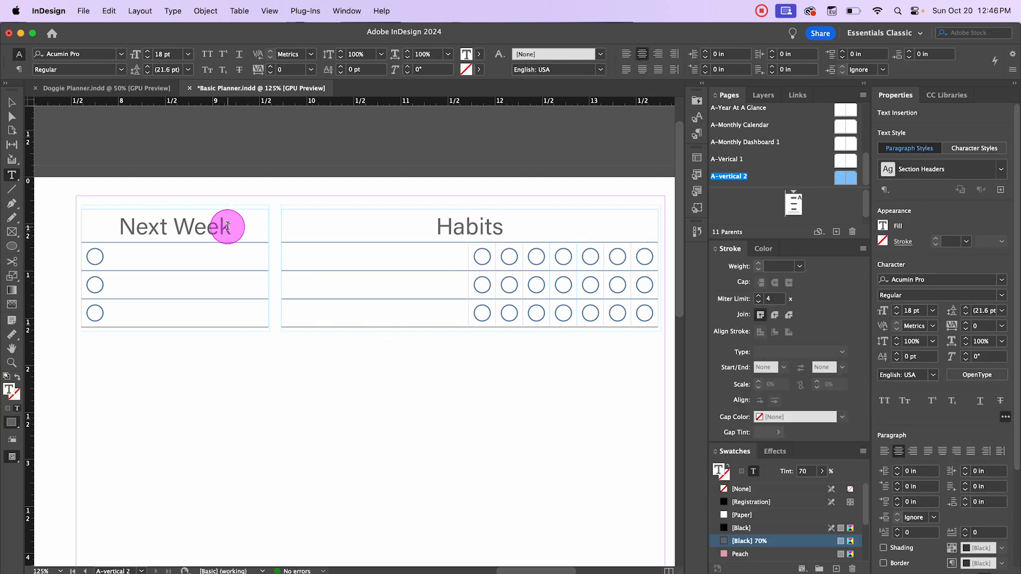
# Replace the "Next Week" heading of the right-hand page's first table with "Top Priorities"
pyautogui.moveTo(232, 226); pyautogui.dragTo(124, 231)
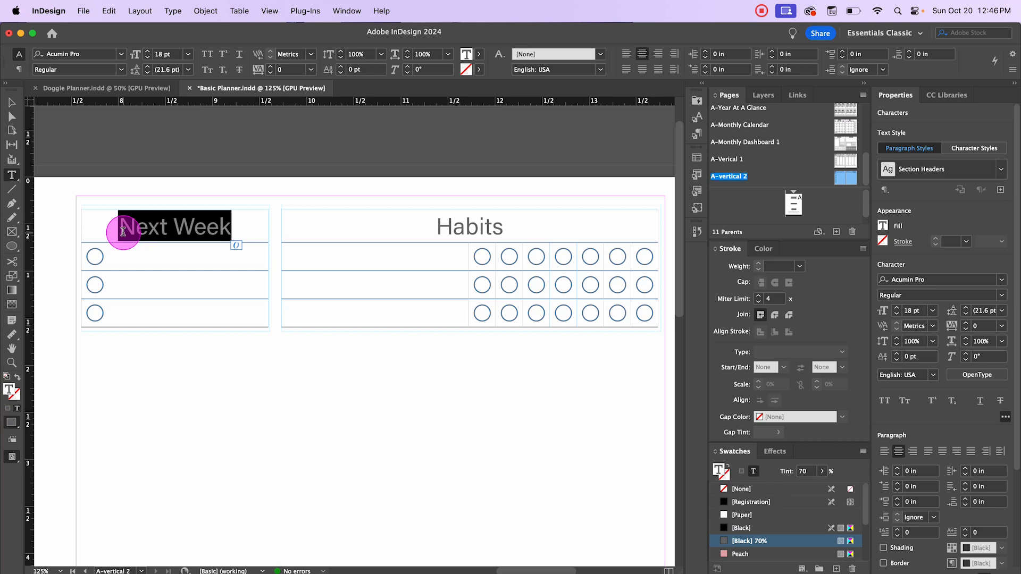
pyautogui.write('T')
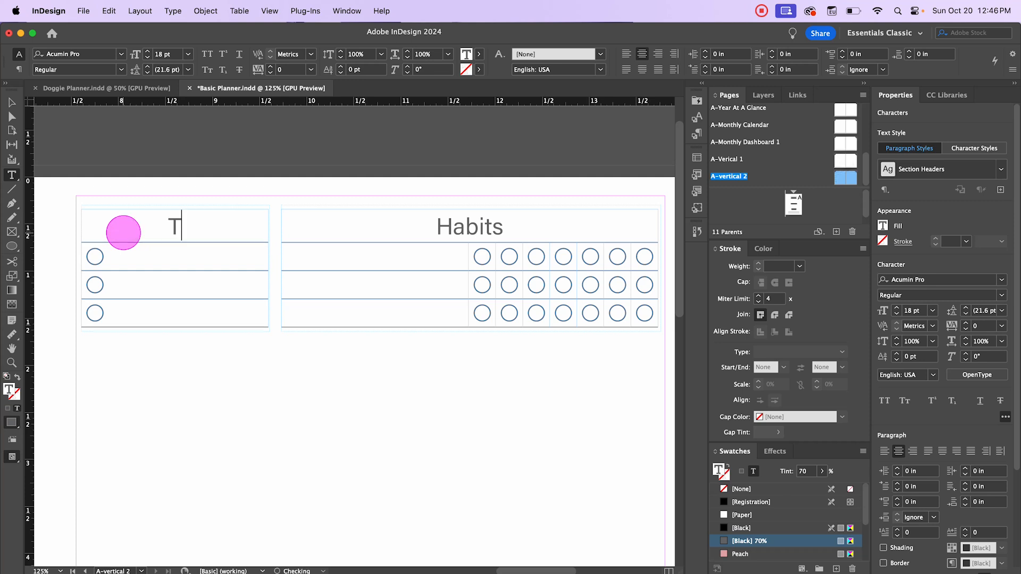
pyautogui.write('op Prio')
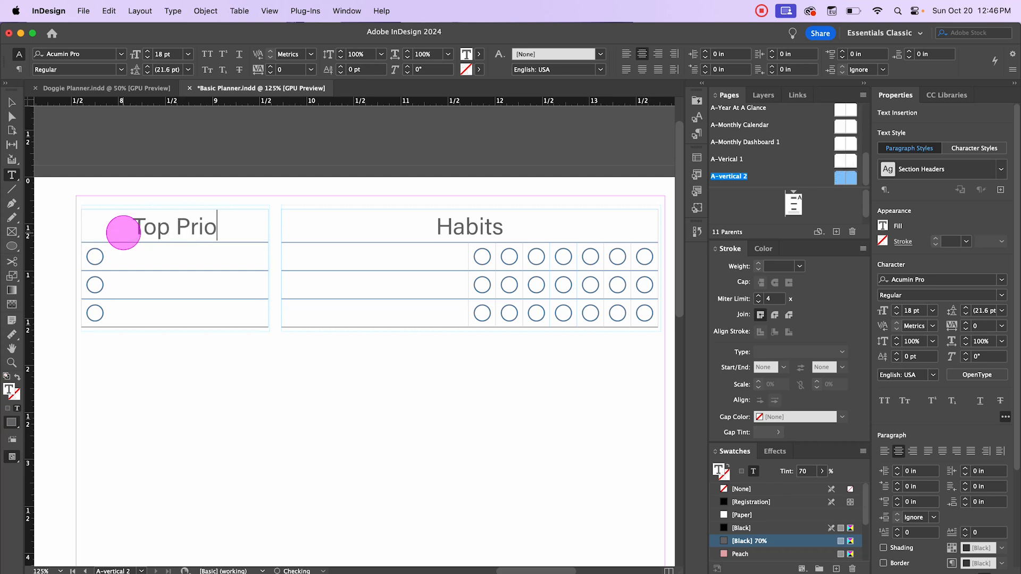
pyautogui.write('rities')
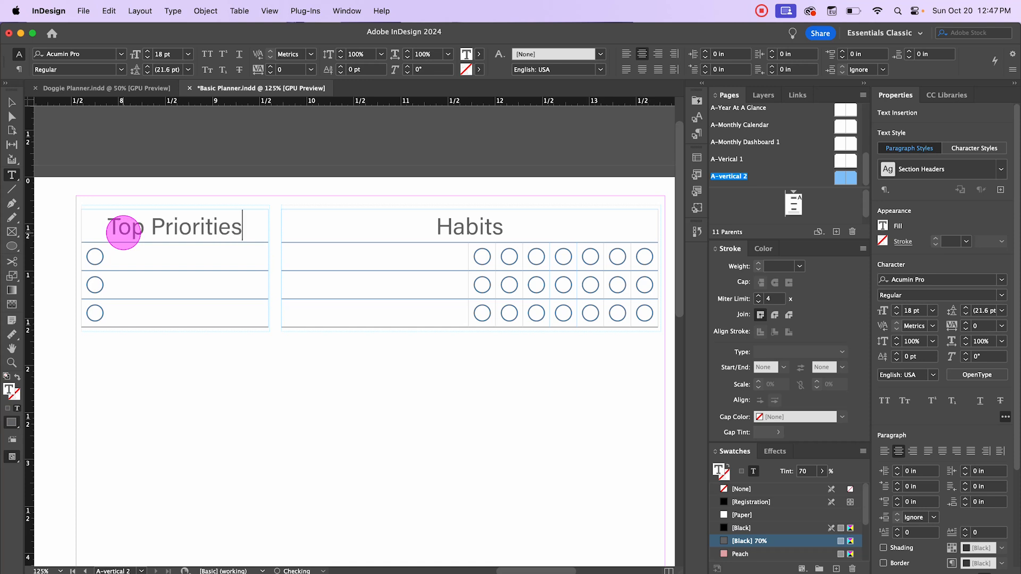
pyautogui.click(13, 102)
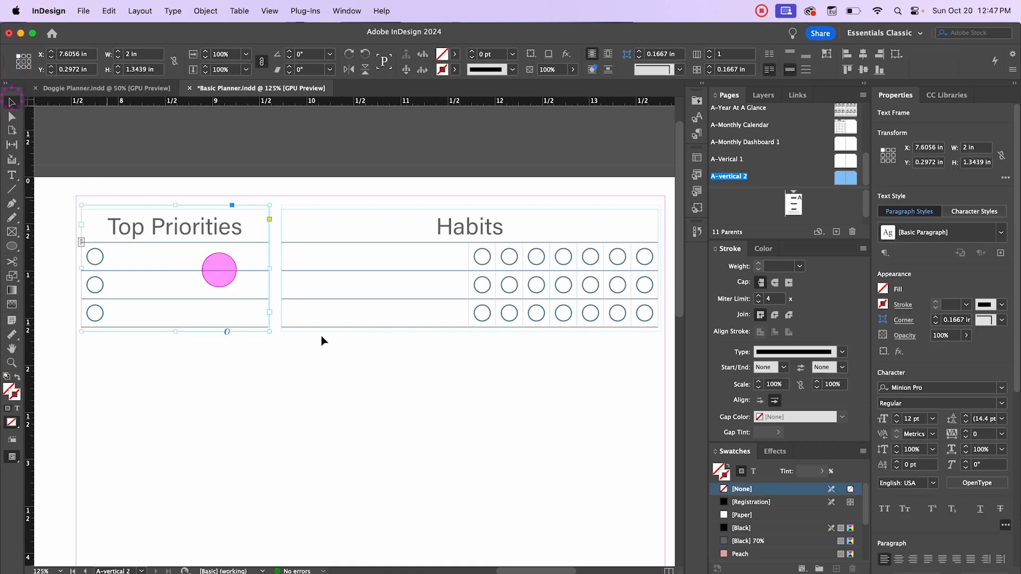
pyautogui.click(366, 387)
# Preview the whole spread without guides, delete the stray circle below the This Week table, and return to the normal view
pyautogui.press('w')
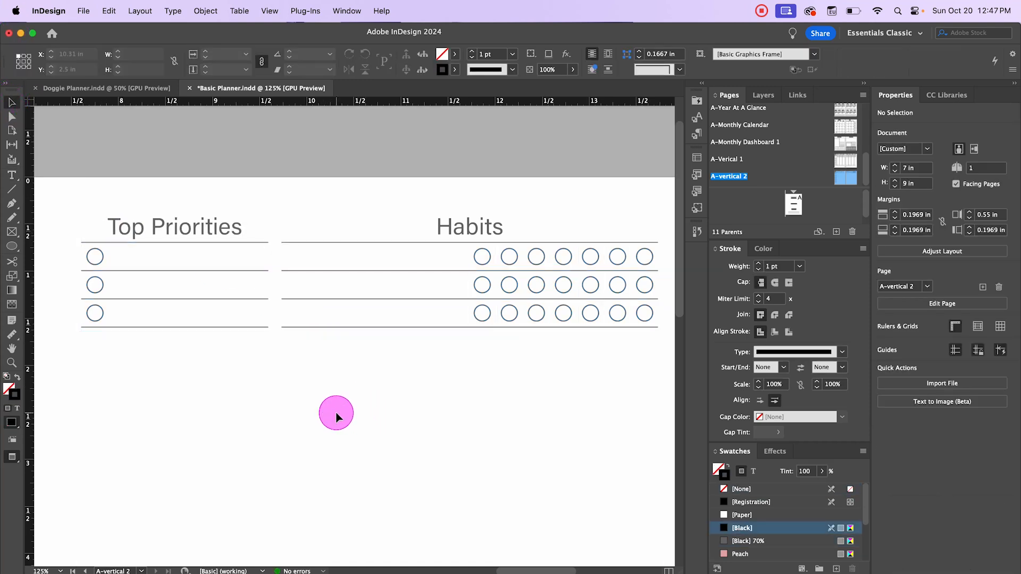
pyautogui.press('super+minus')
pyautogui.press('super+minus')
pyautogui.press('super+minus')
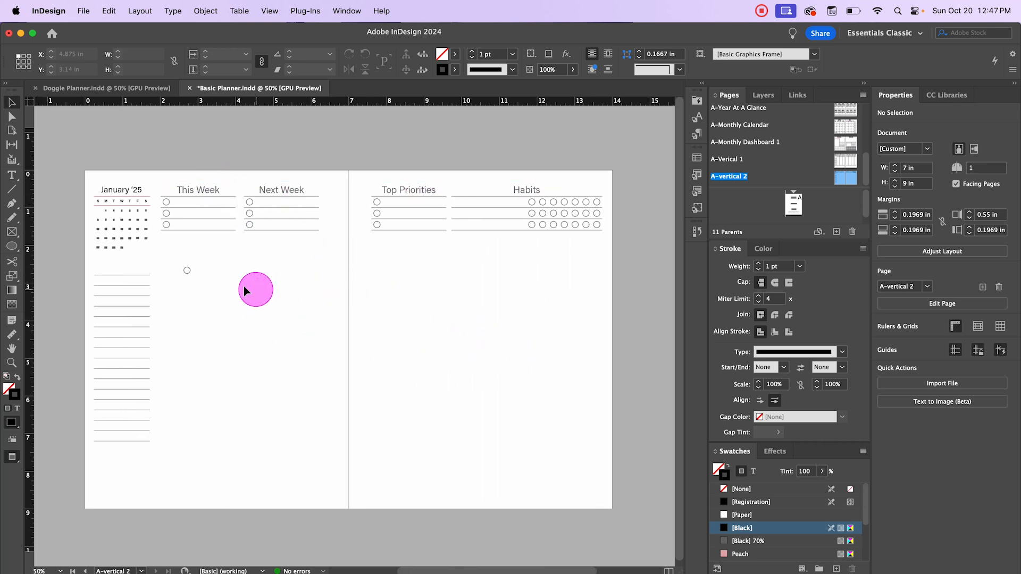
pyautogui.moveTo(175, 252); pyautogui.dragTo(218, 293)
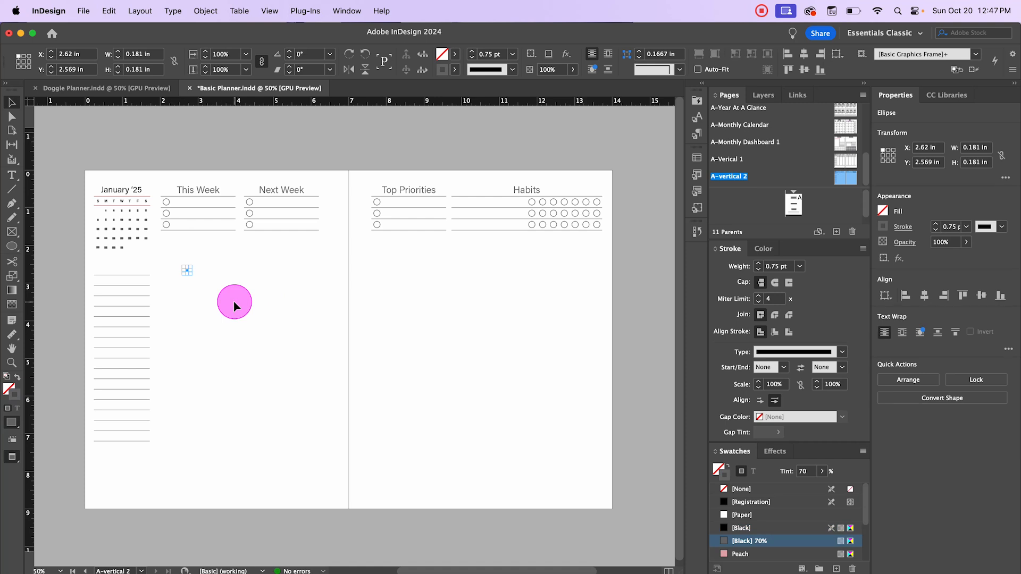
pyautogui.press('Delete')
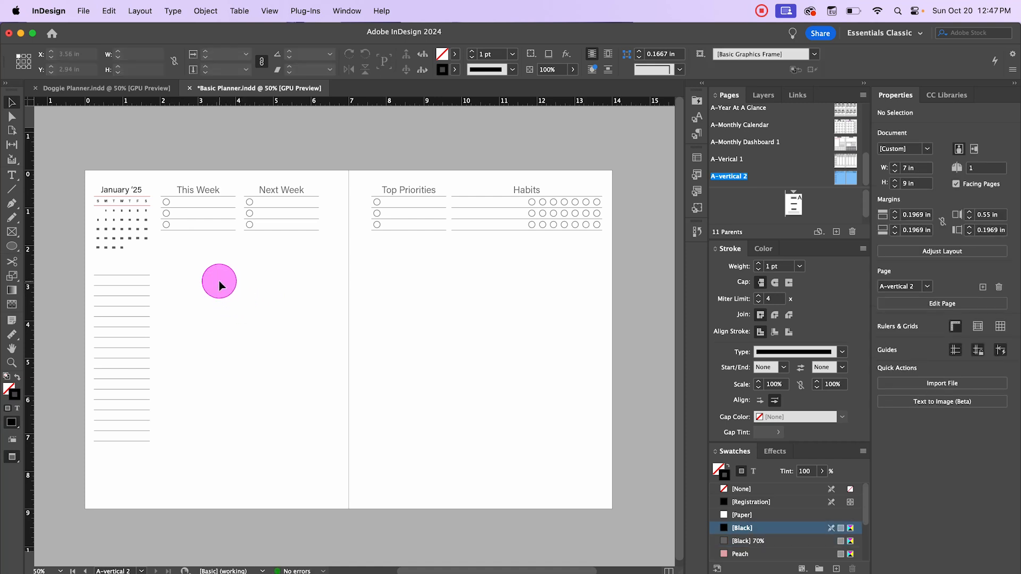
pyautogui.press('w')
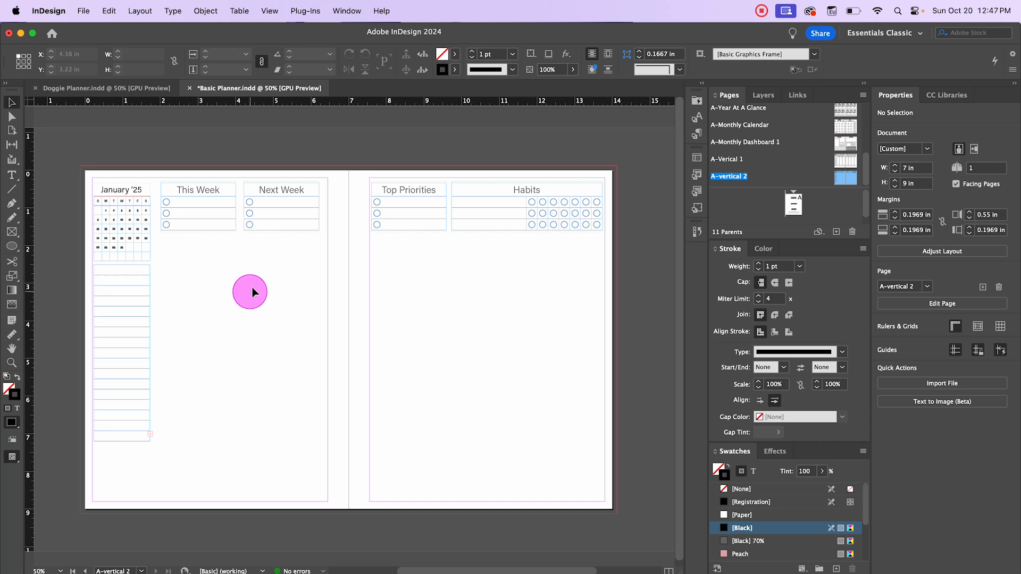
# Create a table with 3 body rows and 1 column on the right-hand page below Top Priorities, about 1.53 in wide and 6.5 in tall
pyautogui.scroll(1, 249, 285)
pyautogui.scroll(-1, 357, 298)
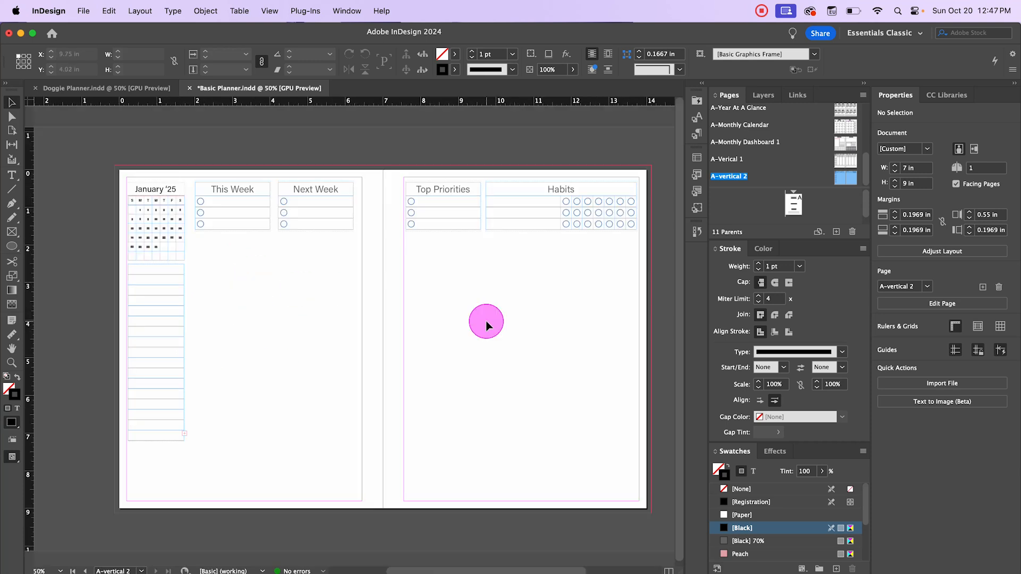
pyautogui.scroll(1, 488, 323)
pyautogui.moveTo(500, 329); pyautogui.dragTo(388, 273)
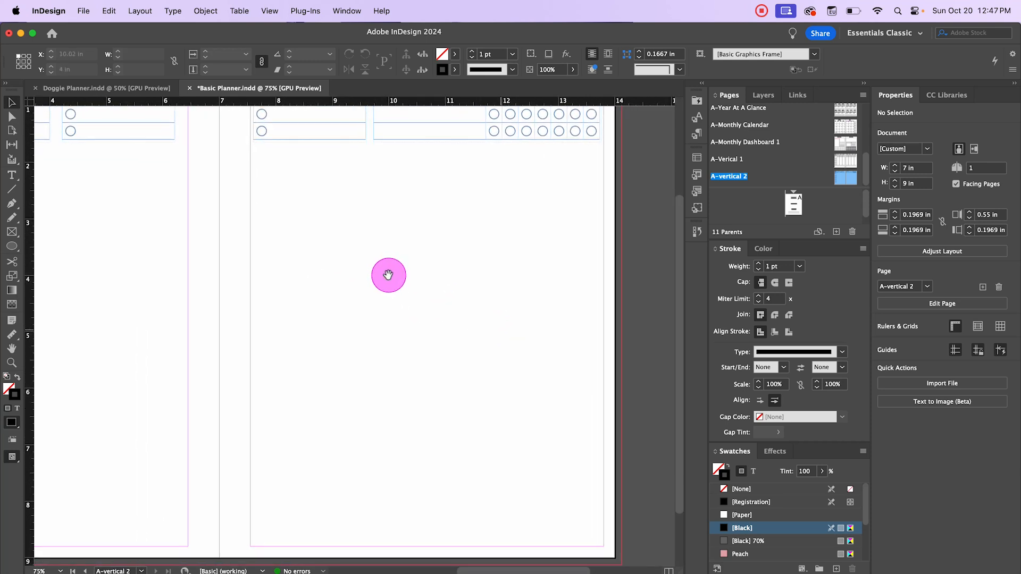
pyautogui.click(240, 10)
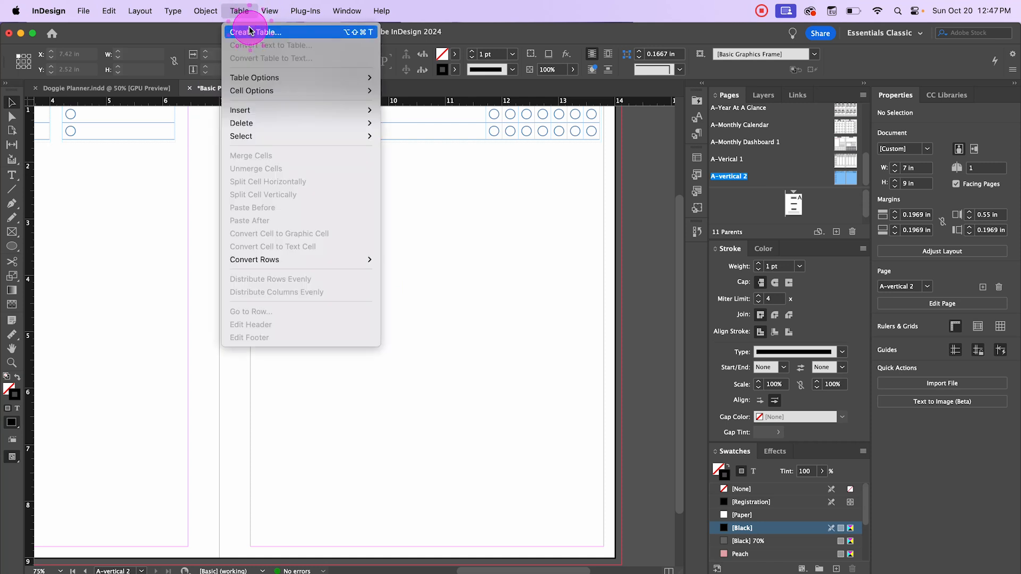
pyautogui.click(249, 32)
pyautogui.click(495, 306)
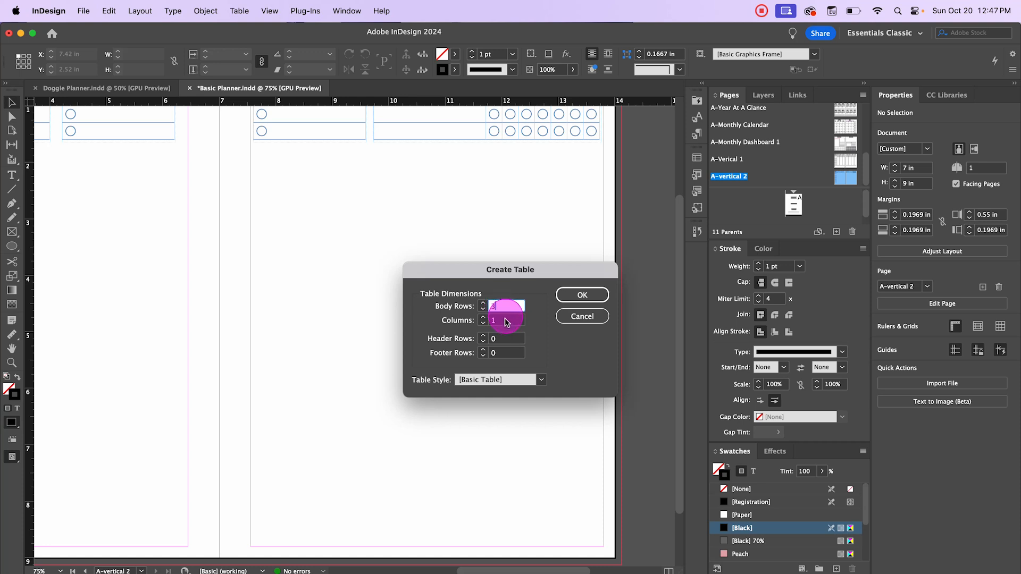
pyautogui.write('3')
pyautogui.click(573, 291)
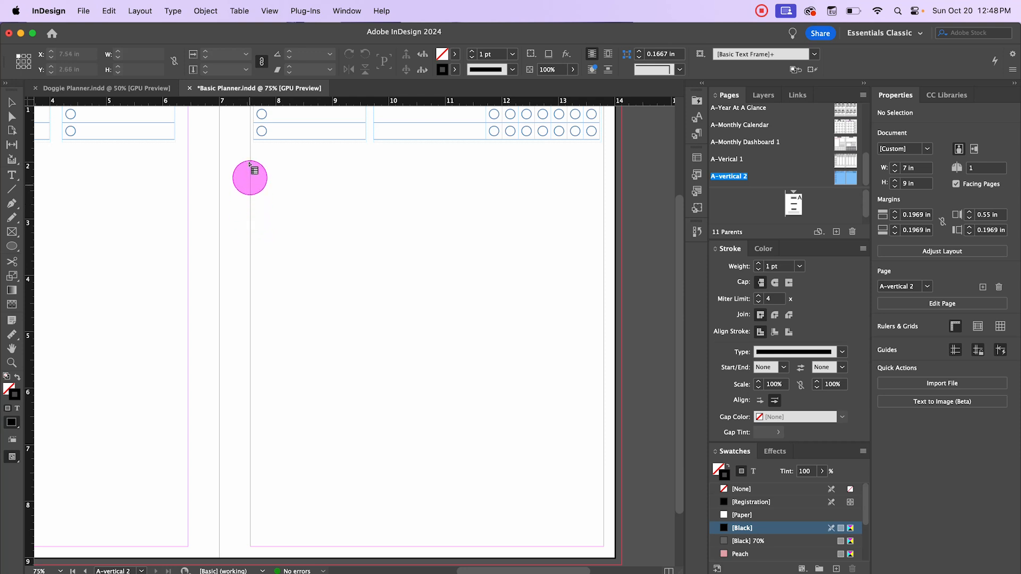
pyautogui.moveTo(251, 159); pyautogui.dragTo(336, 525)
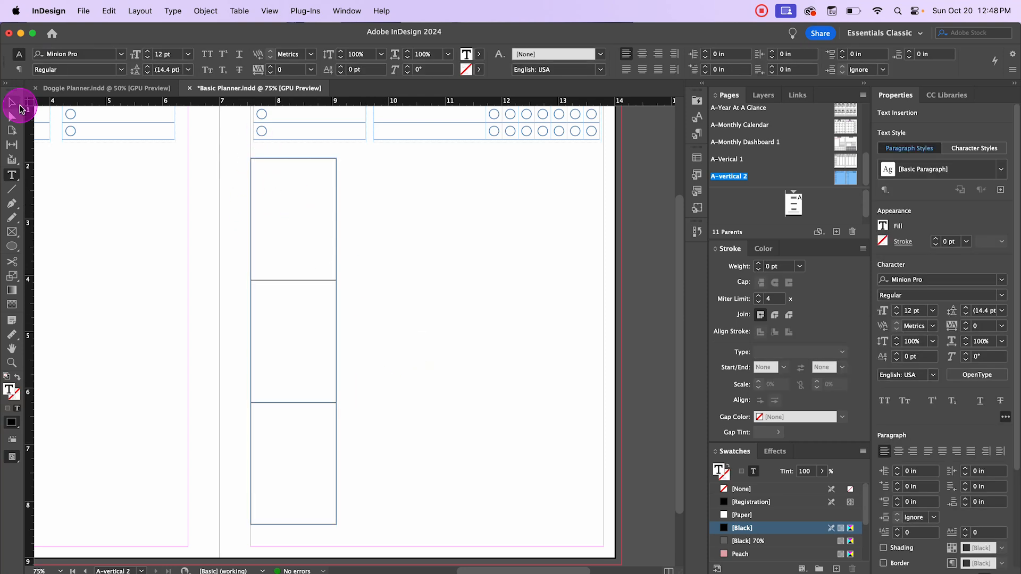
# Move the new three-row table straight down to Y 2.3031 in so its lower edge sits on the bottom margin
pyautogui.click(13, 103)
pyautogui.click(425, 245)
pyautogui.click(306, 292)
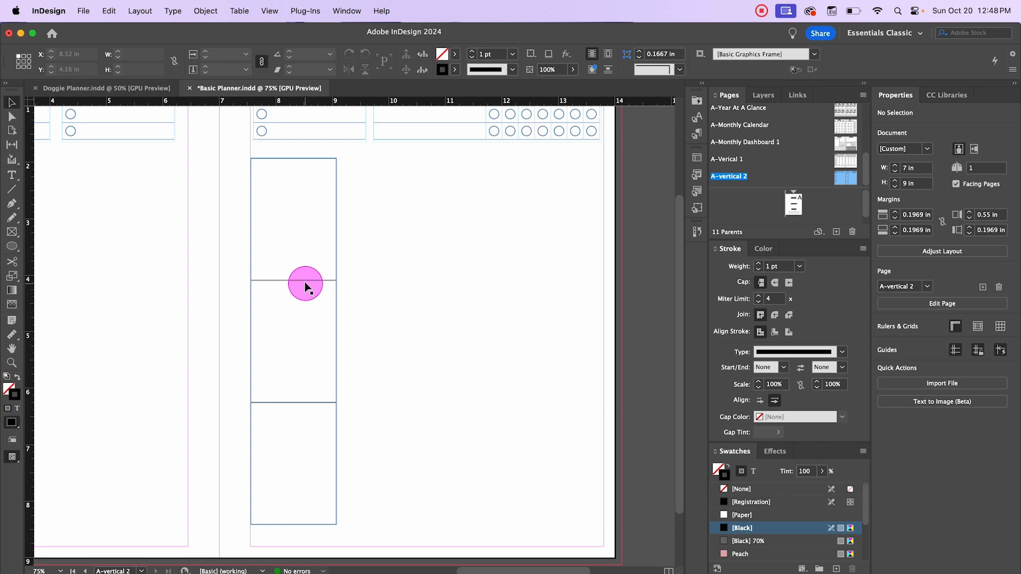
pyautogui.moveTo(305, 282); pyautogui.dragTo(307, 310)
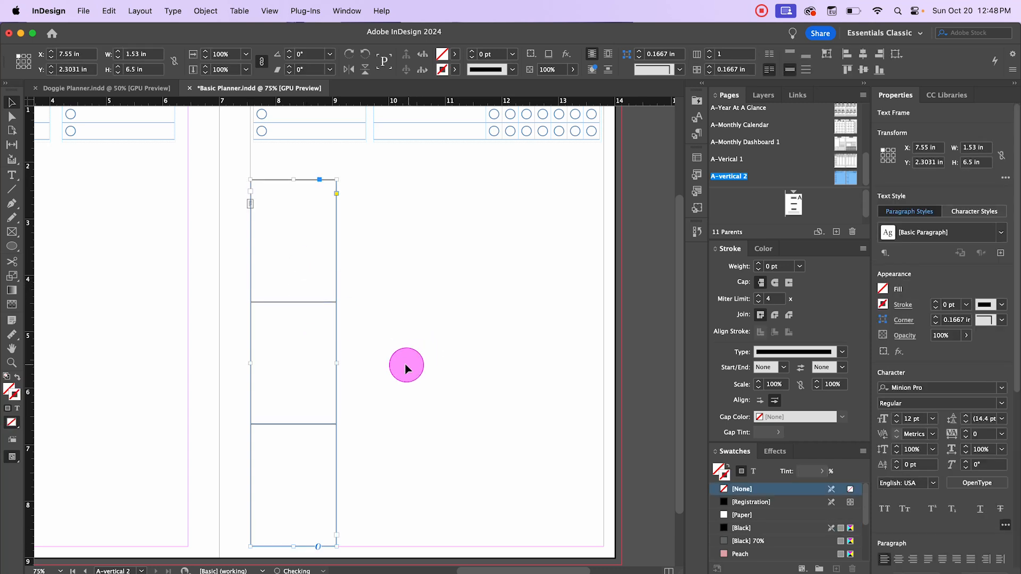
pyautogui.click(419, 371)
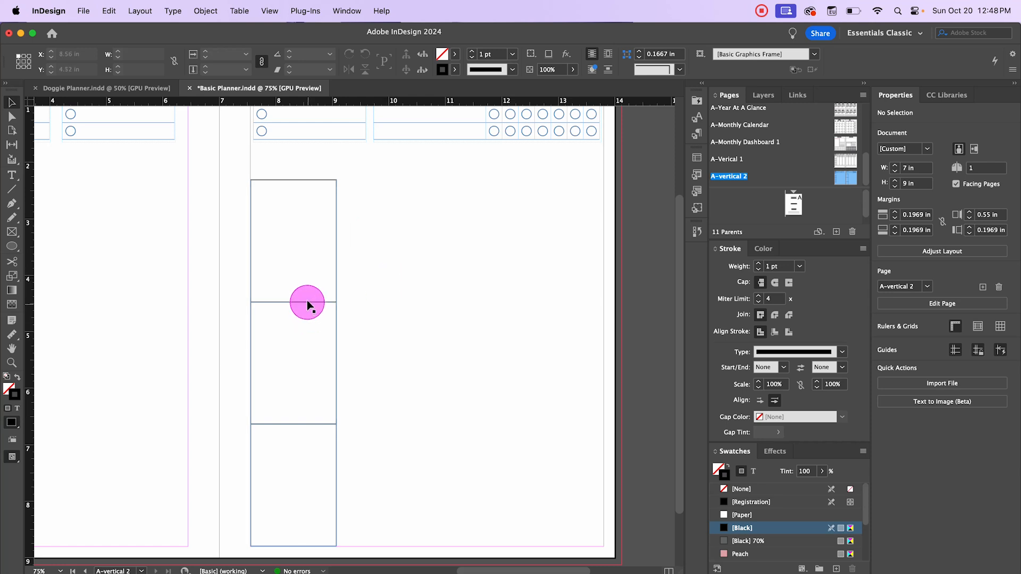
# Duplicate the three-row table beside the original on its right, leaving a narrow gap, at X 9.1188 in
pyautogui.click(337, 346)
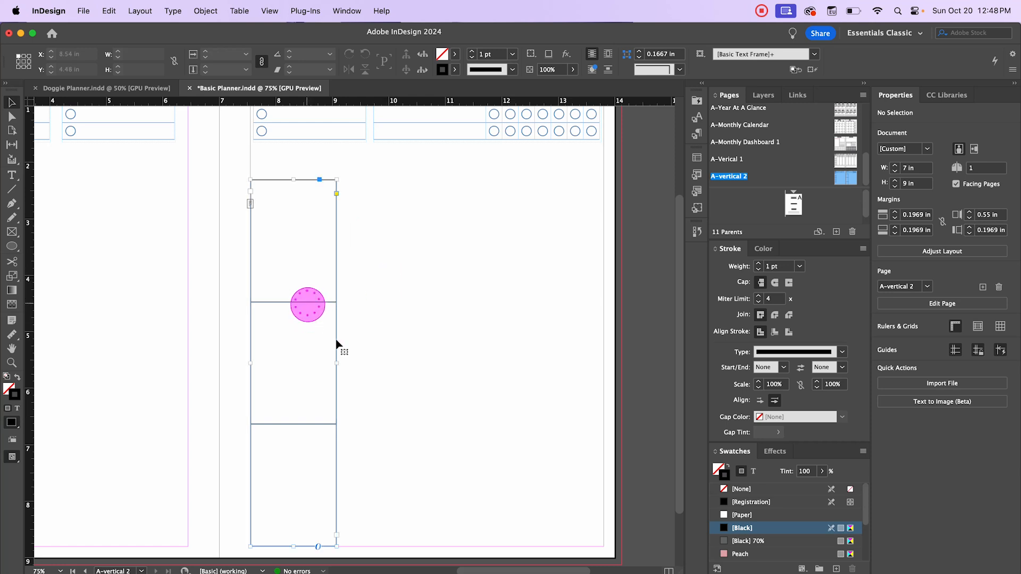
pyautogui.click(306, 302)
pyautogui.moveTo(305, 302); pyautogui.dragTo(397, 312)
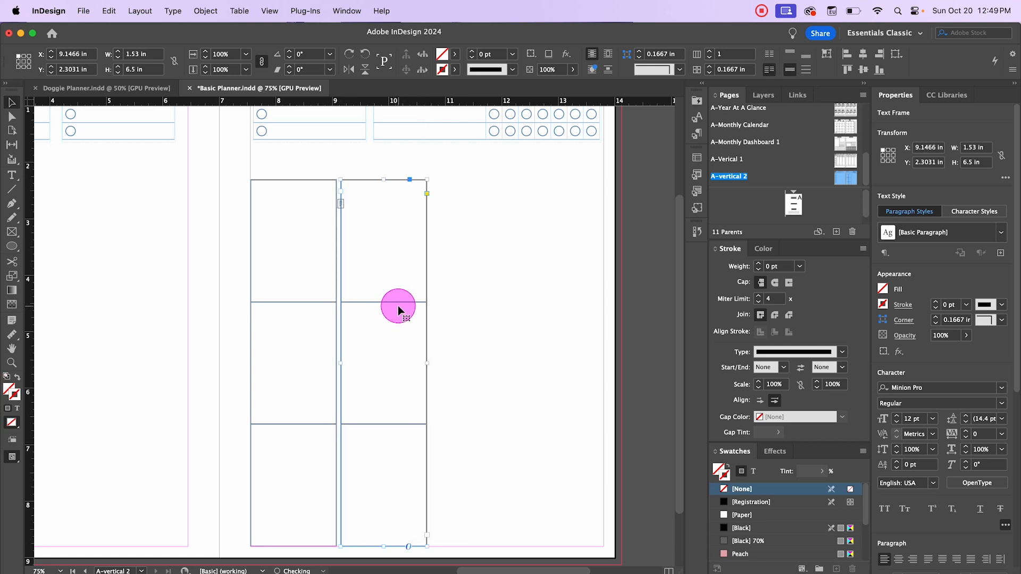
pyautogui.press('Left')
pyautogui.press('Left')
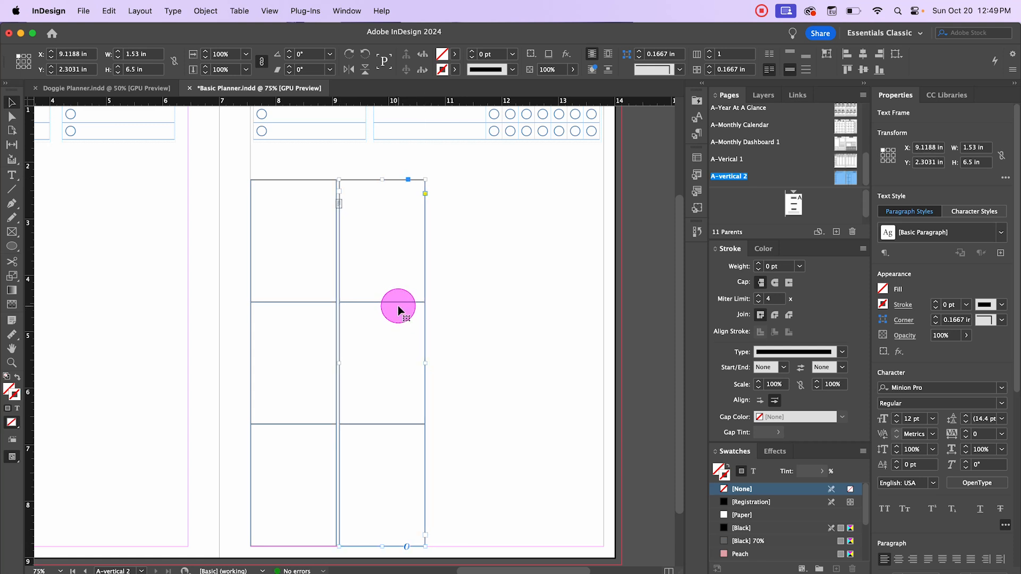
# Duplicate the pair of three-row tables to the right, up to the page's right margin, at about X 10.70 in
pyautogui.press('super+a')
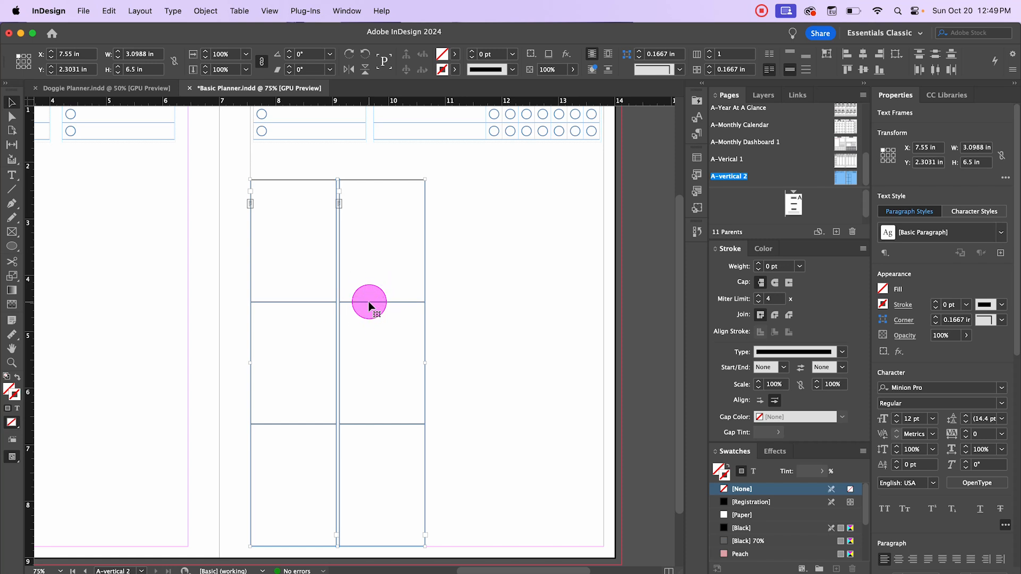
pyautogui.moveTo(369, 306); pyautogui.dragTo(551, 321)
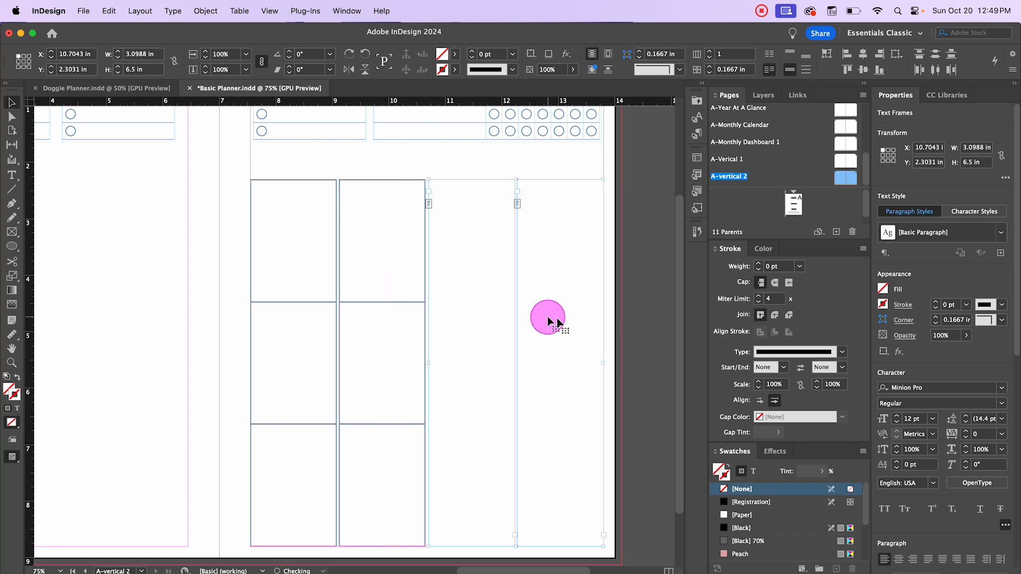
pyautogui.click(644, 338)
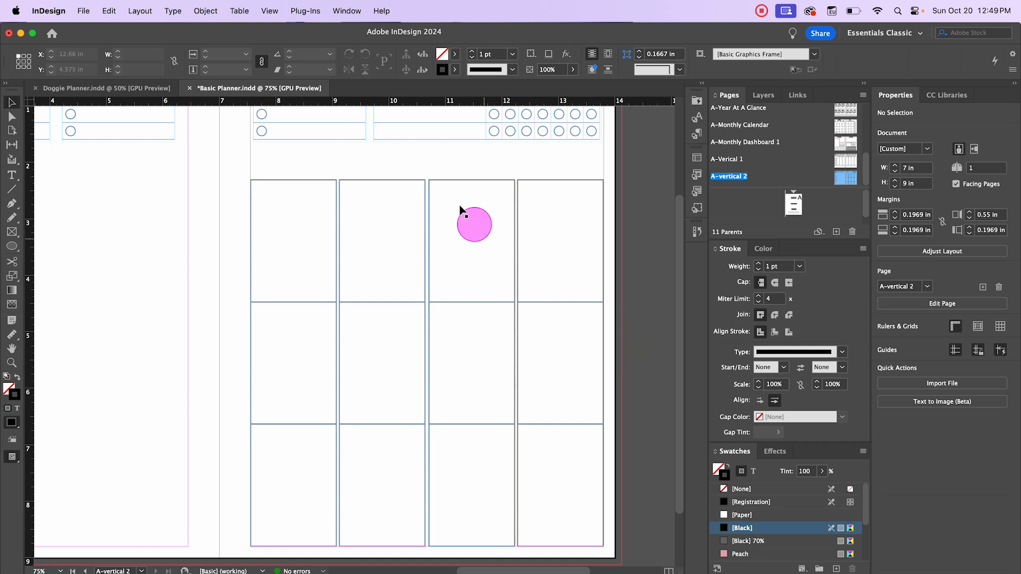
# Nudge the right pair of tables left to X 10.6904 in and the left pair right to X 7.5639 in
pyautogui.moveTo(430, 201); pyautogui.dragTo(542, 228)
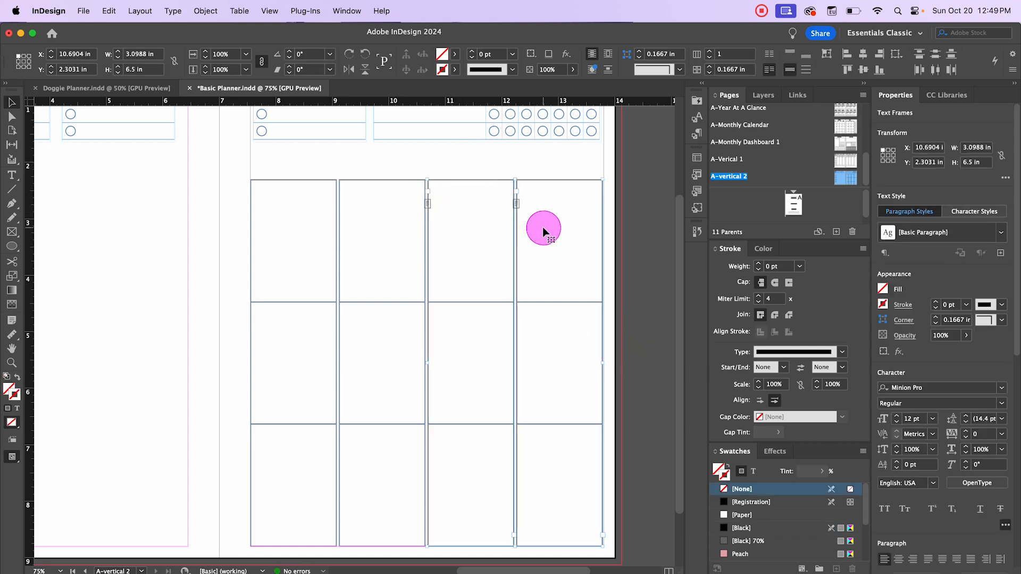
pyautogui.click(244, 177)
pyautogui.moveTo(244, 170); pyautogui.dragTo(354, 258)
pyautogui.press('Right')
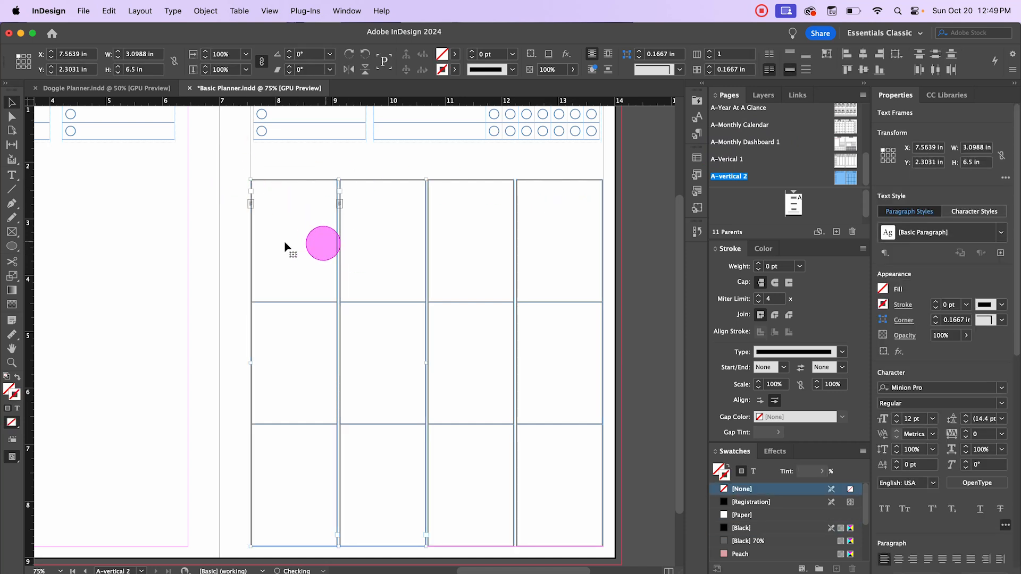
# Select all four three-row tables and distribute them horizontally with 0.05 in spacing
pyautogui.click(226, 234)
pyautogui.click(226, 174)
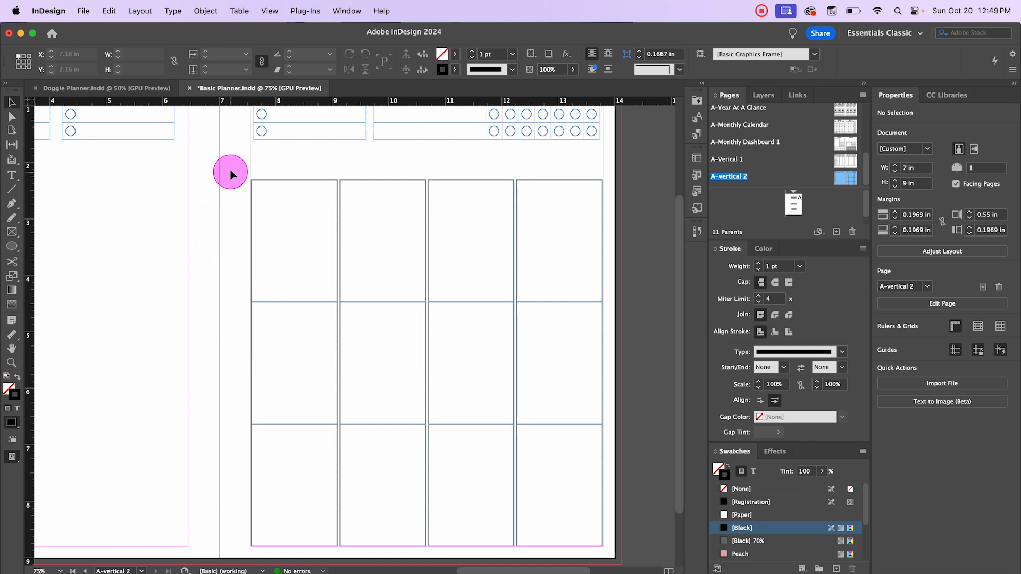
pyautogui.moveTo(231, 170); pyautogui.dragTo(640, 440)
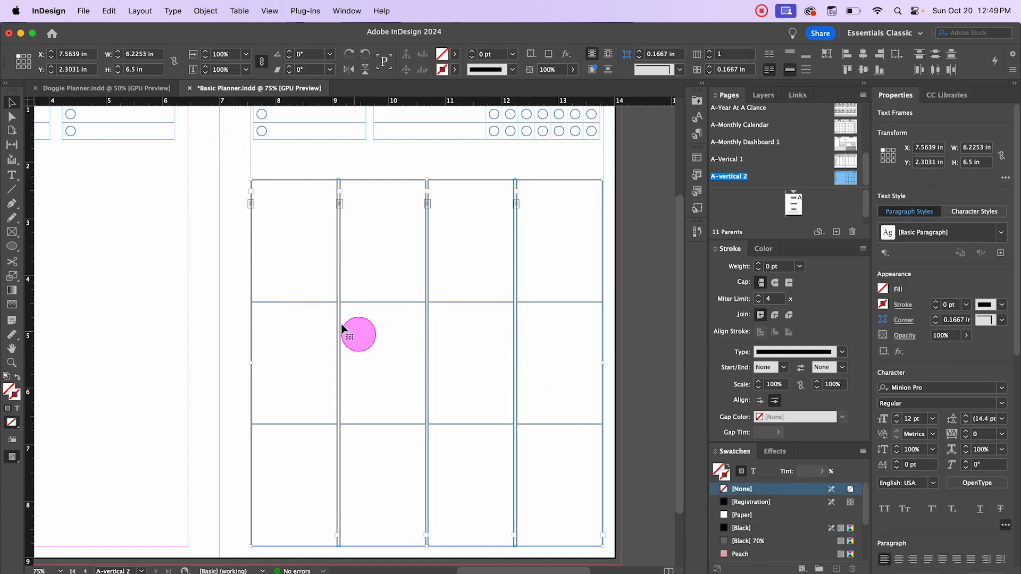
pyautogui.click(307, 304)
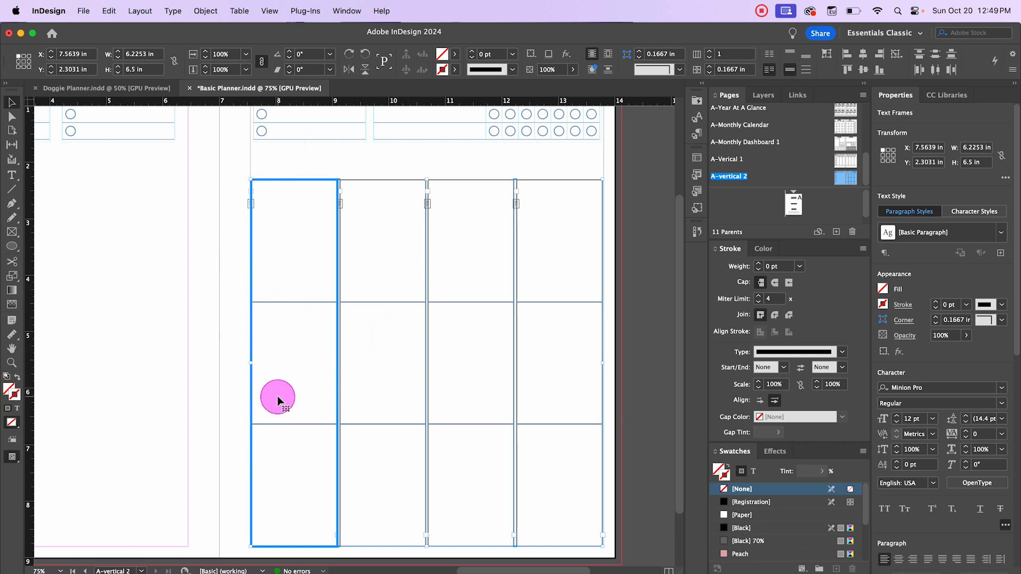
pyautogui.scroll(-10, 952, 530)
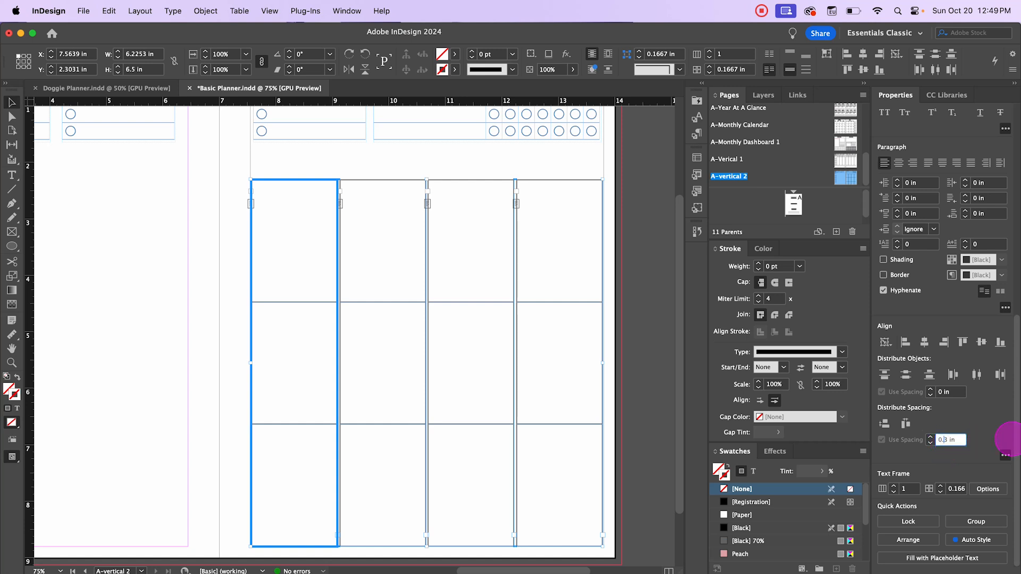
pyautogui.click(952, 440)
pyautogui.press('Tab')
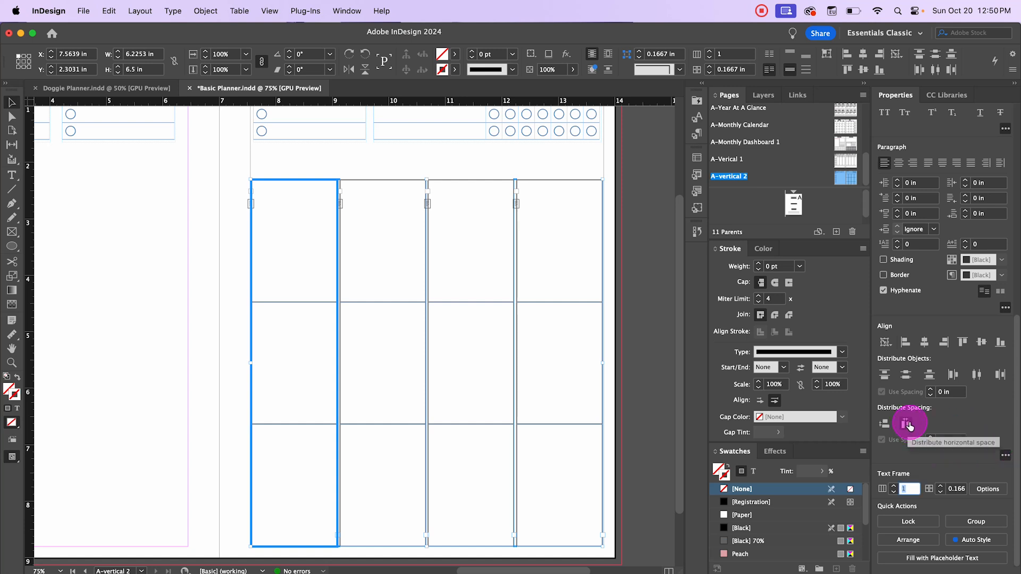
pyautogui.click(906, 424)
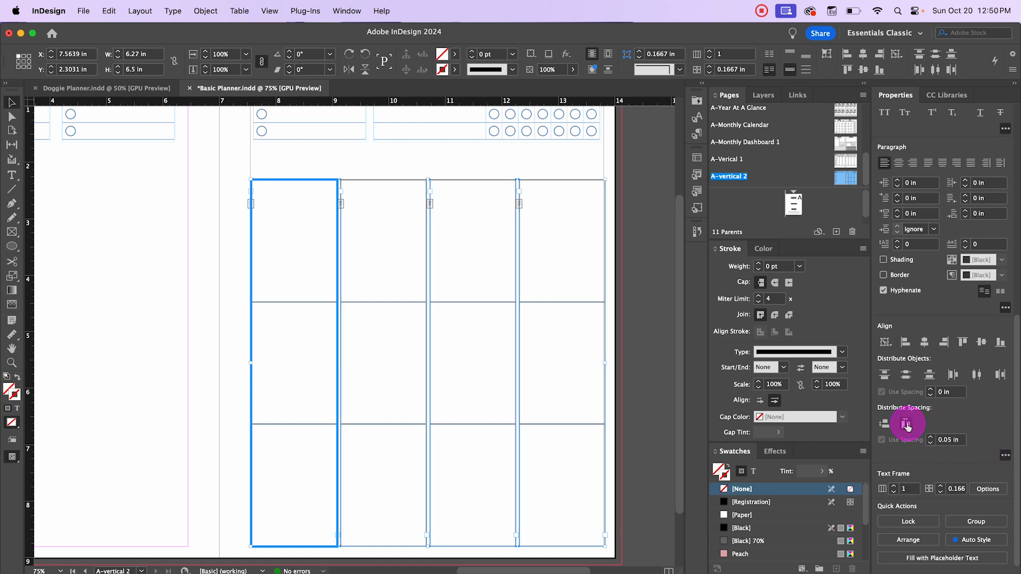
# Redistribute the four tables horizontally with 0.04 in spacing and deselect them
pyautogui.click(950, 442)
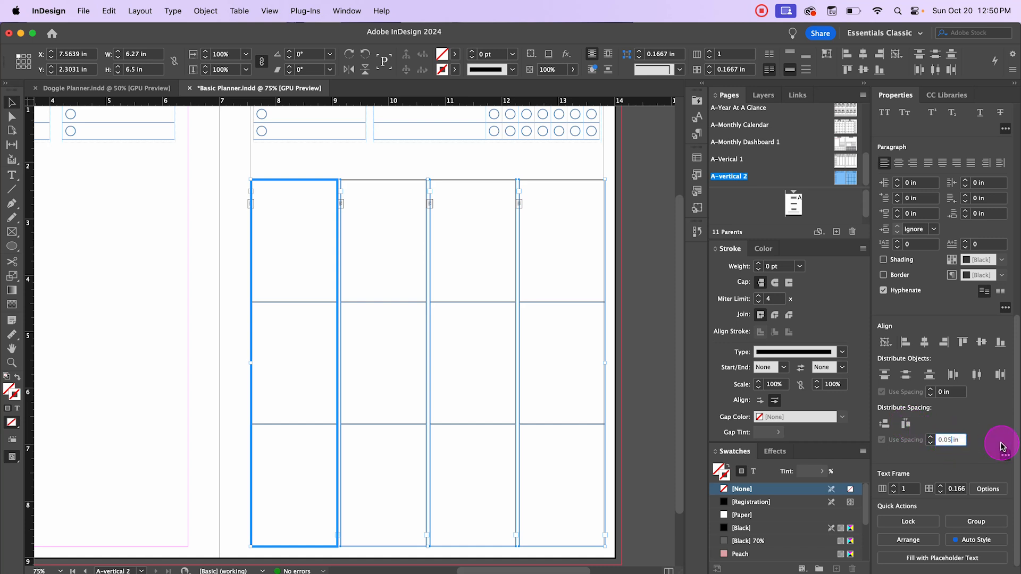
pyautogui.click(907, 425)
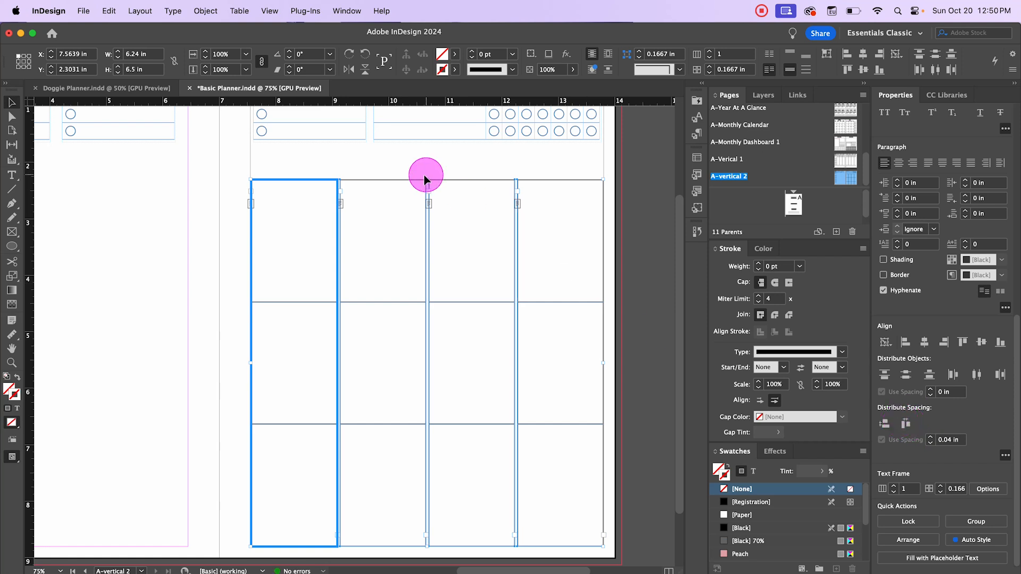
pyautogui.click(228, 203)
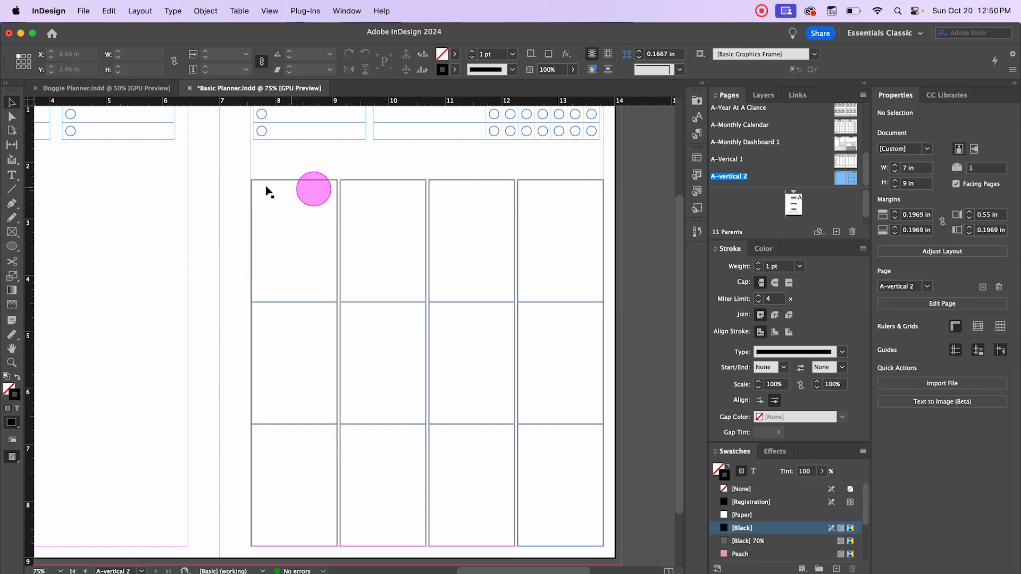
pyautogui.click(225, 327)
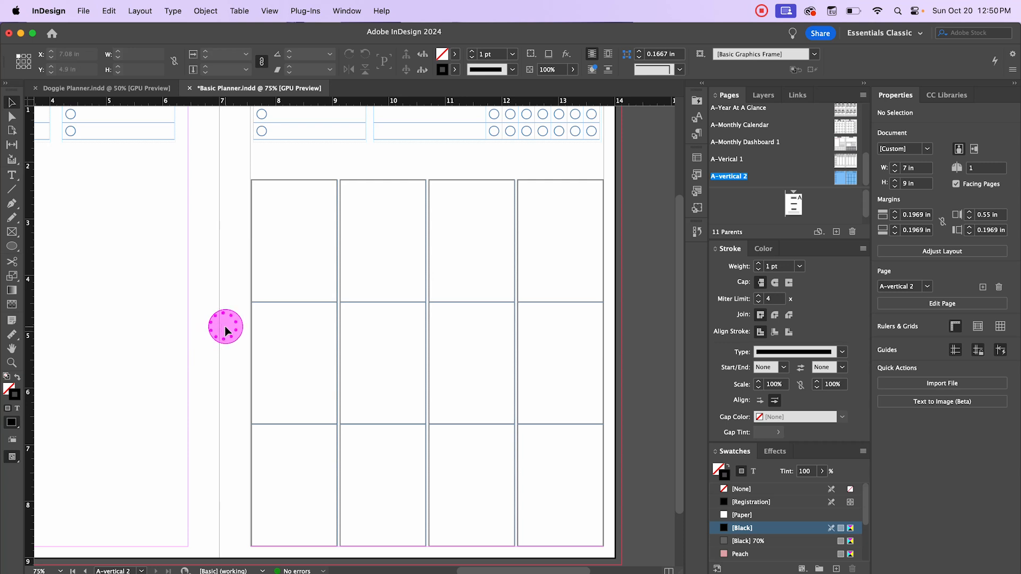
# Draw a text frame 1.53 in wide directly above the first day column, with its text centred horizontally and vertically
pyautogui.scroll(5, 226, 326)
pyautogui.scroll(-2, 221, 324)
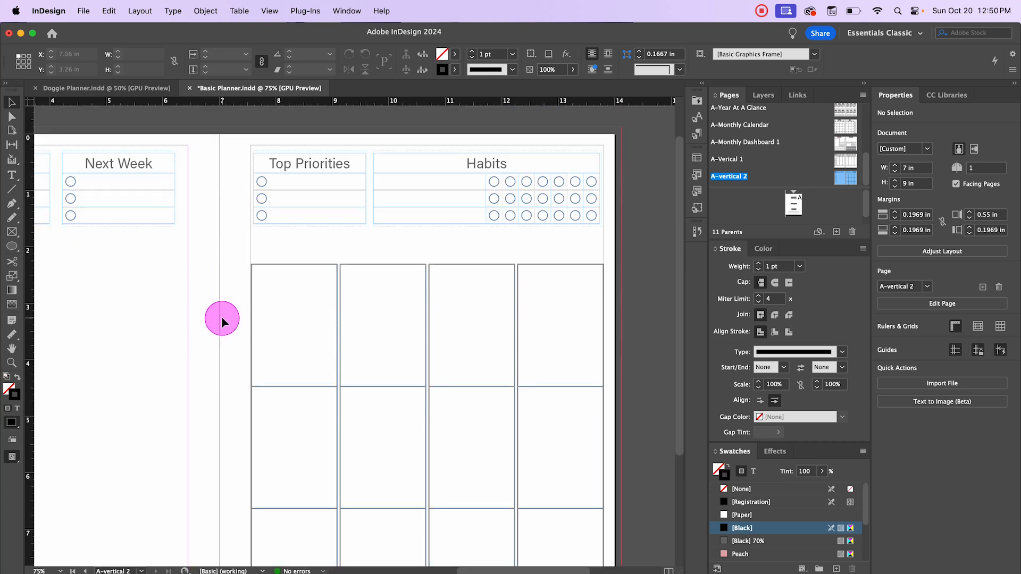
pyautogui.scroll(-1, 222, 321)
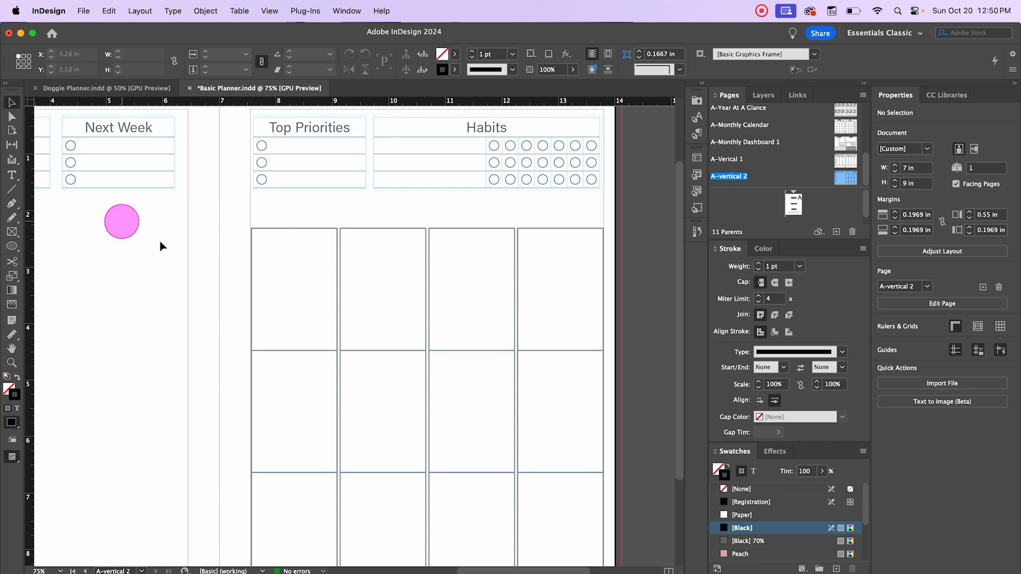
pyautogui.click(13, 177)
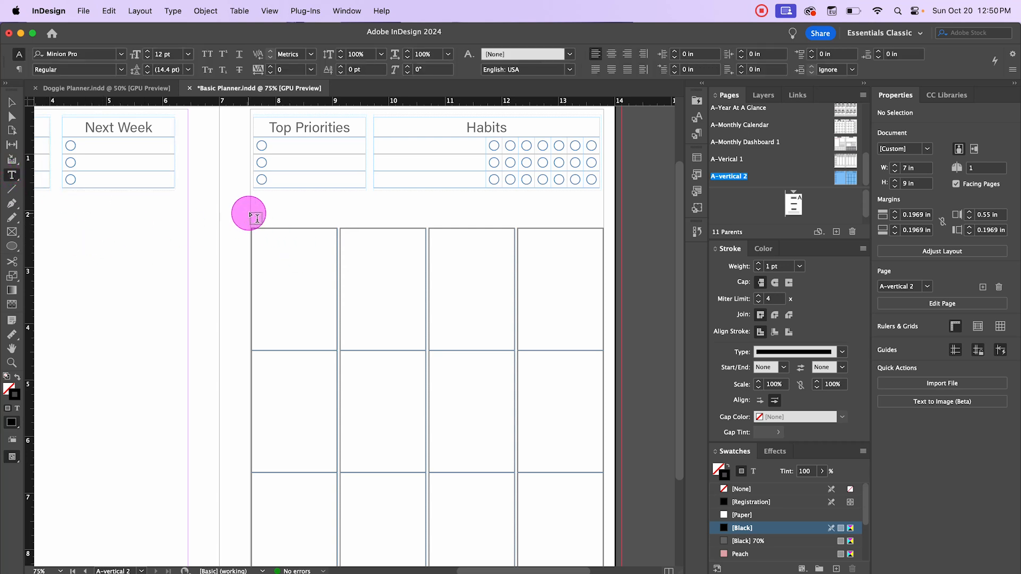
pyautogui.moveTo(250, 213); pyautogui.dragTo(336, 231)
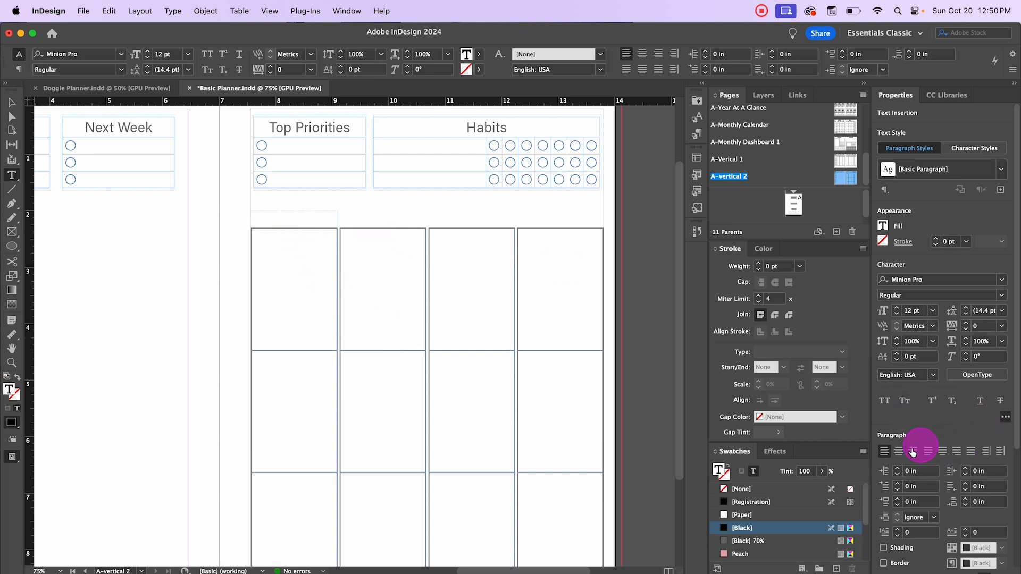
pyautogui.click(899, 451)
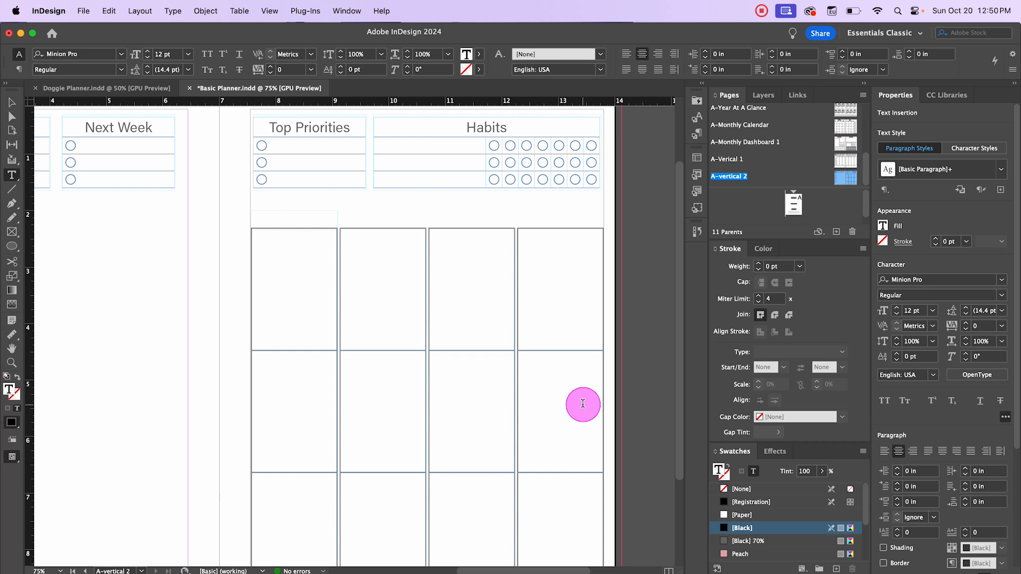
pyautogui.press('super+b')
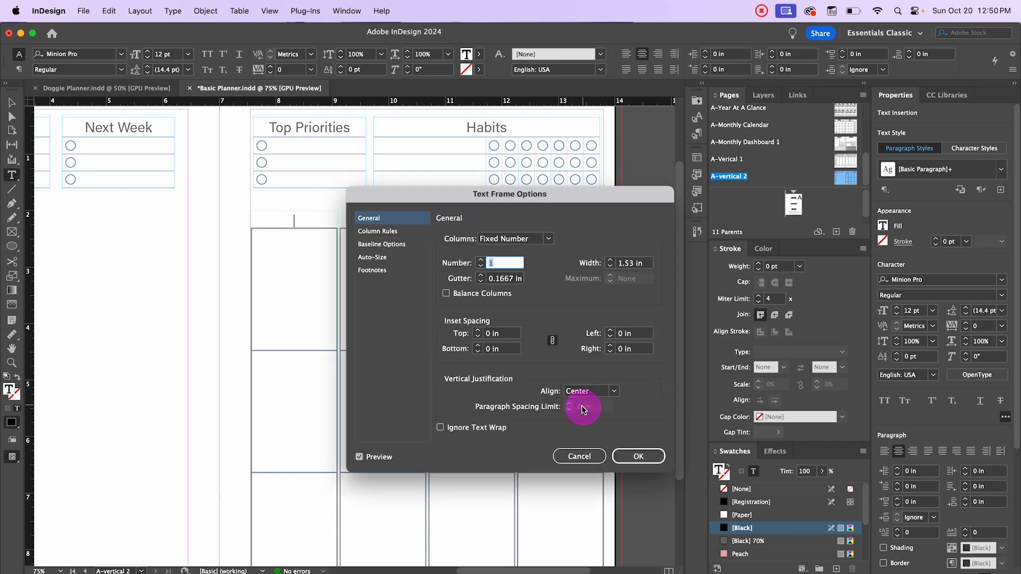
pyautogui.click(640, 456)
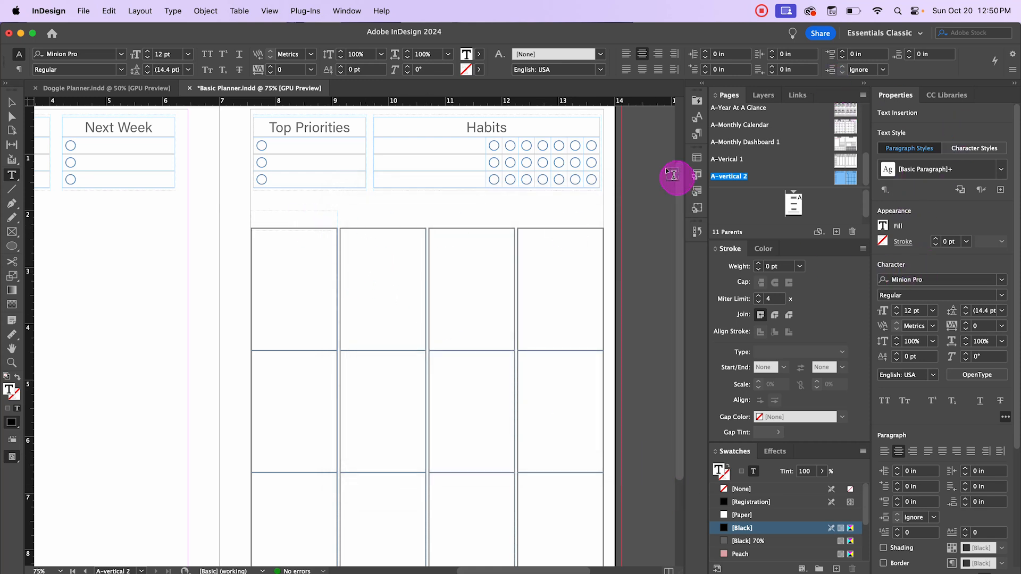
# Check the existing paragraph styles and open the A-Verical 1 parent spread
pyautogui.click(696, 134)
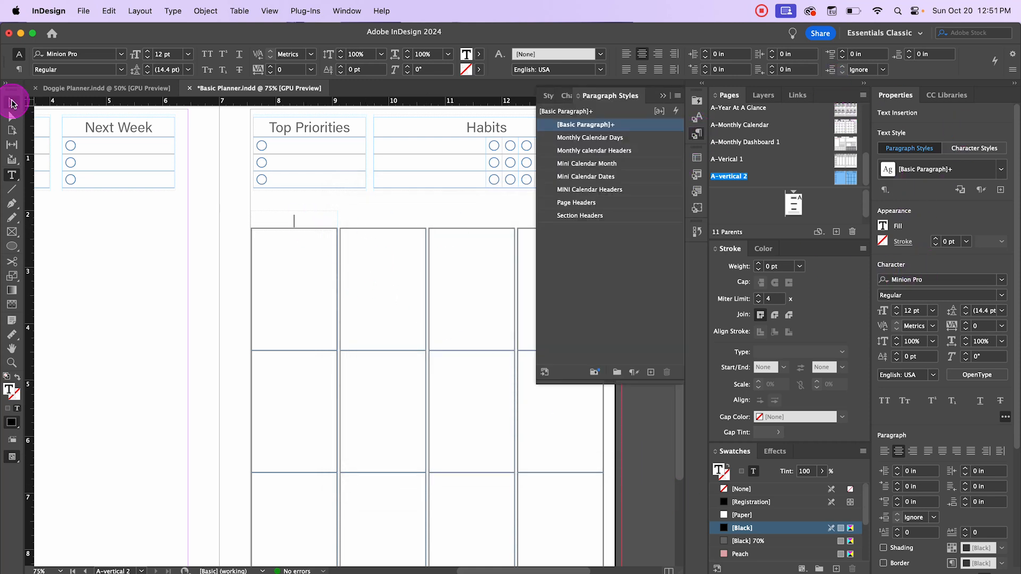
pyautogui.click(12, 102)
pyautogui.click(217, 220)
pyautogui.click(662, 96)
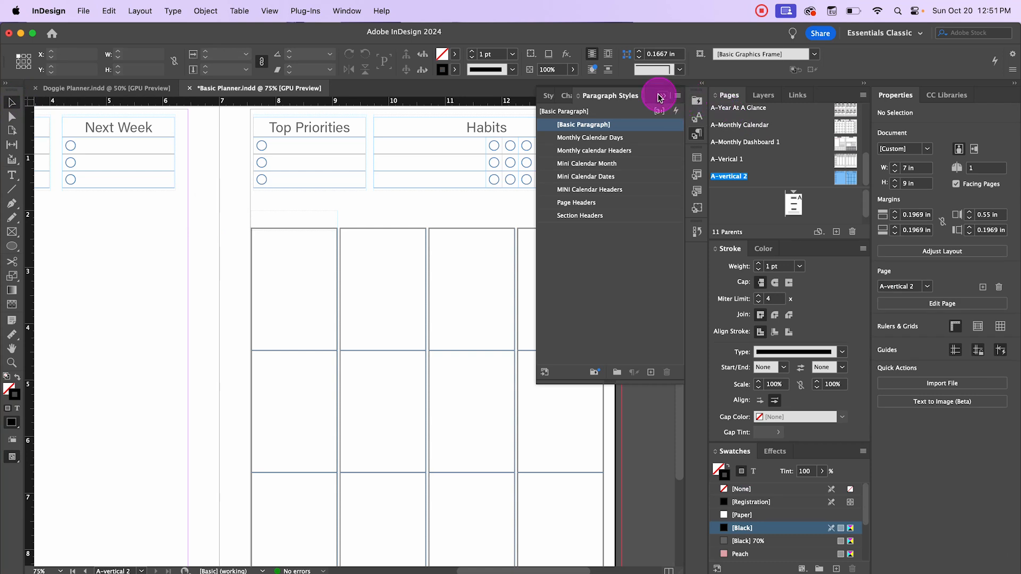
pyautogui.click(734, 161)
pyautogui.doubleClick(734, 161)
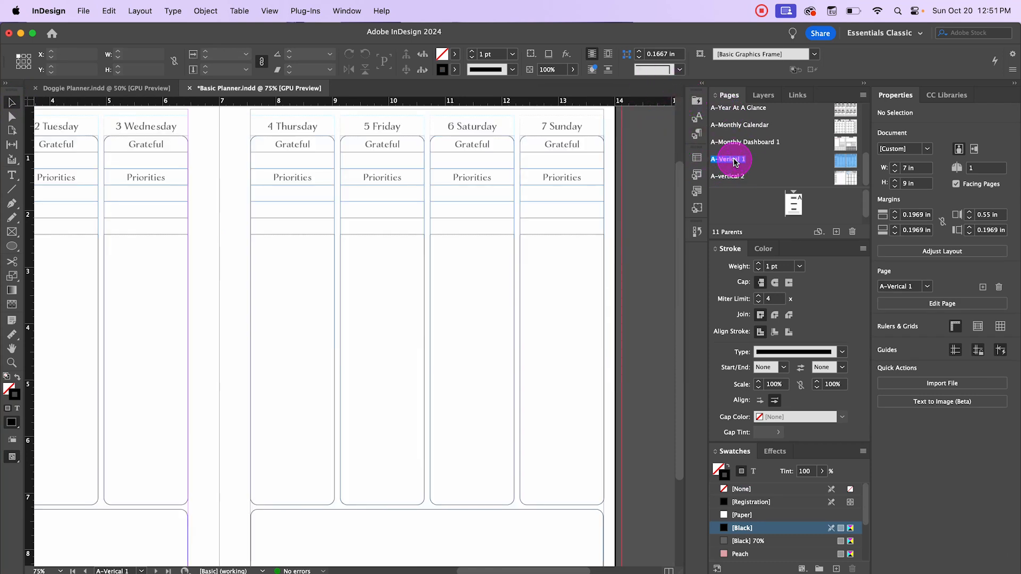
# Create a paragraph style named Weekly Layout Days from the formatting of the "4 Thursday" heading
pyautogui.click(317, 137)
pyautogui.click(297, 132)
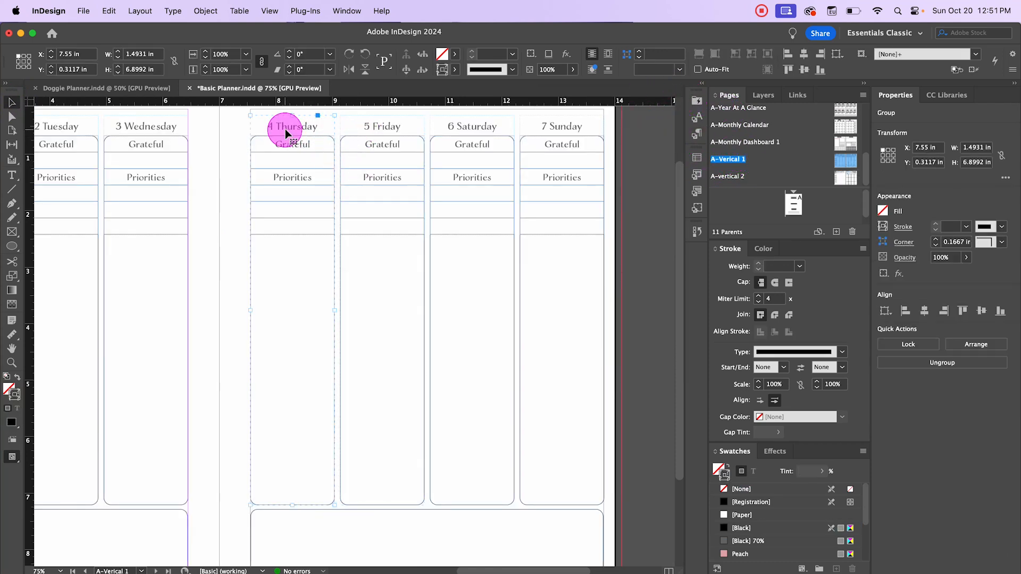
pyautogui.doubleClick(295, 126)
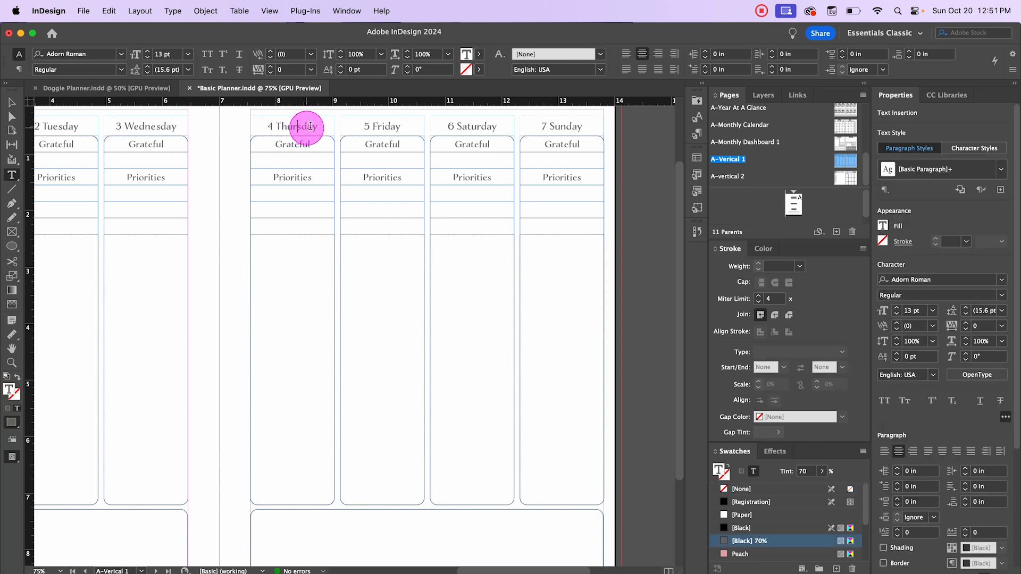
pyautogui.moveTo(319, 129); pyautogui.dragTo(267, 129)
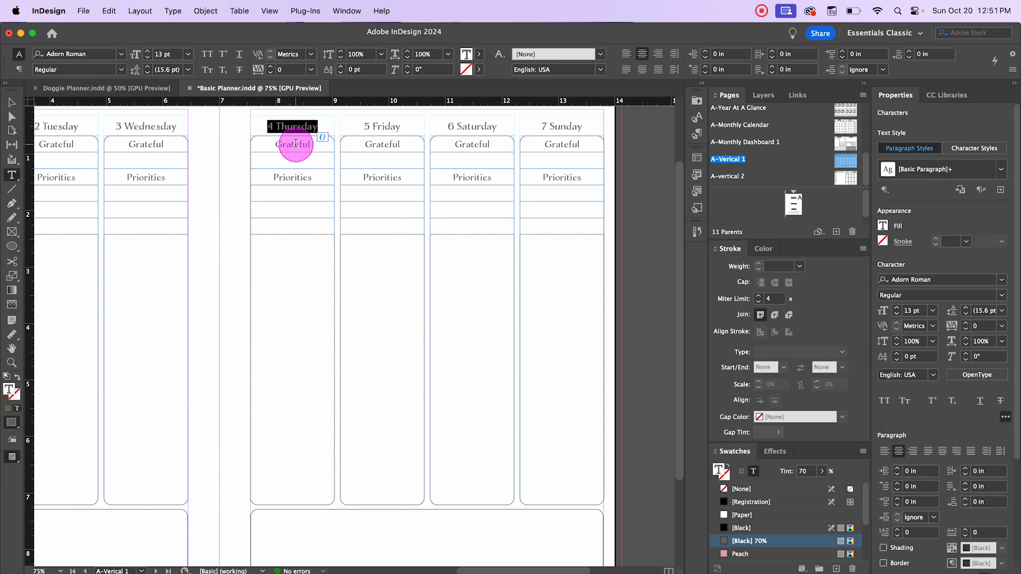
pyautogui.click(698, 140)
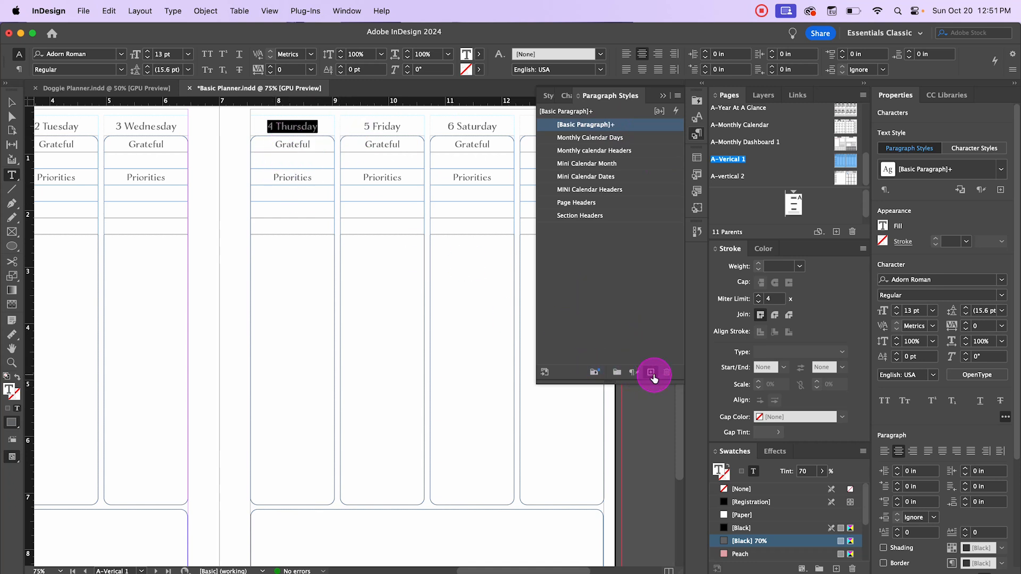
pyautogui.click(651, 373)
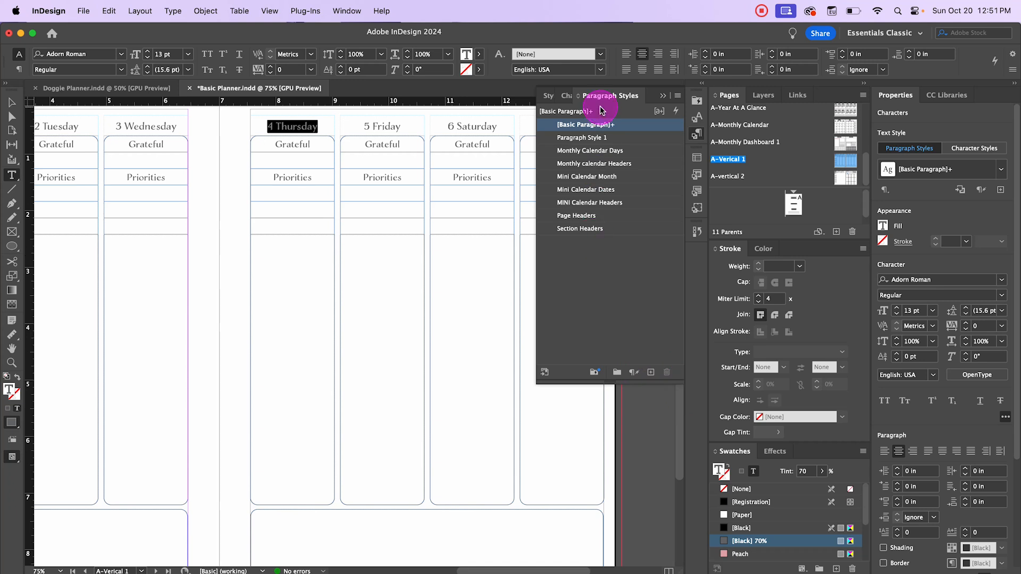
pyautogui.doubleClick(593, 143)
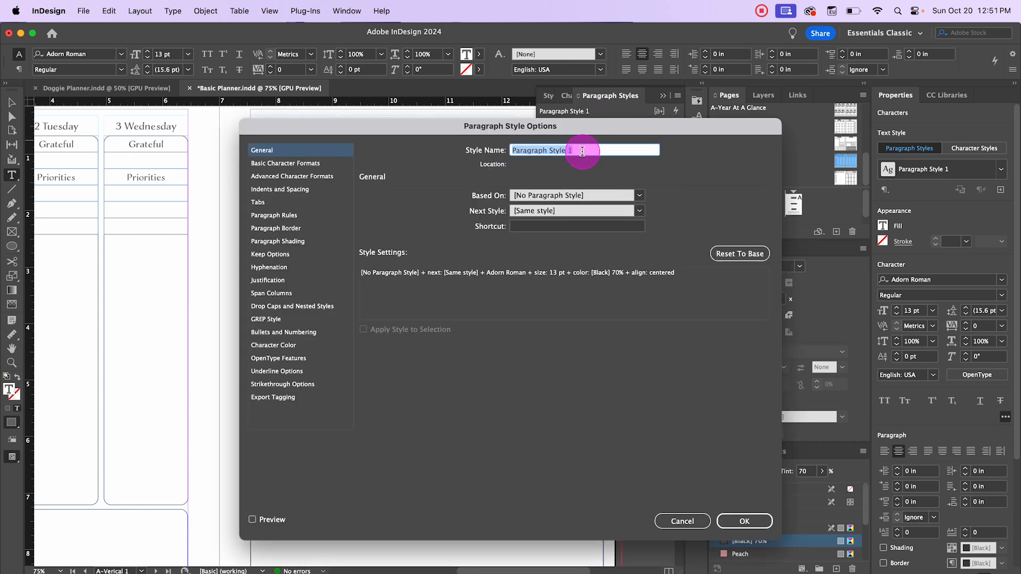
pyautogui.write('Weekly Layout Days')
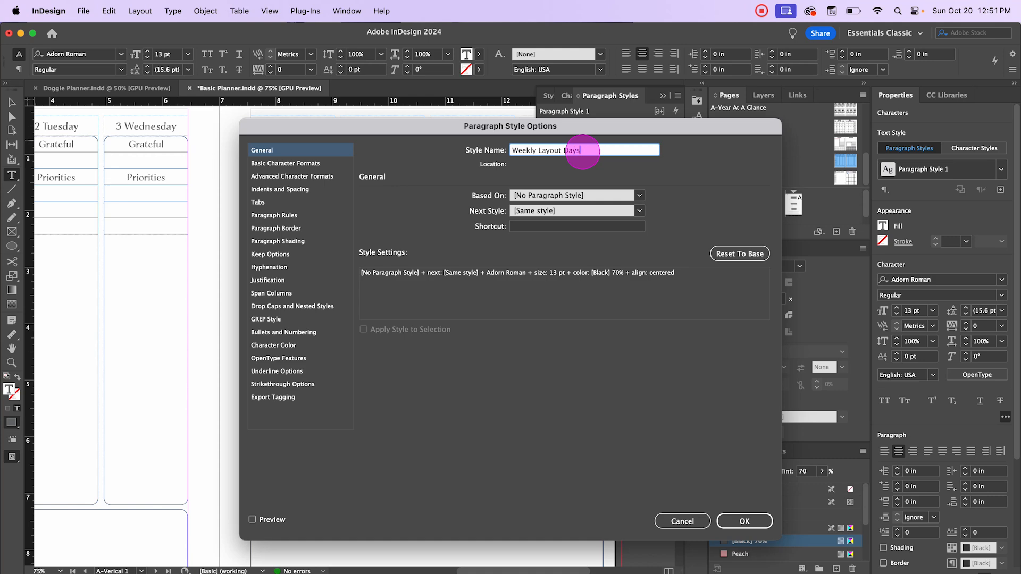
pyautogui.click(759, 520)
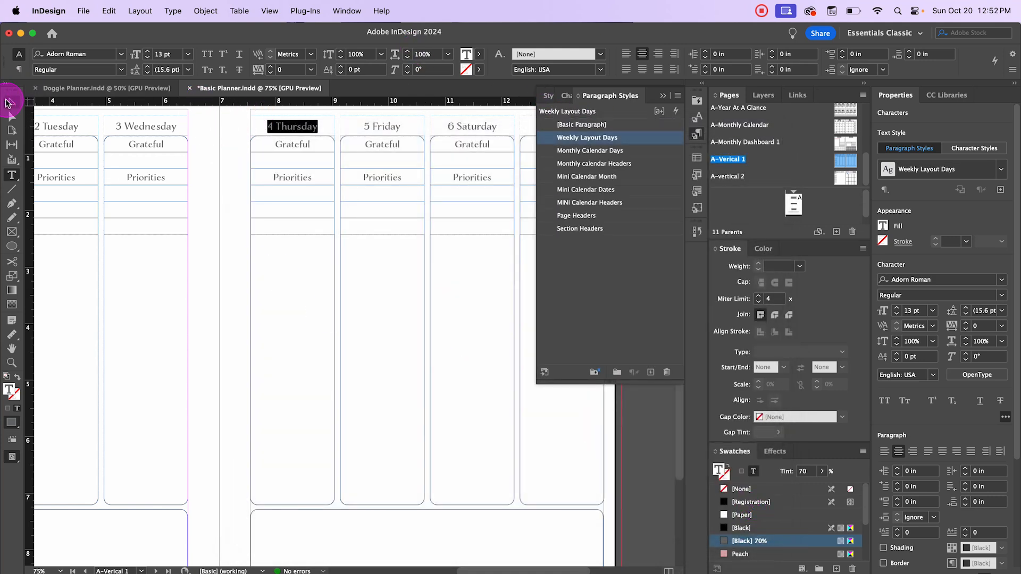
pyautogui.click(8, 103)
pyautogui.click(264, 181)
pyautogui.click(241, 197)
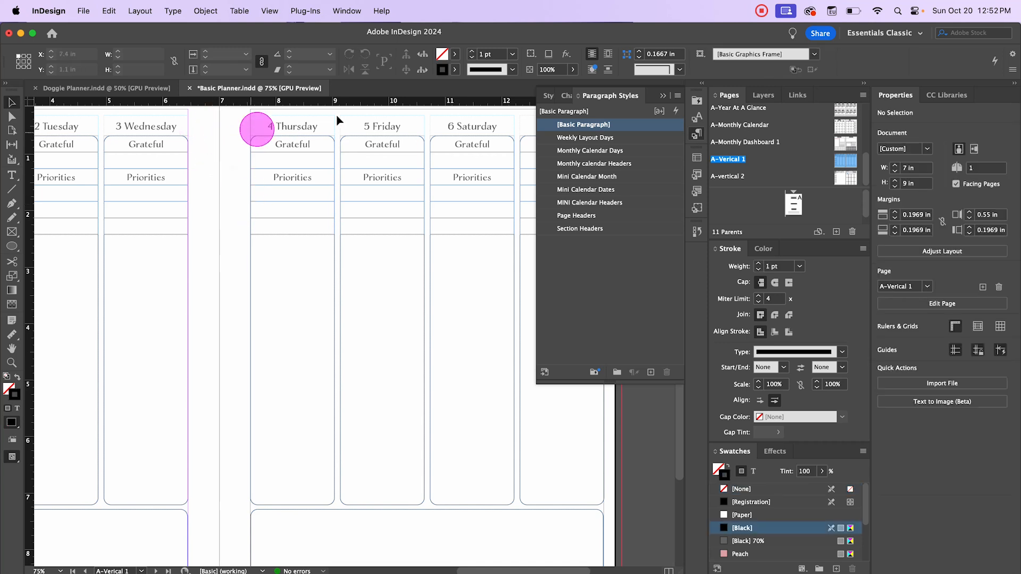
# On the A-vertical 2 parent, enter "4 Wednesday" in the frame above the first column and apply the Weekly Layout Days style
pyautogui.doubleClick(840, 180)
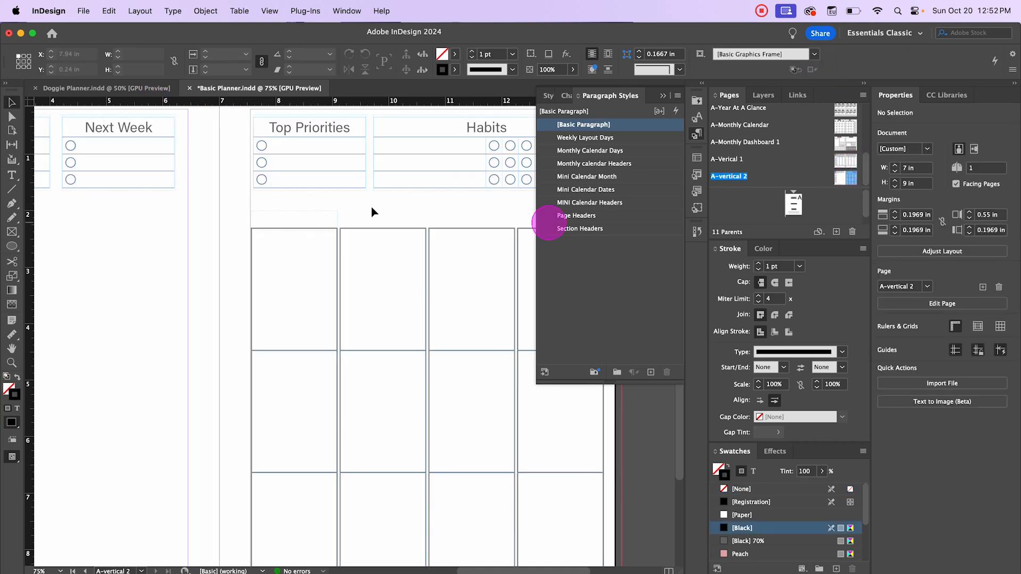
pyautogui.doubleClick(294, 216)
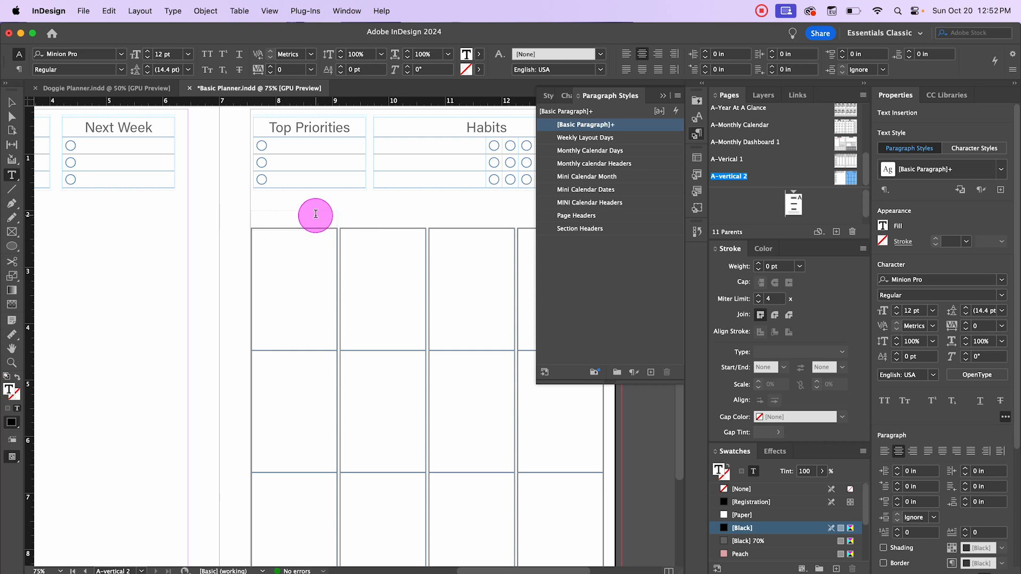
pyautogui.write('4 Wednesday')
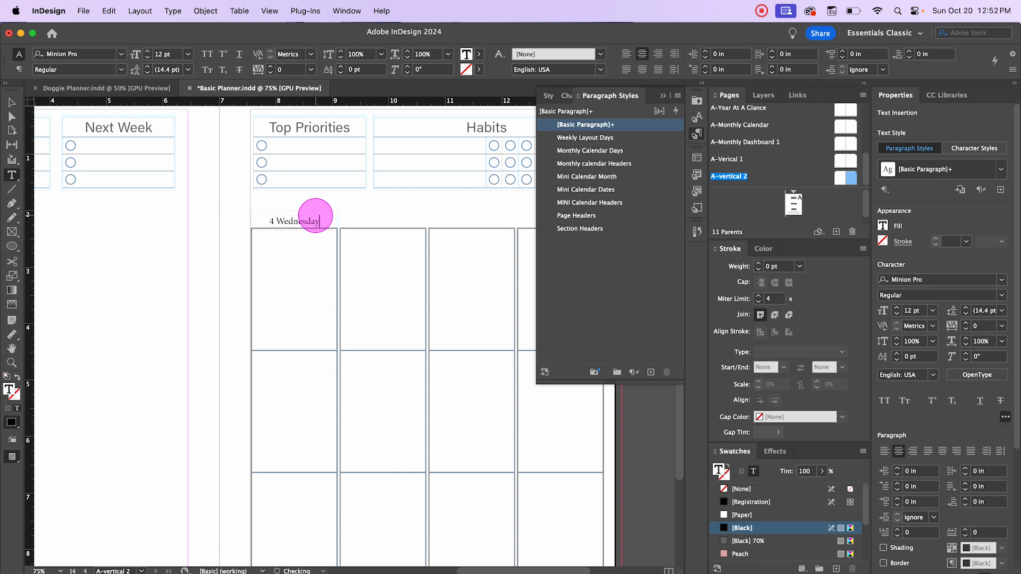
pyautogui.moveTo(326, 221); pyautogui.dragTo(270, 221)
pyautogui.click(581, 229)
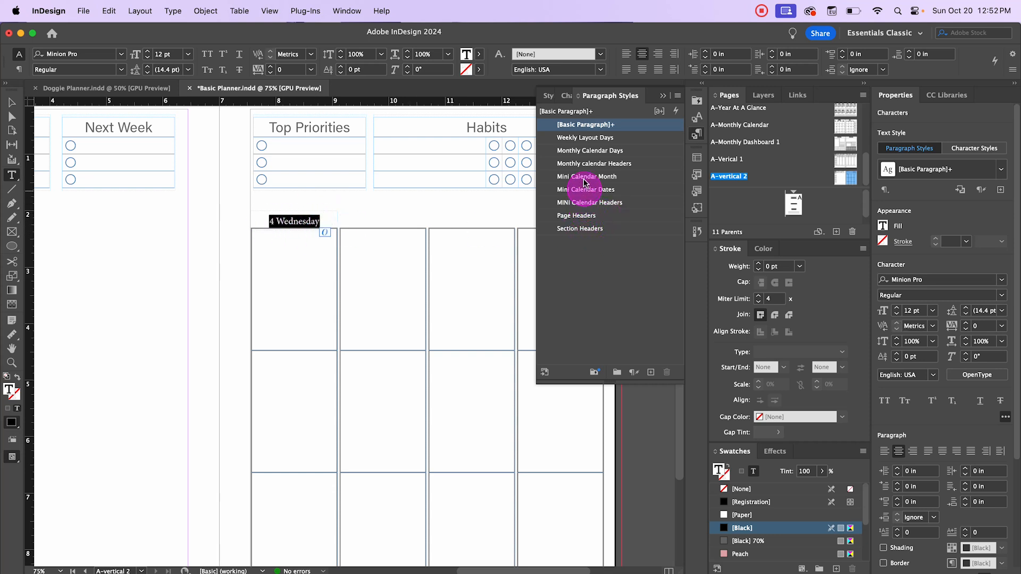
pyautogui.click(596, 137)
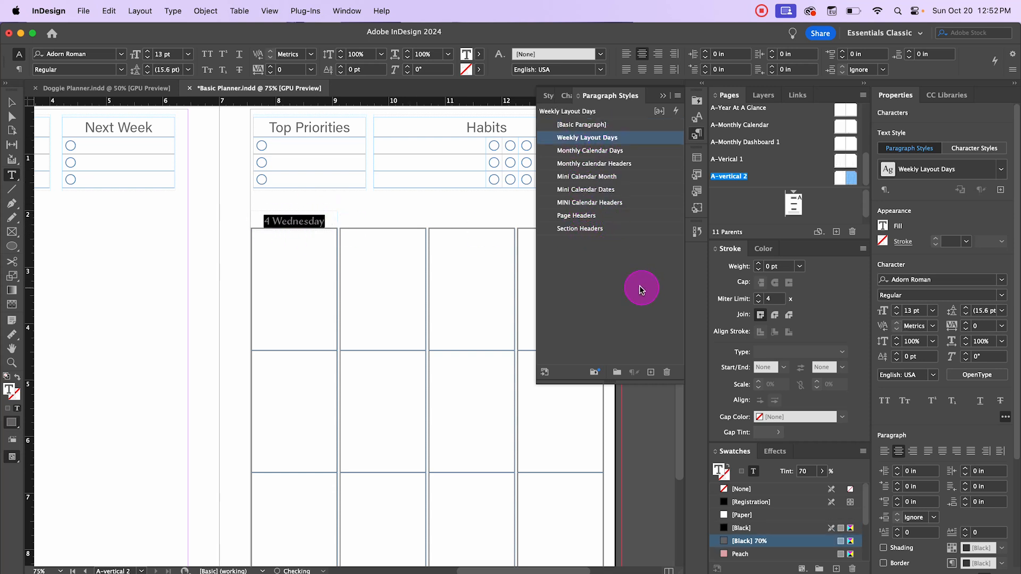
pyautogui.click(10, 102)
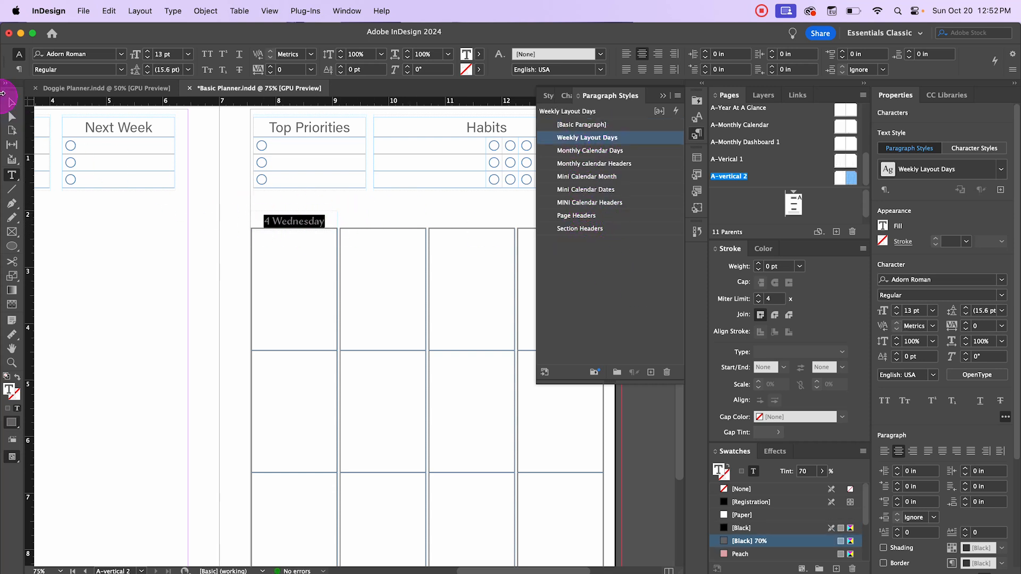
# Nudge the "4 Wednesday" heading frame slightly up above the first day column, to Y 1.9583 in
pyautogui.click(238, 239)
pyautogui.click(298, 220)
pyautogui.press('Up')
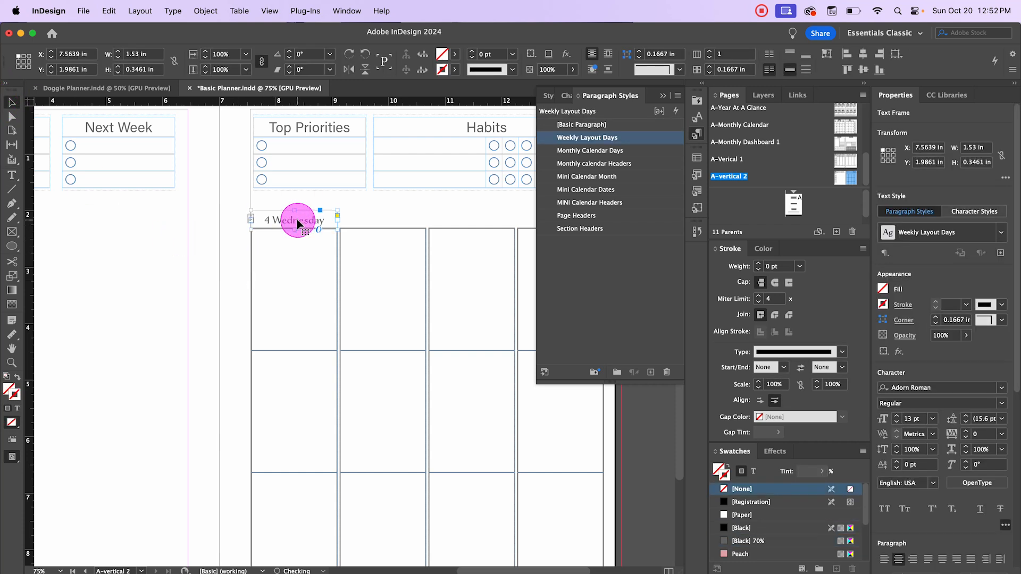
pyautogui.click(240, 240)
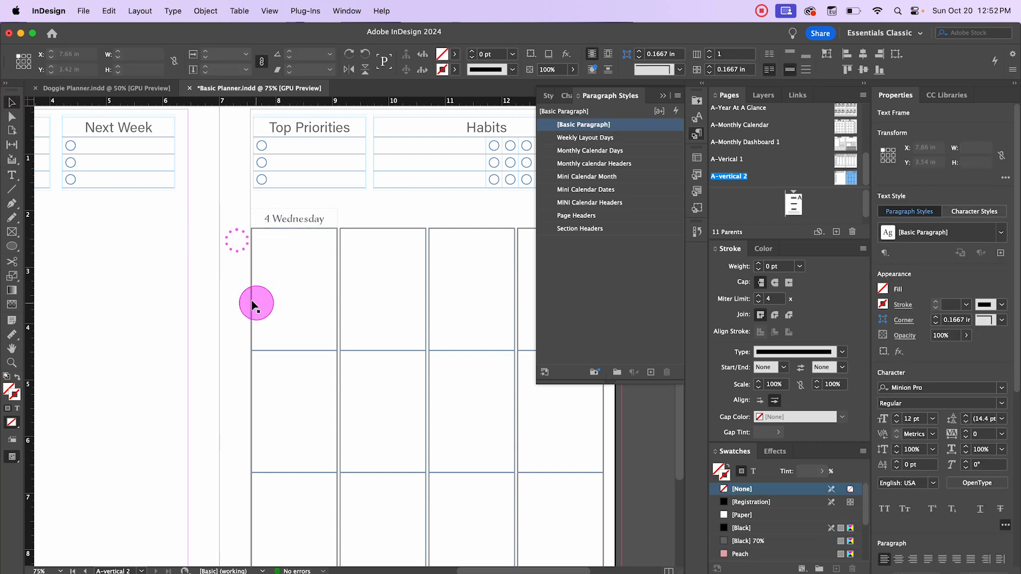
pyautogui.scroll(-1, 237, 292)
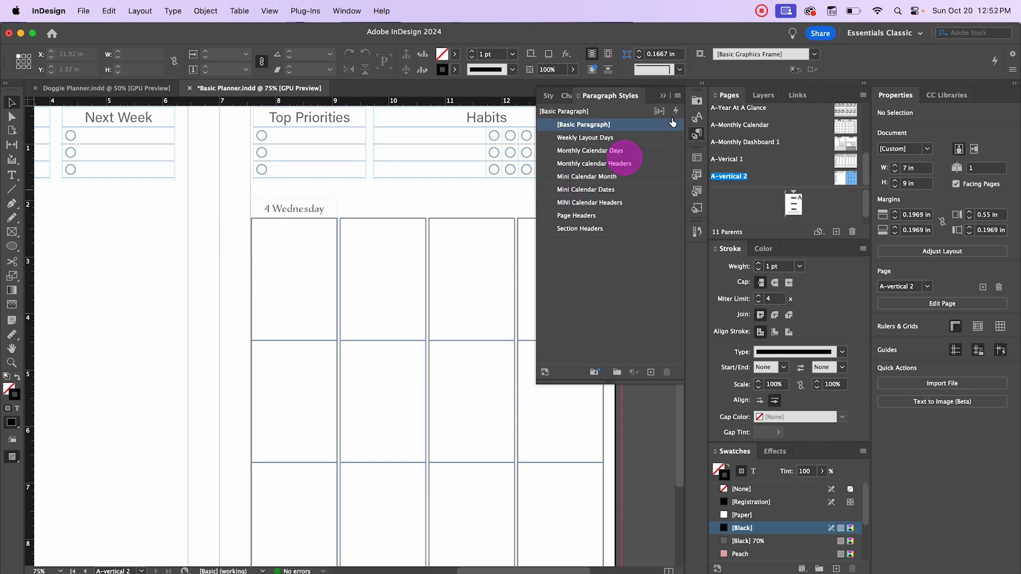
# Duplicate the "4 Wednesday" heading frame above each of the other three day columns on the right-hand page
pyautogui.click(663, 95)
pyautogui.click(310, 217)
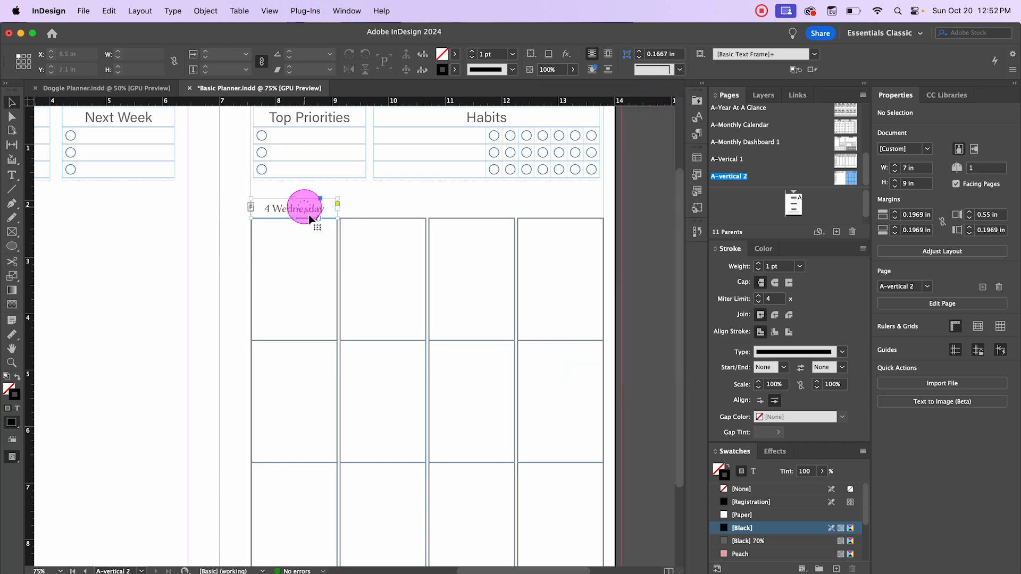
pyautogui.moveTo(300, 214); pyautogui.dragTo(555, 221)
pyautogui.keyDown('shift'); pyautogui.click(314, 207); pyautogui.keyUp('shift')
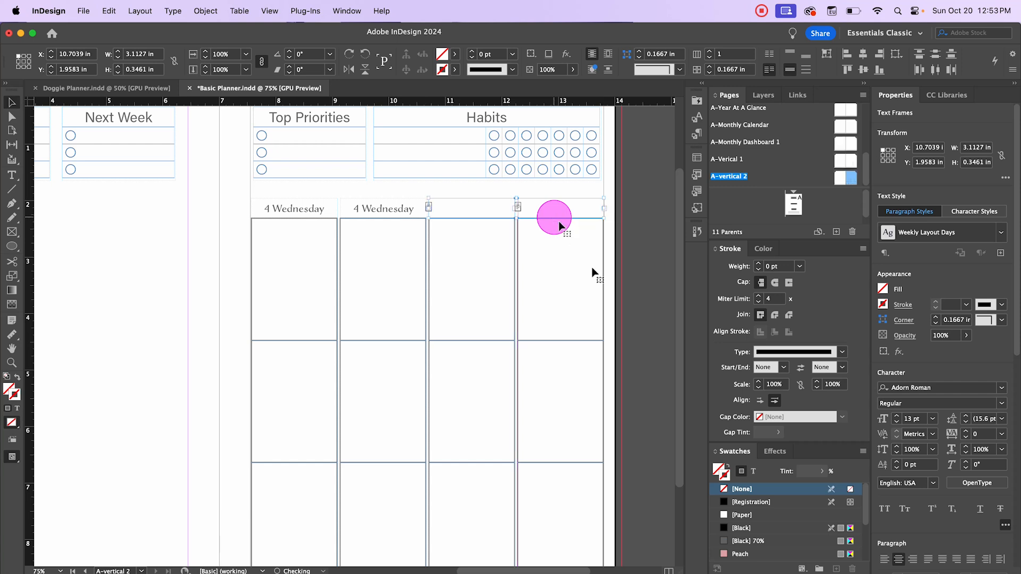
pyautogui.click(210, 225)
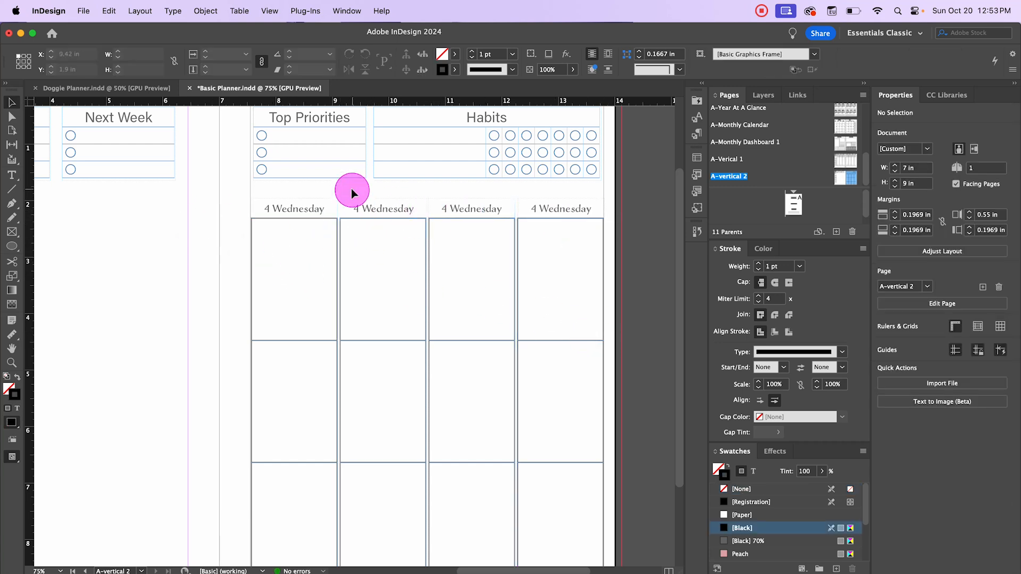
pyautogui.doubleClick(384, 210)
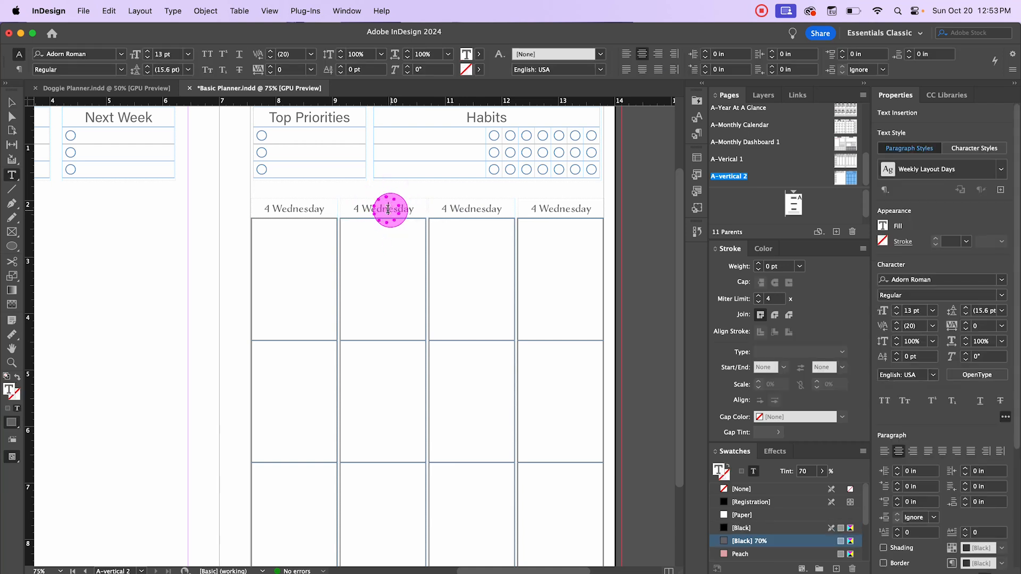
pyautogui.click(10, 103)
pyautogui.click(219, 224)
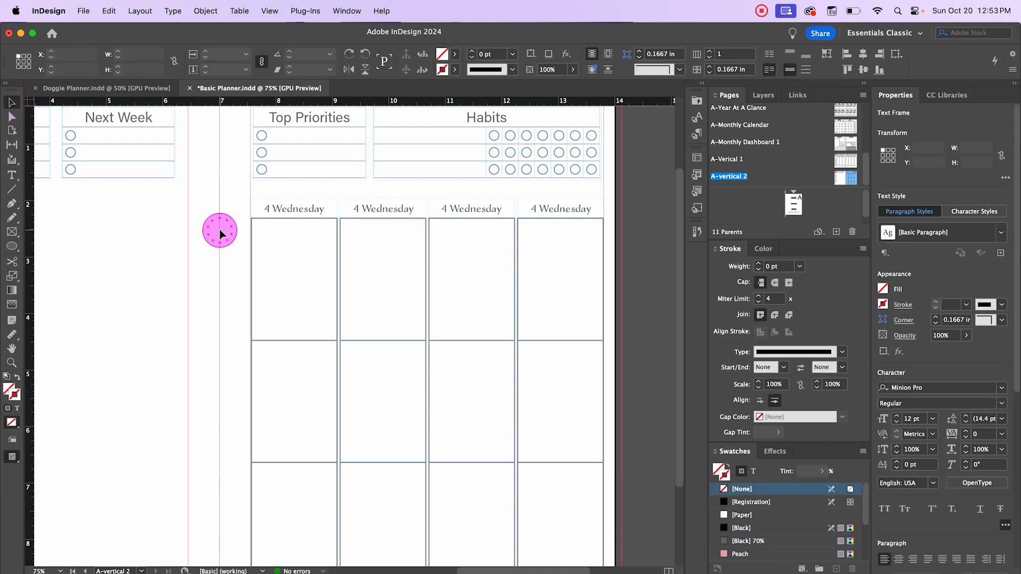
# Copy three of the day columns with their headings onto the left-hand page, aligned to its inner margin
pyautogui.press('super+minus')
pyautogui.moveTo(273, 297); pyautogui.dragTo(399, 289)
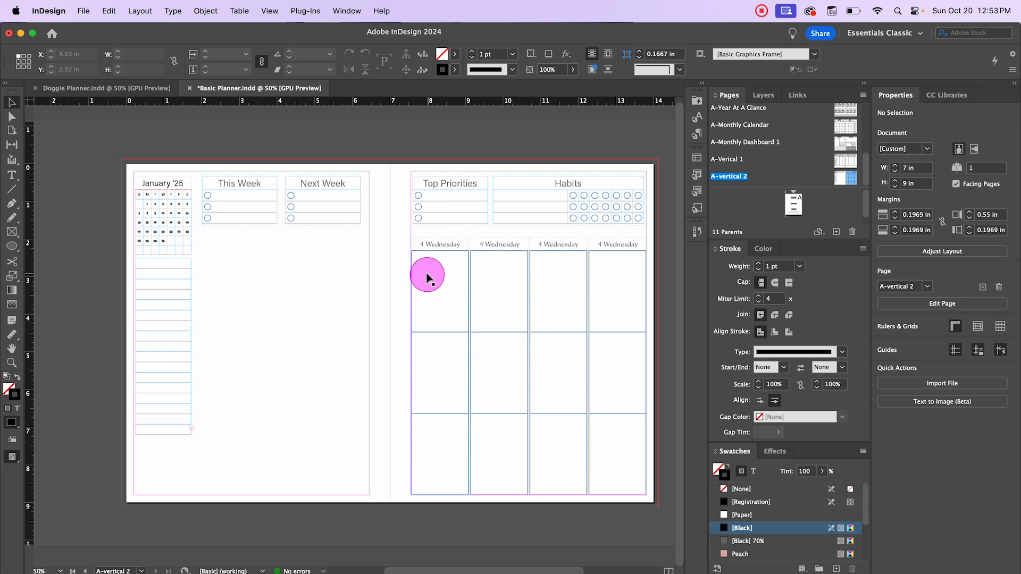
pyautogui.moveTo(397, 235); pyautogui.dragTo(331, 325)
pyautogui.click(396, 318)
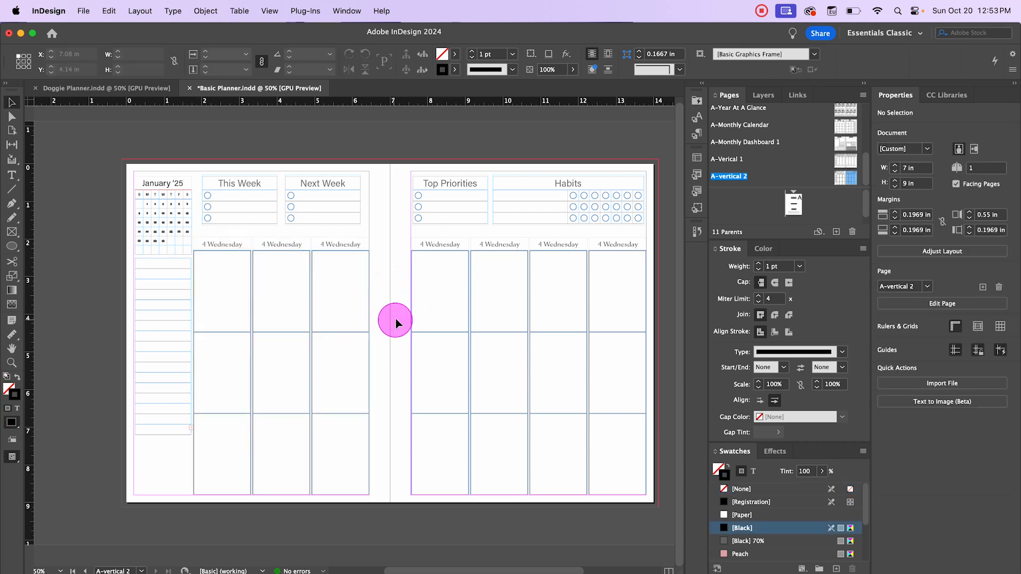
# Preview the spread without frame edges and guides to check the day columns against the lined notes table
pyautogui.hscroll(-1, 396, 318)
pyautogui.hscroll(-1, 404, 317)
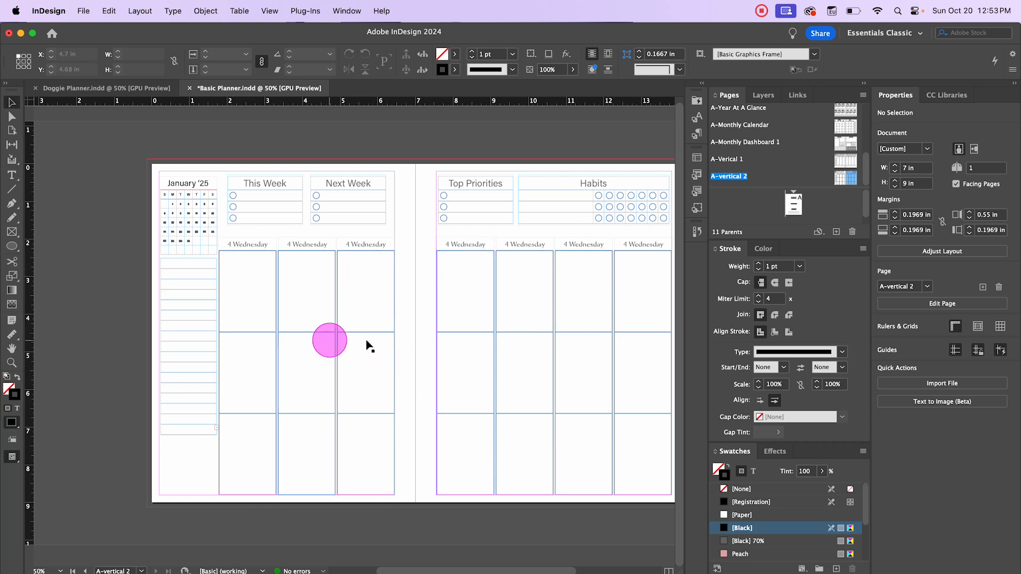
pyautogui.hscroll(1, 404, 309)
pyautogui.press('w')
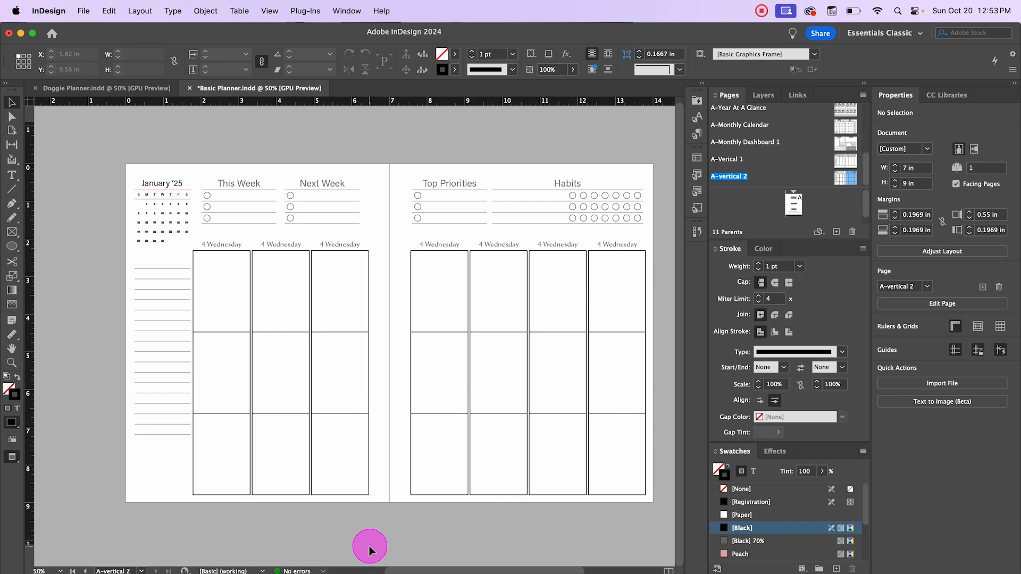
pyautogui.click(142, 322)
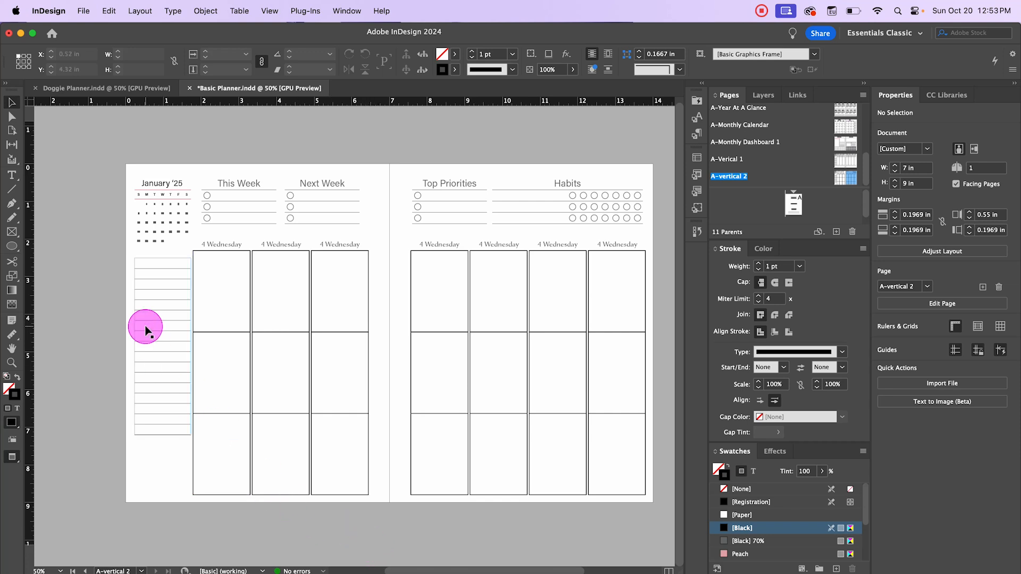
pyautogui.press('w')
pyautogui.press('w')
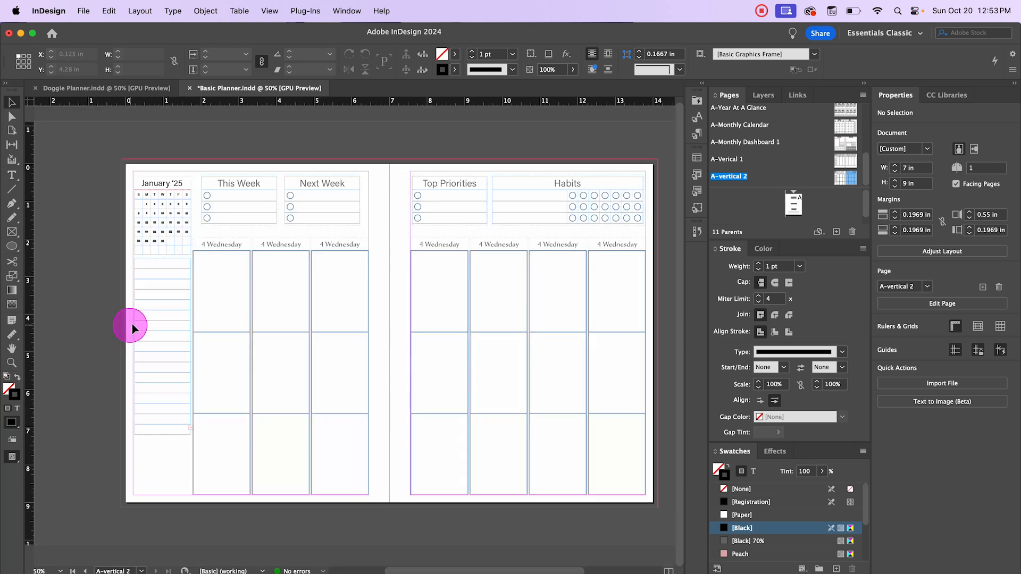
pyautogui.press('w')
# Narrow the lined notes table slightly to leave a gap before the first day column
pyautogui.press('super+1')
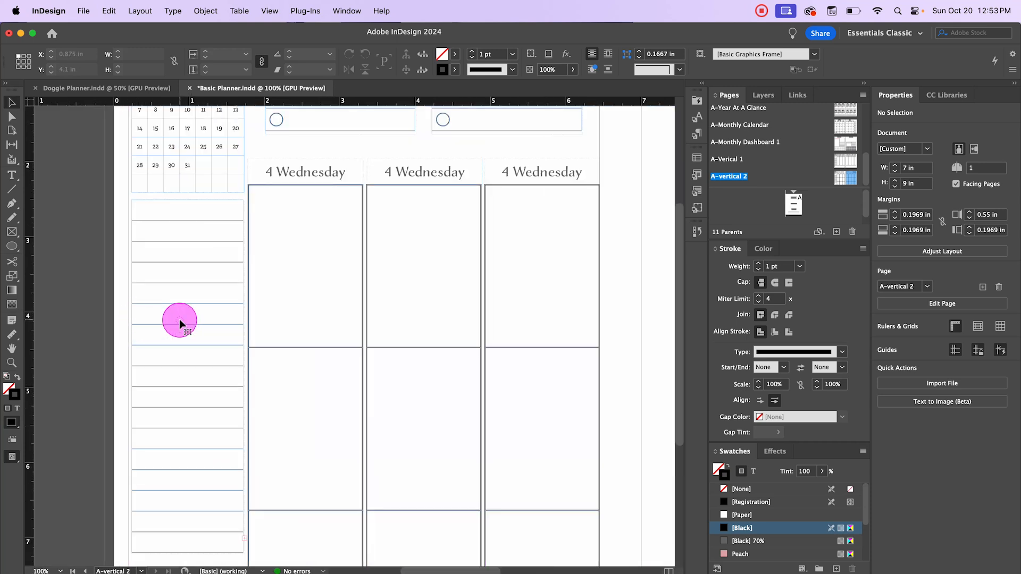
pyautogui.doubleClick(221, 353)
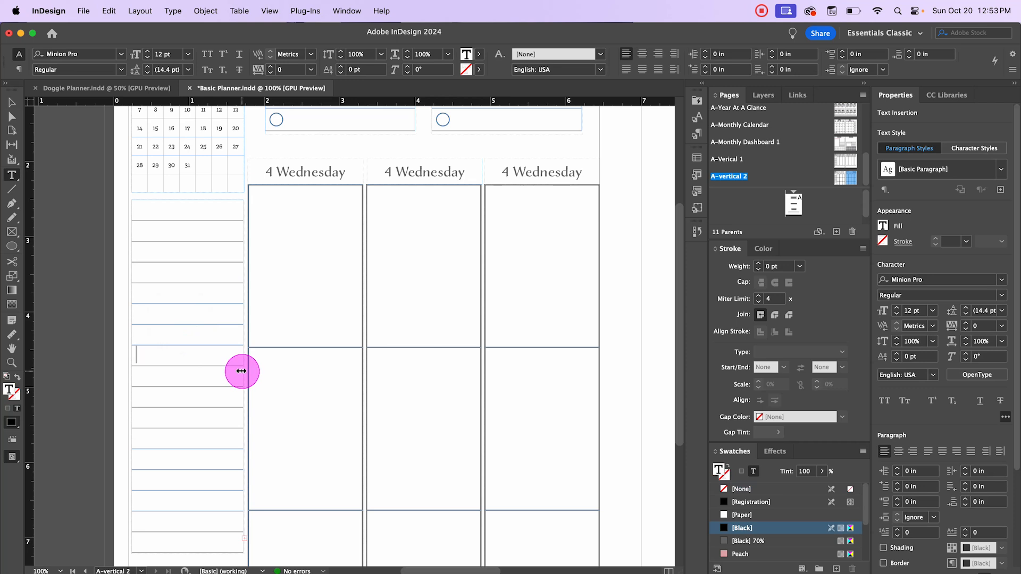
pyautogui.moveTo(242, 371); pyautogui.dragTo(240, 371)
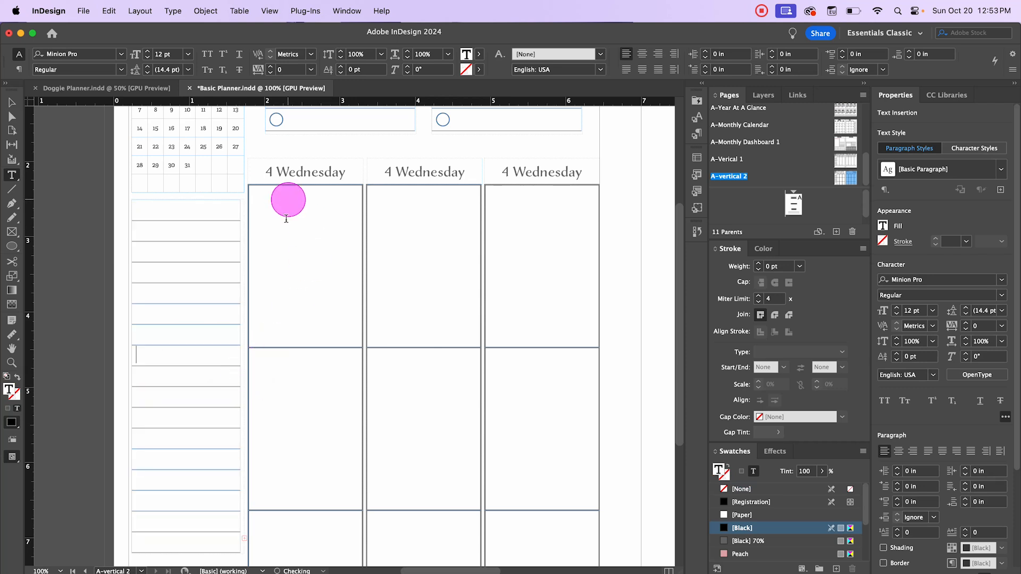
pyautogui.click(11, 102)
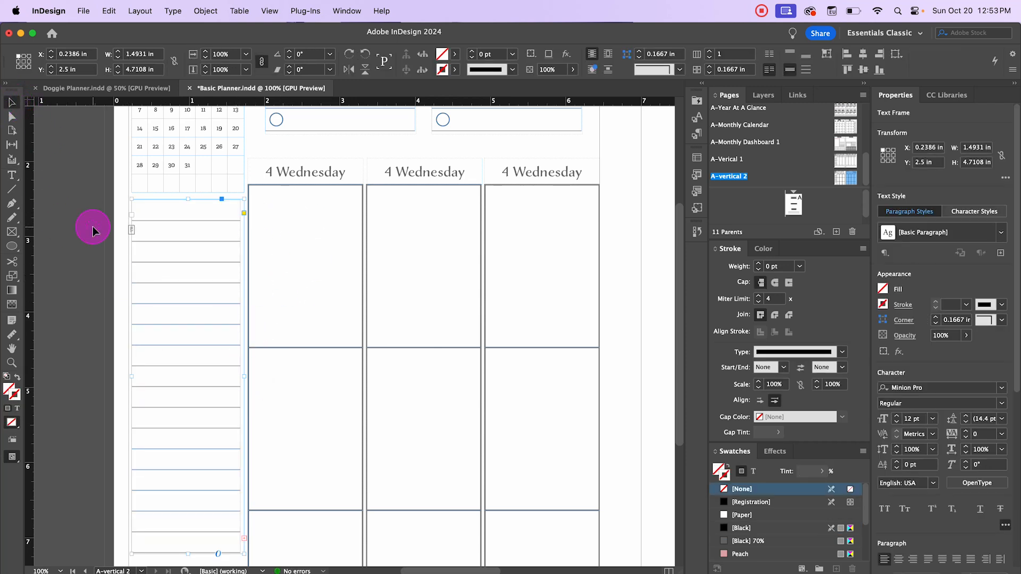
# Extend the text frame of the lined notes table down to the bottom margin, to a height of about 6.3 in
pyautogui.scroll(-5, 166, 388)
pyautogui.click(190, 375)
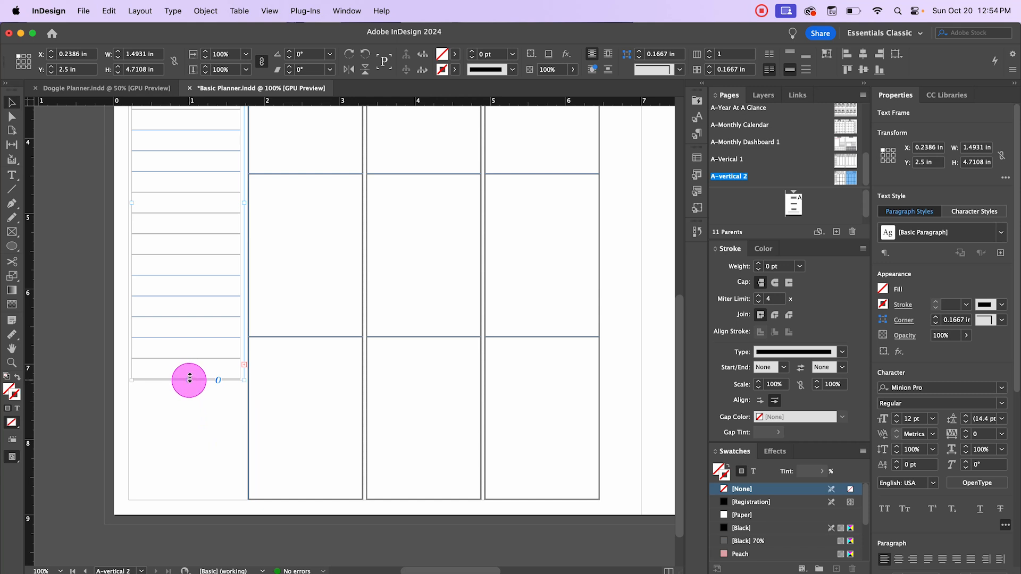
pyautogui.scroll(4, 171, 300)
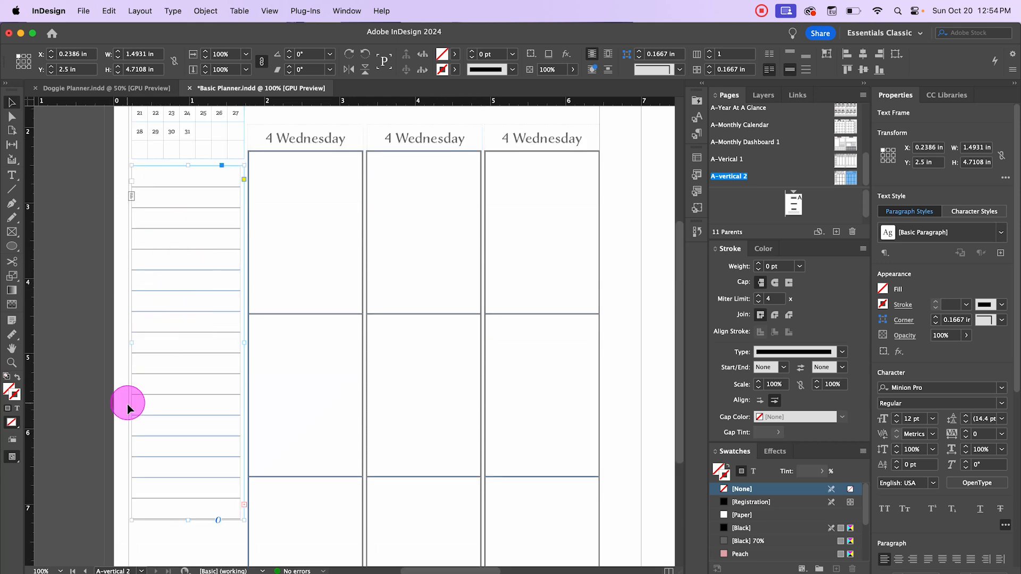
pyautogui.scroll(-3, 182, 422)
pyautogui.moveTo(190, 431); pyautogui.dragTo(192, 550)
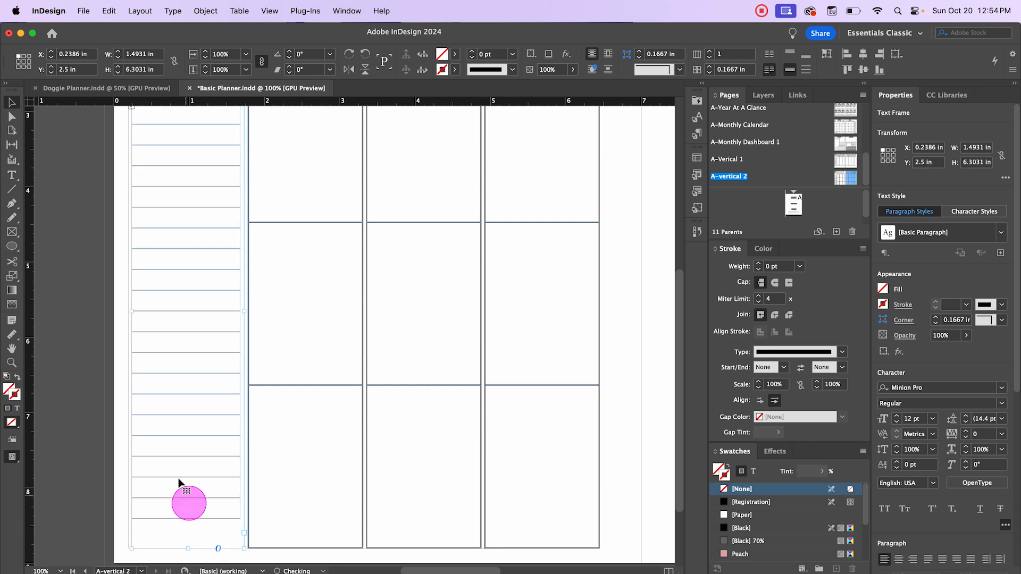
pyautogui.scroll(3, 175, 474)
pyautogui.scroll(-2, 177, 474)
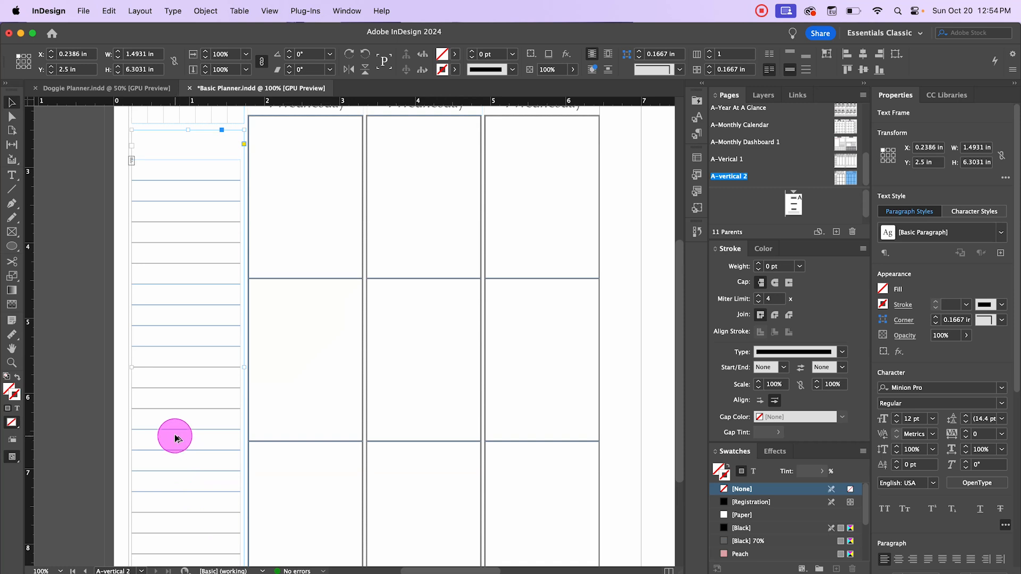
pyautogui.scroll(-1, 174, 436)
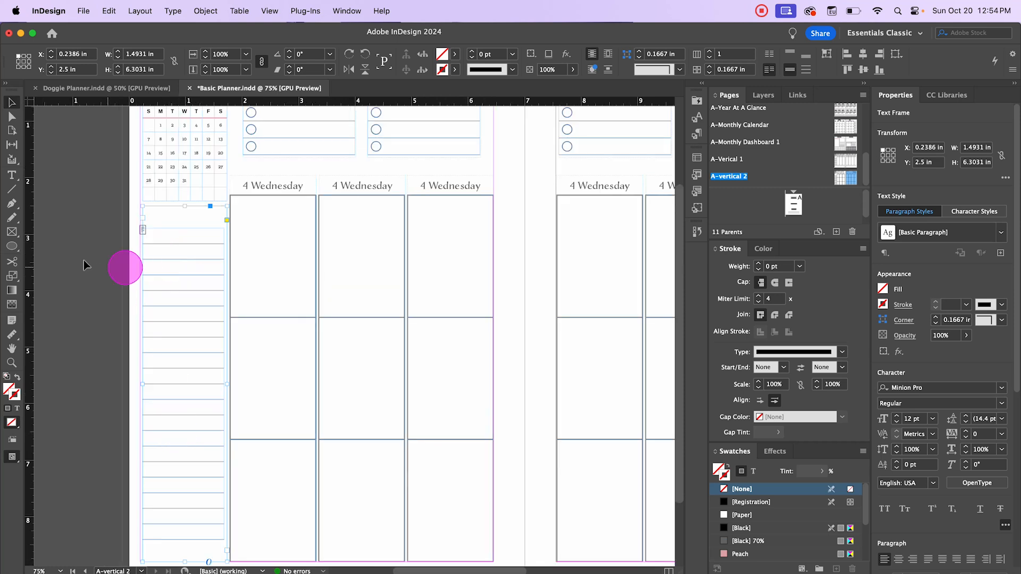
# Add three more rows to the end of the lined notes table after previewing its length on the page
pyautogui.click(87, 202)
pyautogui.press('w')
pyautogui.scroll(-3, 83, 429)
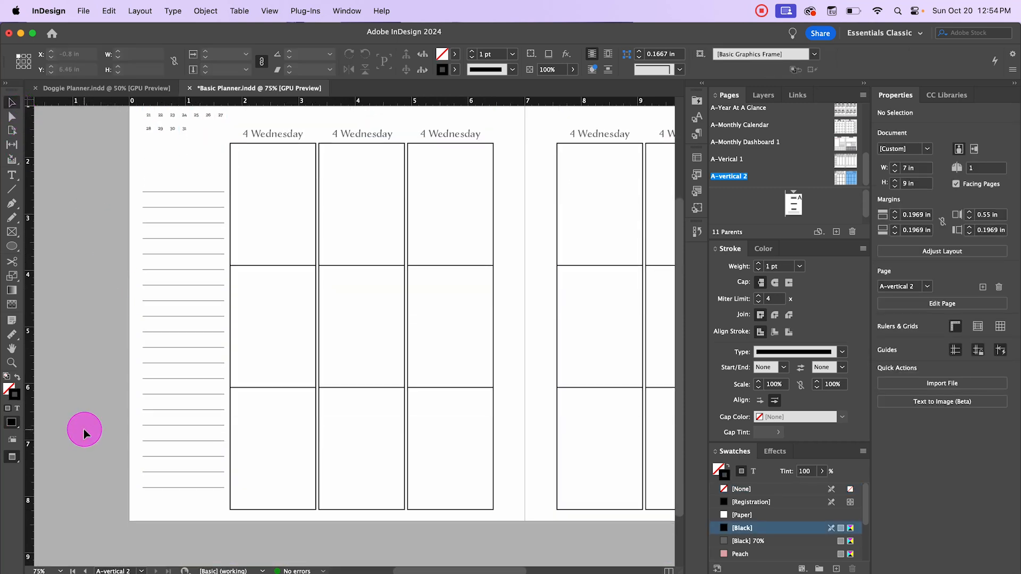
pyautogui.scroll(2, 85, 422)
pyautogui.press('w')
pyautogui.click(162, 284)
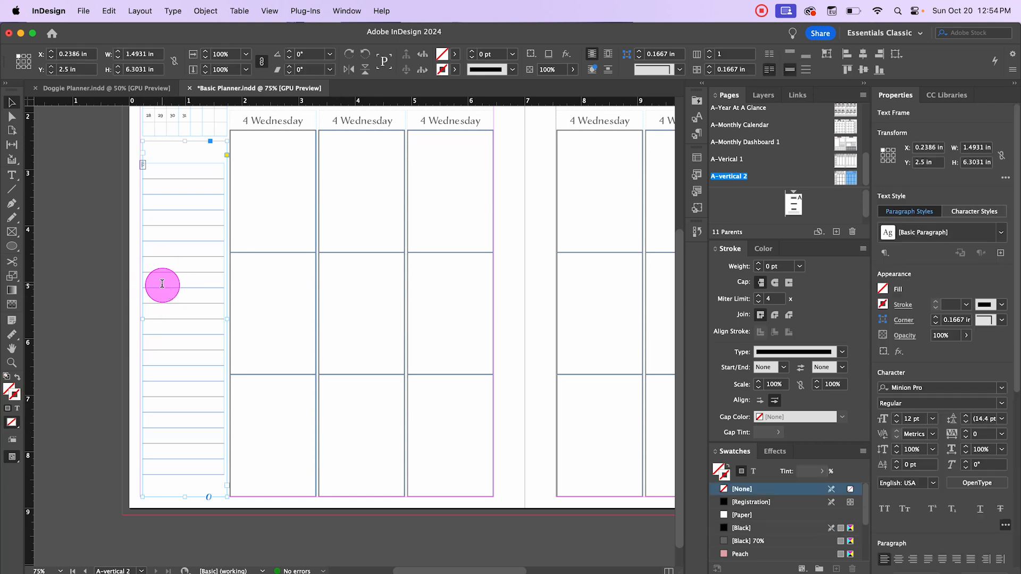
pyautogui.doubleClick(162, 284)
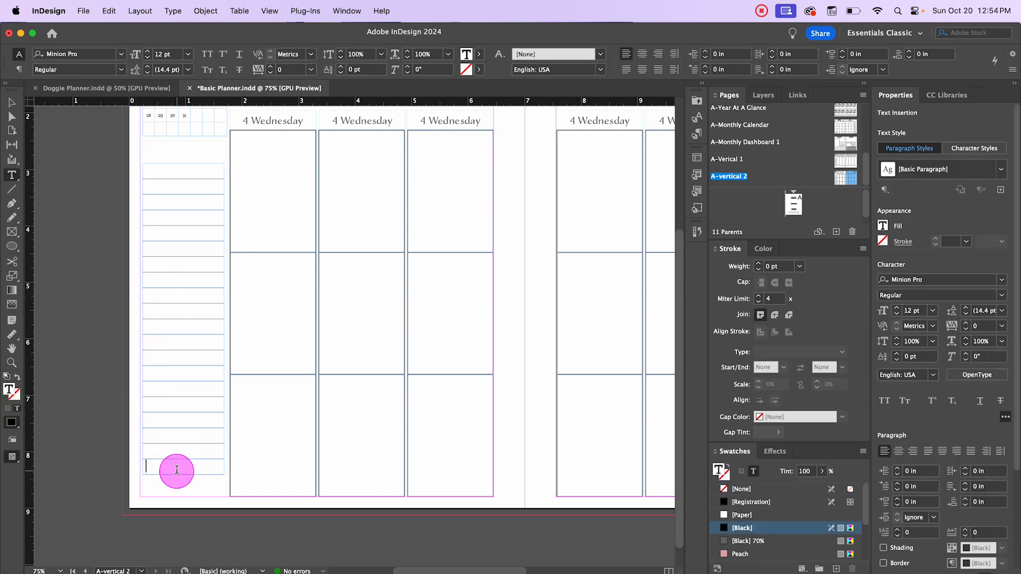
pyautogui.press('Return')
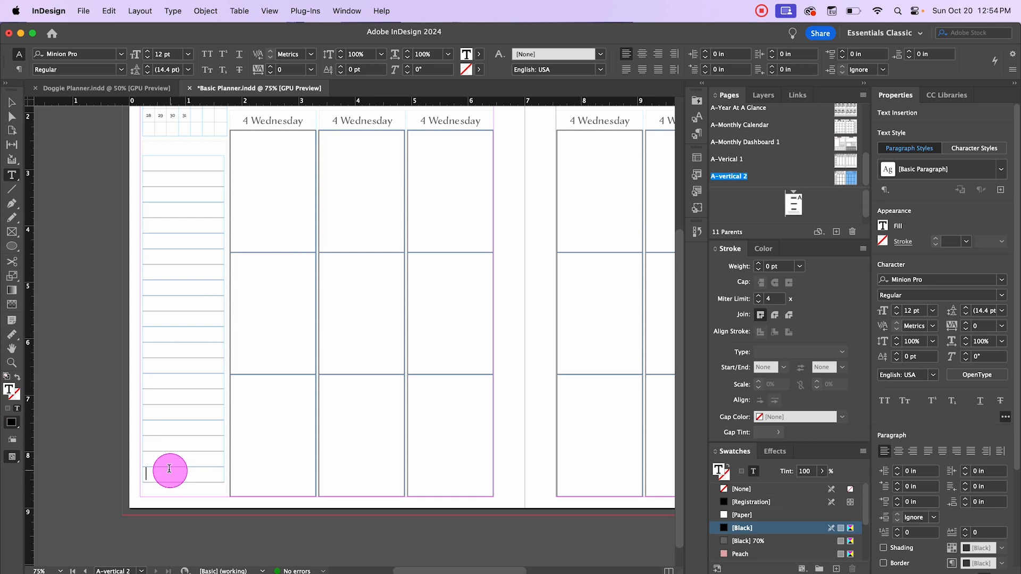
pyautogui.press('Return')
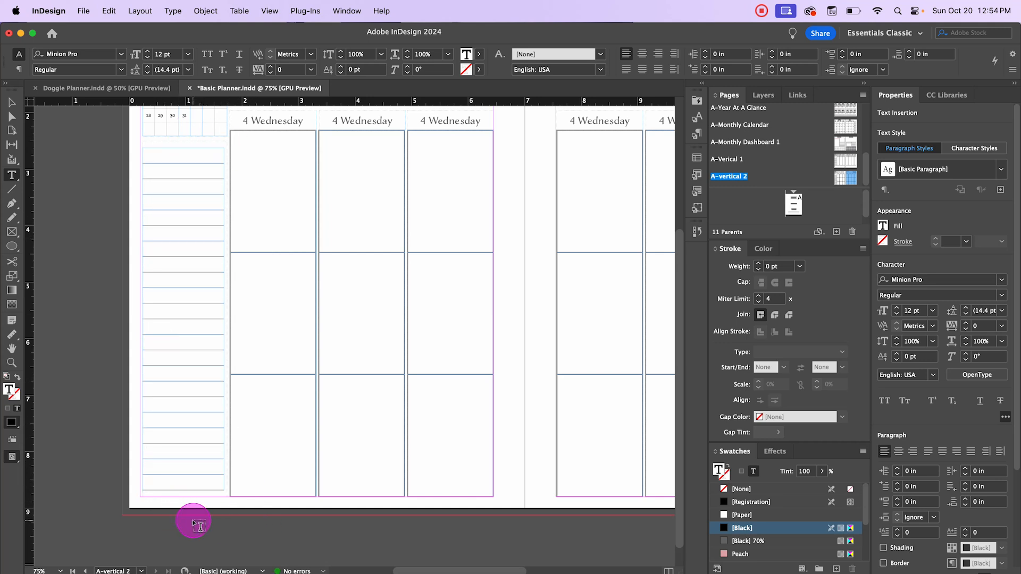
pyautogui.press('Tab')
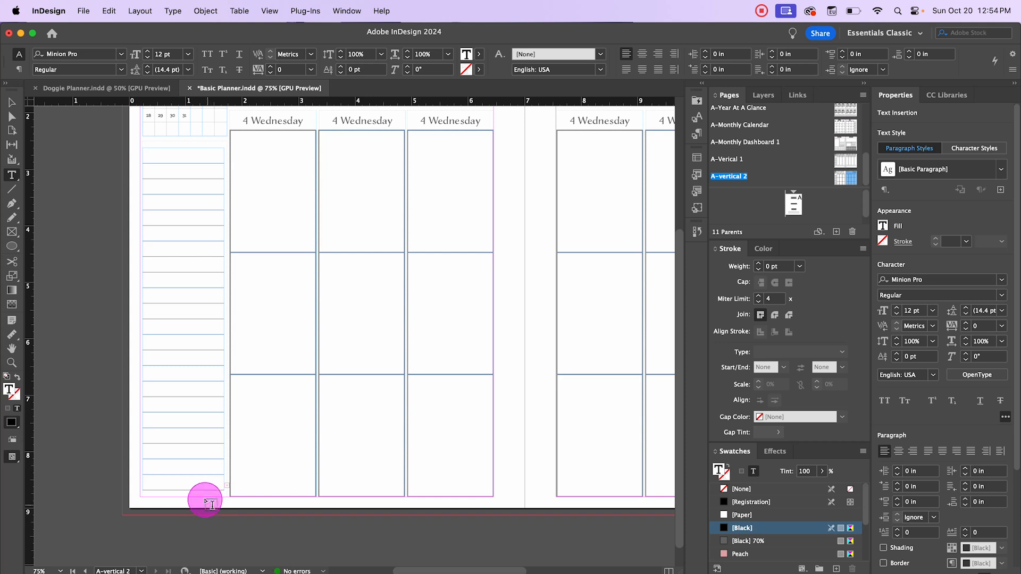
# Extend the notes table's text frame past the bottom margin to a height of 6.5 in
pyautogui.click(12, 102)
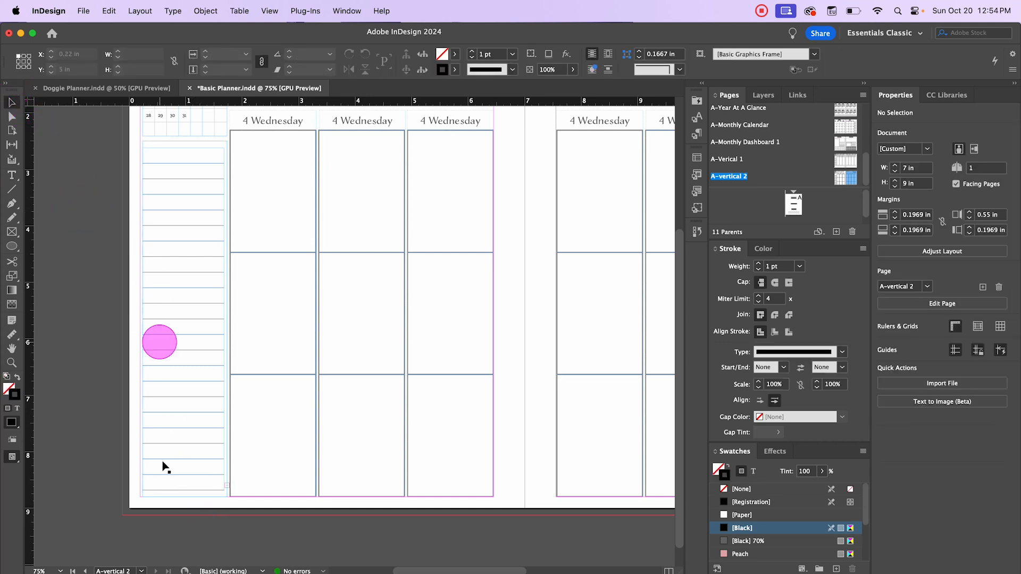
pyautogui.click(181, 491)
pyautogui.moveTo(183, 499); pyautogui.dragTo(204, 553)
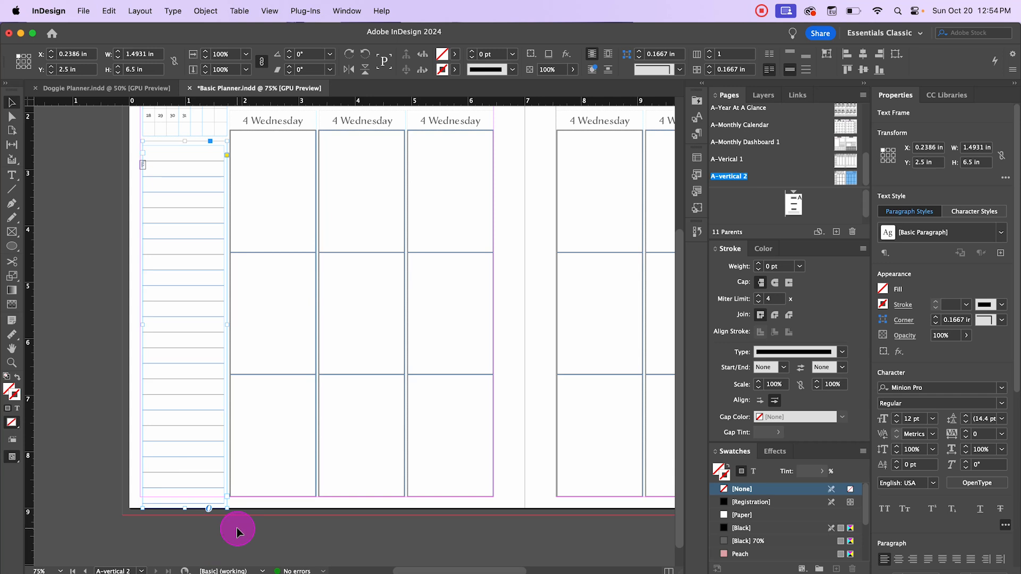
# Nudge the notes table frame up to Y 2.375 in, aligning its last line with the day columns' bottoms, and preview the spread
pyautogui.press('Up')
pyautogui.press('Up')
pyautogui.press('Up')
pyautogui.press('Up')
pyautogui.press('Up')
pyautogui.press('Up')
pyautogui.press('Up')
pyautogui.press('Up')
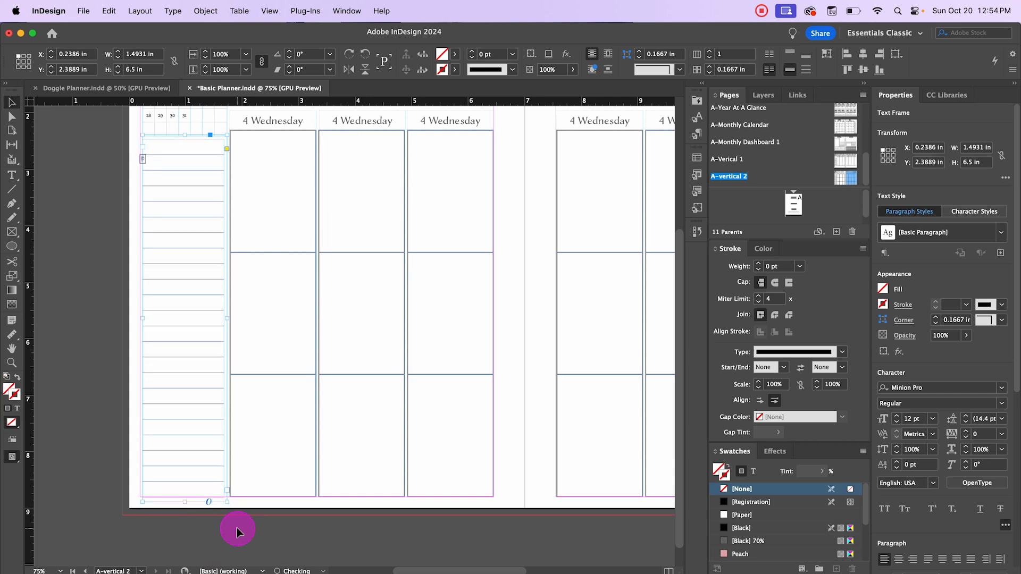
pyautogui.press('Up')
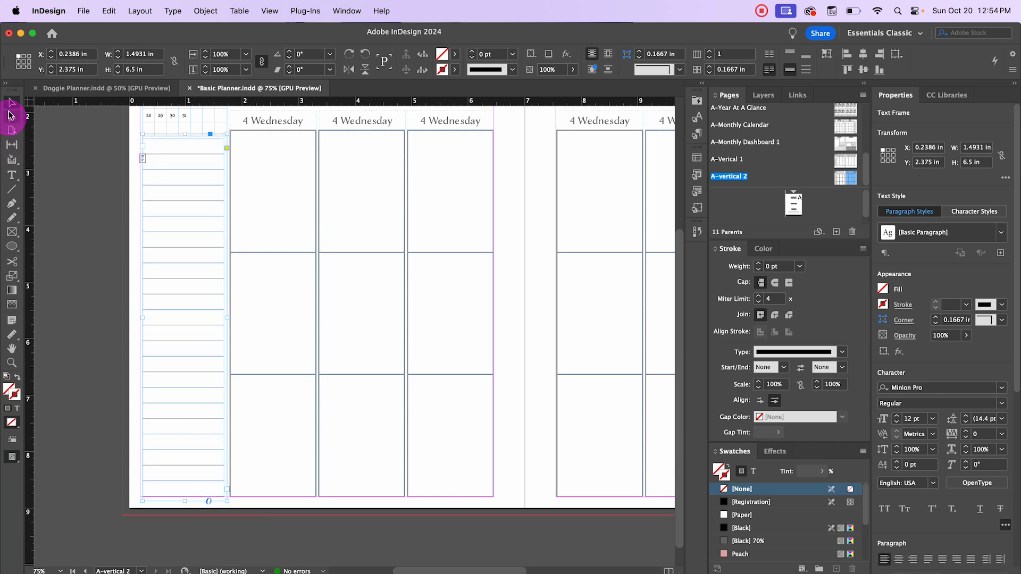
pyautogui.click(115, 234)
pyautogui.press('w')
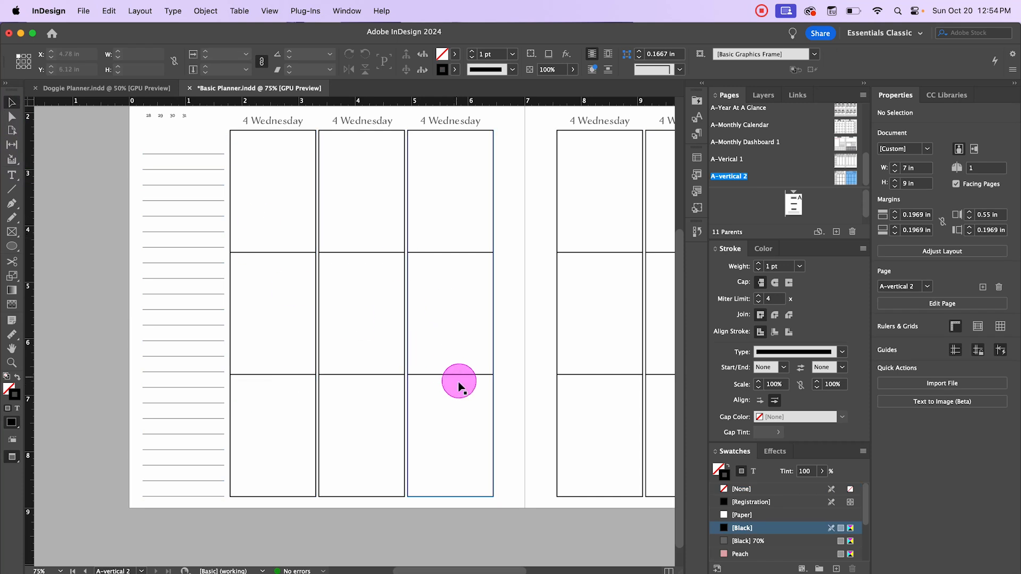
pyautogui.press('super+minus')
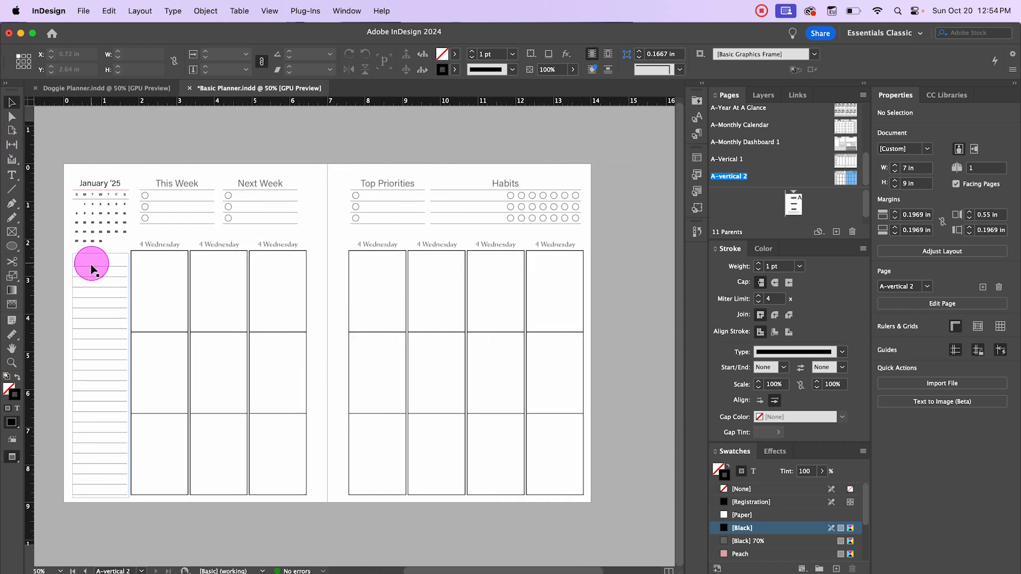
# Compare the finished A-vertical 2 spread with the A-Verical 1 spread by switching between the two parents
pyautogui.moveTo(330, 154); pyautogui.dragTo(351, 153)
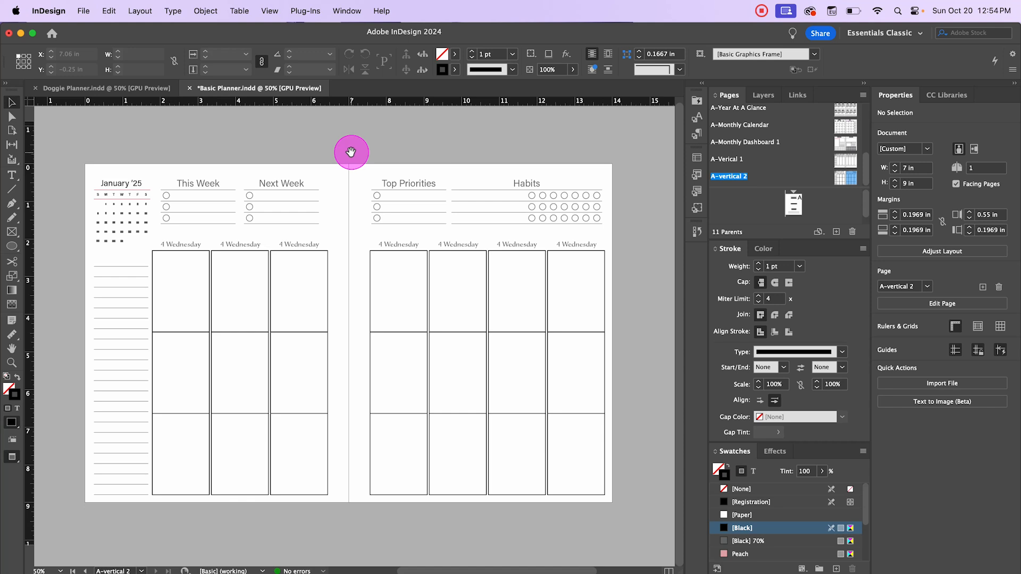
pyautogui.doubleClick(838, 158)
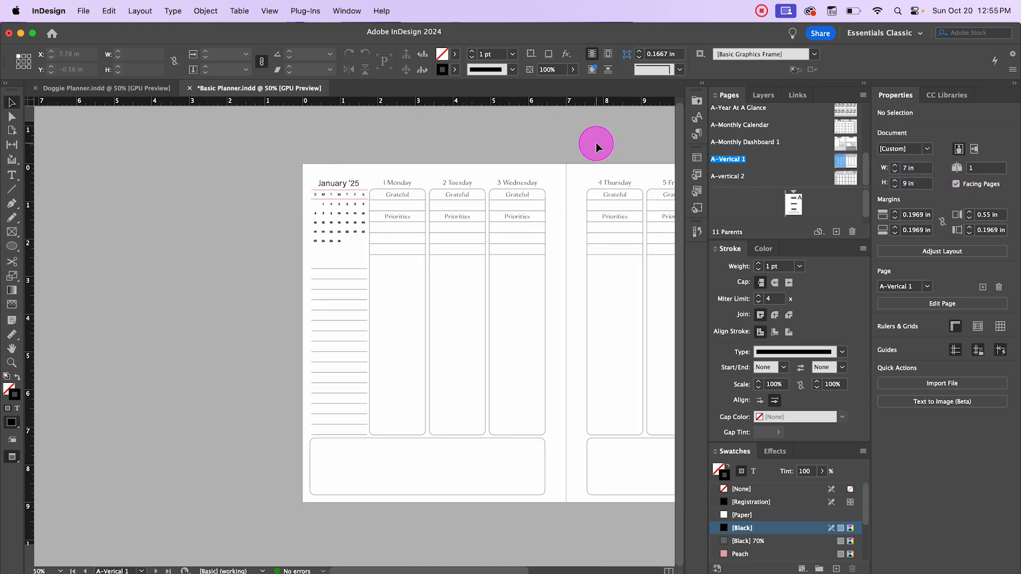
pyautogui.hscroll(5, 596, 144)
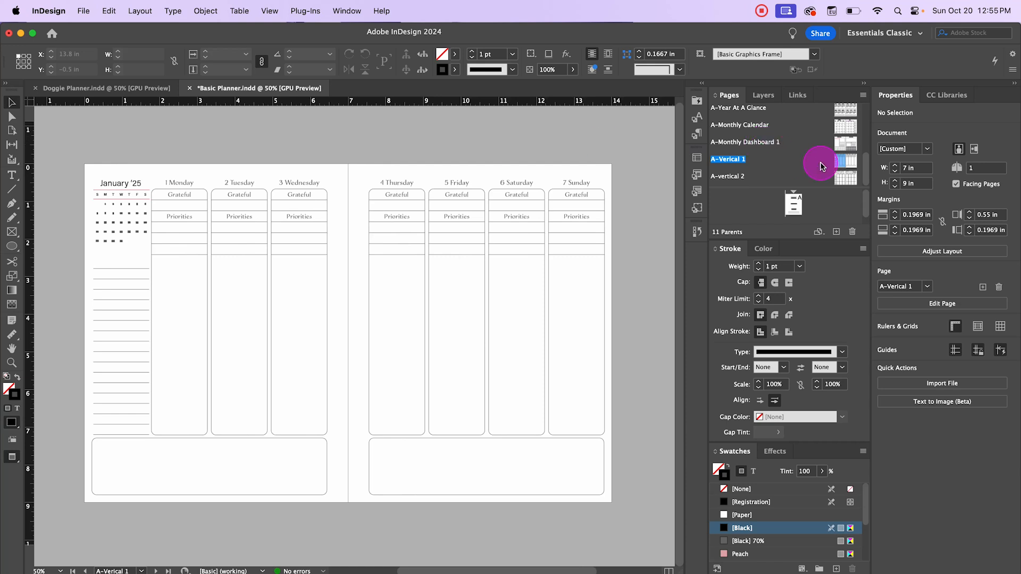
pyautogui.doubleClick(833, 173)
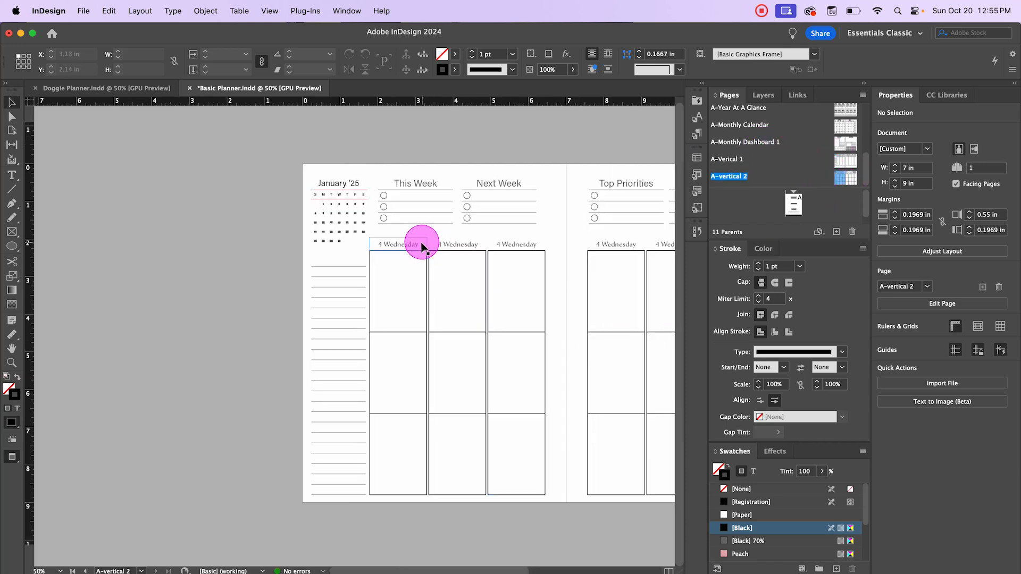
pyautogui.hscroll(-5, 463, 142)
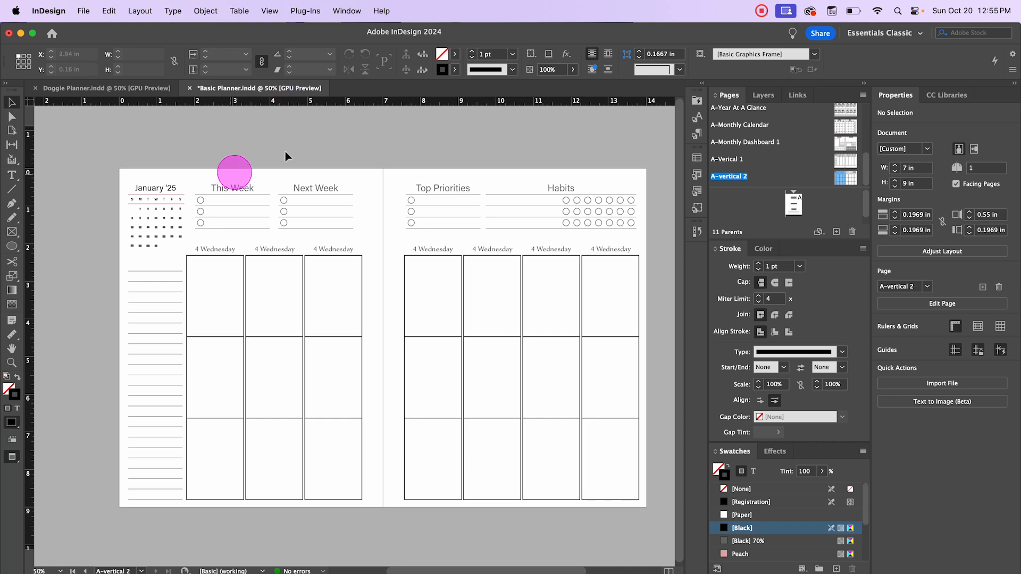
pyautogui.doubleClick(844, 164)
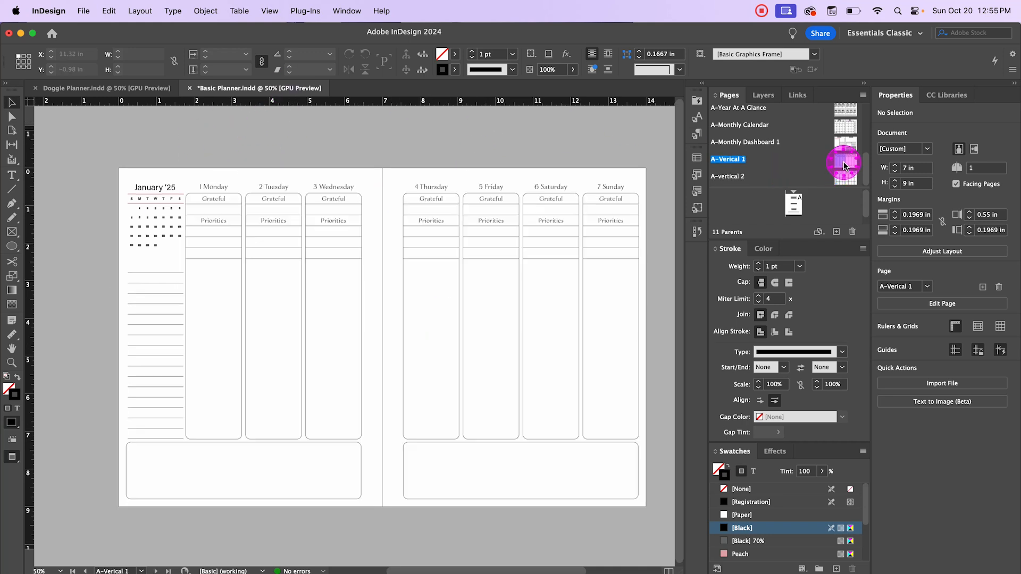
pyautogui.moveTo(844, 163); pyautogui.dragTo(777, 190)
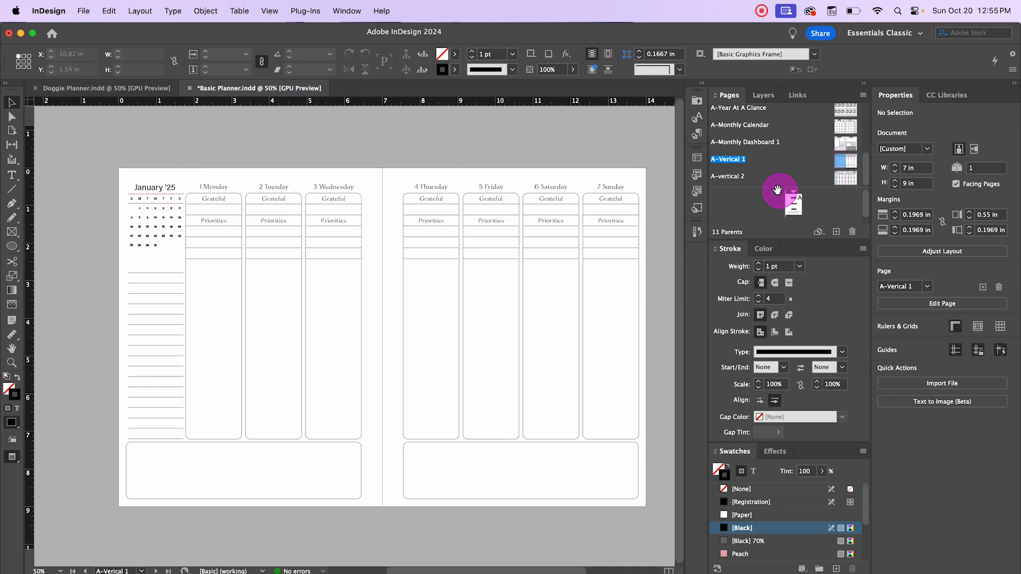
pyautogui.doubleClick(843, 180)
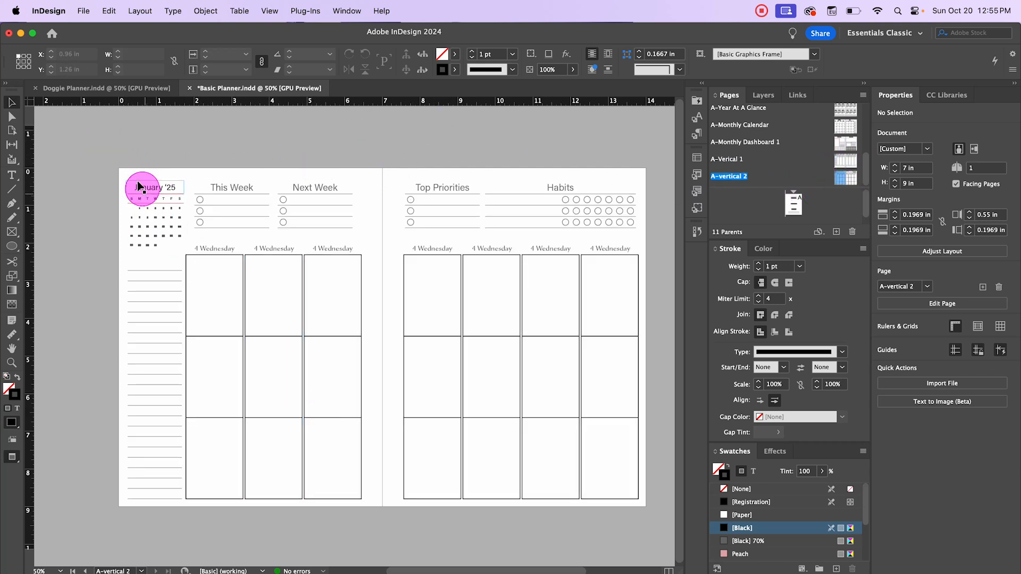
# Copy all objects on the A-vertical 2 spread and switch to the Doggie Planner.indd document
pyautogui.moveTo(115, 144); pyautogui.dragTo(663, 526)
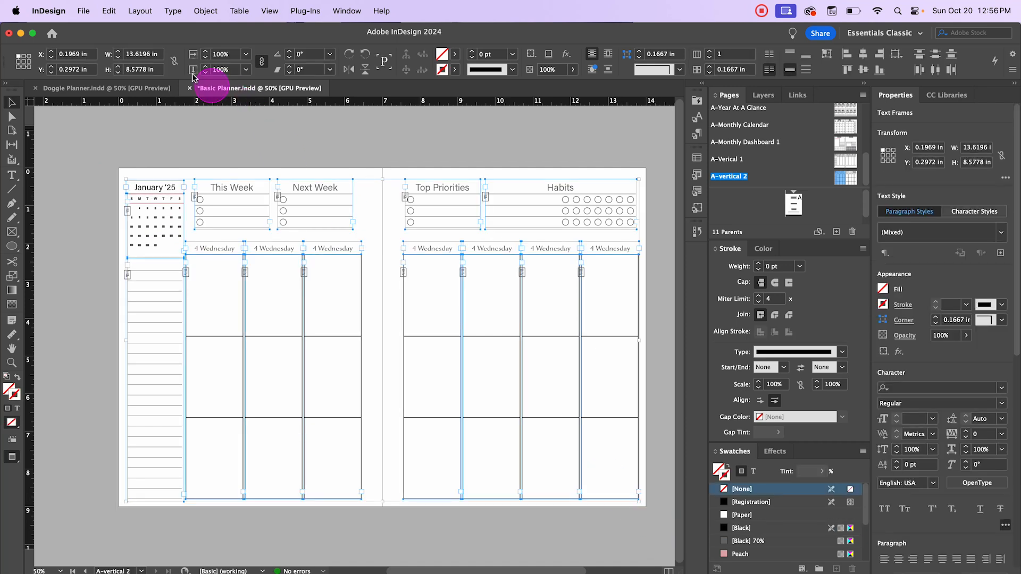
pyautogui.click(98, 90)
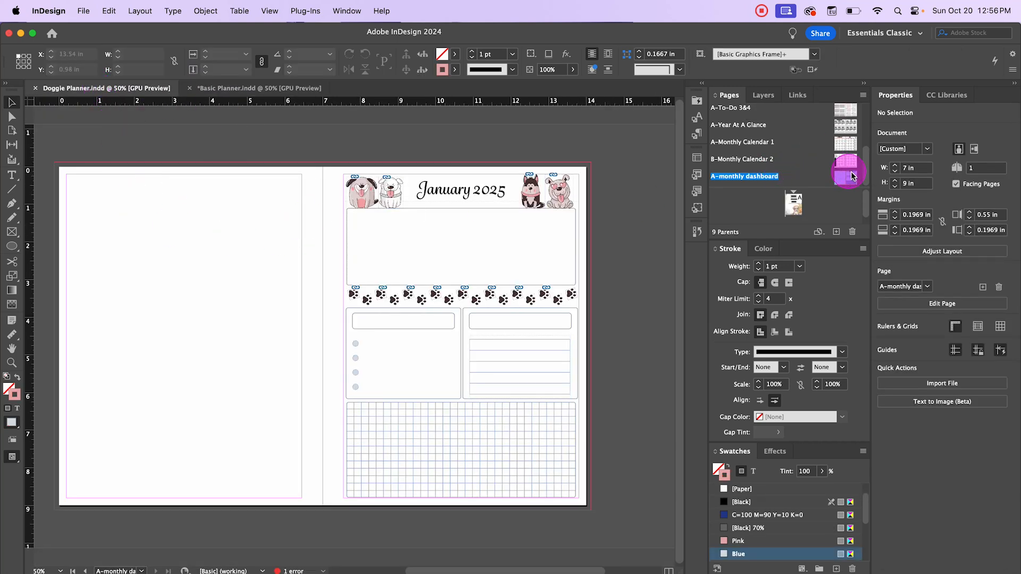
# Add a new two-page parent spread with prefix A and name it Vertical
pyautogui.click(837, 234)
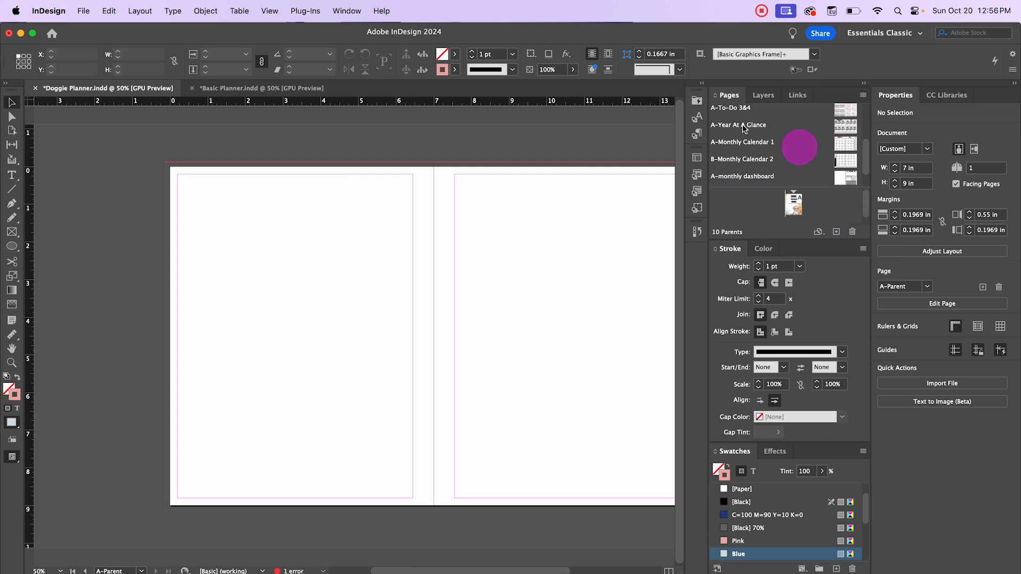
pyautogui.scroll(-1, 836, 173)
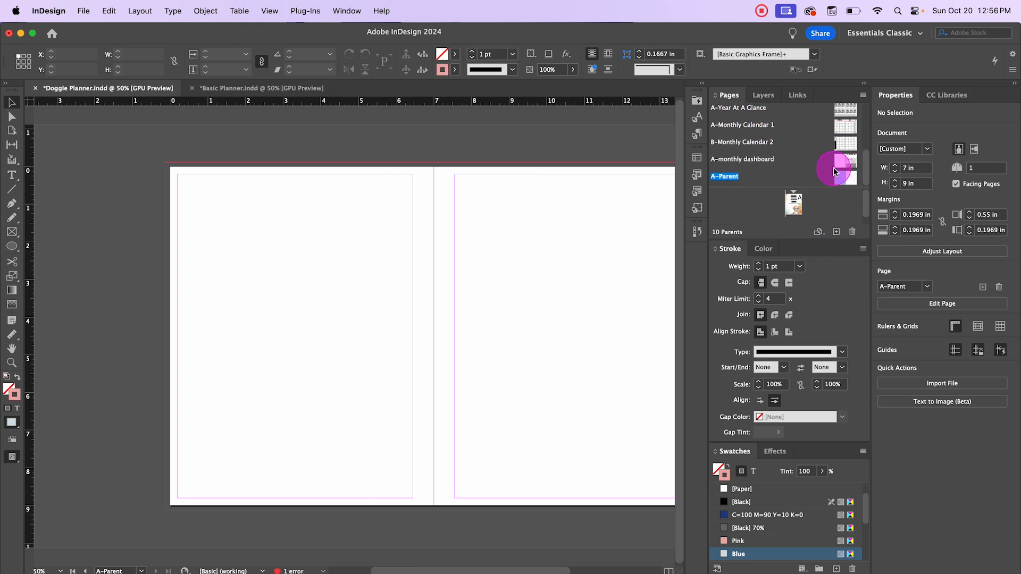
pyautogui.rightClick(763, 173)
pyautogui.click(766, 264)
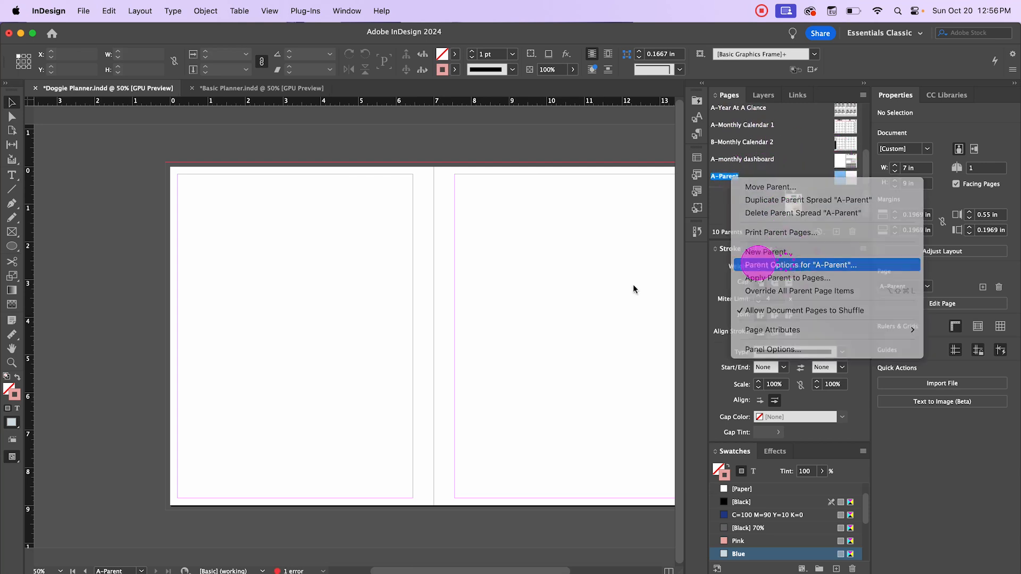
pyautogui.moveTo(502, 328); pyautogui.dragTo(444, 334)
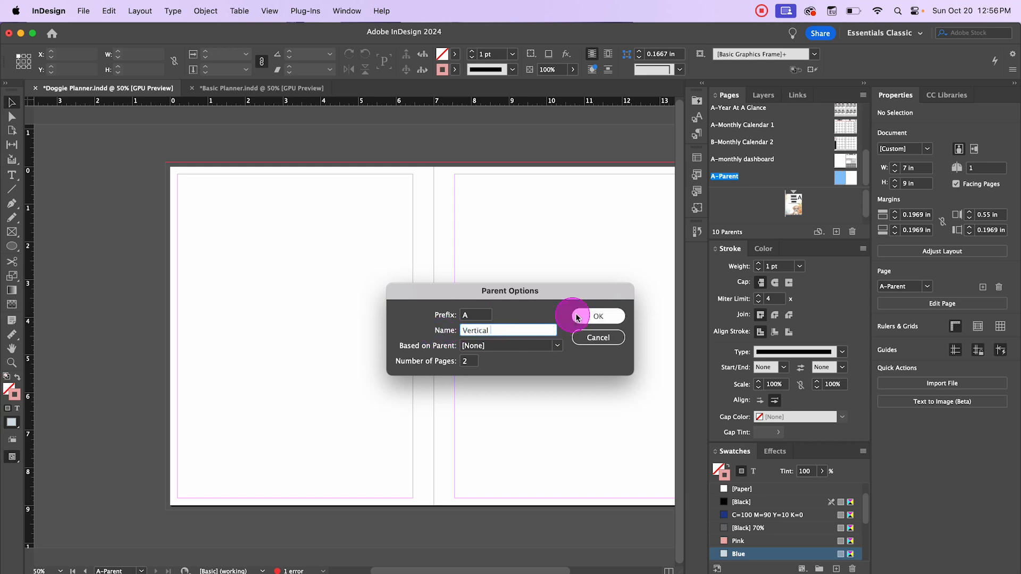
pyautogui.click(598, 317)
# Paste the copied weekly layout in place on the A-Vertical spread and preview it without guides and frame edges
pyautogui.click(108, 12)
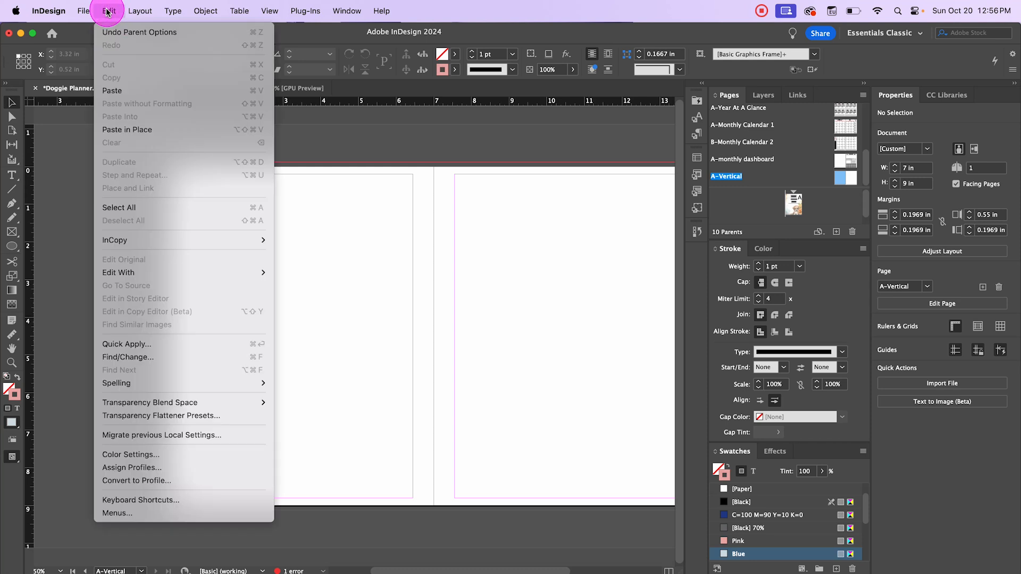
pyautogui.click(127, 130)
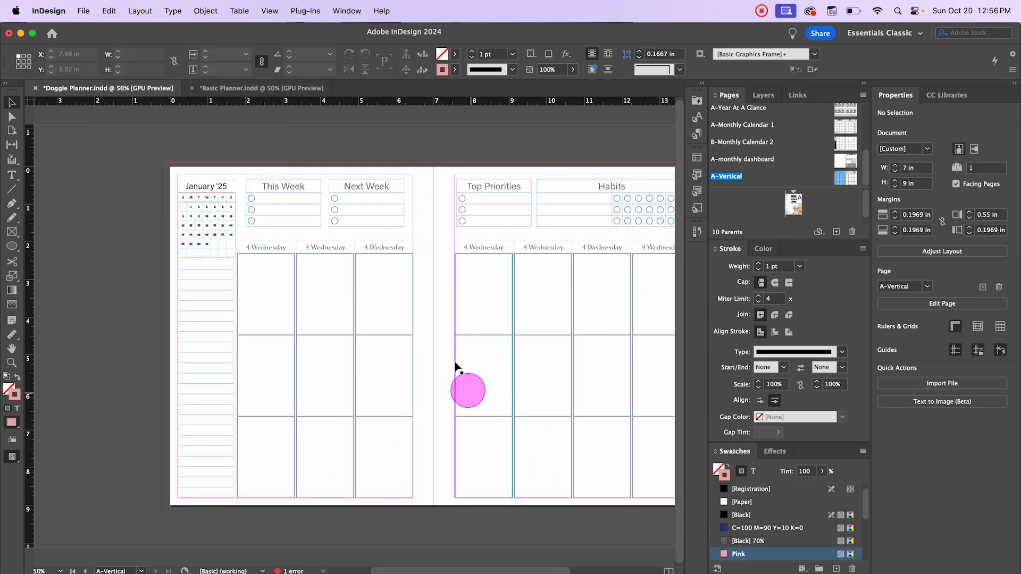
pyautogui.moveTo(441, 148); pyautogui.dragTo(371, 141)
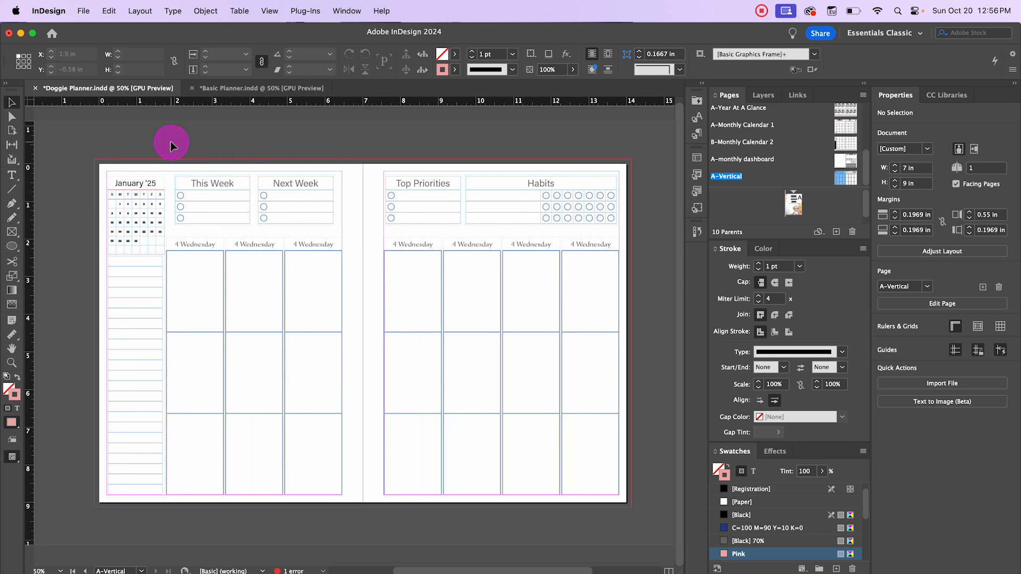
pyautogui.press('w')
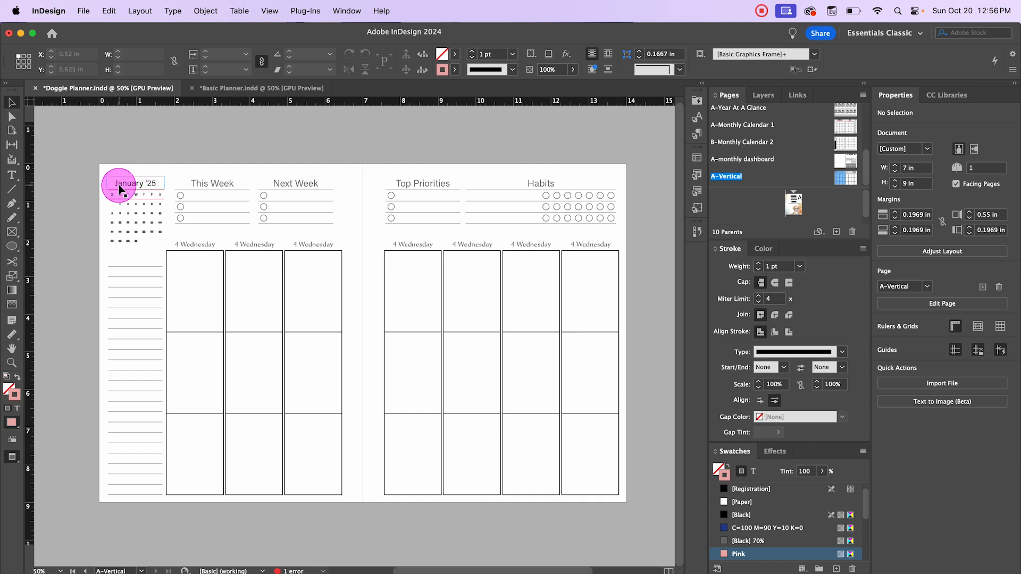
# Recolor the top and bottom borders of the mini calendar's weekday header row with the Pink swatch
pyautogui.scroll(3, 120, 185)
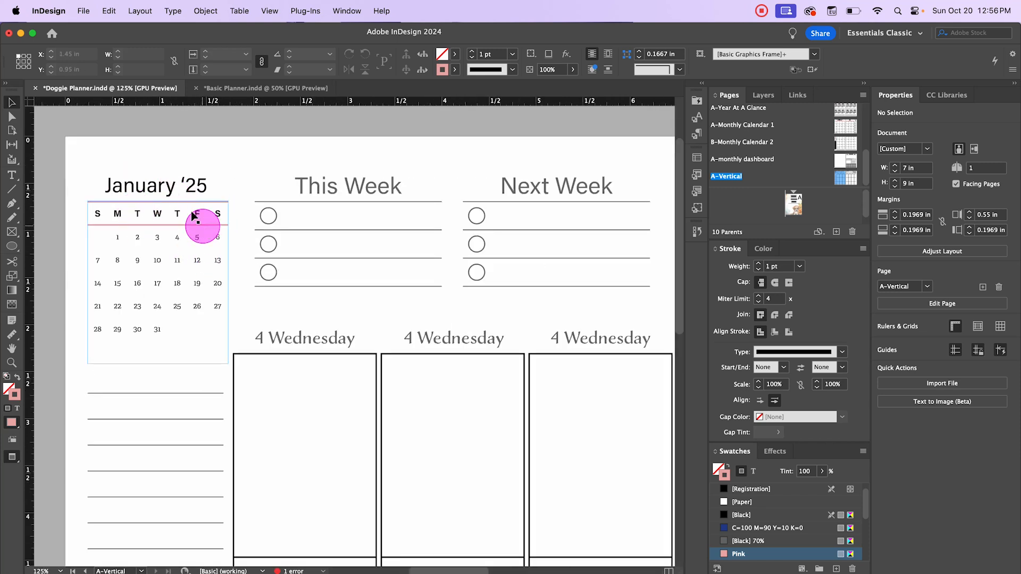
pyautogui.doubleClick(155, 212)
pyautogui.moveTo(89, 213); pyautogui.dragTo(211, 215)
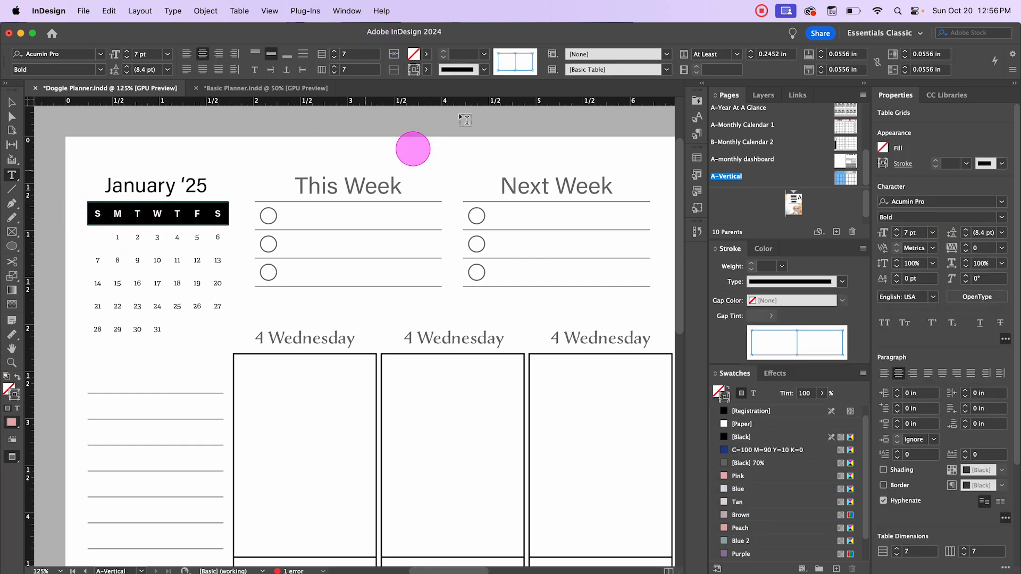
pyautogui.click(517, 62)
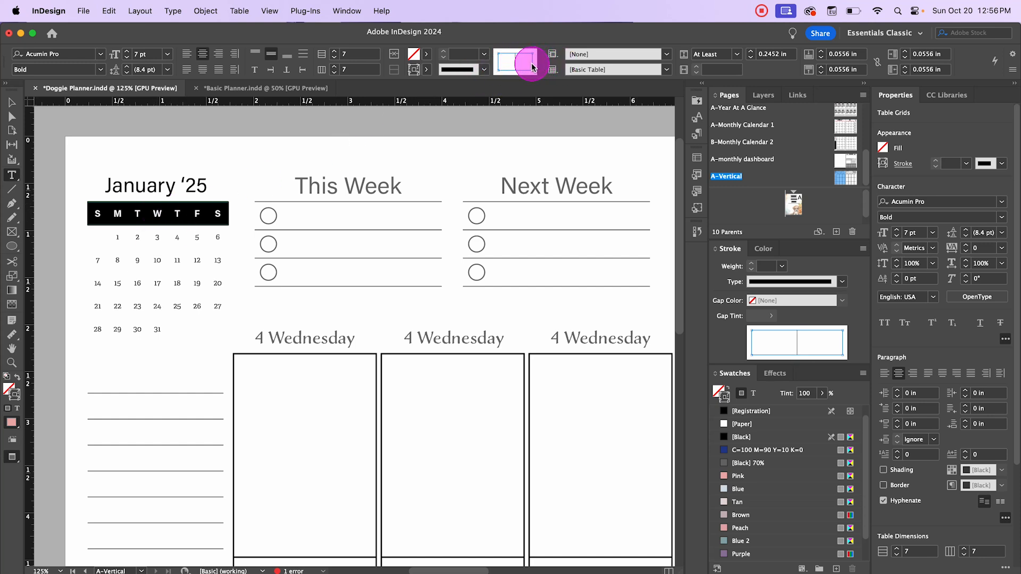
pyautogui.click(503, 64)
pyautogui.click(428, 69)
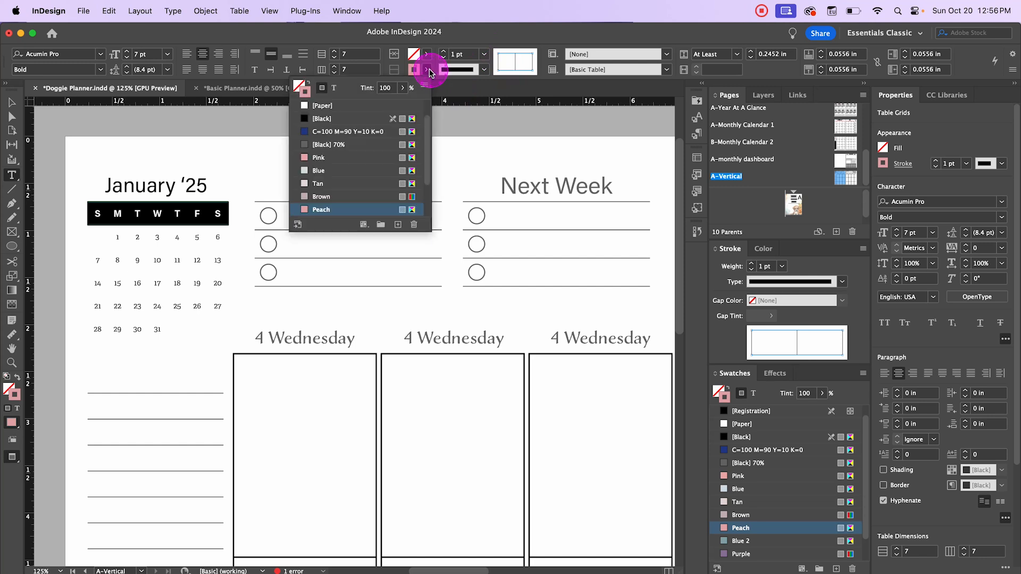
pyautogui.scroll(2, 341, 197)
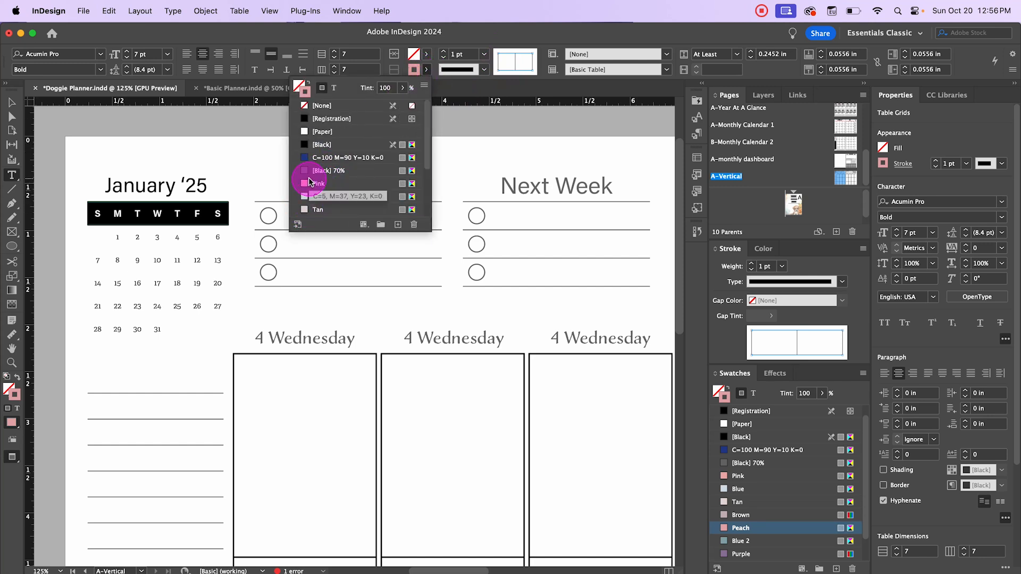
pyautogui.click(310, 183)
pyautogui.click(12, 102)
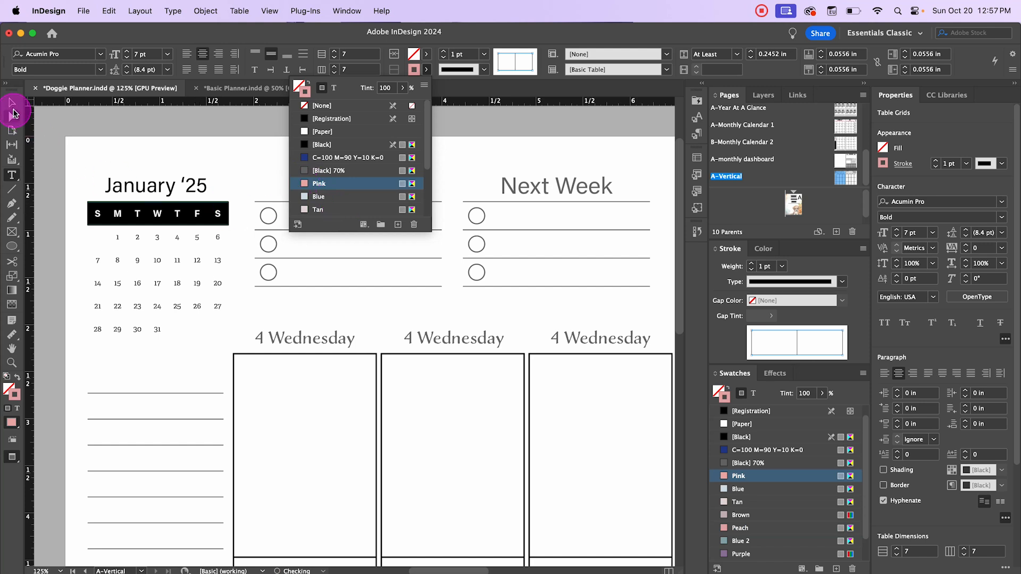
pyautogui.click(310, 267)
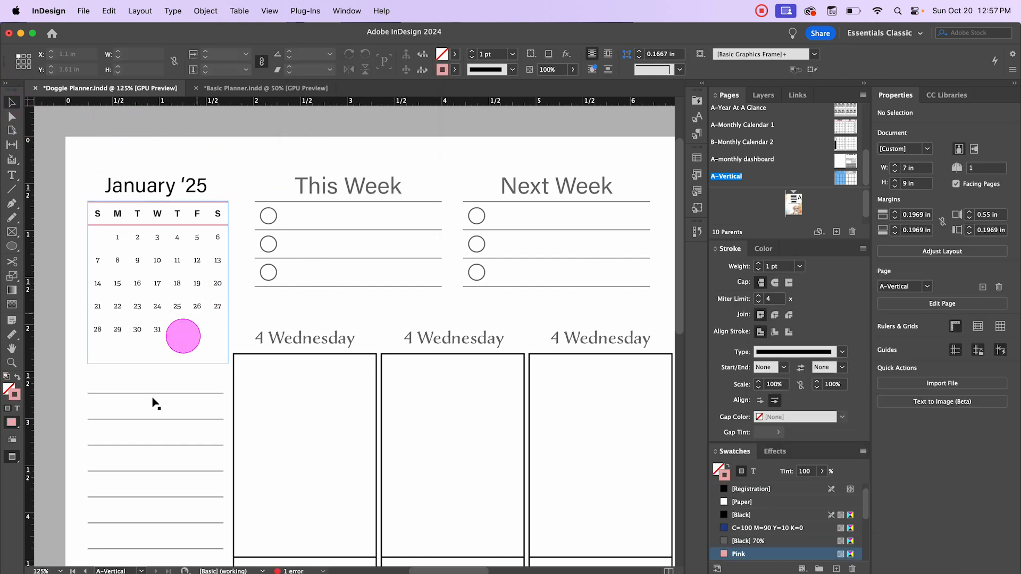
# Place Recurso 3401 copy.png from the Desktop folder Episode 9 over the mini calendar's dates, about 1.09 in wide
pyautogui.scroll(-1, 196, 355)
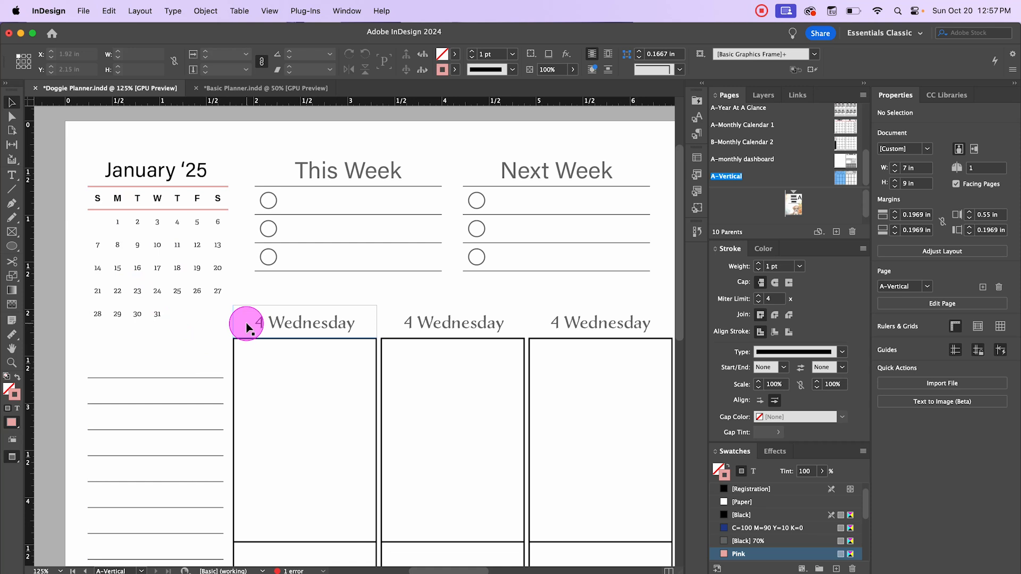
pyautogui.click(83, 11)
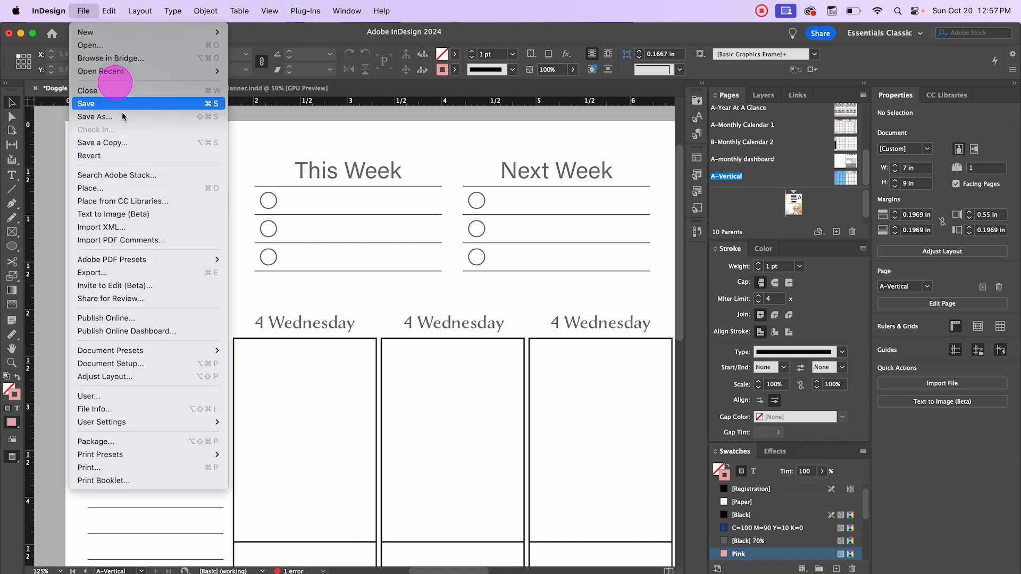
pyautogui.click(133, 188)
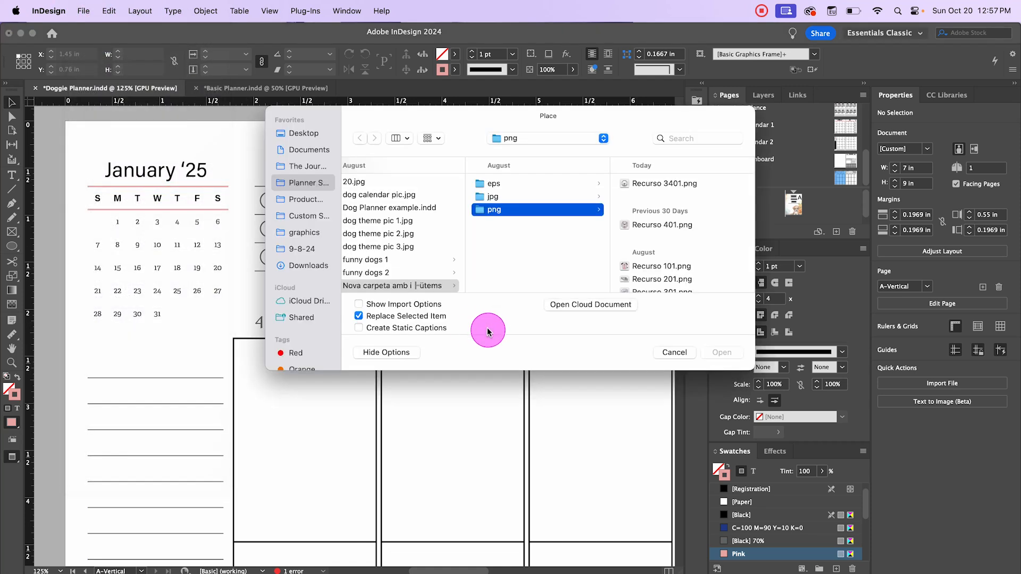
pyautogui.click(303, 134)
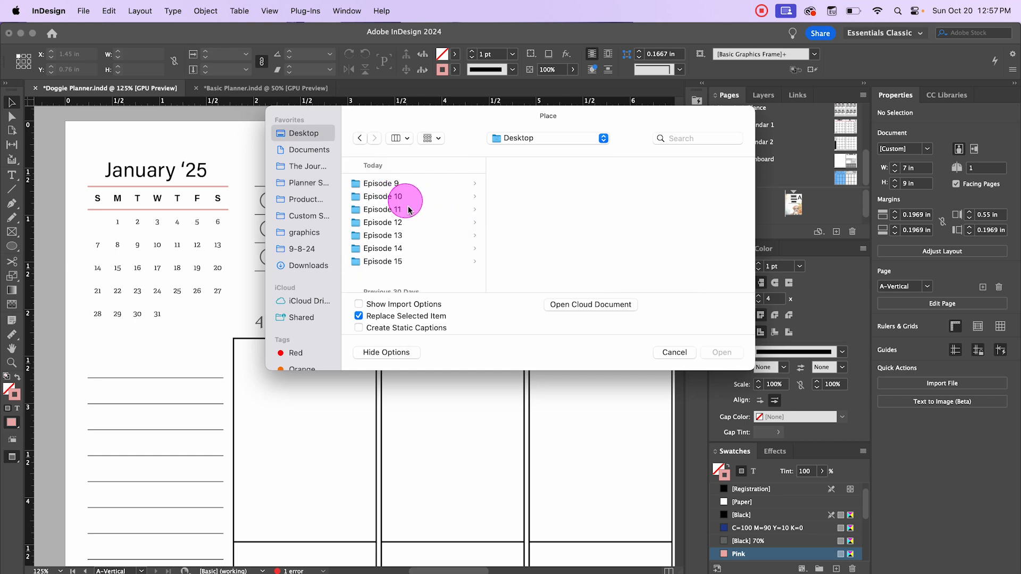
pyautogui.click(385, 185)
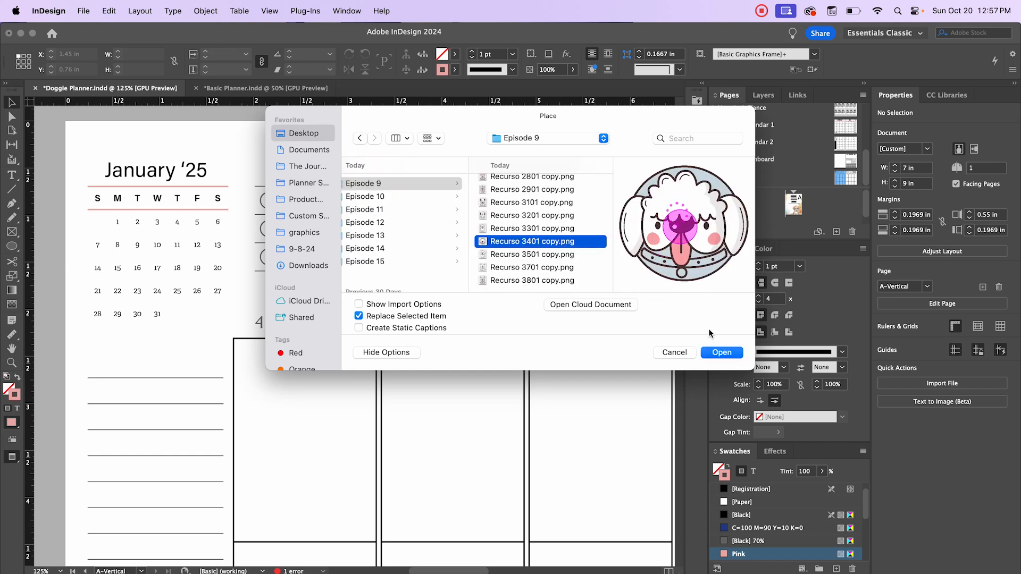
pyautogui.click(722, 352)
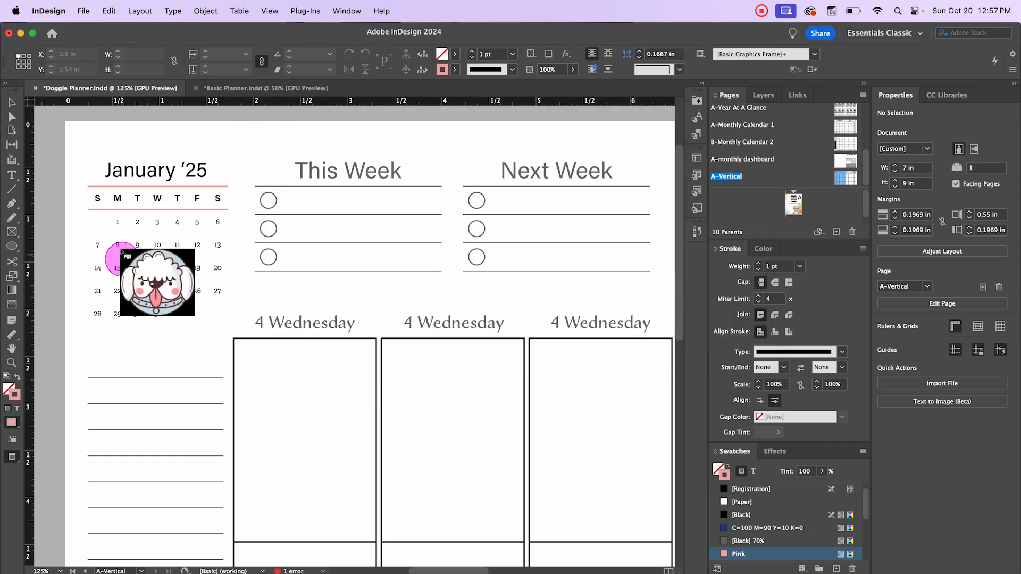
pyautogui.moveTo(107, 215); pyautogui.dragTo(195, 310)
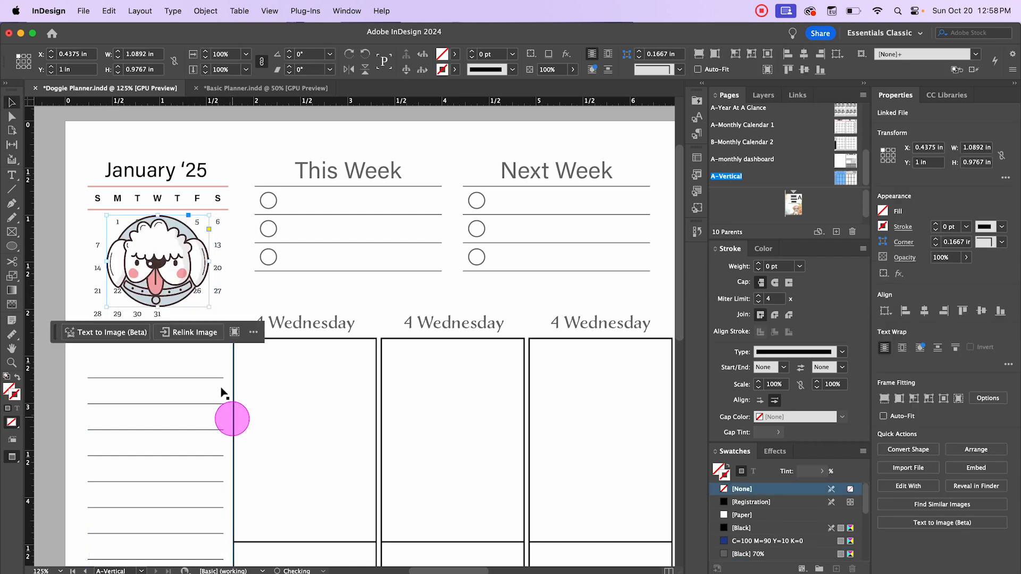
# Send the dog image to the back, behind the mini calendar's dates
pyautogui.rightClick(175, 228)
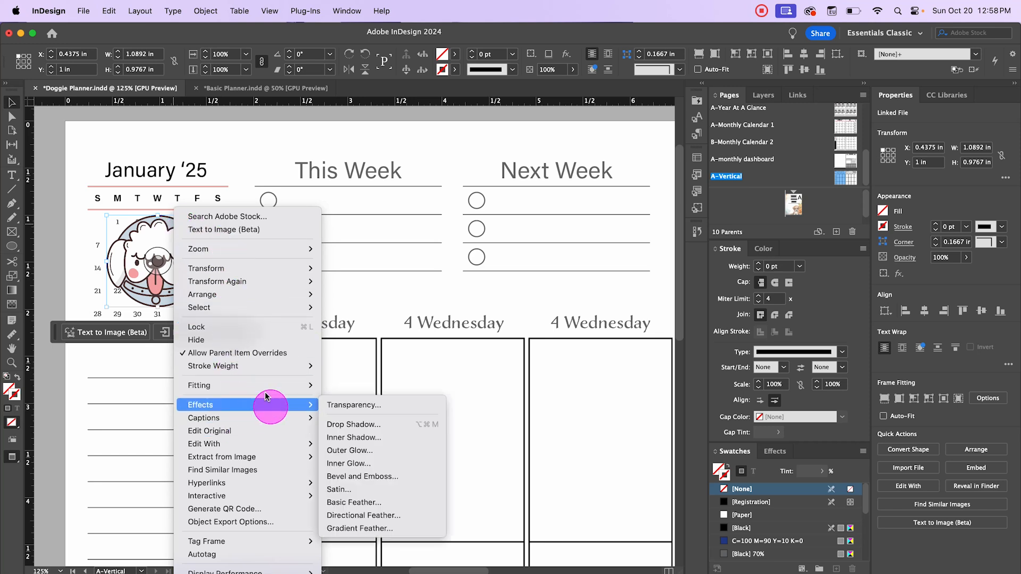
pyautogui.moveTo(266, 295)
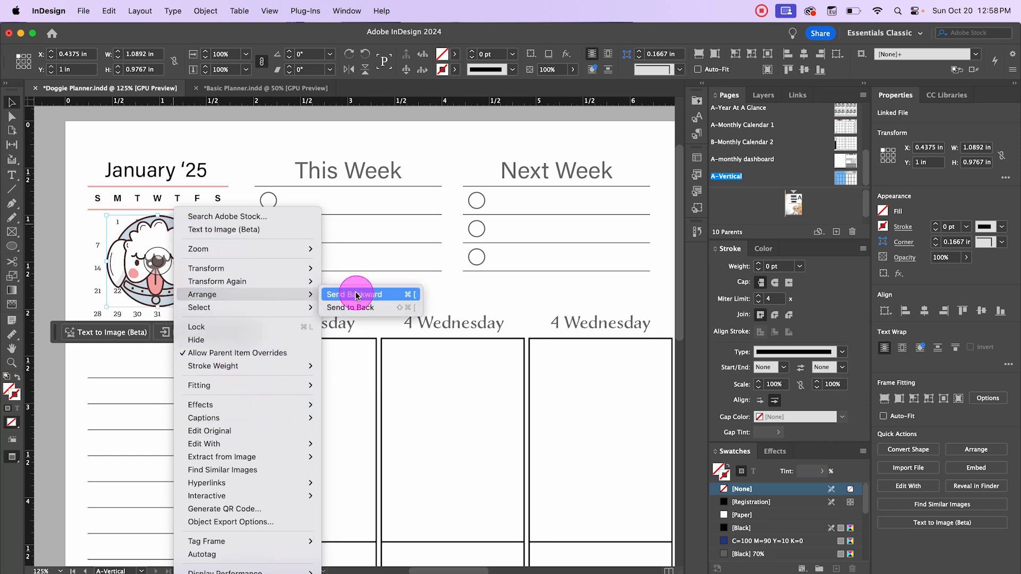
pyautogui.click(351, 307)
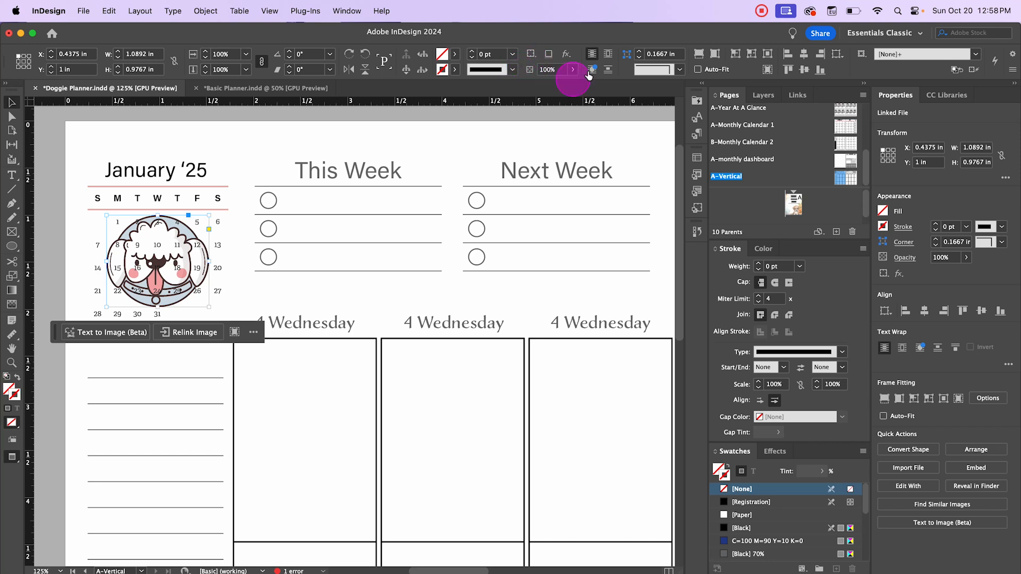
# Reduce the opacity of the dog image behind the mini calendar's dates to 23%
pyautogui.click(574, 74)
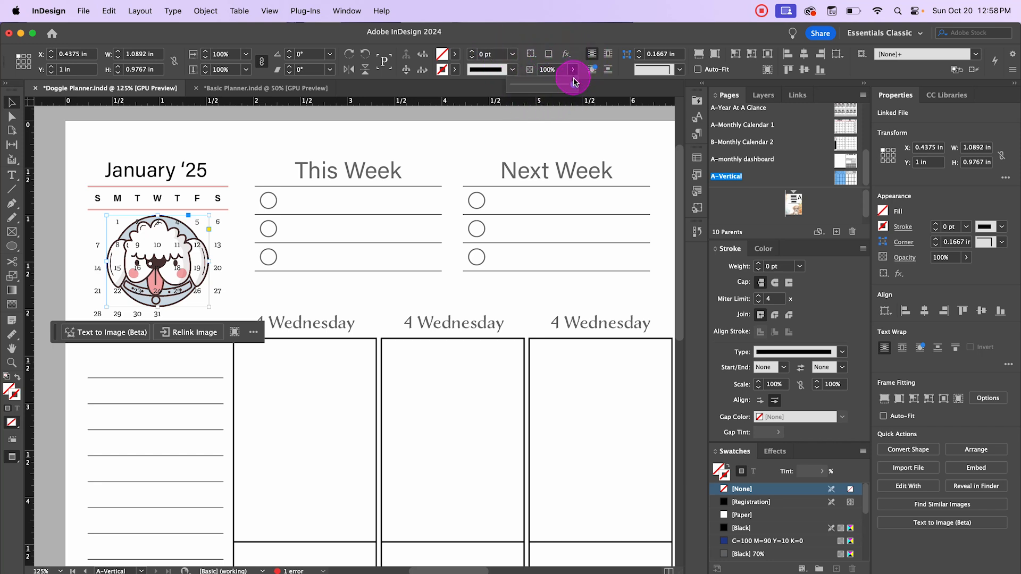
pyautogui.moveTo(574, 85); pyautogui.dragTo(525, 86)
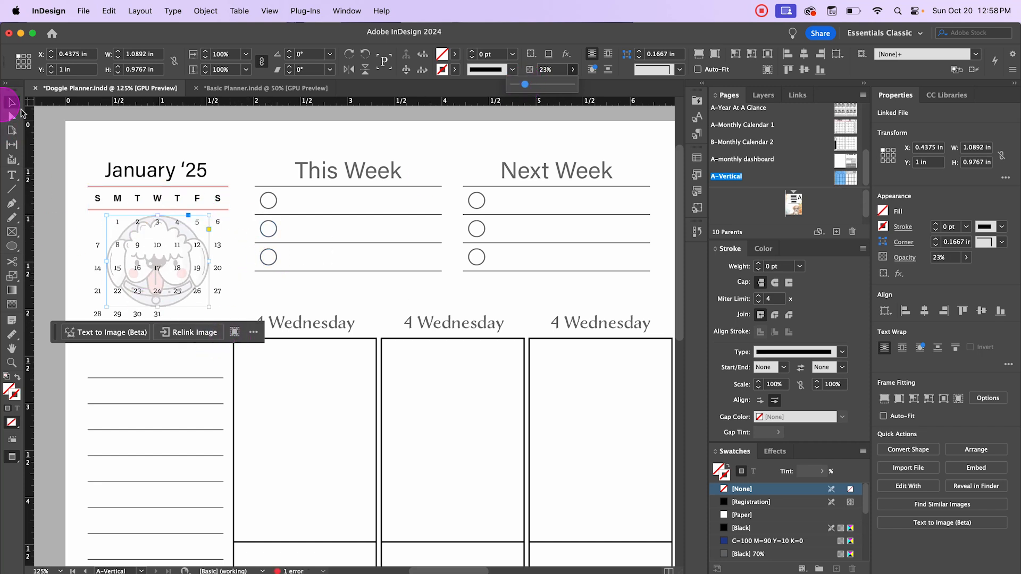
pyautogui.click(213, 139)
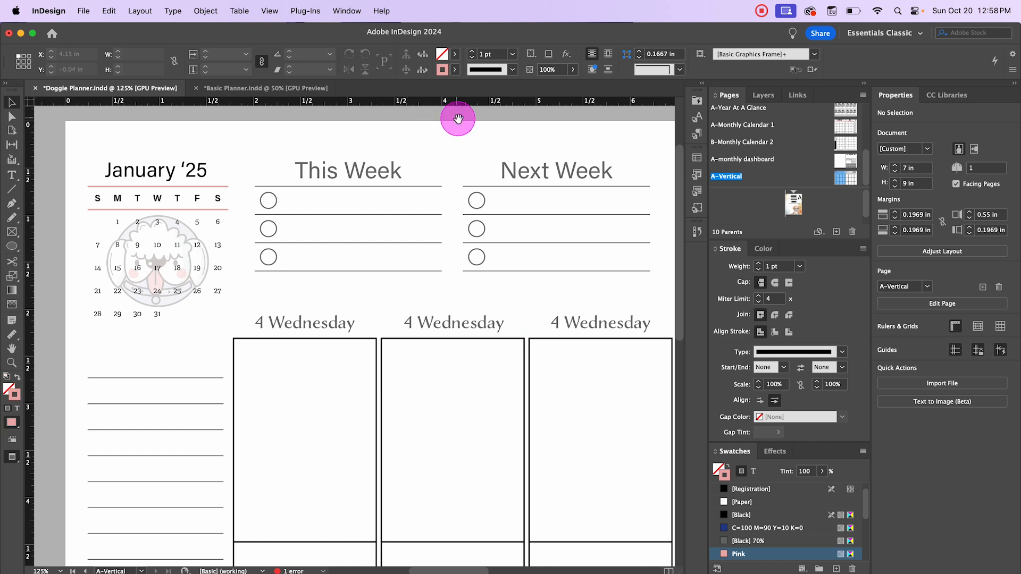
# Draw a rectangle around the This Week heading and checklist, about 2.2 in wide and 1.5 in high
pyautogui.hscroll(4, 455, 123)
pyautogui.click(341, 171)
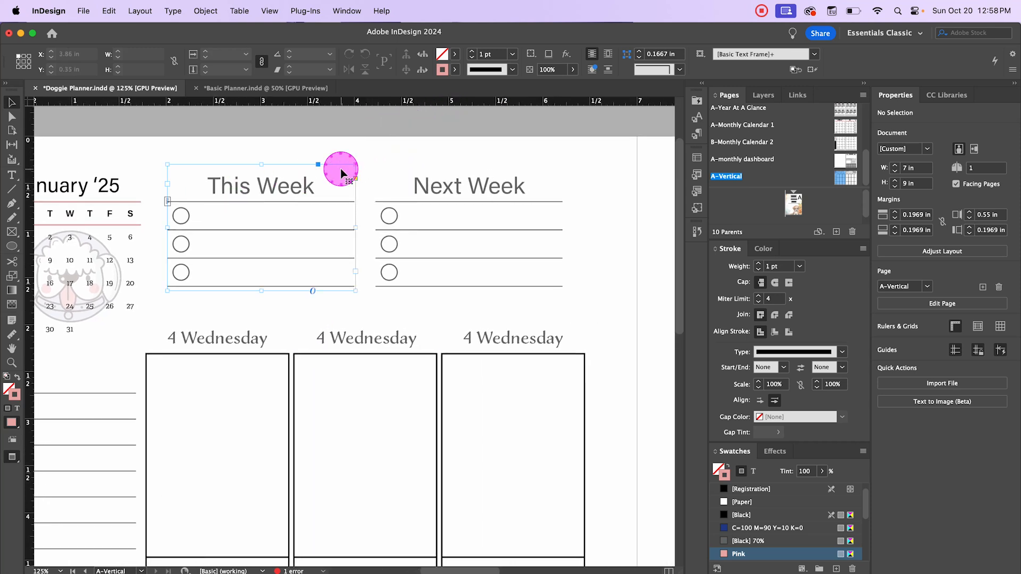
pyautogui.click(392, 140)
pyautogui.click(182, 215)
pyautogui.click(13, 234)
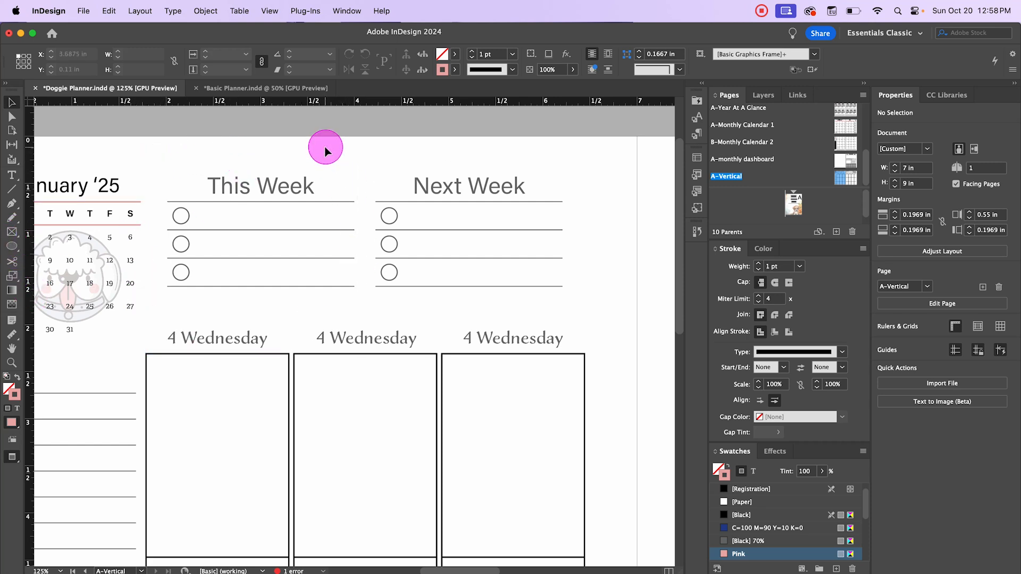
pyautogui.click(13, 249)
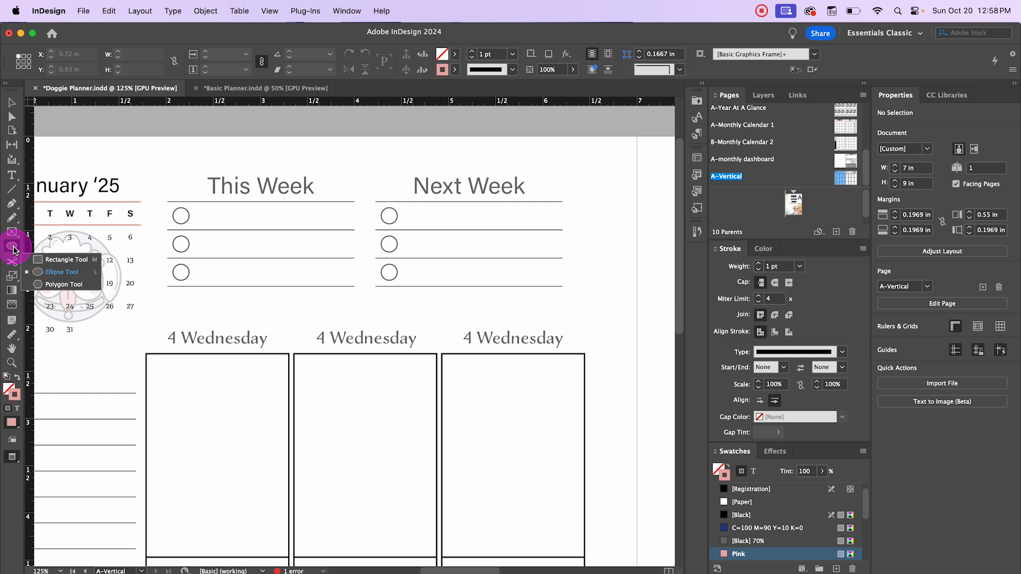
pyautogui.click(57, 260)
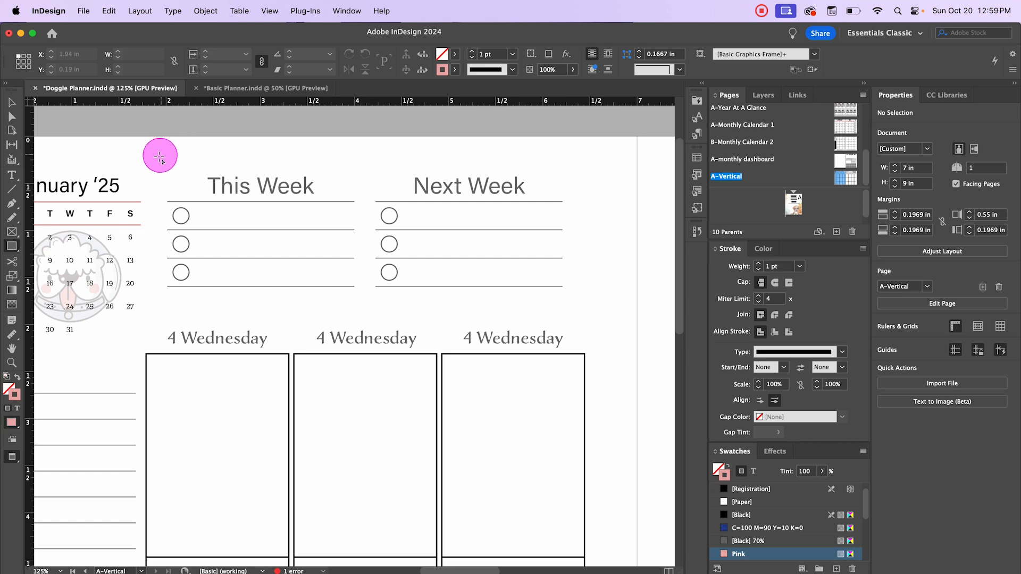
pyautogui.moveTo(159, 165); pyautogui.dragTo(365, 306)
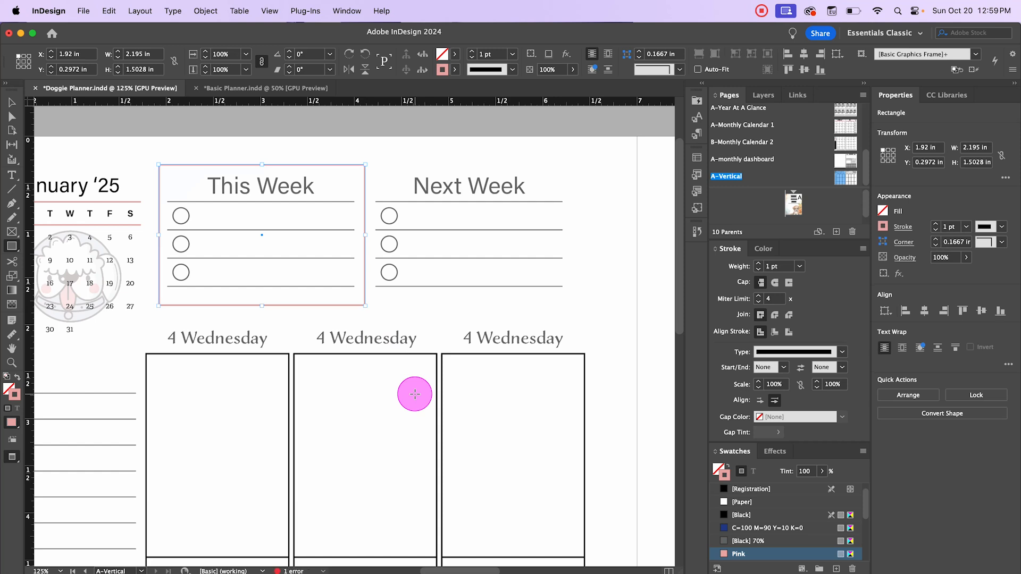
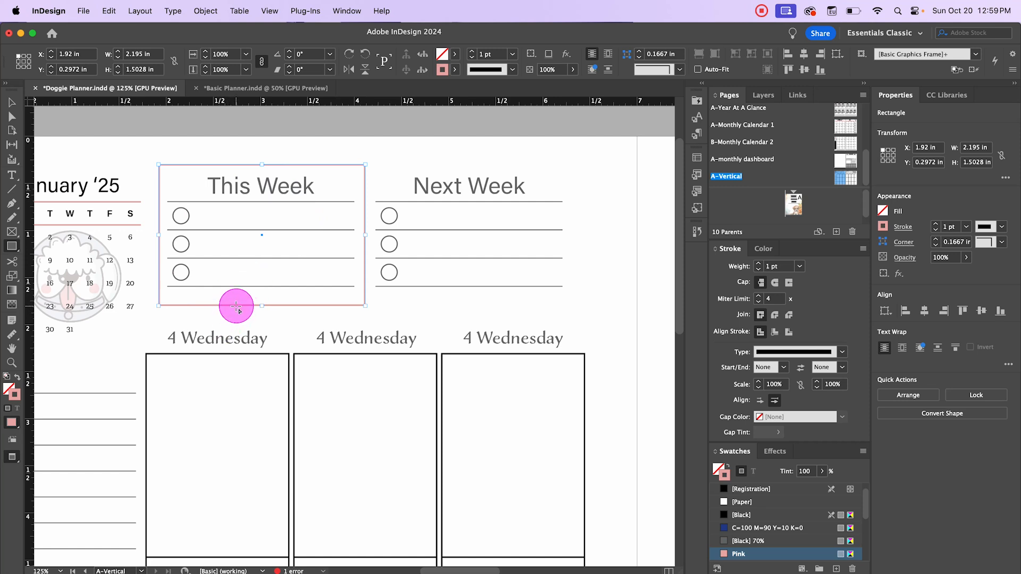
# Swap the rectangle's fill and stroke so it is solid pink, and send it behind the This Week list
pyautogui.click(20, 383)
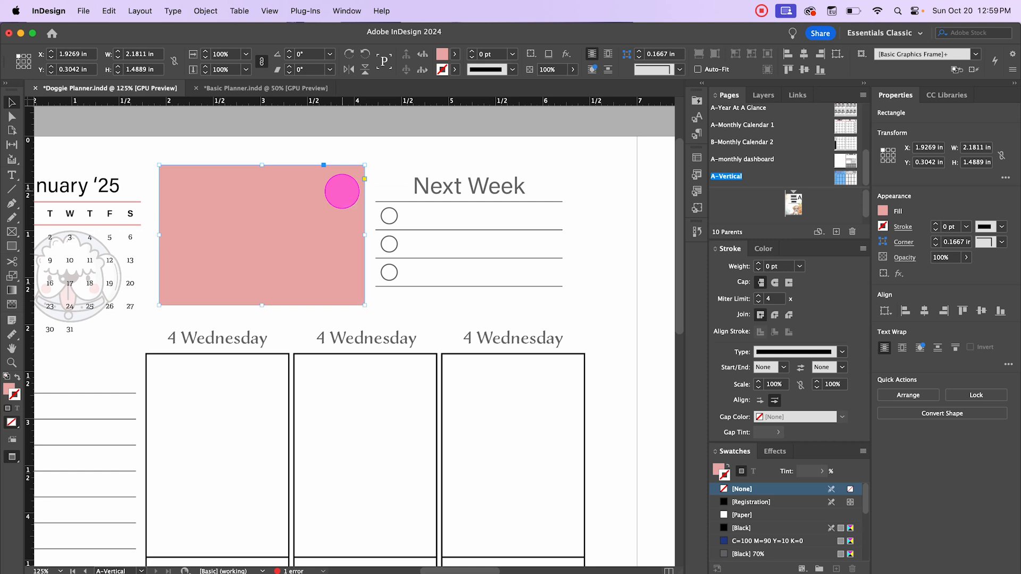
pyautogui.rightClick(342, 193)
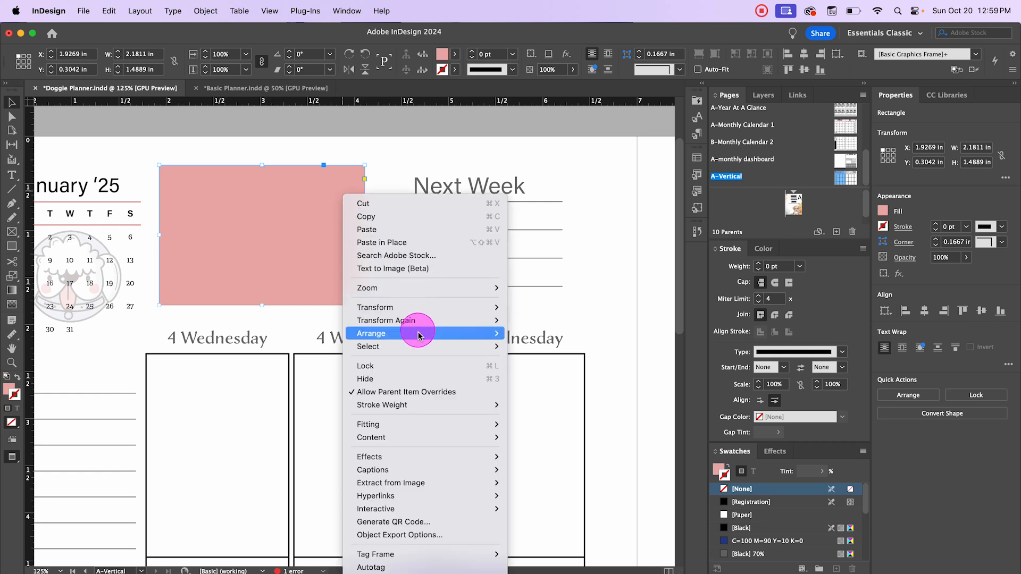
pyautogui.moveTo(483, 333)
pyautogui.click(553, 345)
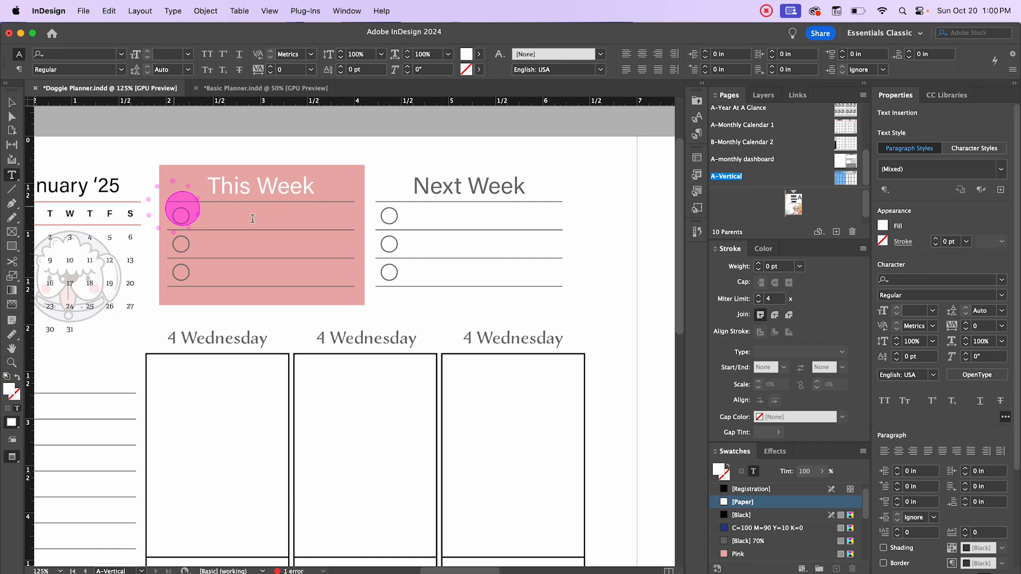
pyautogui.moveTo(184, 208); pyautogui.dragTo(295, 273)
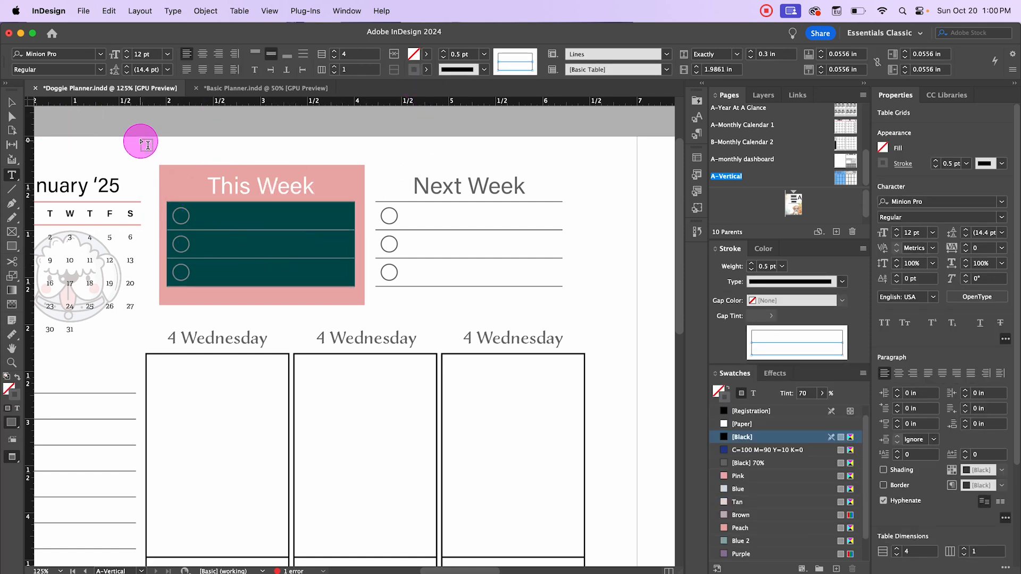
pyautogui.click(286, 155)
pyautogui.click(11, 103)
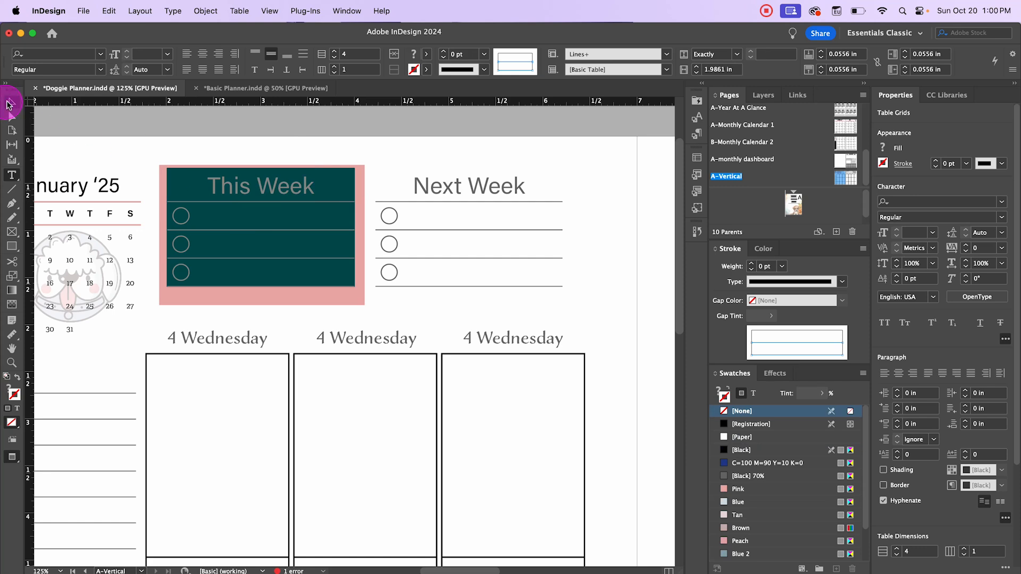
pyautogui.click(202, 150)
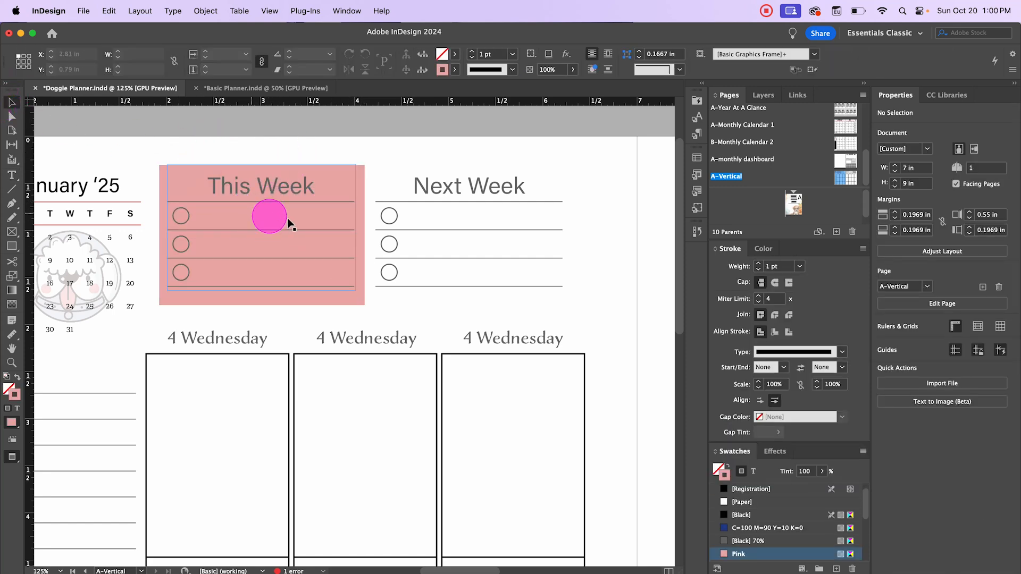
# Lighten the Pink fill of the rectangle behind the This Week list to a 45% tint
pyautogui.click(161, 166)
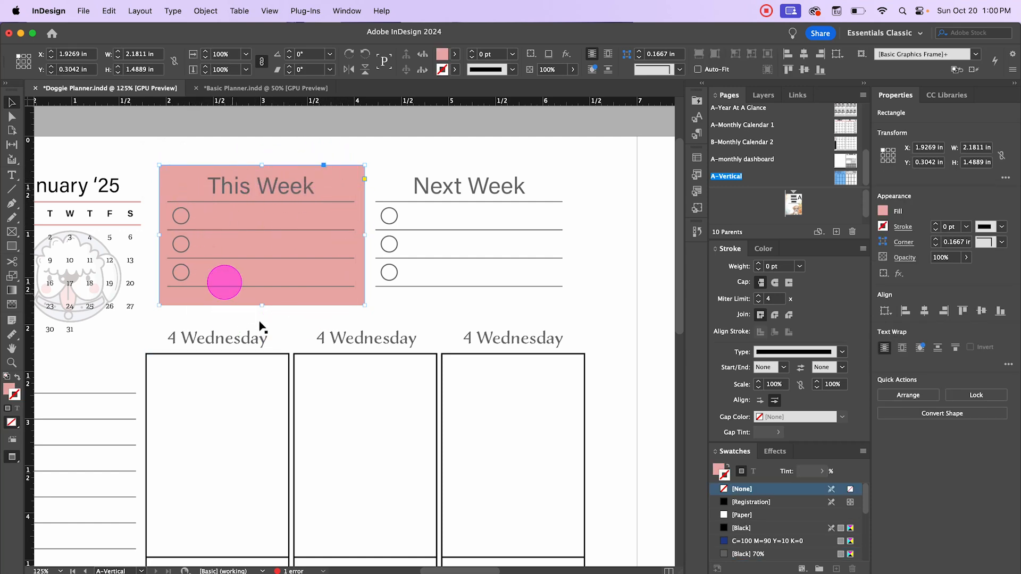
pyautogui.click(458, 53)
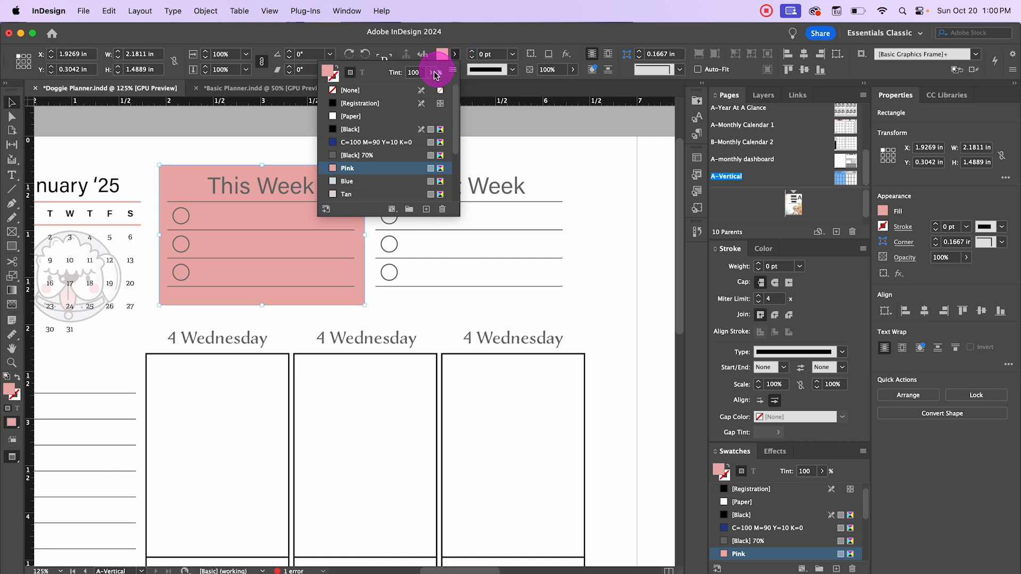
pyautogui.moveTo(432, 89); pyautogui.dragTo(400, 94)
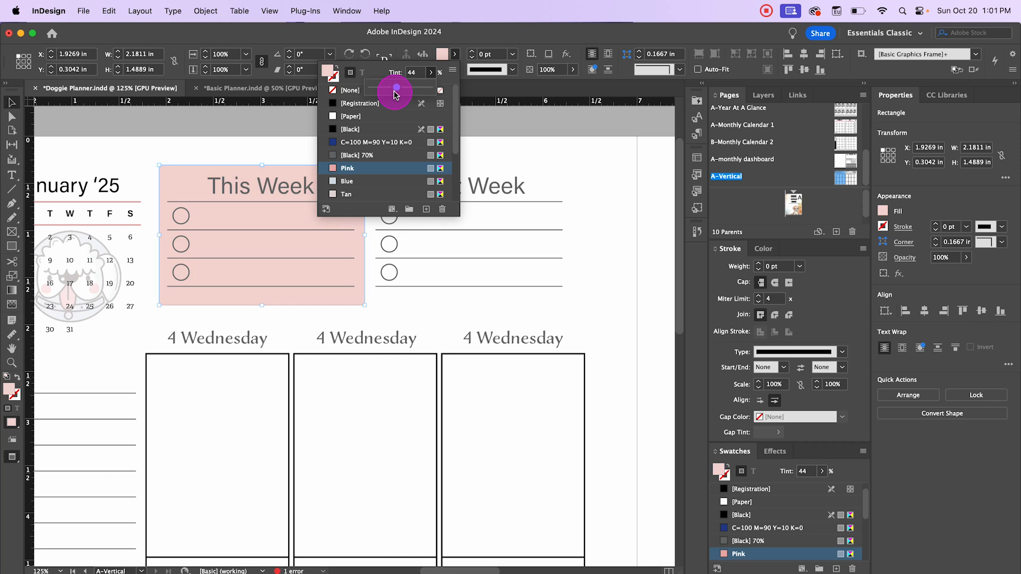
pyautogui.moveTo(397, 95); pyautogui.dragTo(396, 91)
pyautogui.click(91, 115)
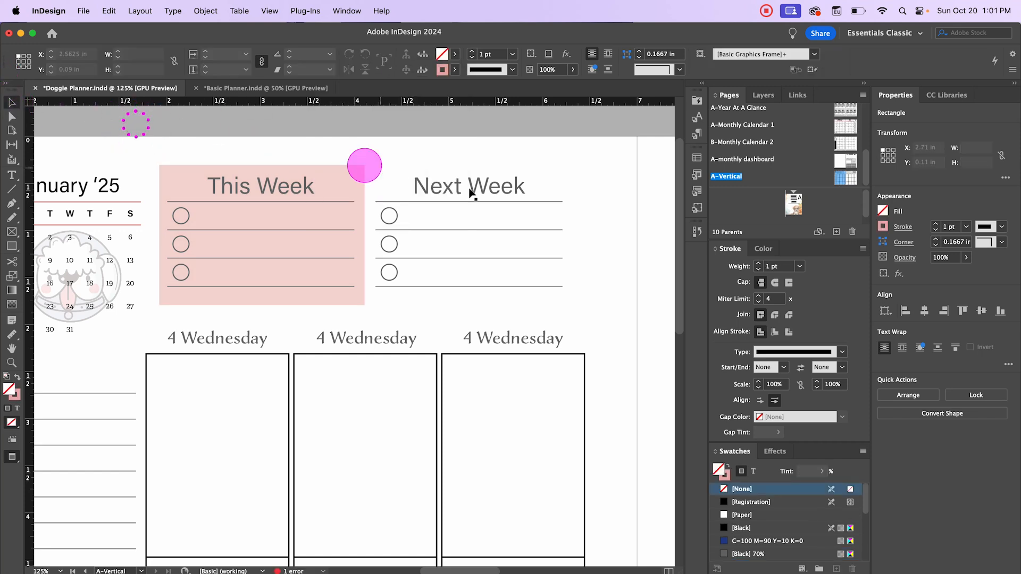
# Examine the tinted rectangle against the full spread and test selecting it behind the This Week list
pyautogui.press('super+minus')
pyautogui.press('super+minus')
pyautogui.press('super+minus')
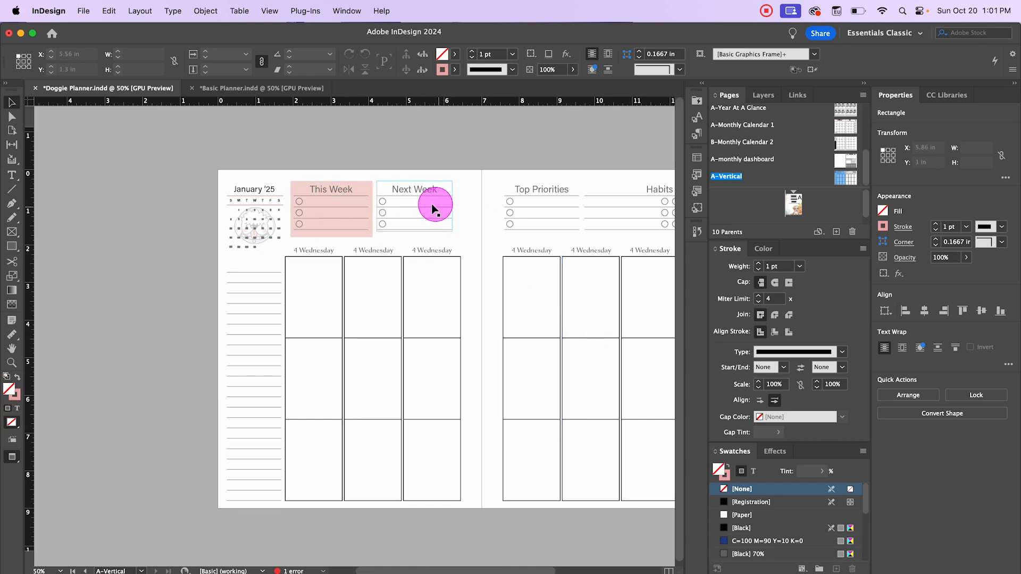
pyautogui.moveTo(498, 165); pyautogui.dragTo(401, 145)
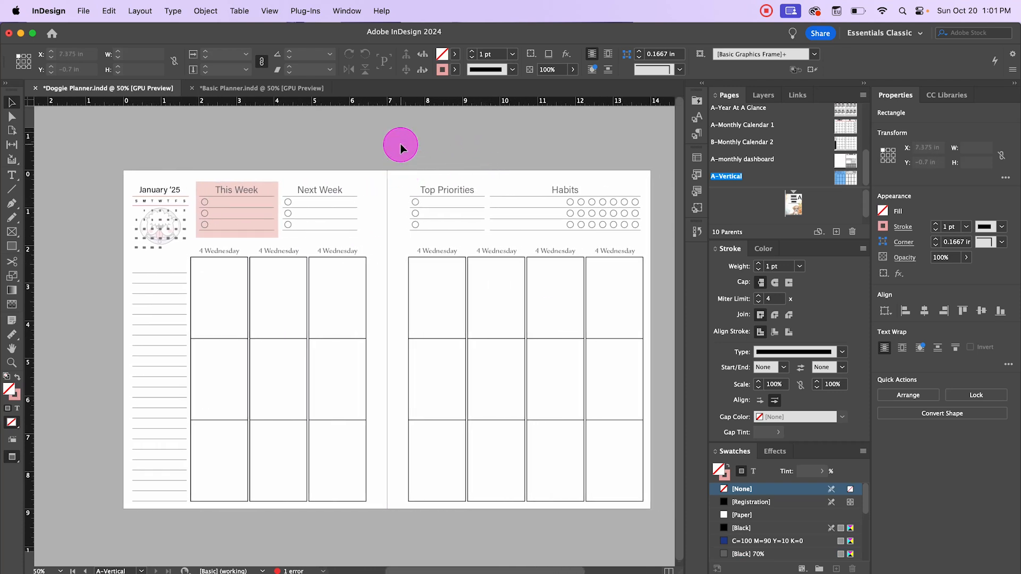
pyautogui.click(278, 191)
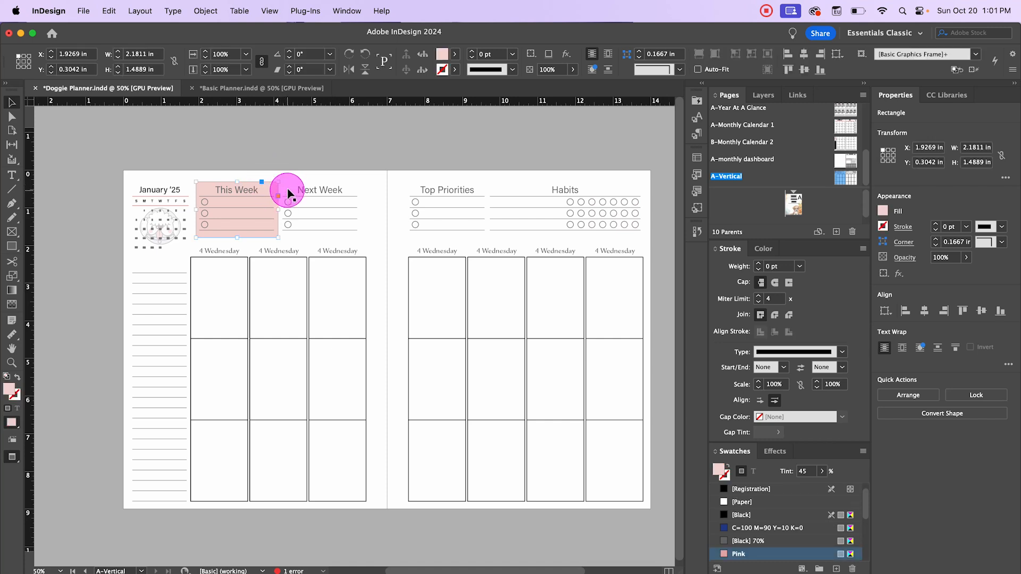
pyautogui.scroll(1, 329, 191)
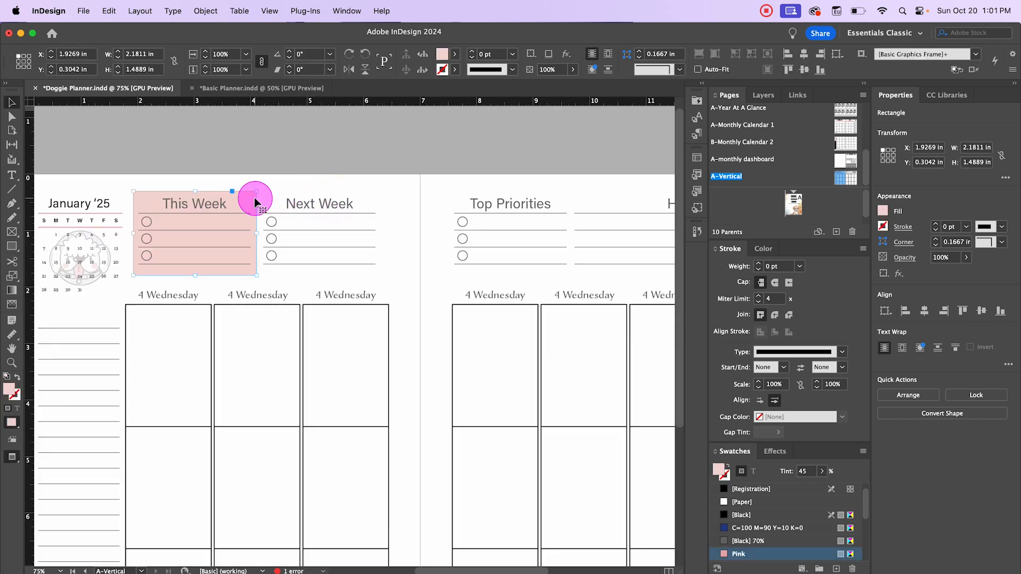
pyautogui.click(291, 164)
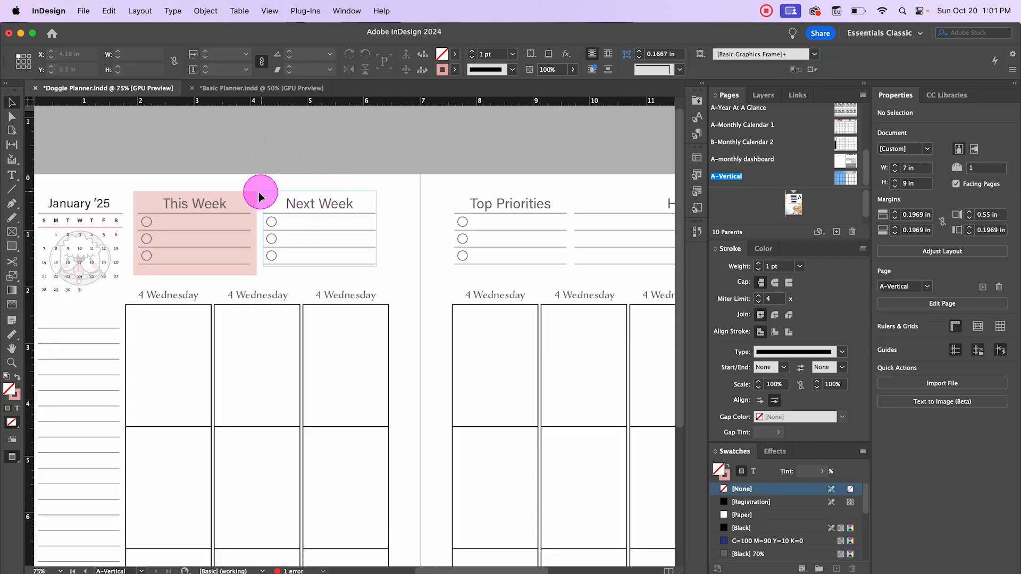
pyautogui.click(255, 199)
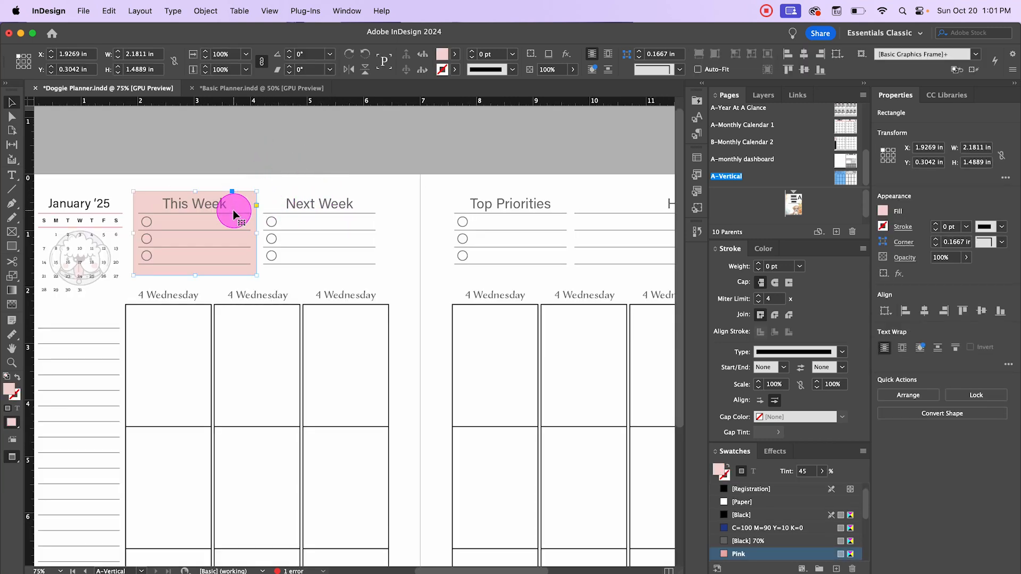
pyautogui.click(315, 153)
pyautogui.click(202, 214)
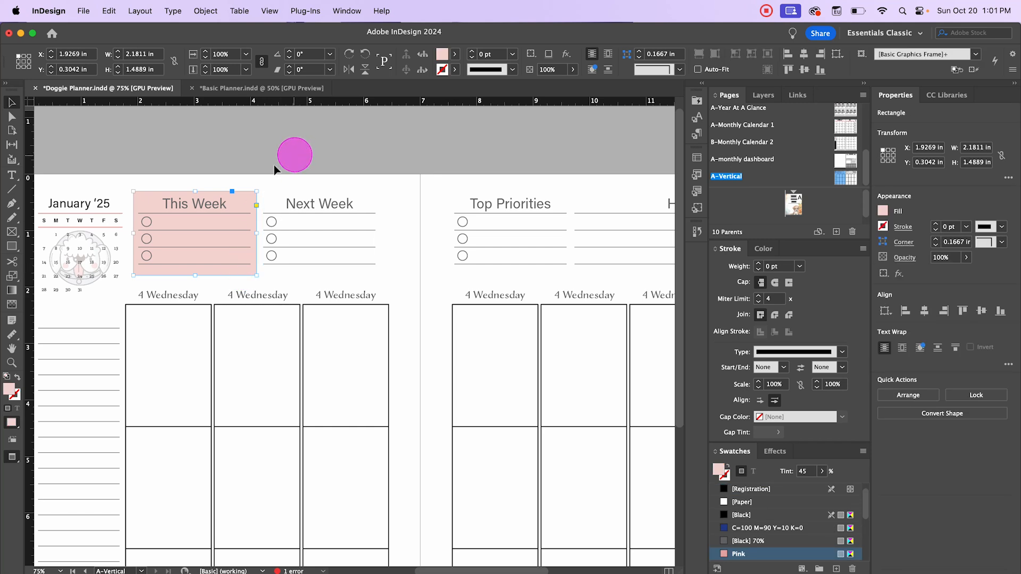
pyautogui.click(290, 149)
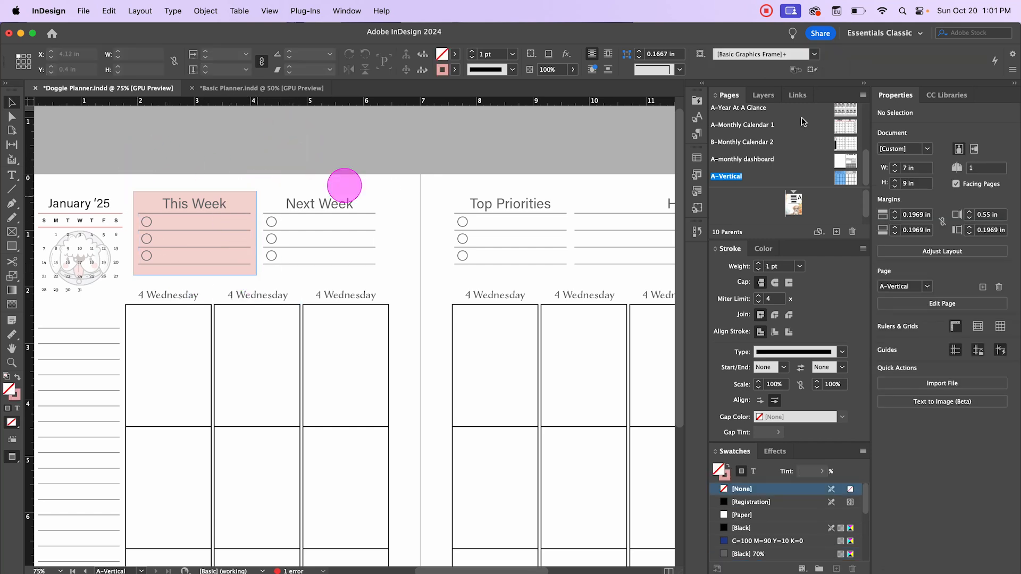
# Select the tinted rectangle from the layer contents and duplicate it at the same height behind the Top Priorities list
pyautogui.click(764, 95)
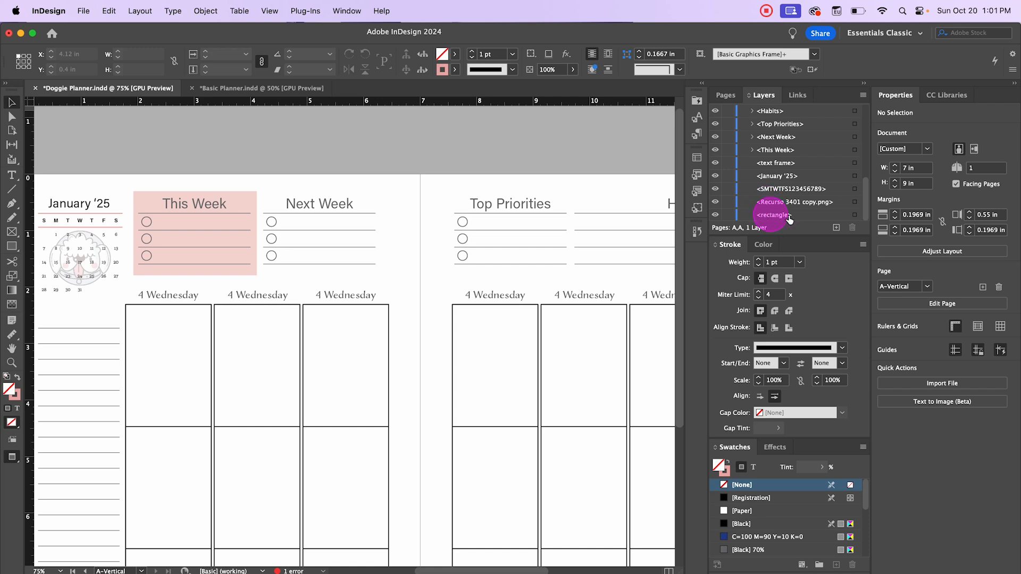
pyautogui.click(855, 215)
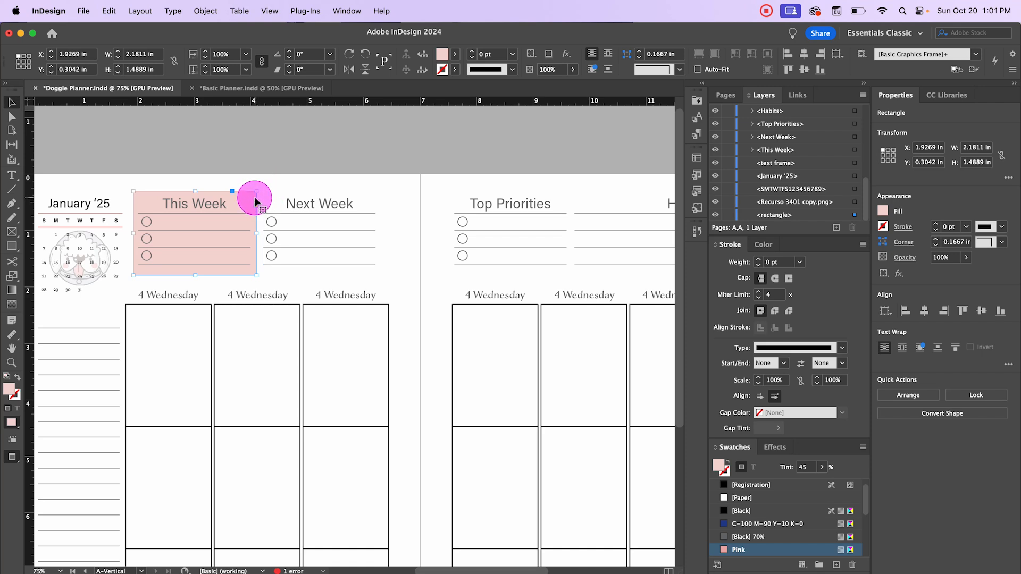
pyautogui.moveTo(256, 201); pyautogui.dragTo(570, 215)
pyautogui.click(536, 147)
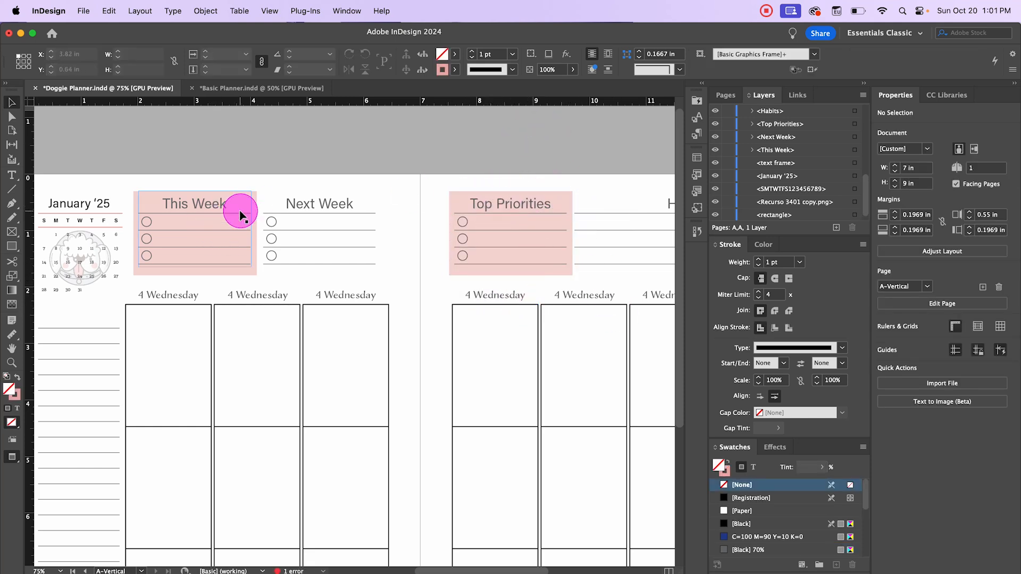
# Inspect the copied rectangle behind Top Priorities and review both pink boxes across the full spread
pyautogui.click(569, 195)
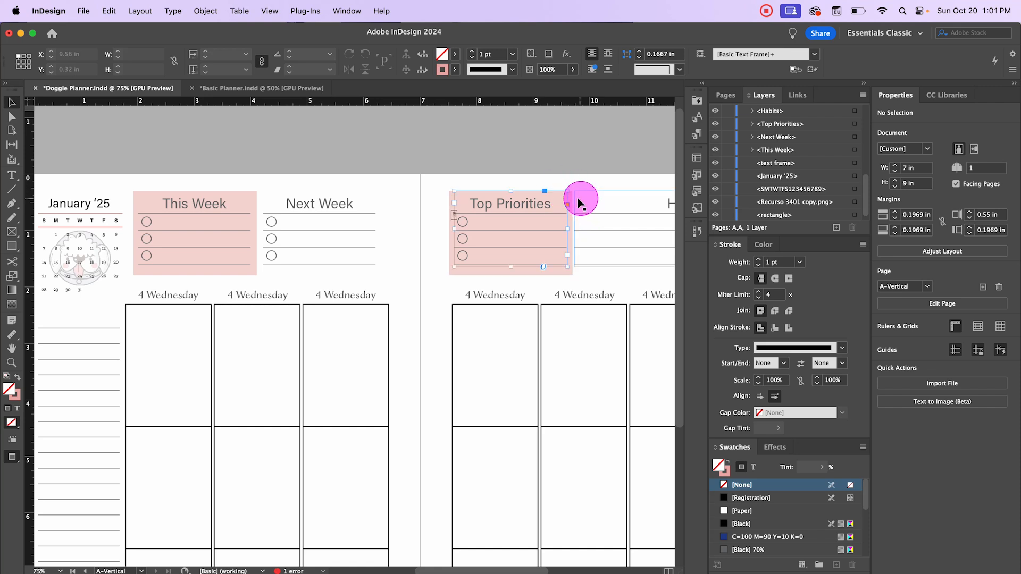
pyautogui.click(556, 274)
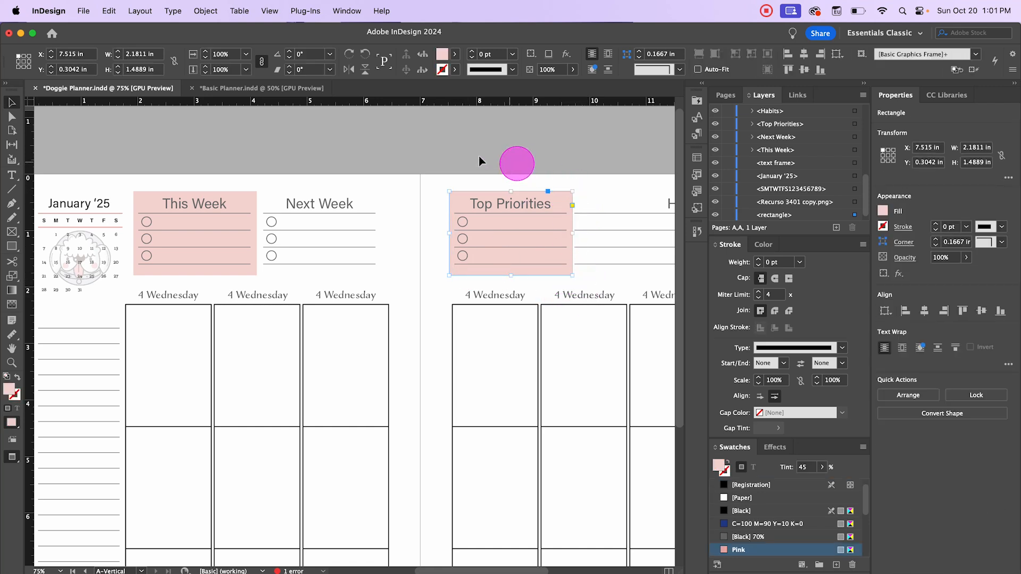
pyautogui.click(232, 128)
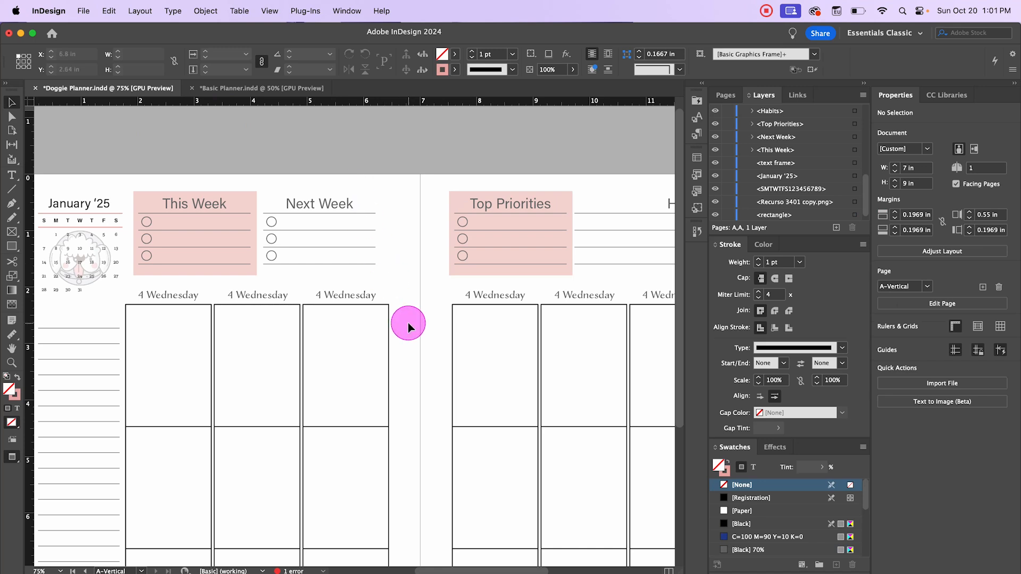
pyautogui.press('super+minus')
pyautogui.moveTo(455, 143); pyautogui.dragTo(395, 143)
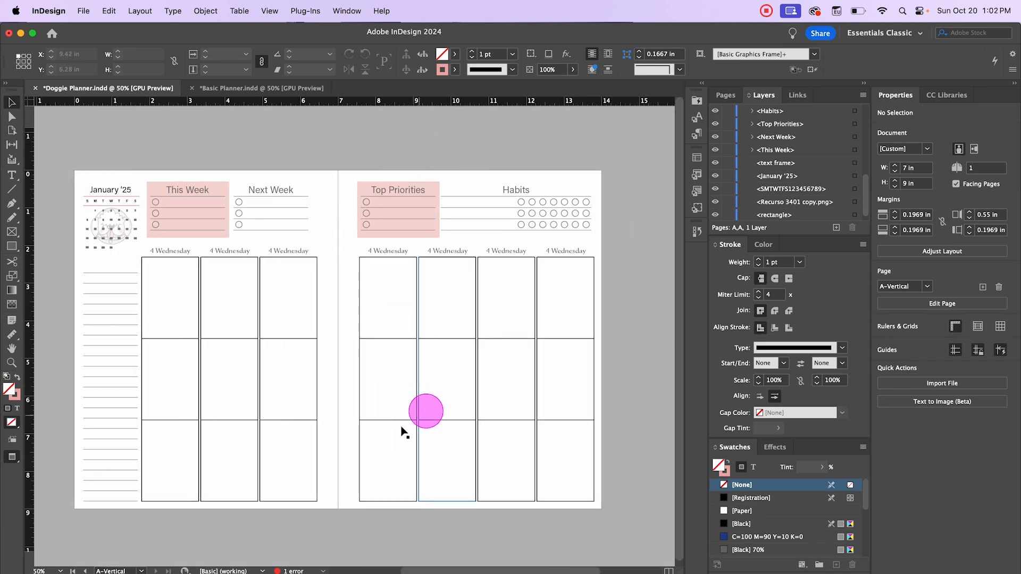
pyautogui.moveTo(296, 540); pyautogui.dragTo(328, 519)
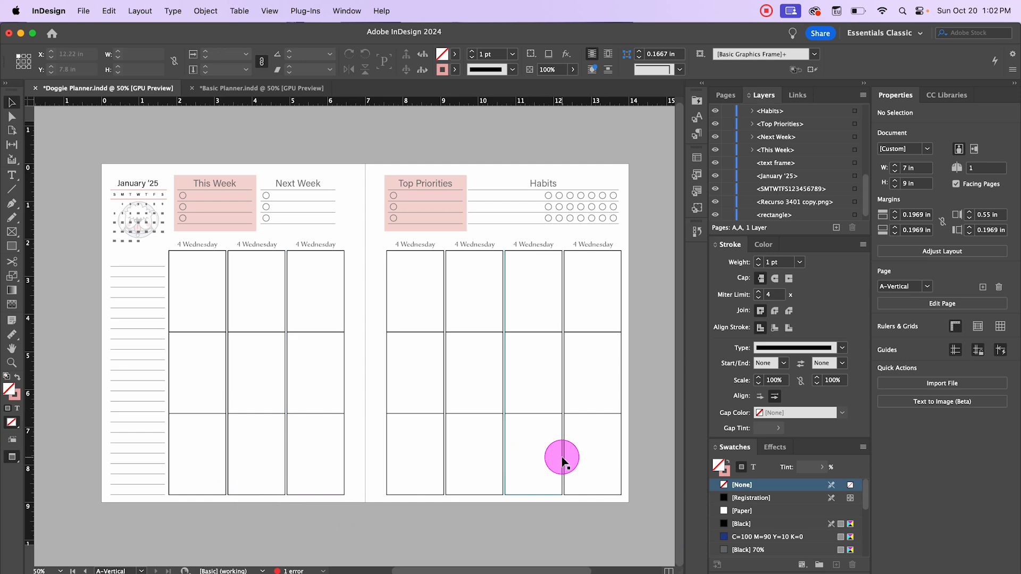
# Place different dog images, about 0.82 in tall, side by side along the bottom edge of the day columns on both pages
pyautogui.click(83, 11)
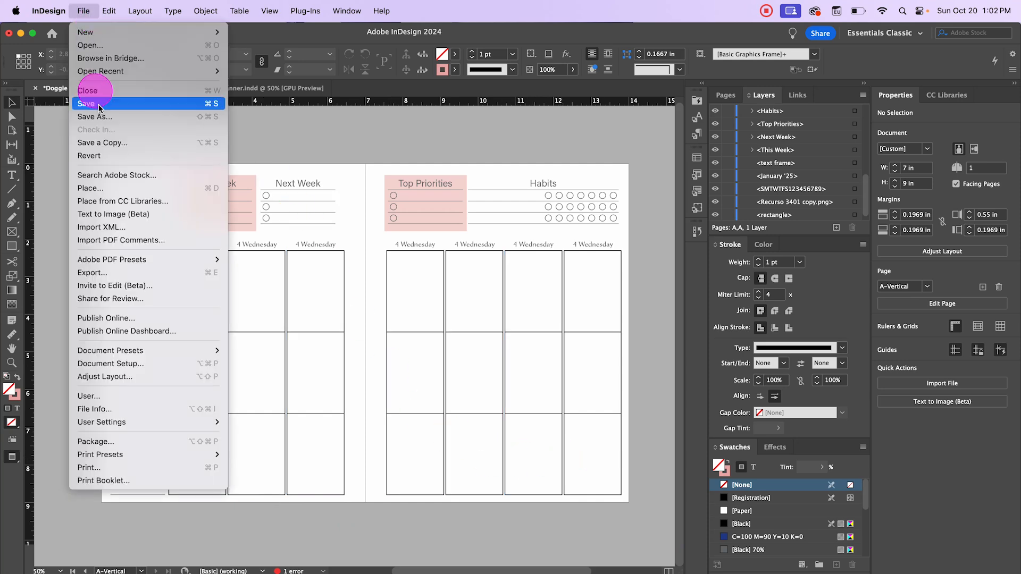
pyautogui.click(91, 188)
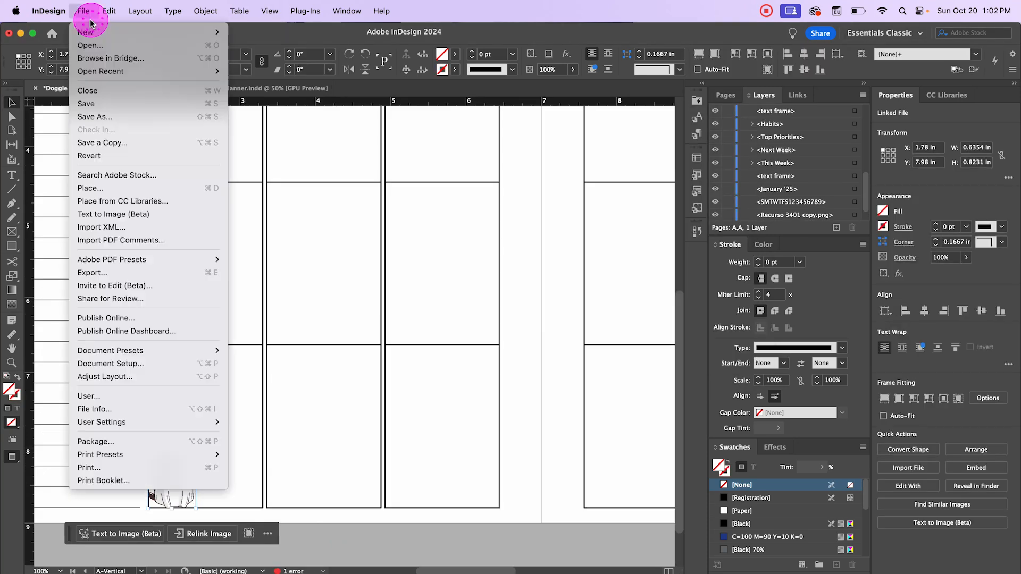
pyautogui.press('Escape')
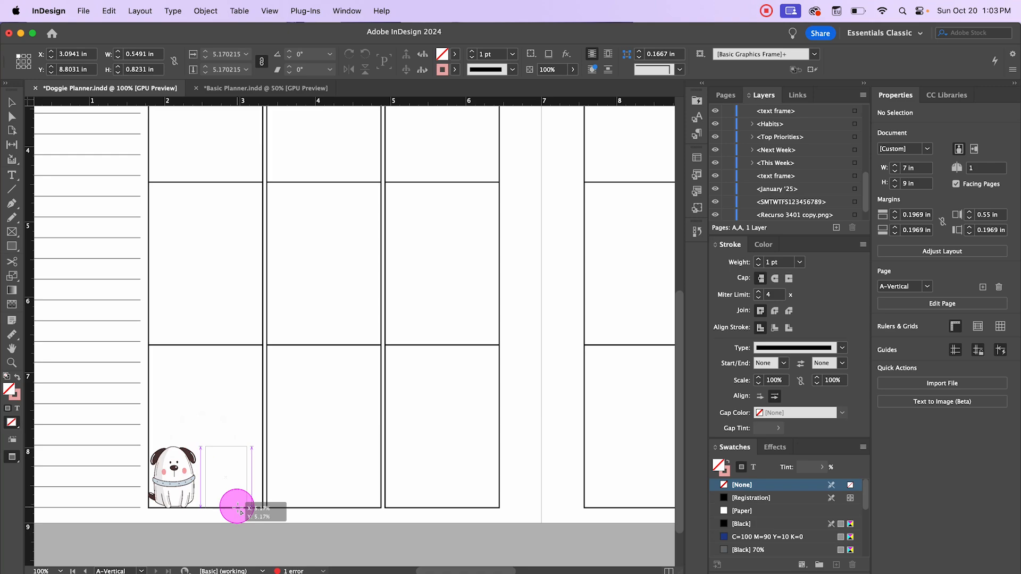
pyautogui.click(84, 11)
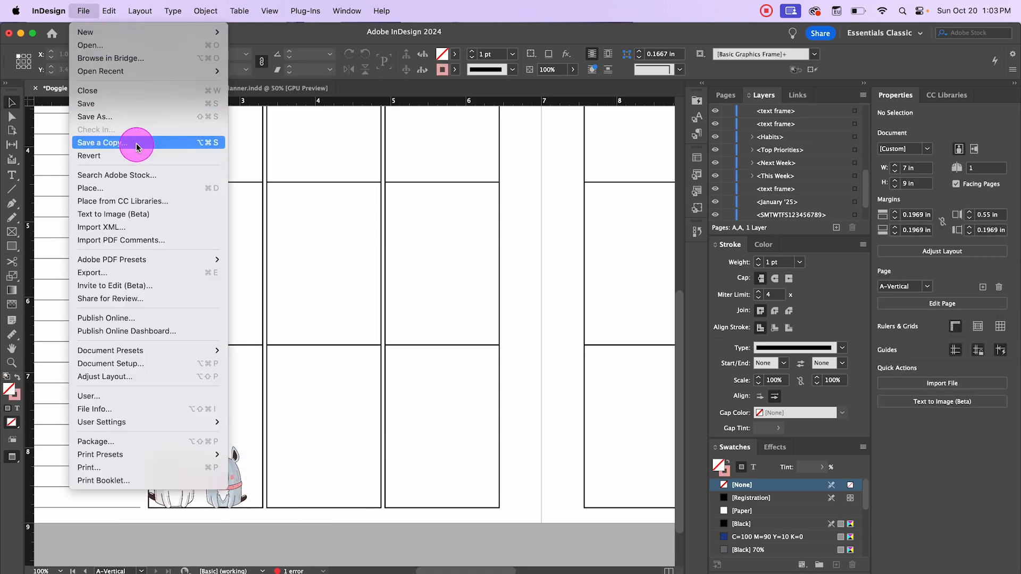
pyautogui.moveTo(298, 504); pyautogui.dragTo(301, 506)
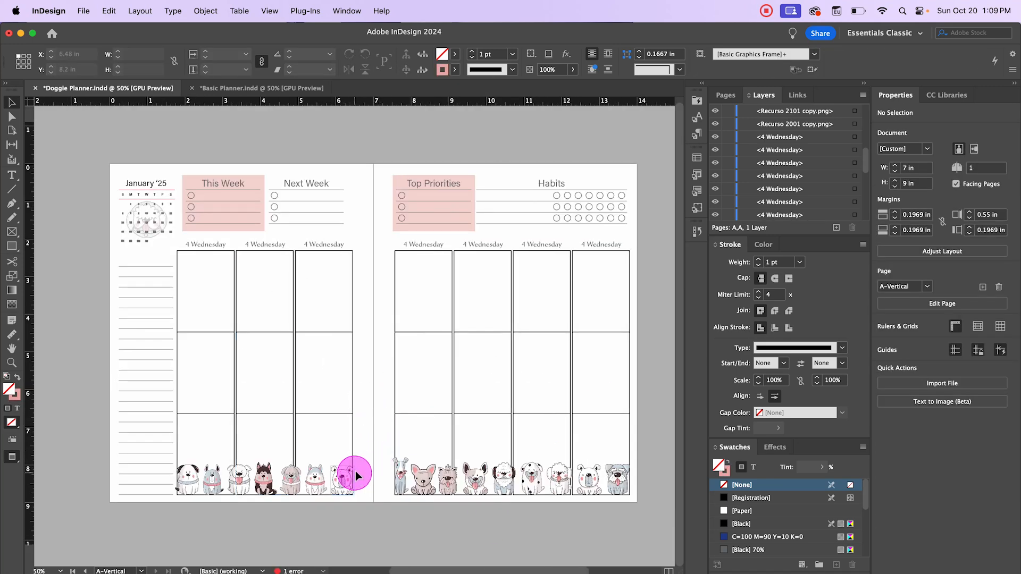
# Select the row of dog images at the bottom of the left page, leaving the day column boxes out of the selection
pyautogui.scroll(1, 355, 471)
pyautogui.scroll(-1, 401, 499)
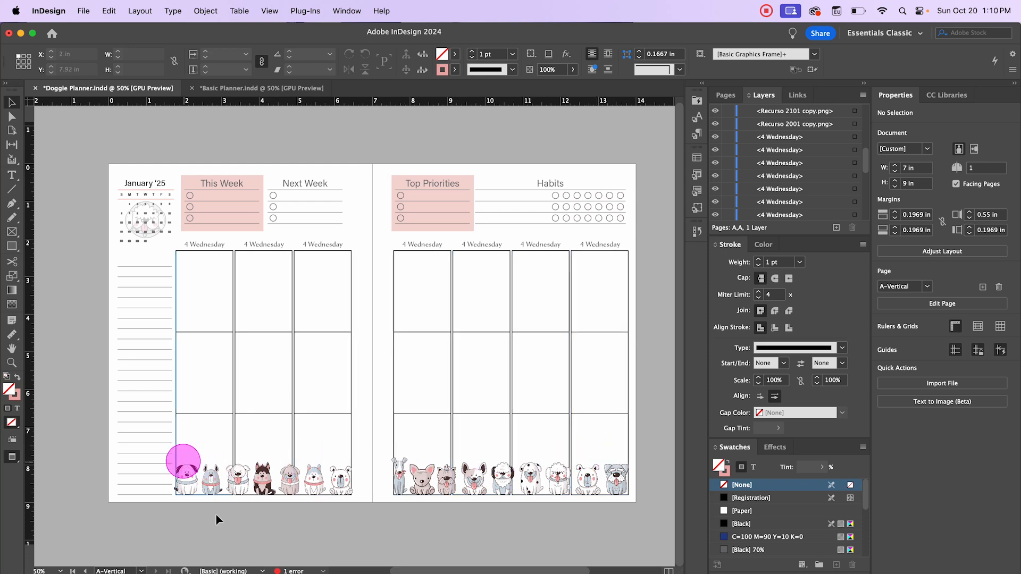
pyautogui.click(186, 528)
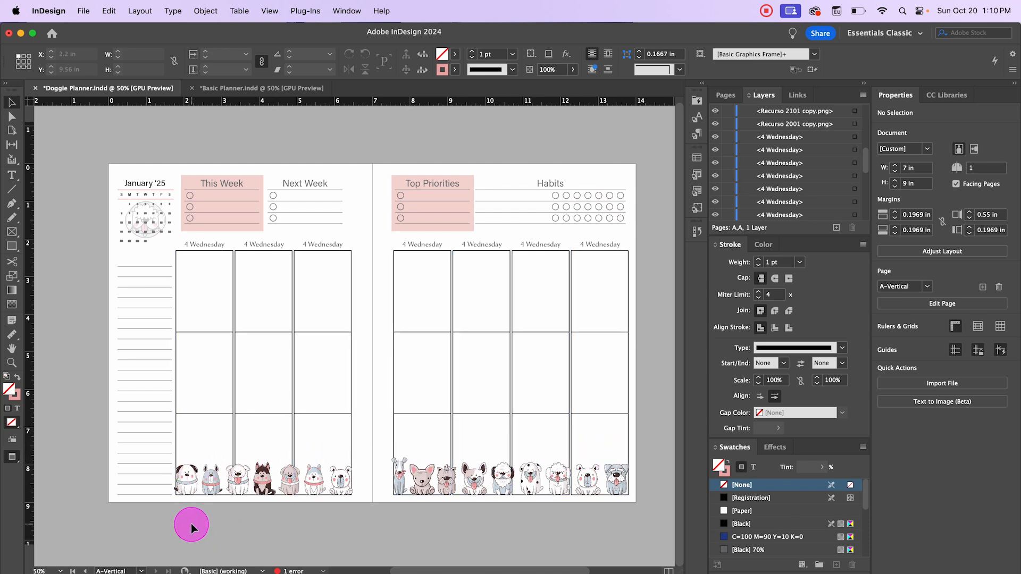
pyautogui.scroll(1, 218, 525)
pyautogui.moveTo(194, 520); pyautogui.dragTo(398, 452)
pyautogui.moveTo(178, 512); pyautogui.dragTo(415, 451)
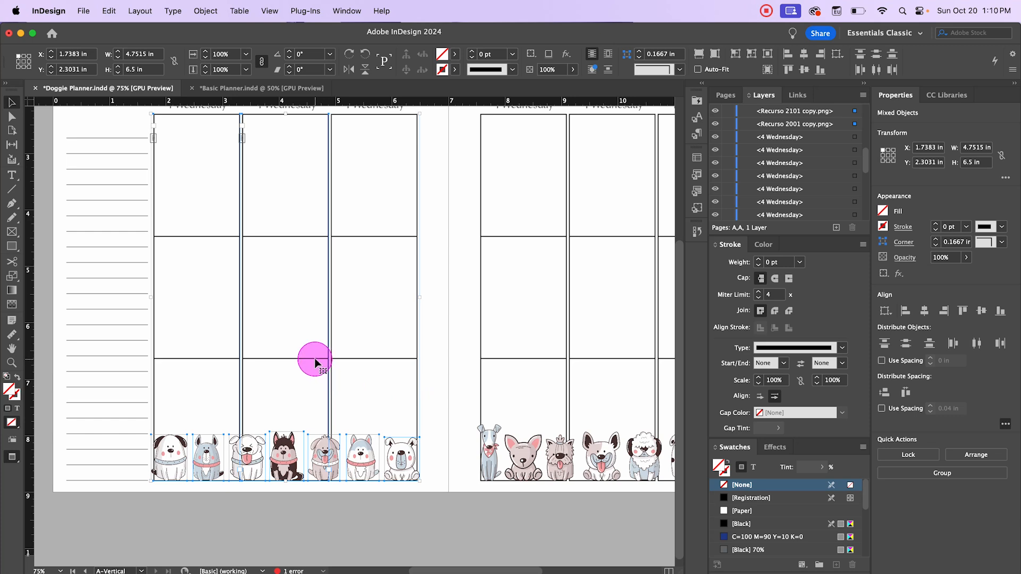
pyautogui.click(250, 459)
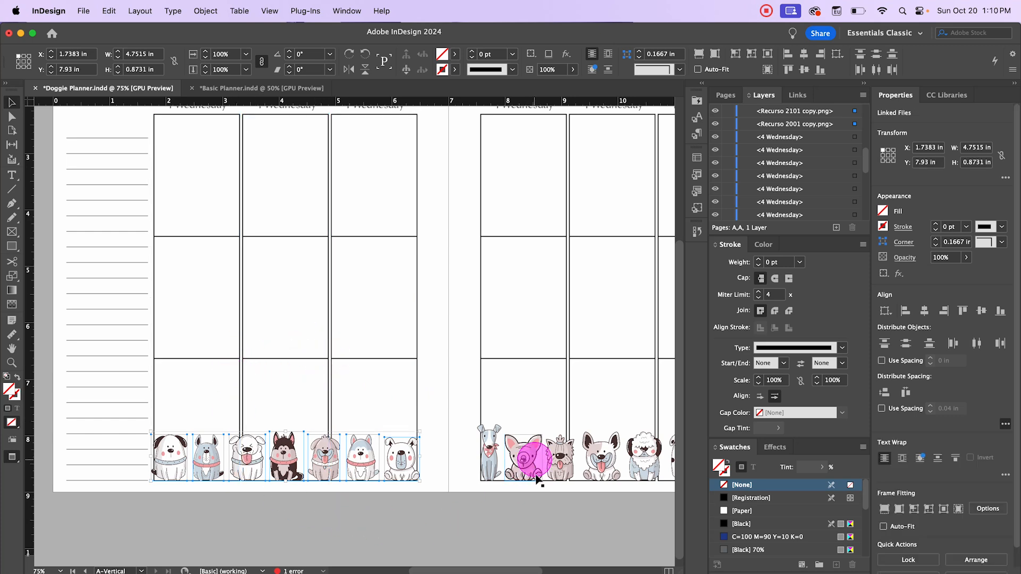
# Add the right page's dog images to the selection and exclude the day column boxes there
pyautogui.moveTo(560, 531); pyautogui.dragTo(310, 522)
pyautogui.moveTo(243, 490); pyautogui.dragTo(588, 424)
pyautogui.keyDown('shift'); pyautogui.click(319, 349); pyautogui.keyUp('shift')
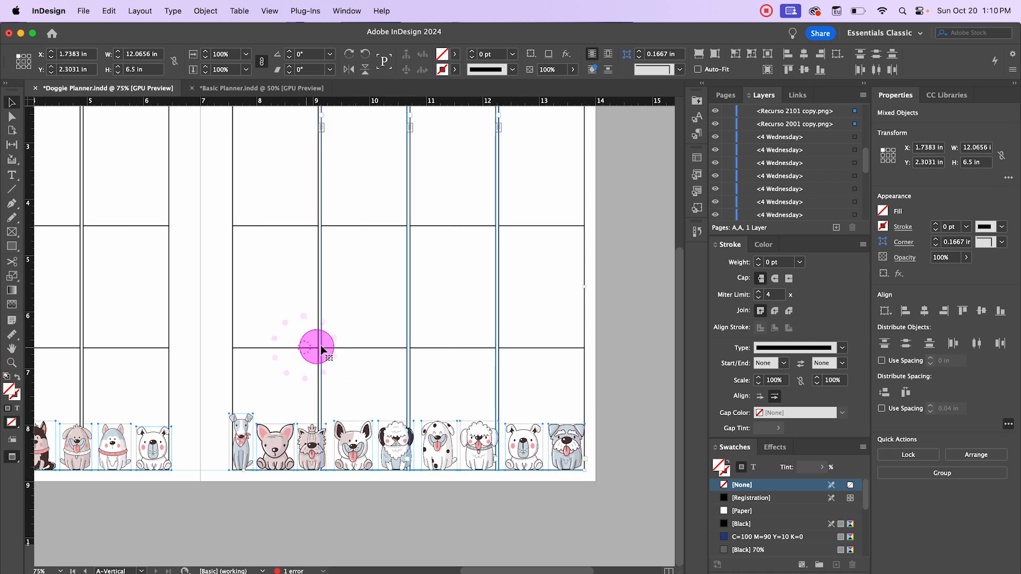
pyautogui.keyDown('shift'); pyautogui.click(409, 348); pyautogui.keyUp('shift')
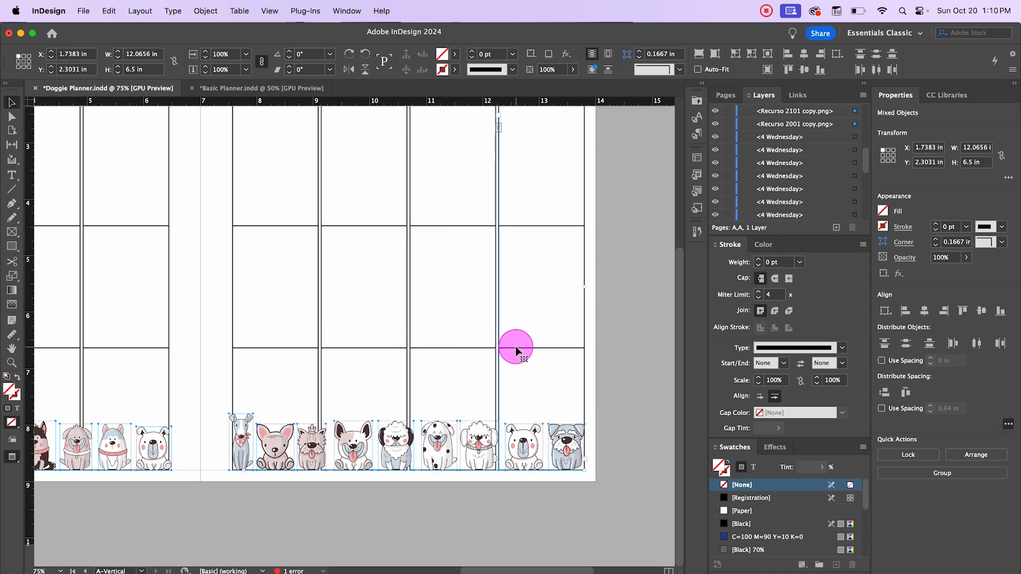
pyautogui.keyDown('shift'); pyautogui.click(498, 348); pyautogui.keyUp('shift')
pyautogui.hscroll(-5, 338, 540)
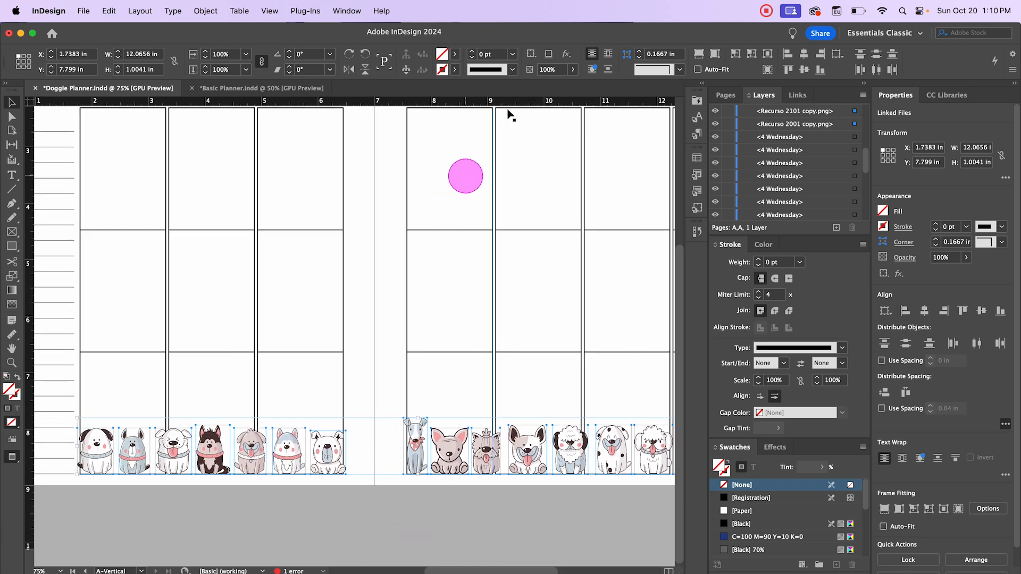
# Lower the opacity of all selected dog images to 32% and send them to the back, behind the day column boxes
pyautogui.click(573, 69)
pyautogui.moveTo(572, 85); pyautogui.dragTo(529, 87)
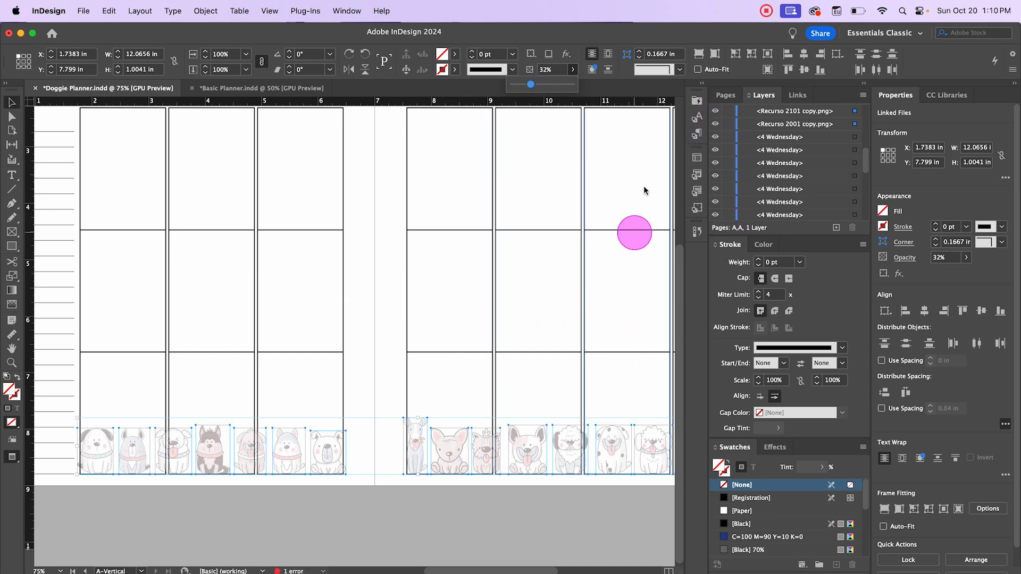
pyautogui.rightClick(489, 470)
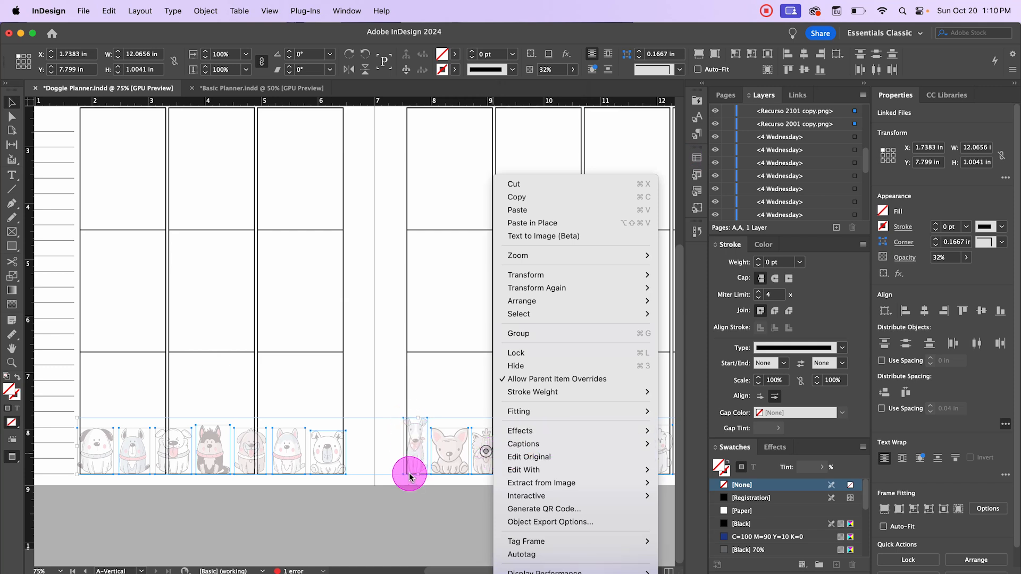
pyautogui.moveTo(583, 300)
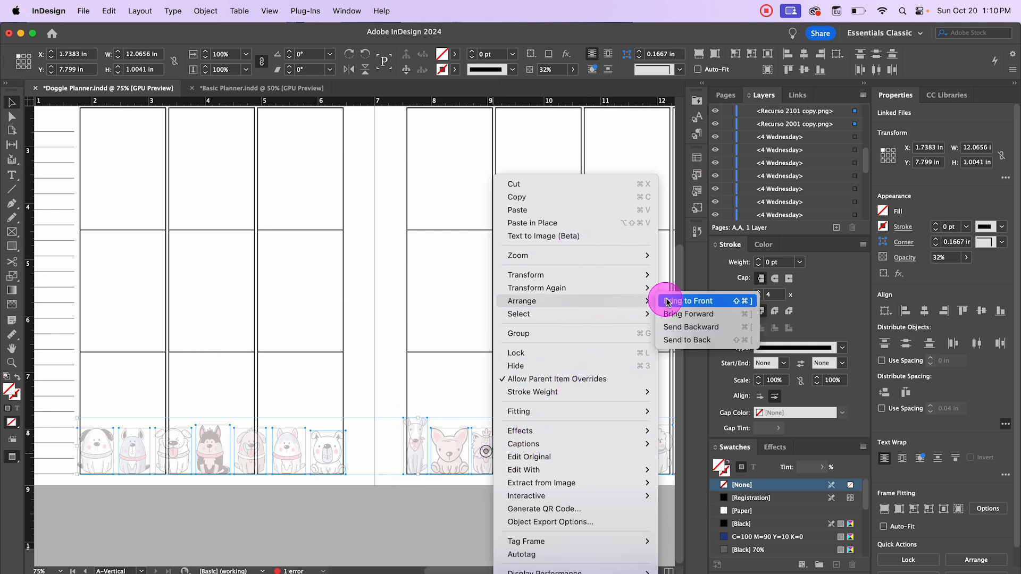
pyautogui.click(686, 340)
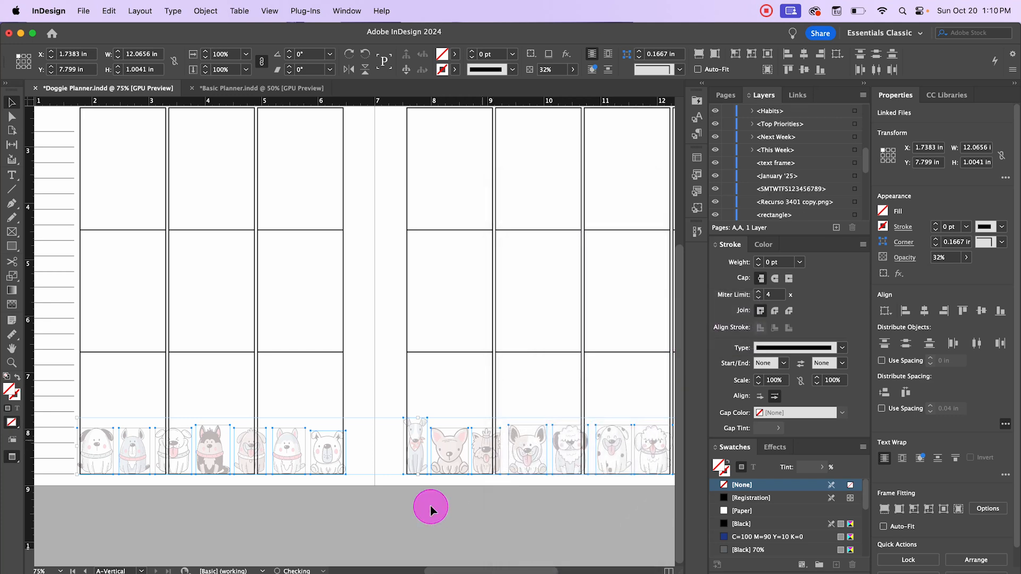
pyautogui.click(433, 509)
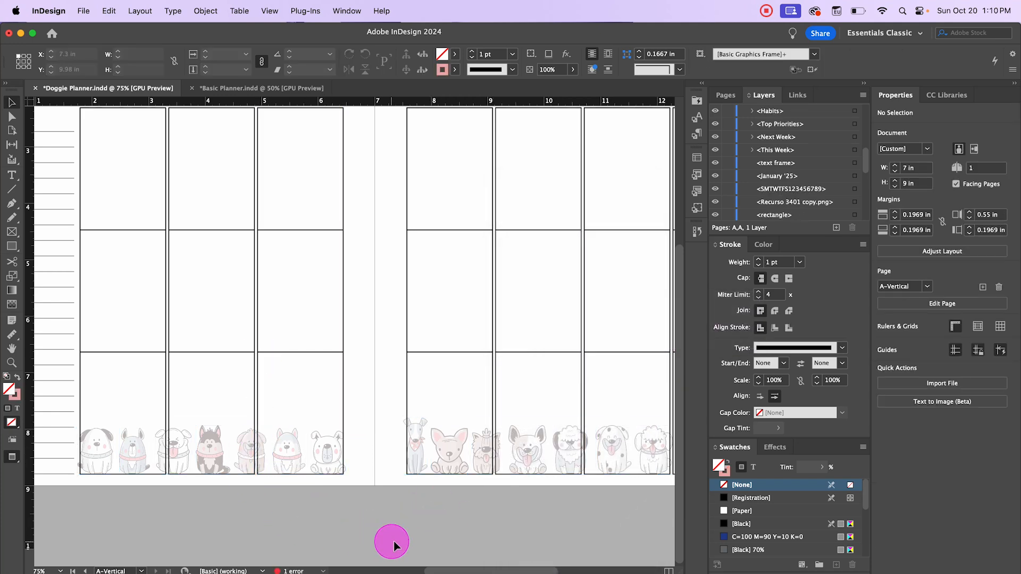
pyautogui.press('super+minus')
pyautogui.hscroll(1, 437, 549)
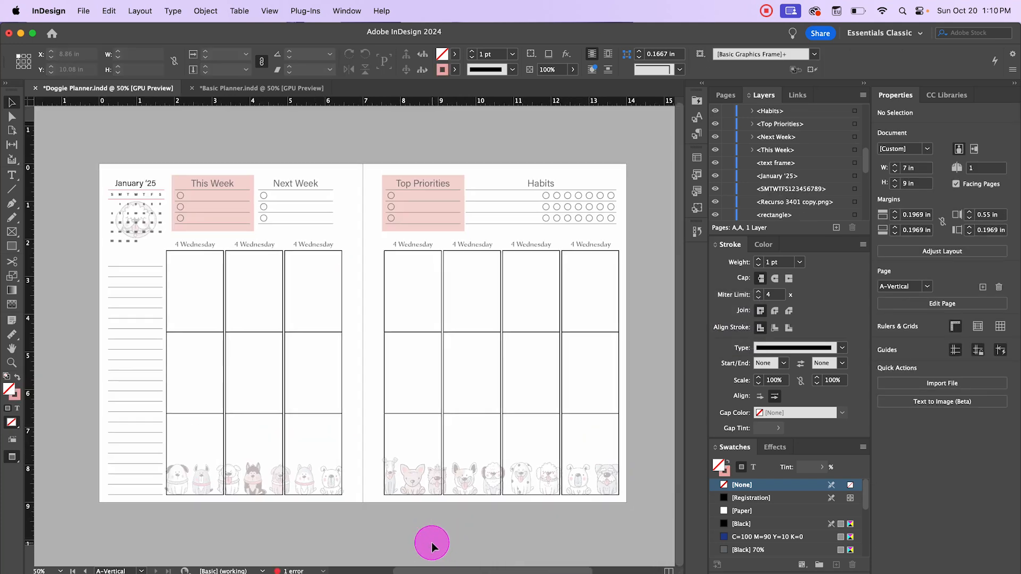